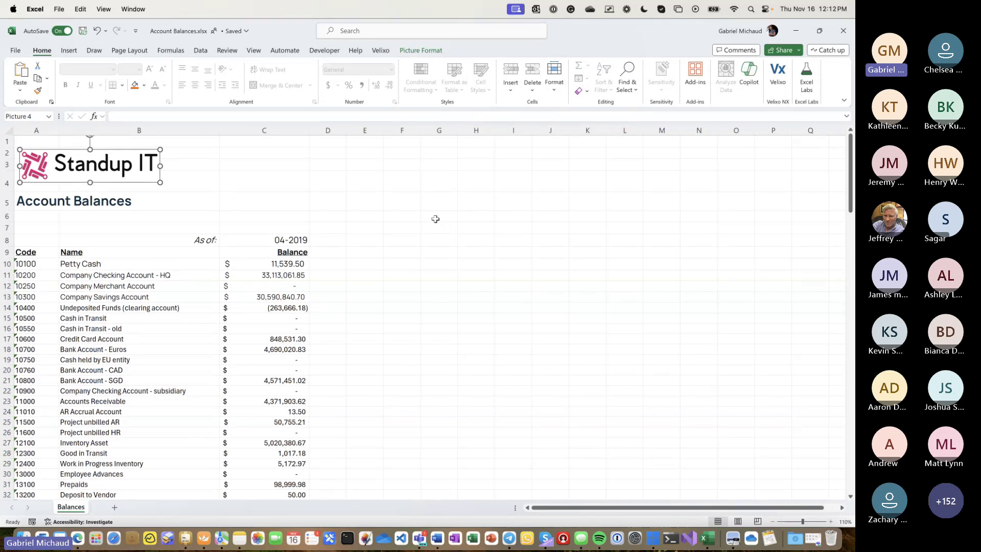
- Show the Velixo ribbon tools alongside the Account Balances sheet
click(382, 51)
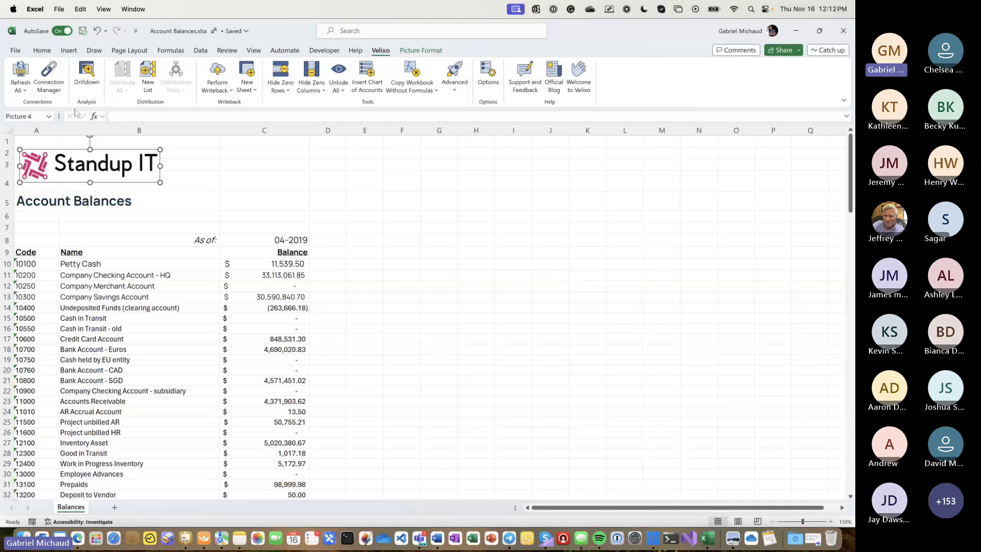
click(49, 76)
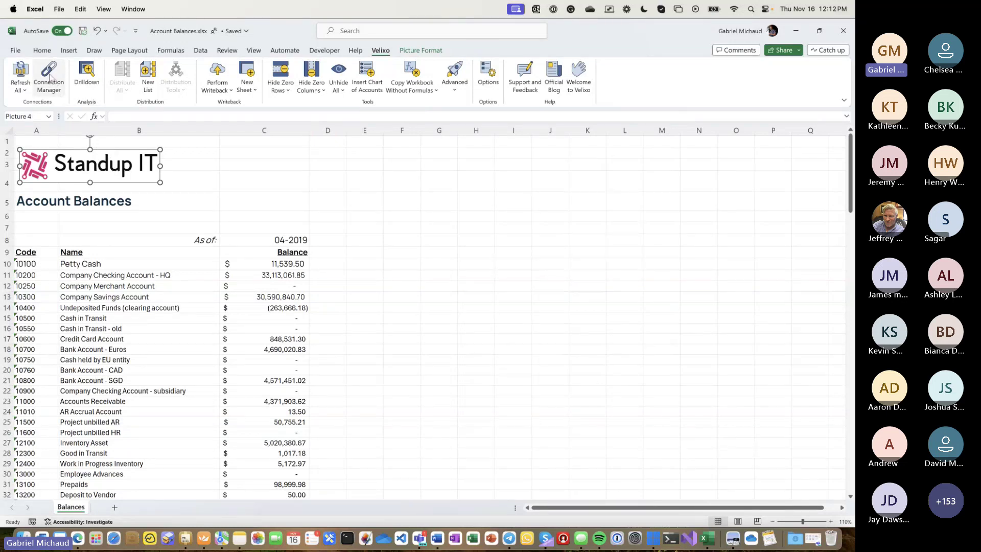
click(299, 204)
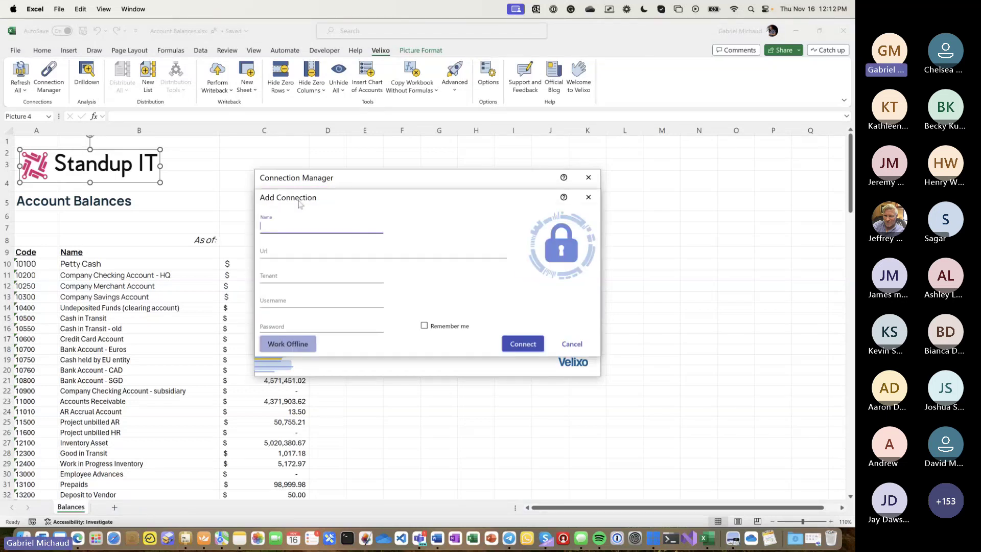
text(Acumatica)
key(Tab)
text(https://demo)
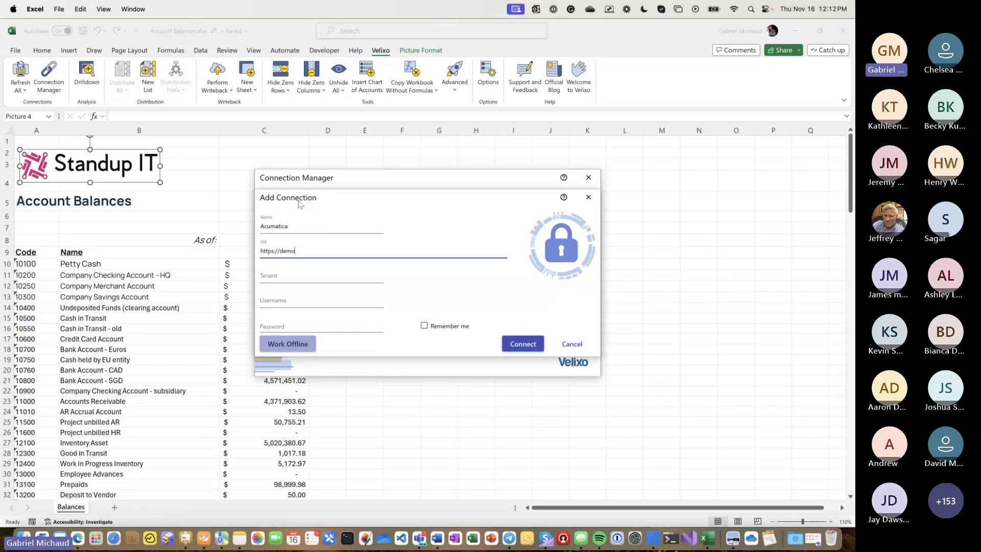
text(.velixo.com)
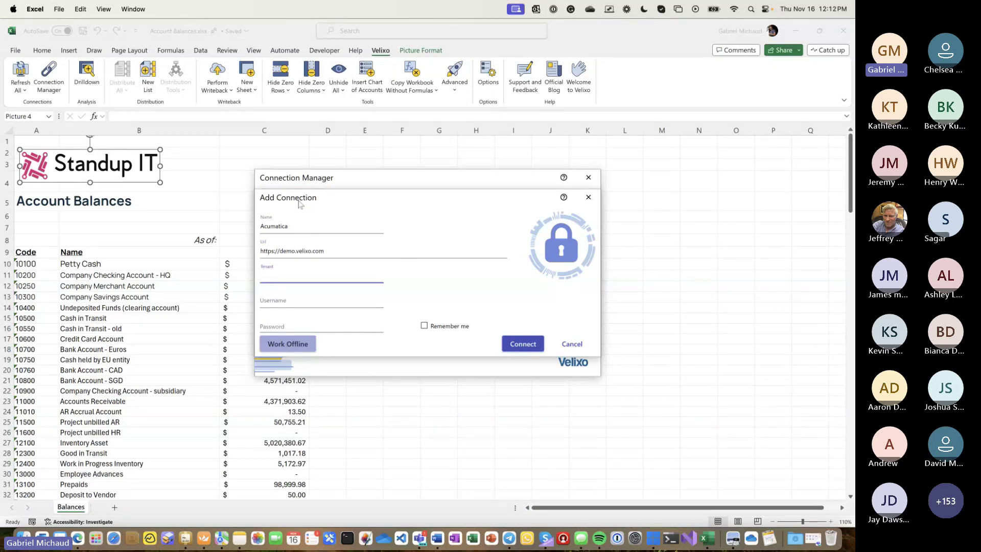
text(StandupIT)
key(Tab)
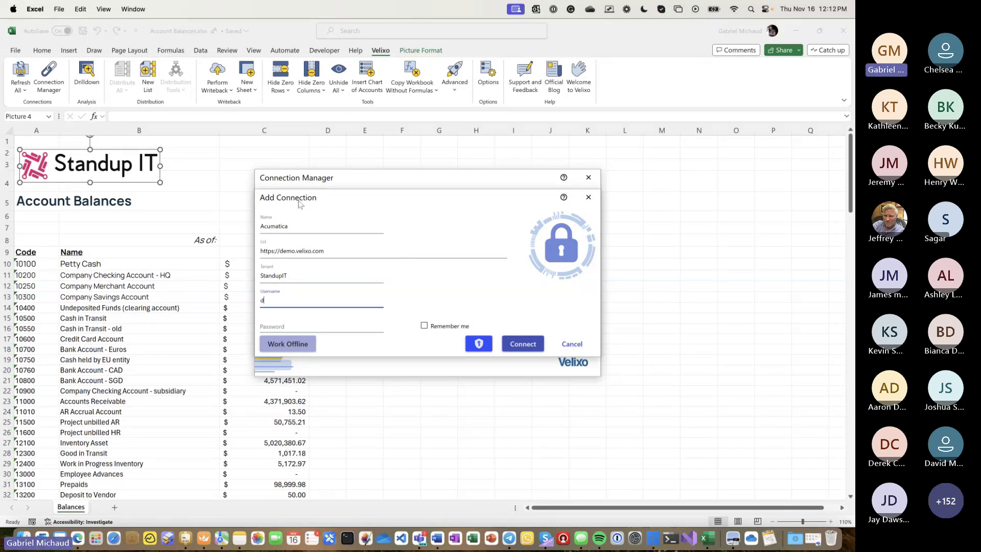
text(demo)
key(Tab)
text(demo)
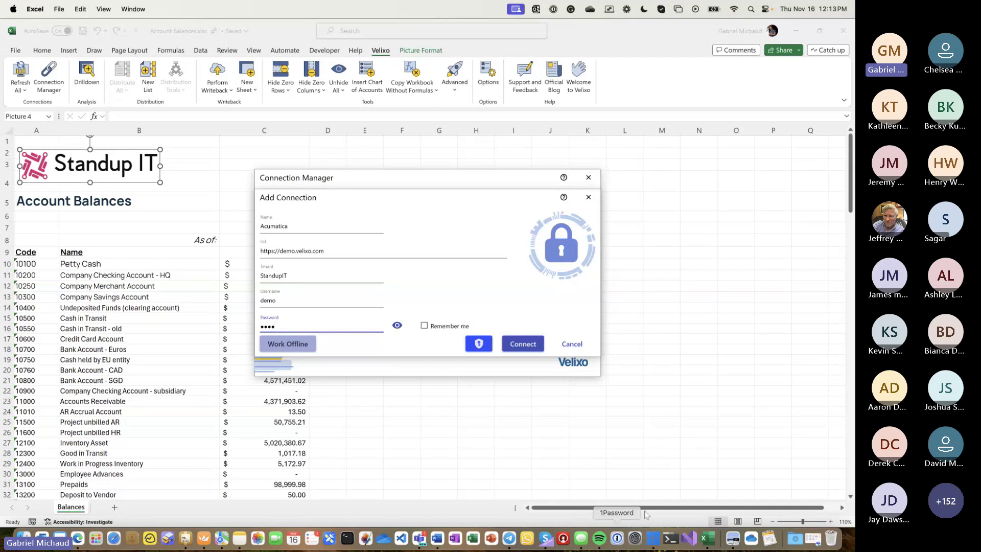
click(655, 539)
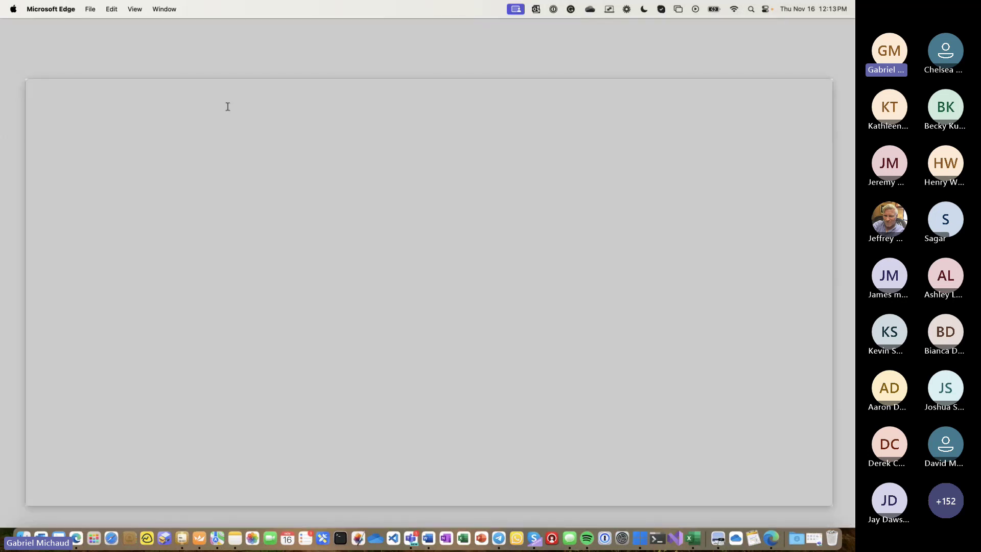
- Sign in to the StandupIT tenant on demo.velixo.com with the username and password, then connect the workbook
text(demo)
key(Return)
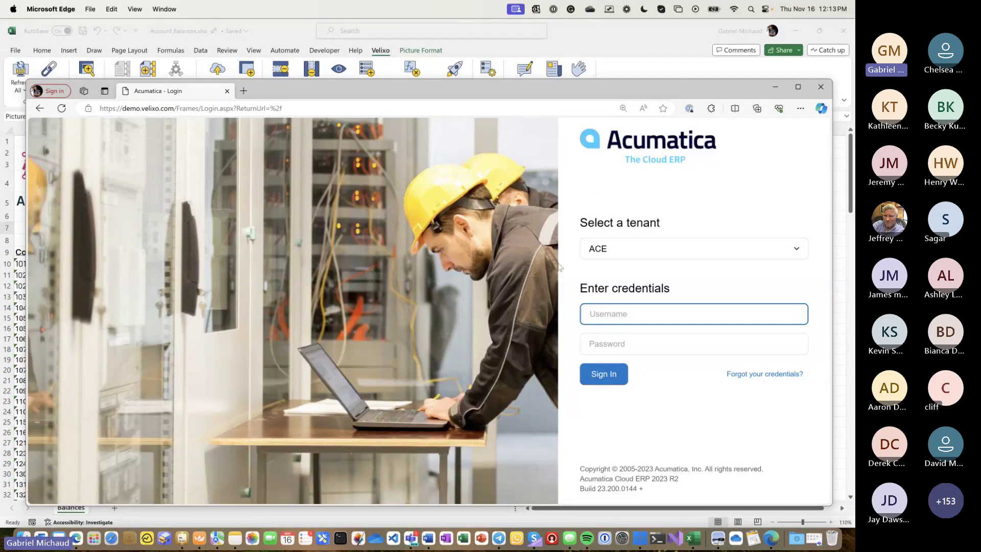
click(601, 252)
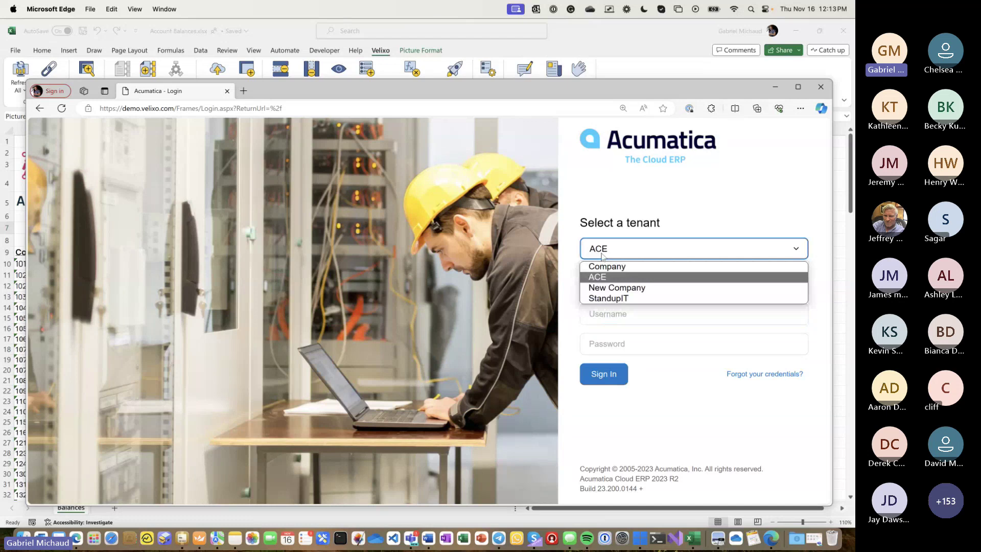
click(609, 298)
click(604, 313)
text(demo)
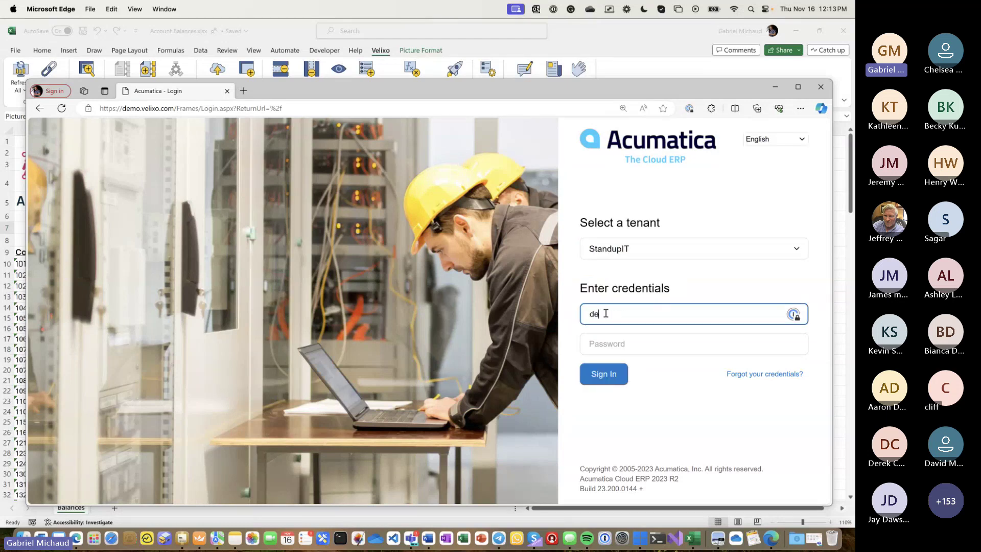
key(Tab)
text(demo)
key(Return)
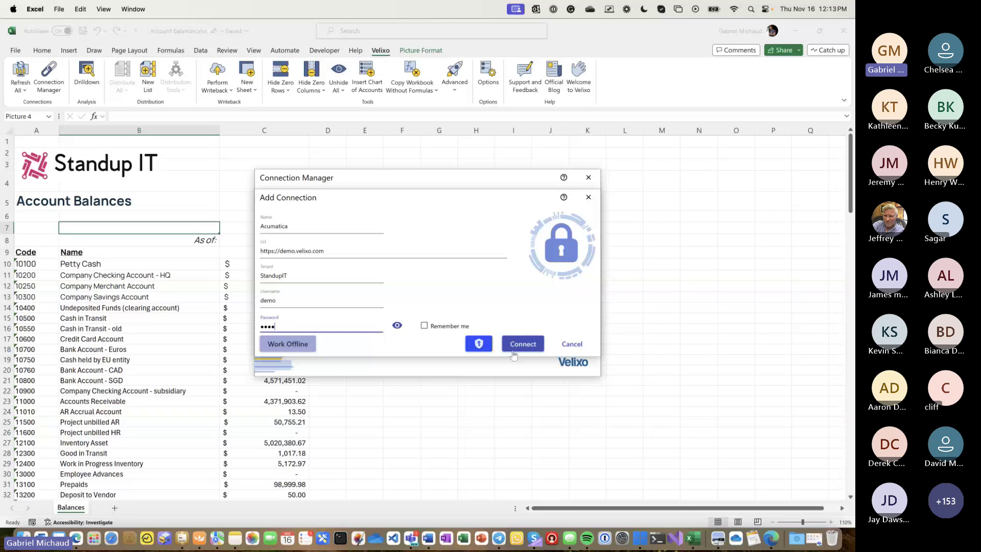
click(513, 351)
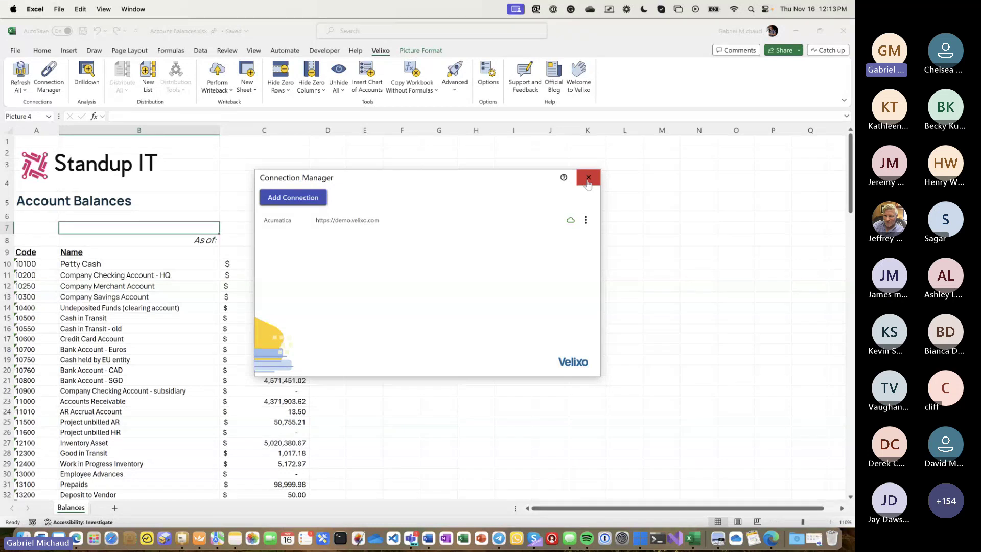
- Close the Connection Manager and set the As of period in C8 to 11-2019
click(588, 179)
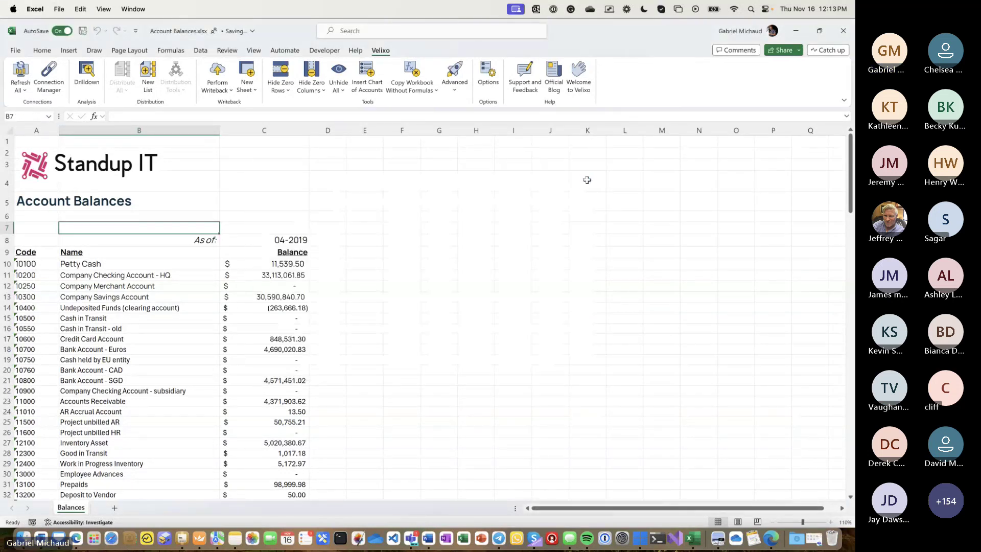
click(269, 261)
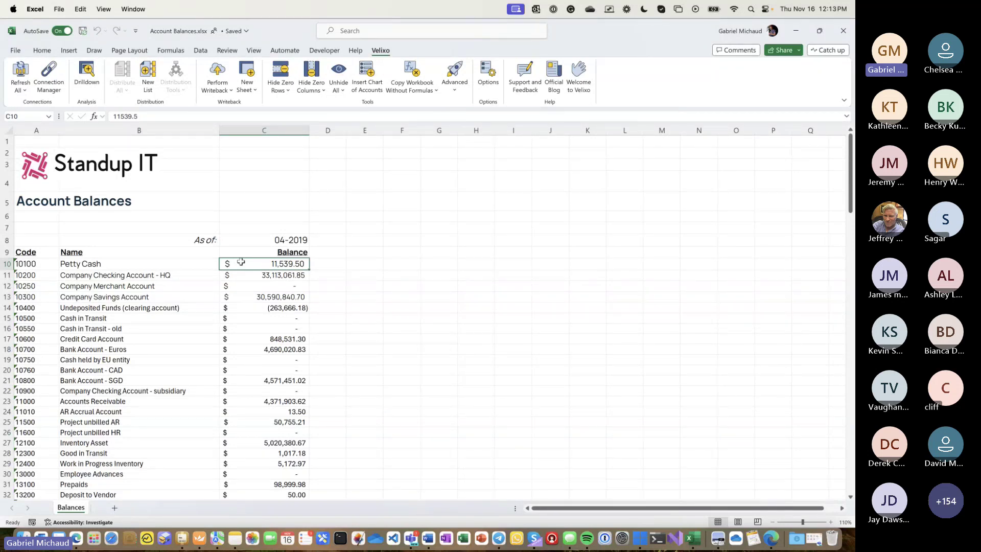
key(Up)
key(Up)
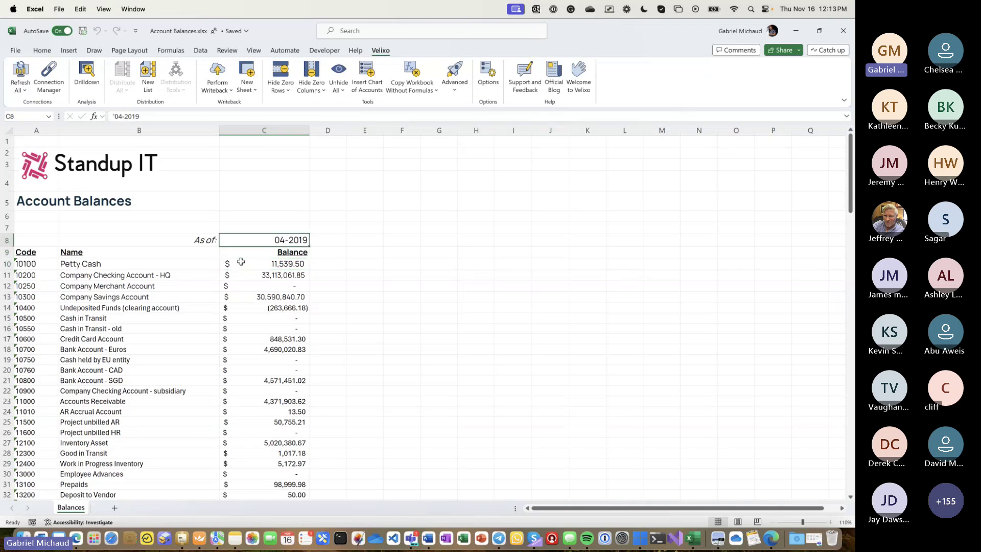
text(11-2019)
key(Return)
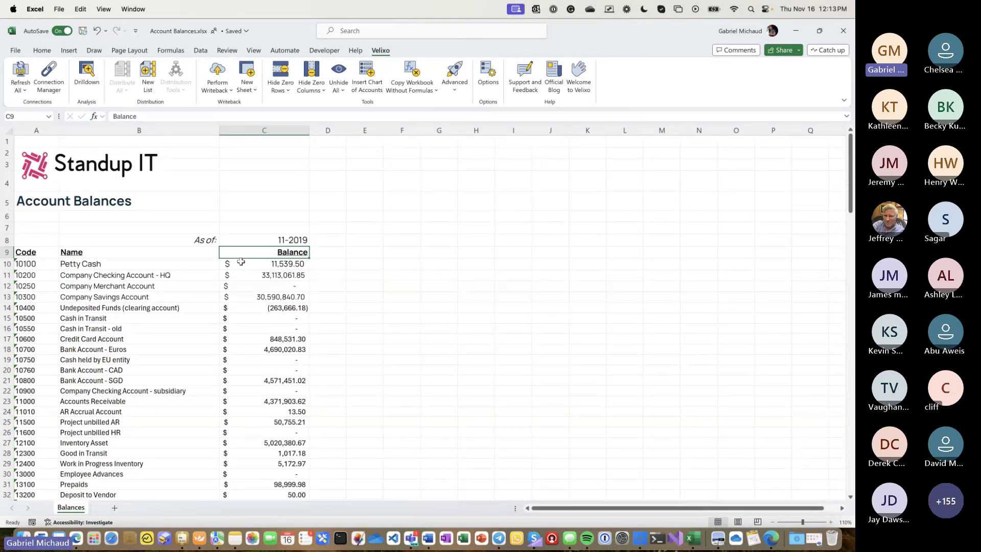
key(Up)
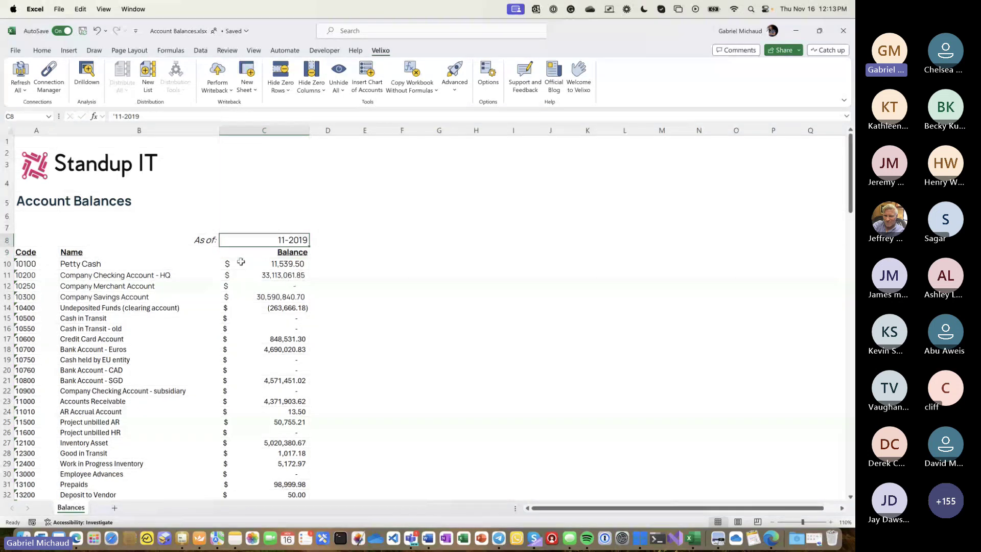
click(240, 261)
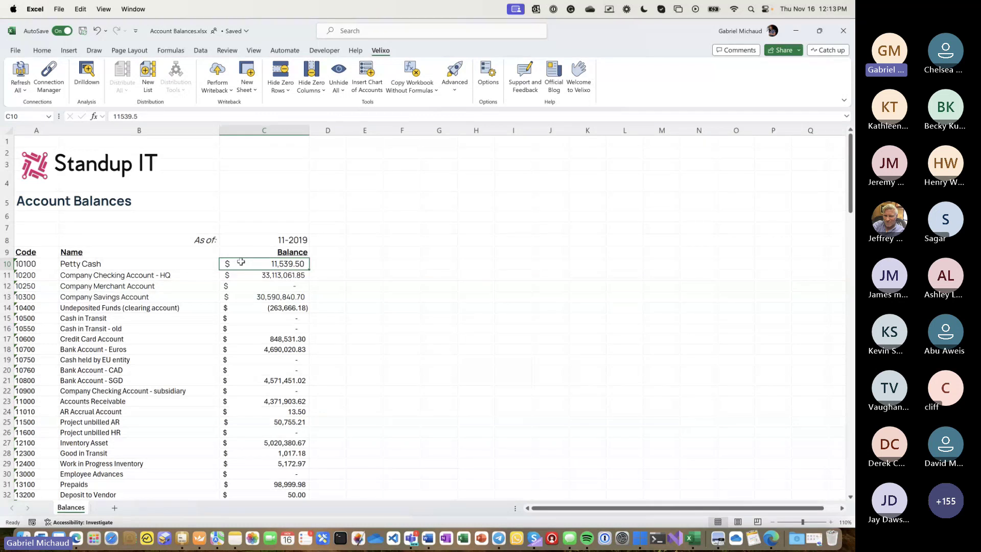
text(=)
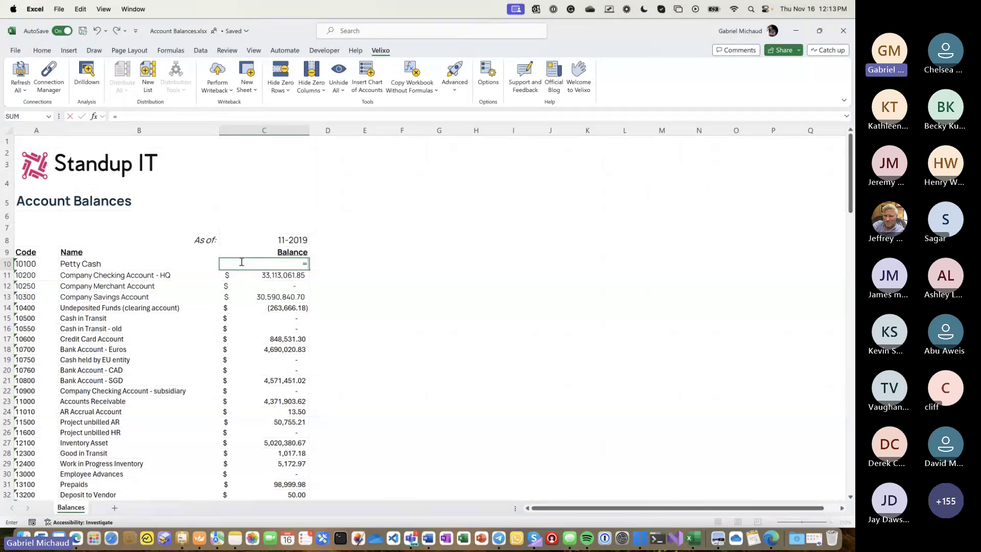
text(S)
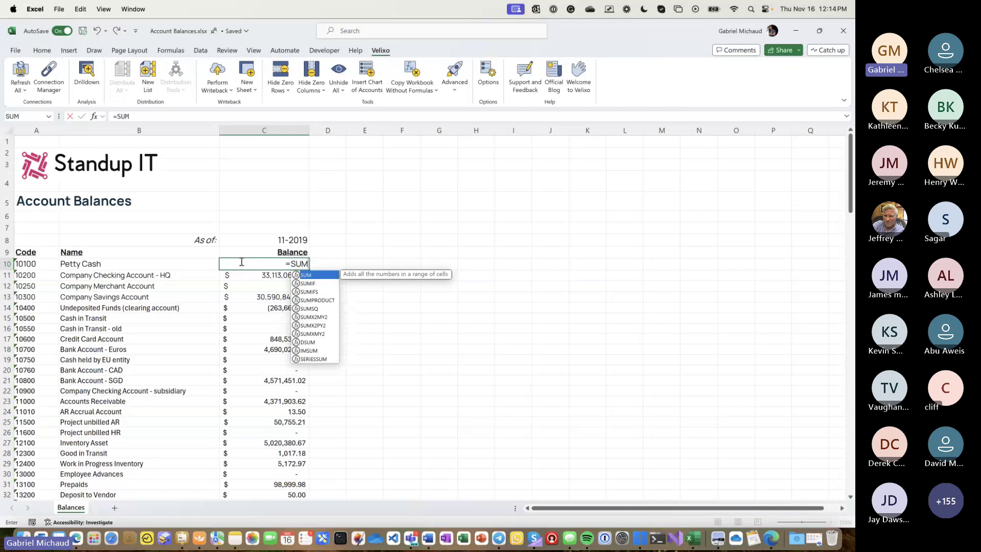
key(BackSpace)
text(A)
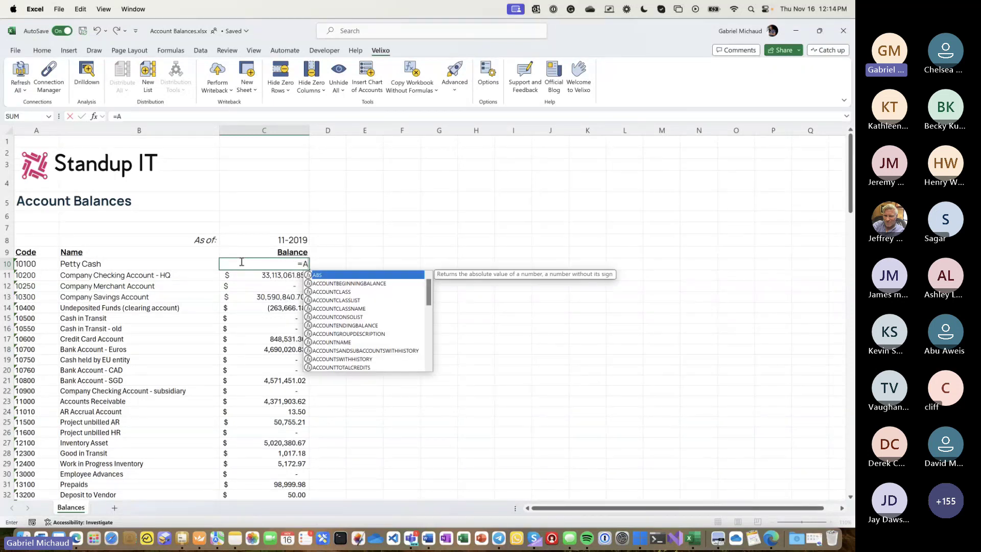
text(CCOUNT)
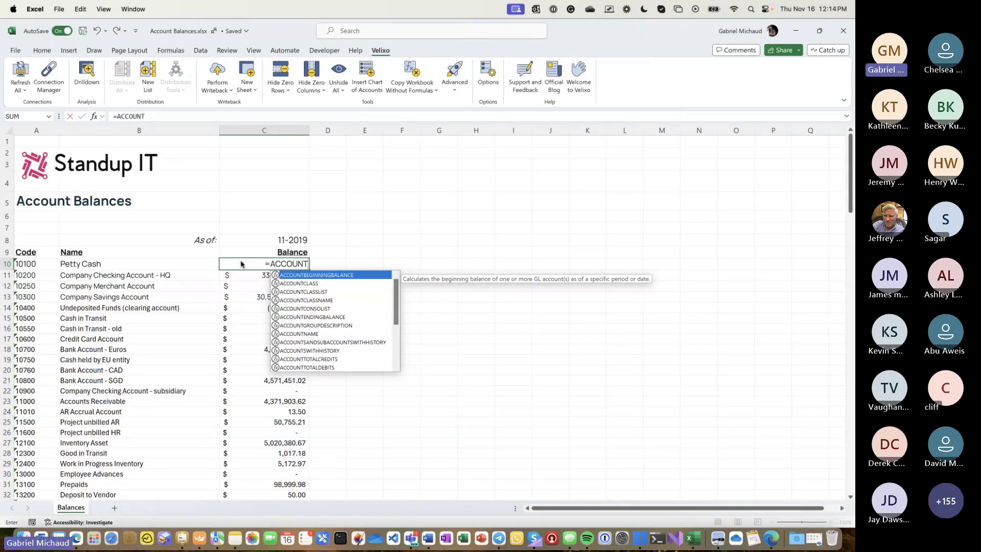
key(BackSpace)
key(BackSpace)
key(BackSpace)
key(BackSpace)
key(BackSpace)
key(BackSpace)
key(BackSpace)
text(PROJECT)
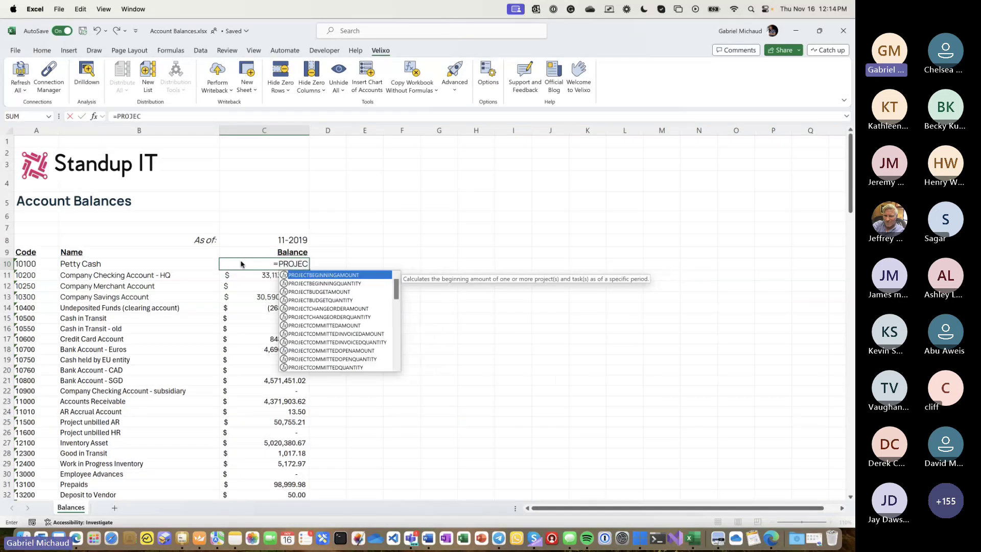
key(Down)
key(Down)
key(Down)
key(Down)
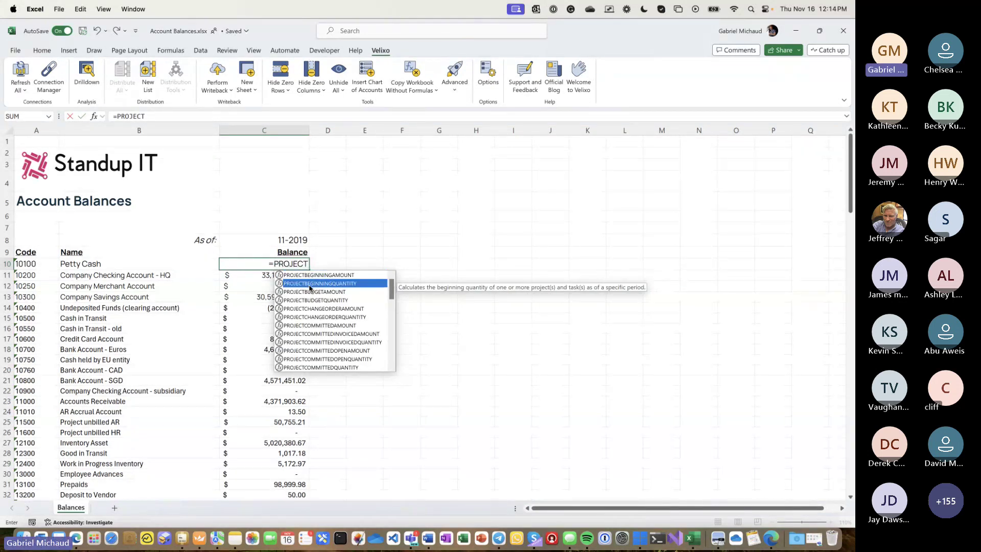
key(Down)
key(Down)
key(Down)
key(Down)
key(Down)
key(Down)
key(Down)
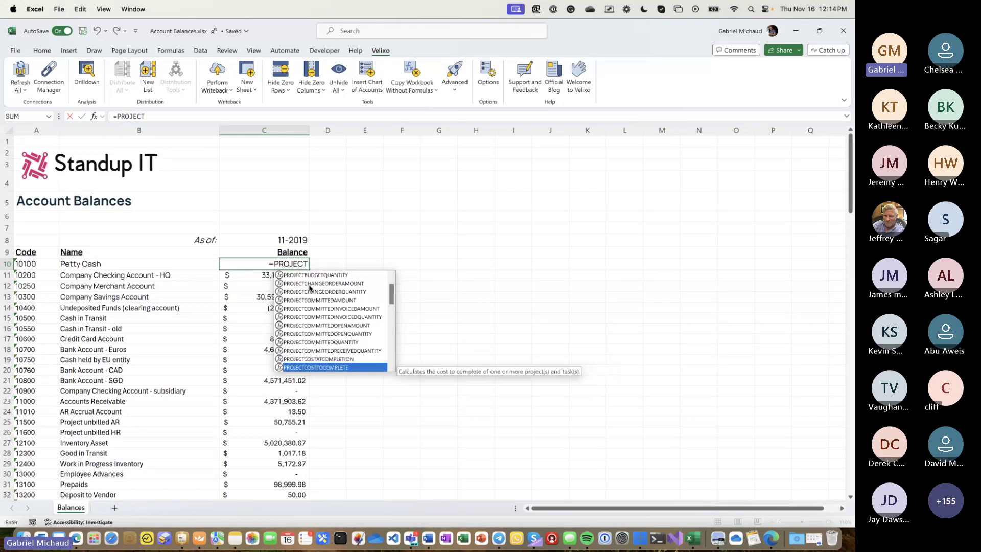
key(Escape)
key(Escape)
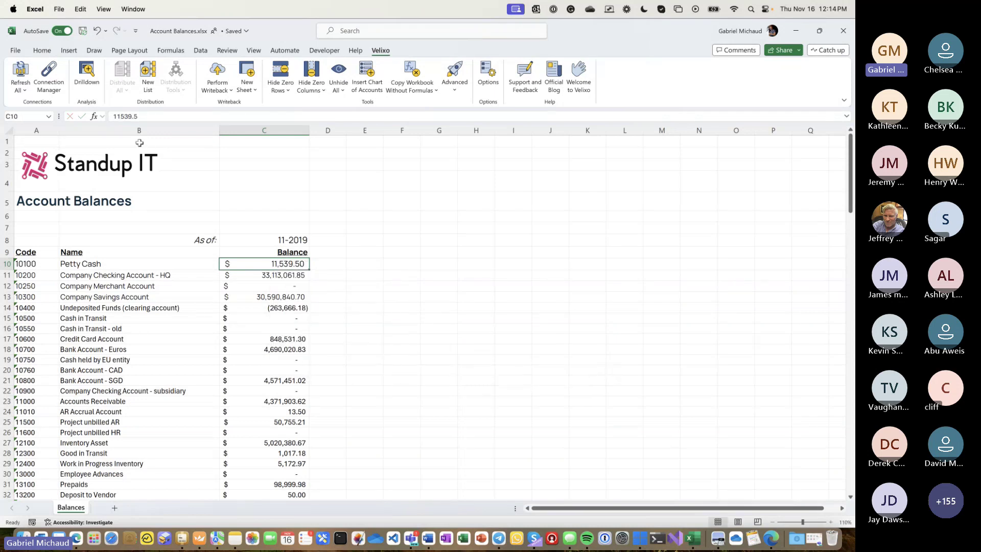
- Insert the ACCOUNTENDINGBALANCE function from the Velixo General Ledger category into C10
click(94, 116)
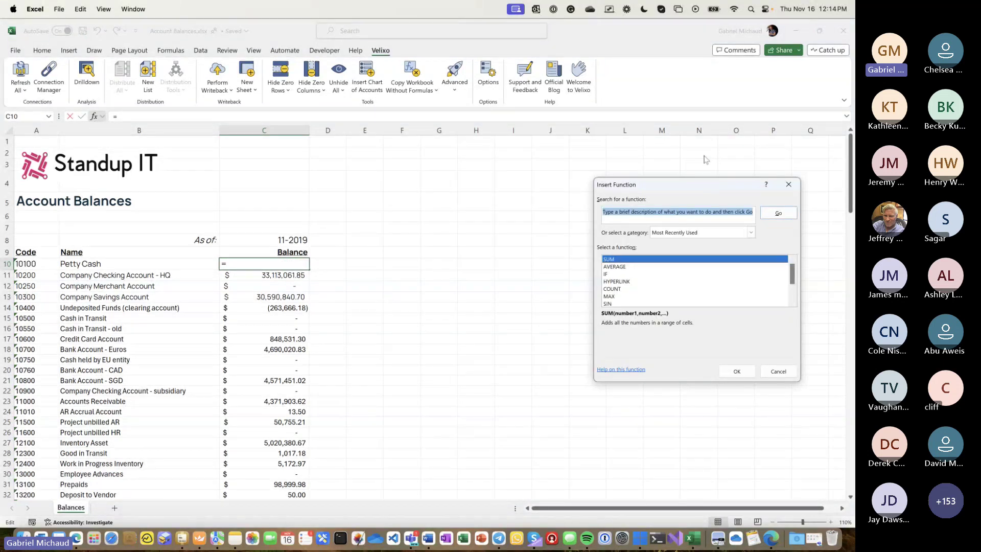
drag(691, 185, 468, 191)
click(441, 240)
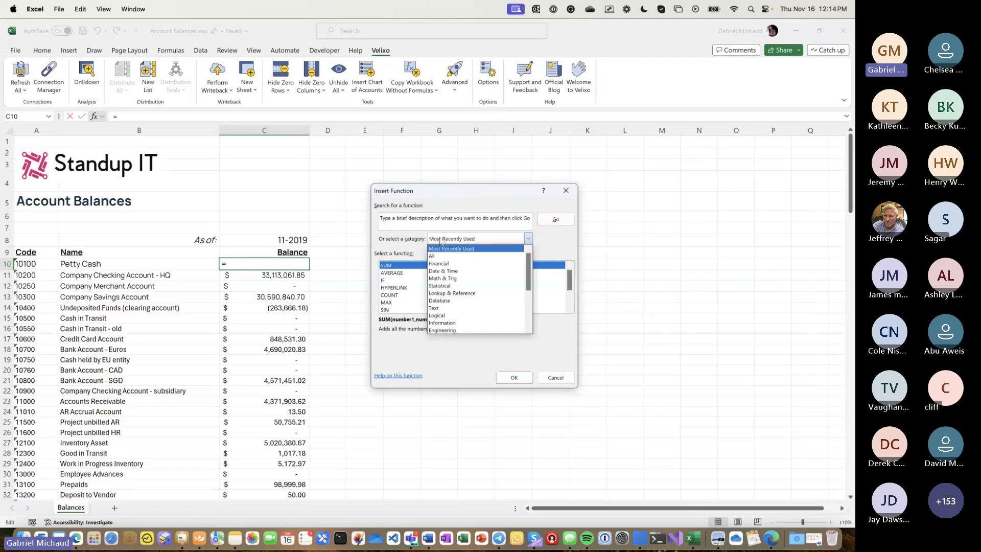
drag(528, 273, 528, 306)
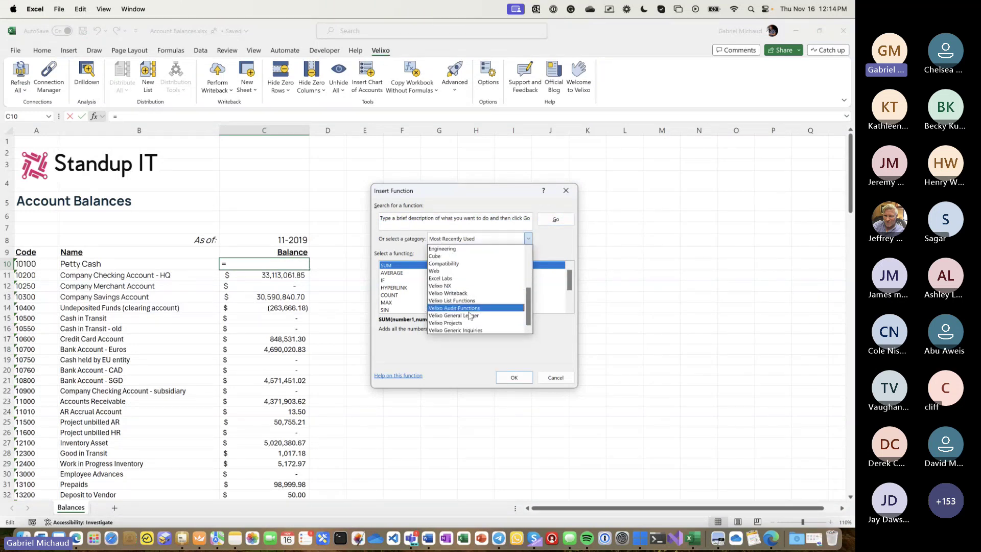
click(468, 315)
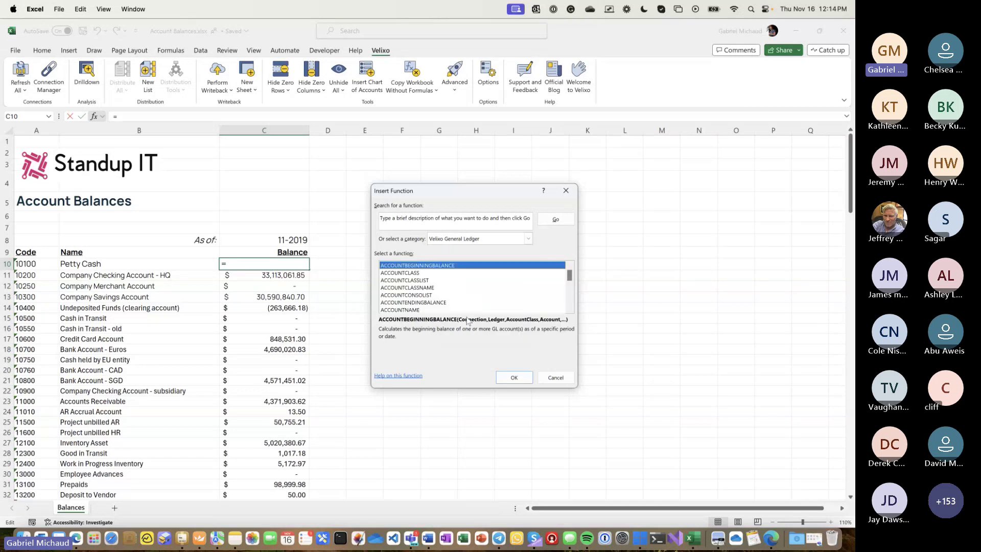
click(415, 273)
key(Down)
key(Down)
key(Down)
key(Down)
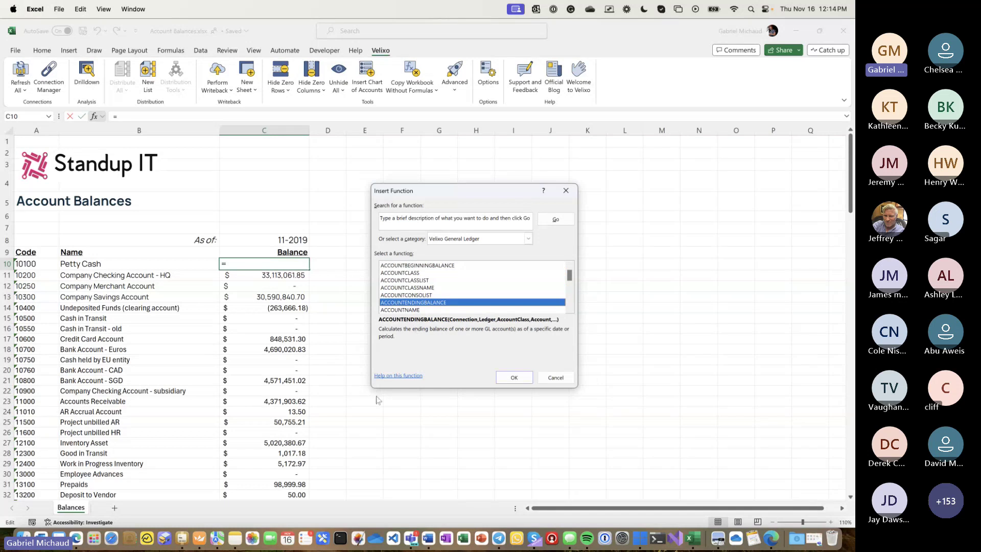
click(505, 378)
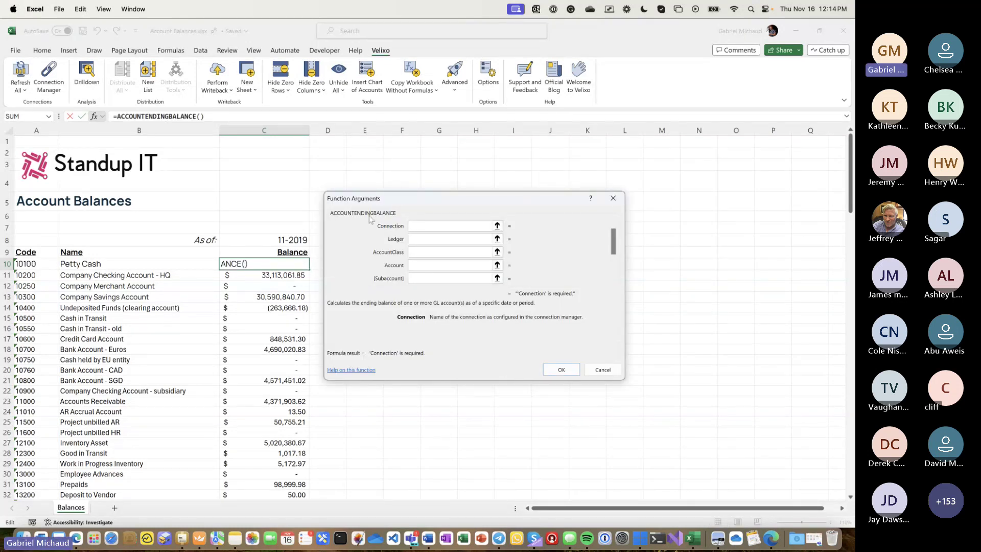
- Set its arguments to connection Acumatica, ledger ACTUAL, account $A10 and as-of C$8
text(A)
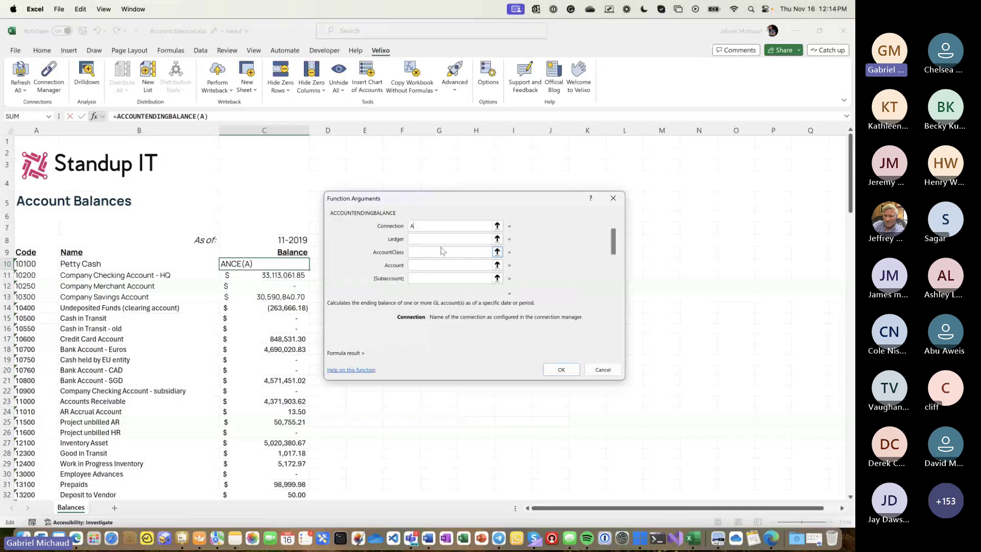
text(cumatica)
key(Tab)
text(ACTUA)
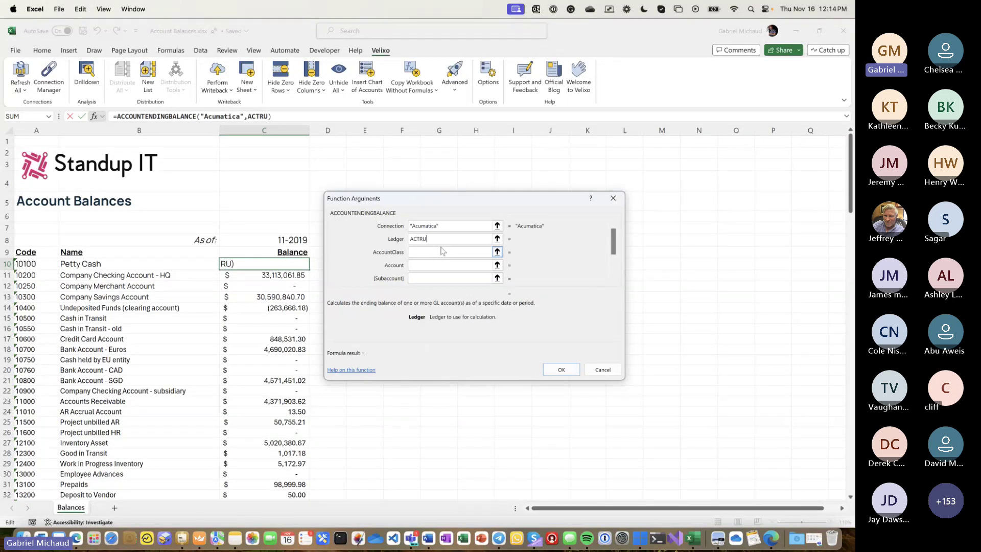
text(L)
key(Tab)
key(Tab)
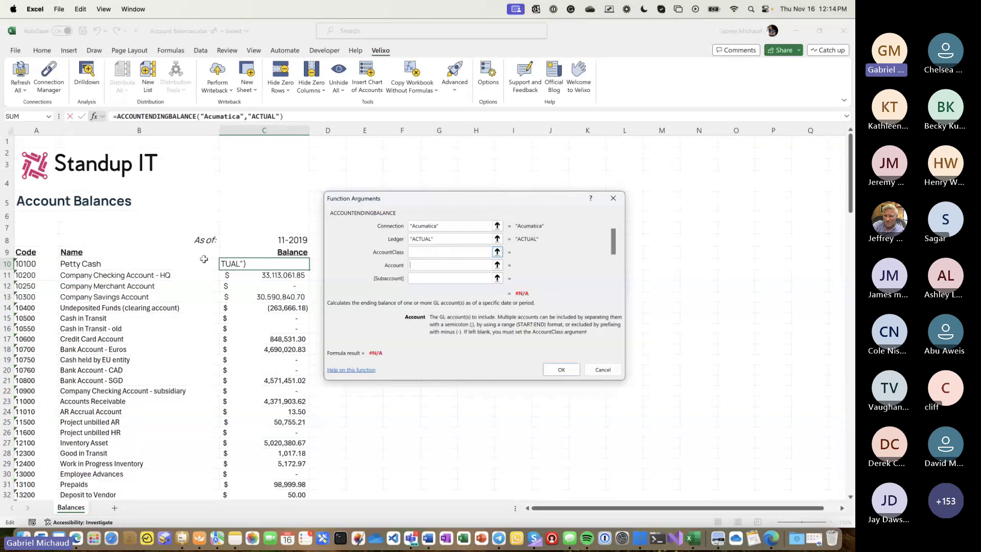
click(41, 263)
key(super+t)
key(super+t)
key(super+t)
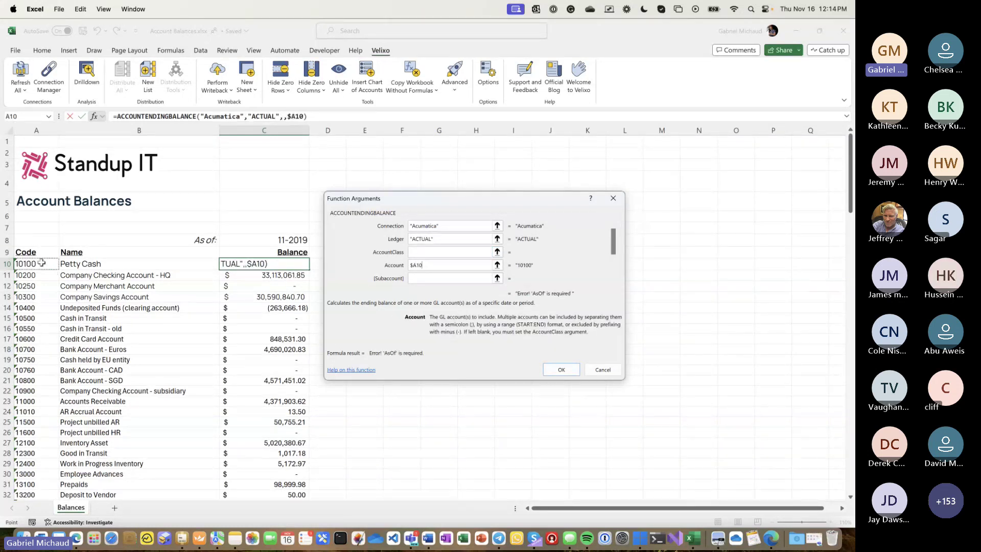
key(Tab)
key(Tab)
key(Tab)
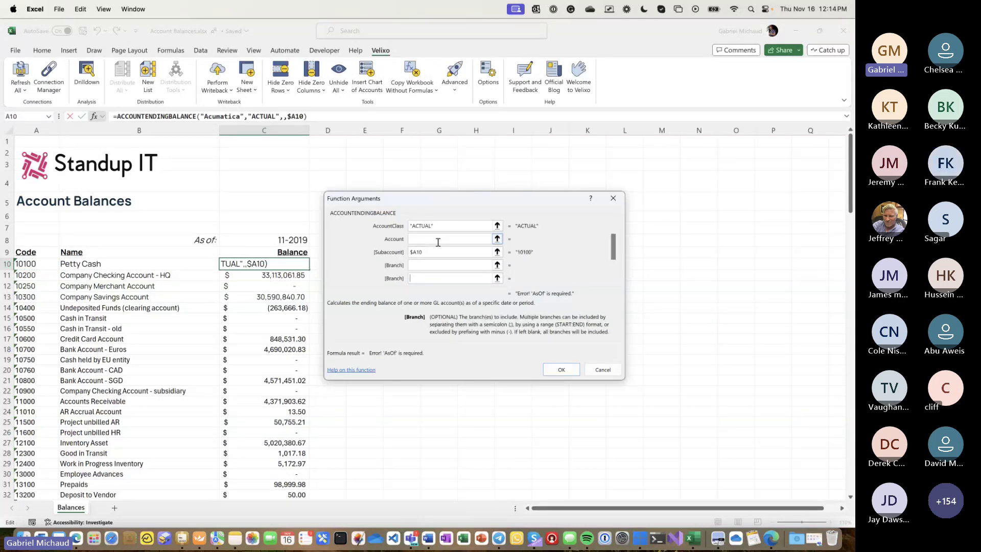
click(271, 238)
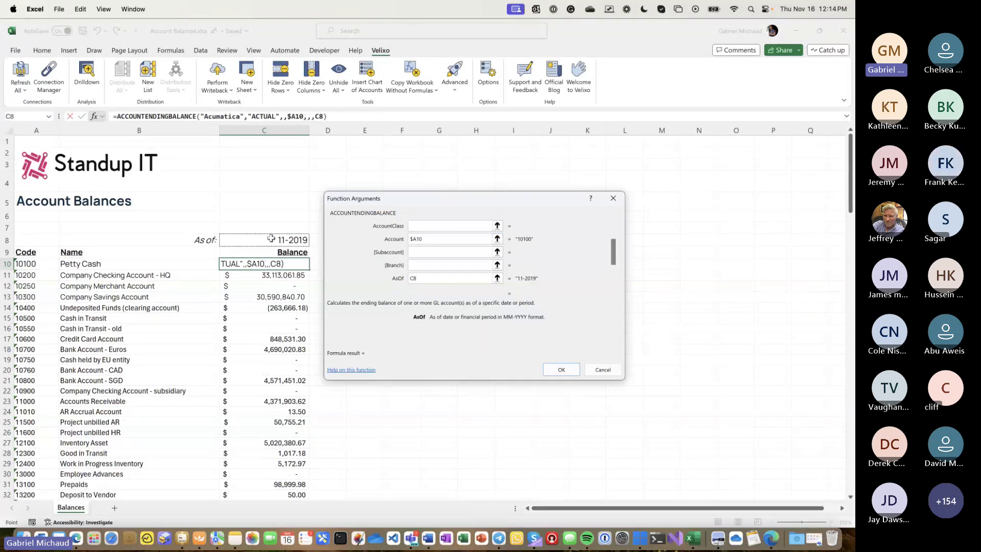
key(super+t)
key(super+t)
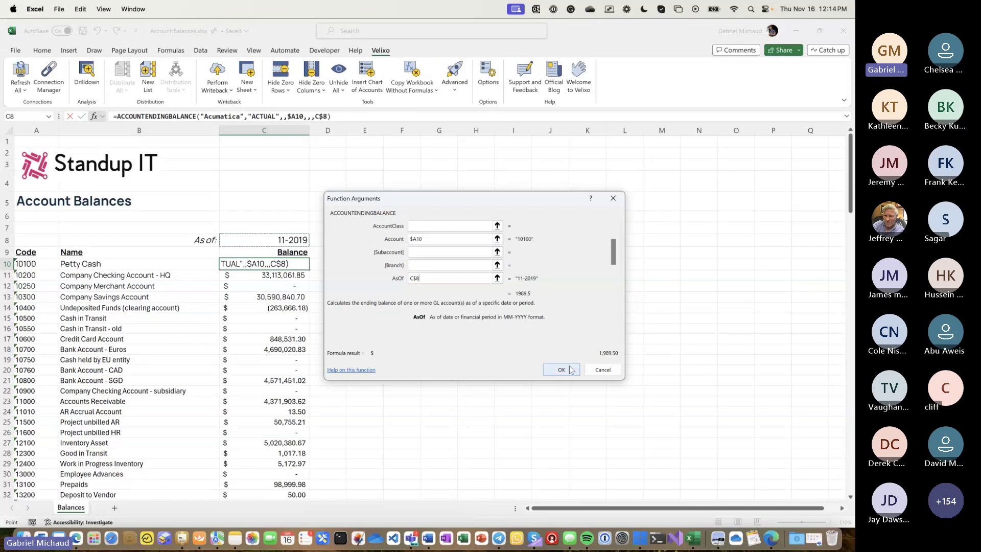
click(561, 369)
- Fill C10's ending-balance formula down for every account and widen column C
double_click(310, 270)
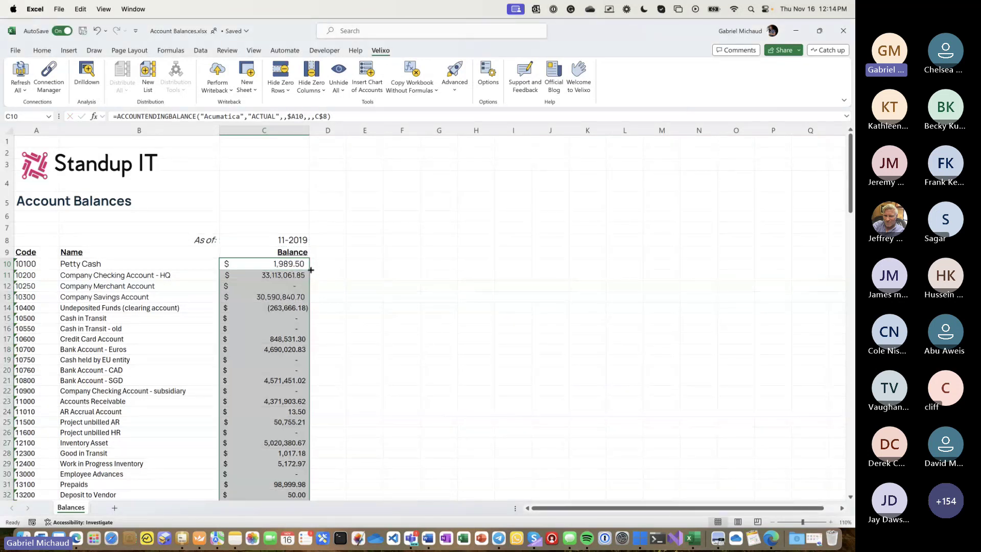
drag(309, 127, 353, 127)
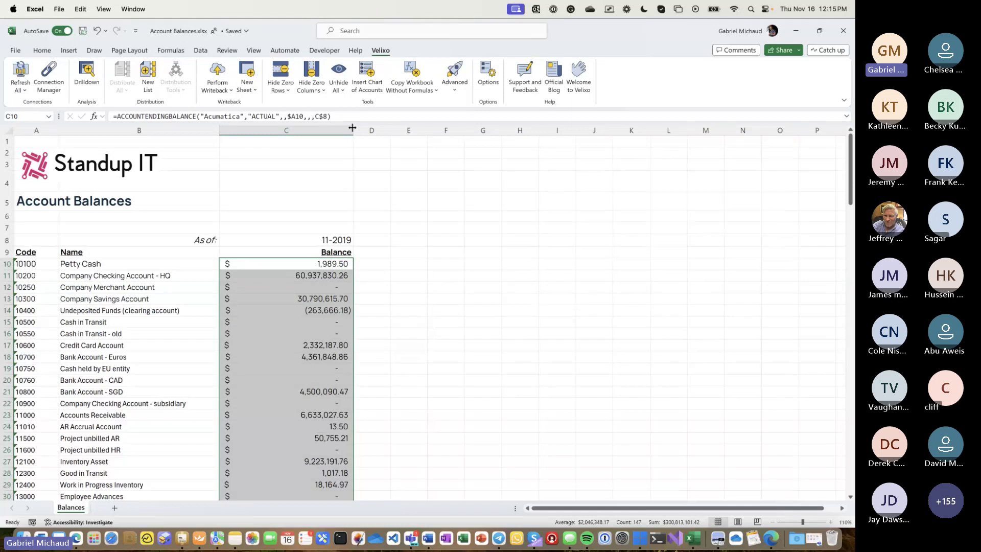
click(331, 239)
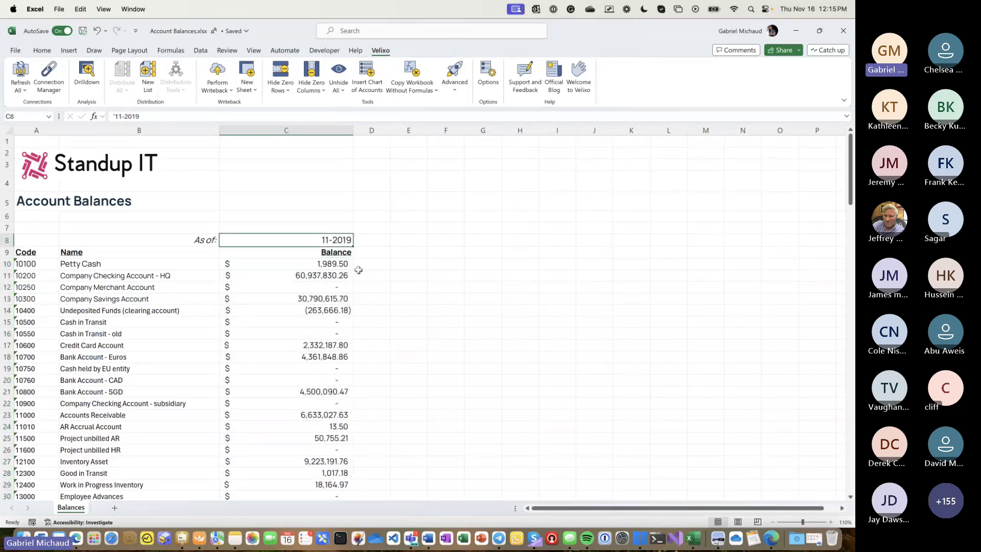
- Enter '12-2019 in C8 so balances refresh, e.g. Petty Cash to 6,989.50
text('12-2019)
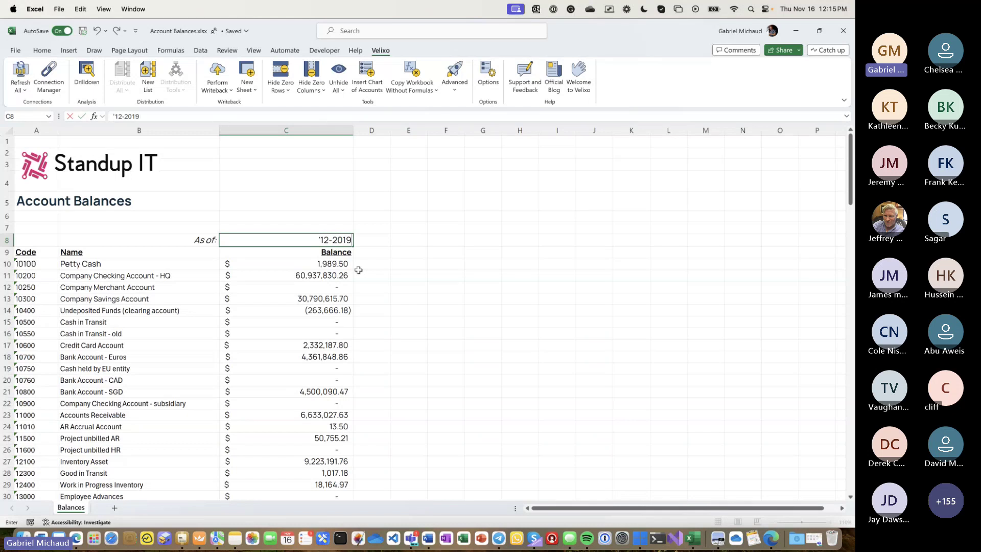
key(Return)
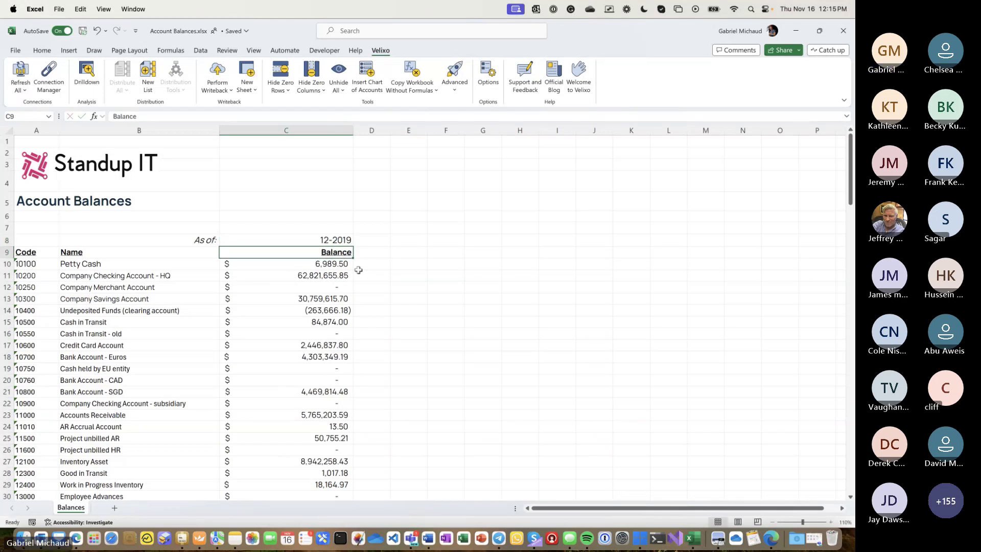
key(Up)
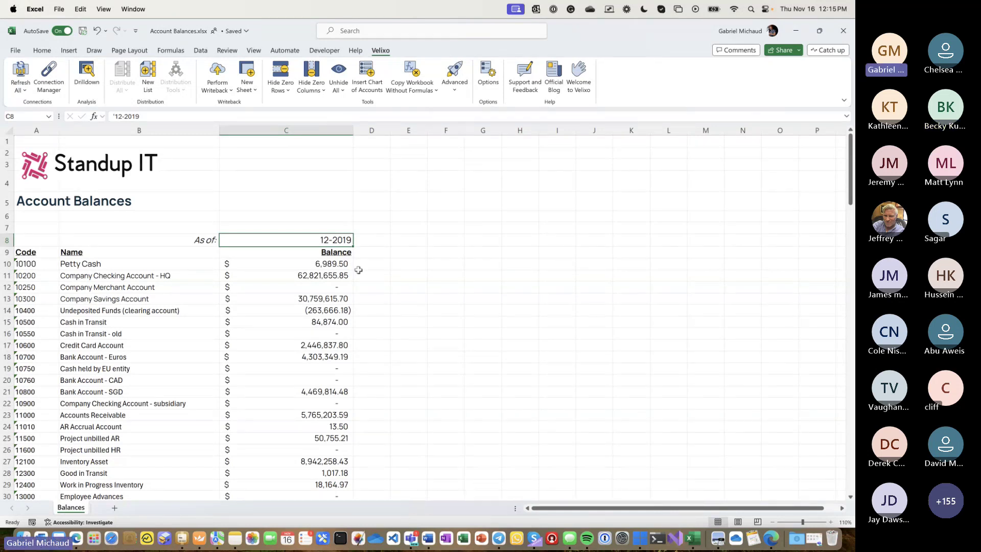
key(Down)
key(Down)
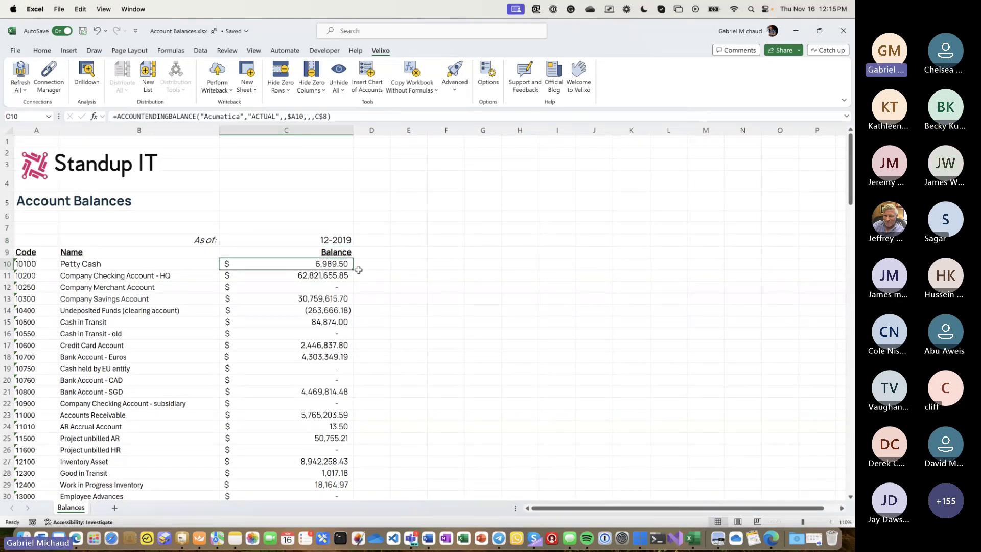
click(94, 116)
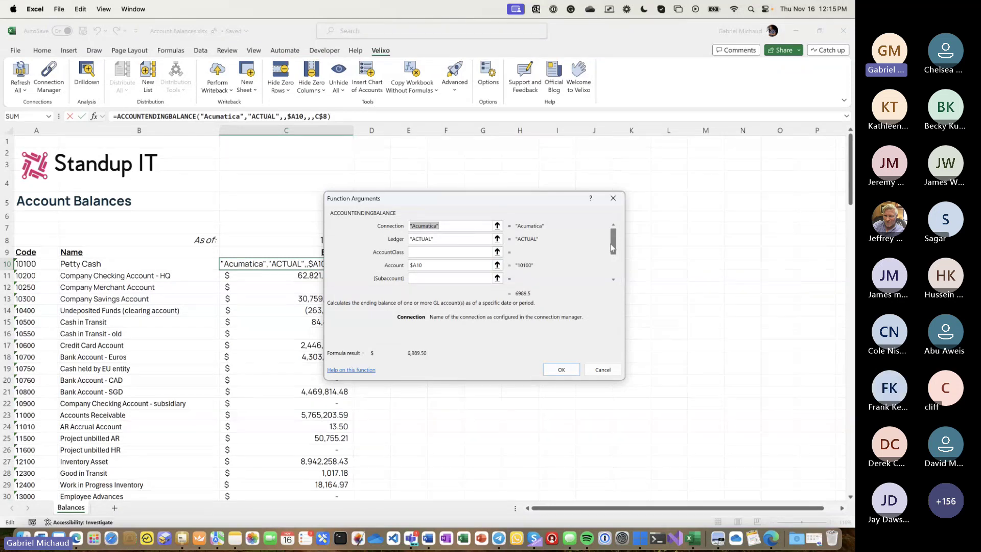
click(614, 280)
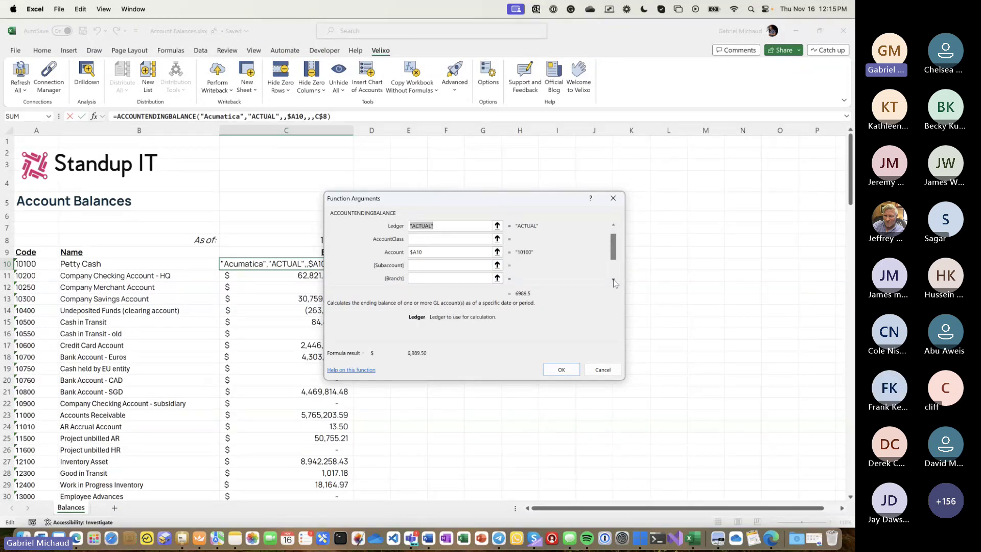
click(613, 280)
click(410, 270)
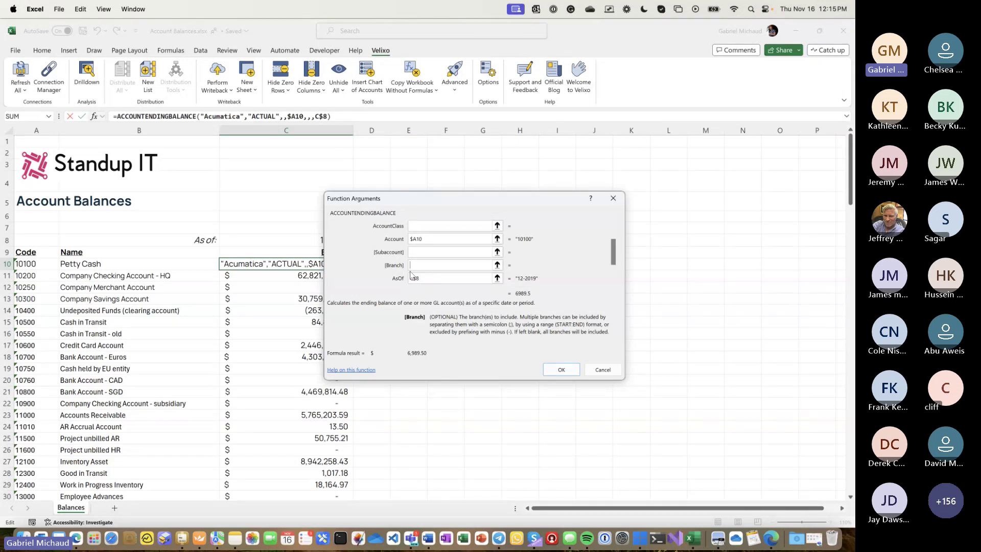
key(Return)
- Copy the As of: label into the two rows above and rename them Branch: and Ledger:
click(202, 241)
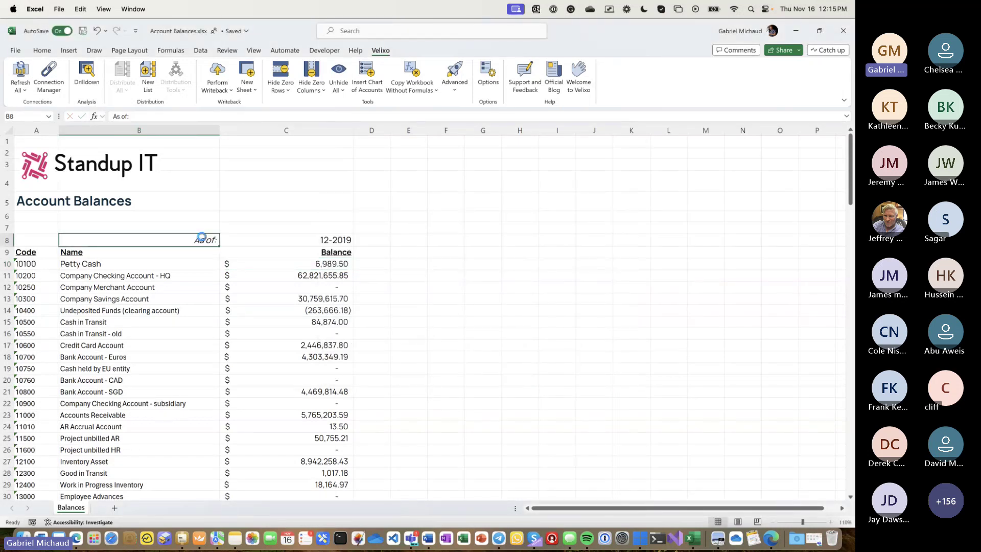
key(ctrl+c)
click(201, 229)
key(ctrl+v)
key(Up)
text(Branch)
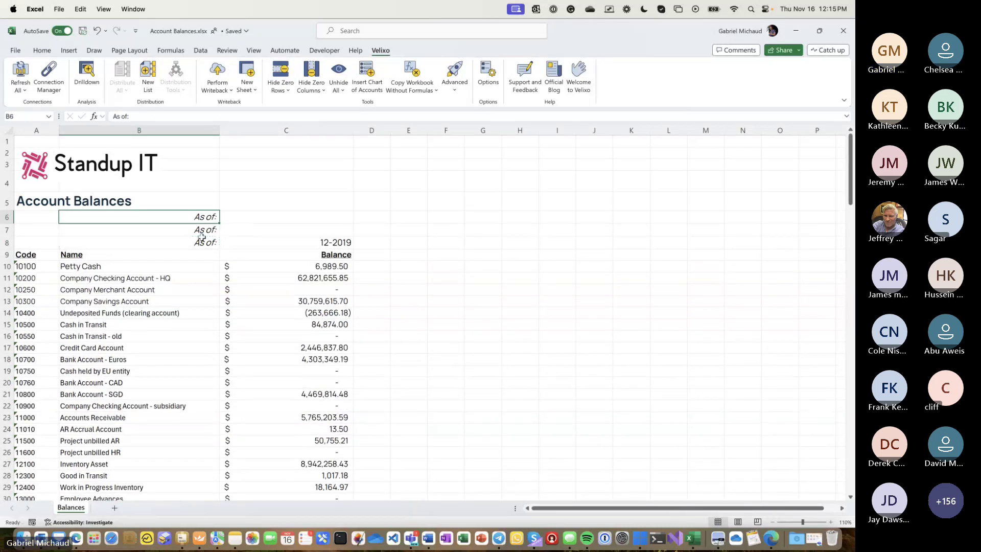
text(:)
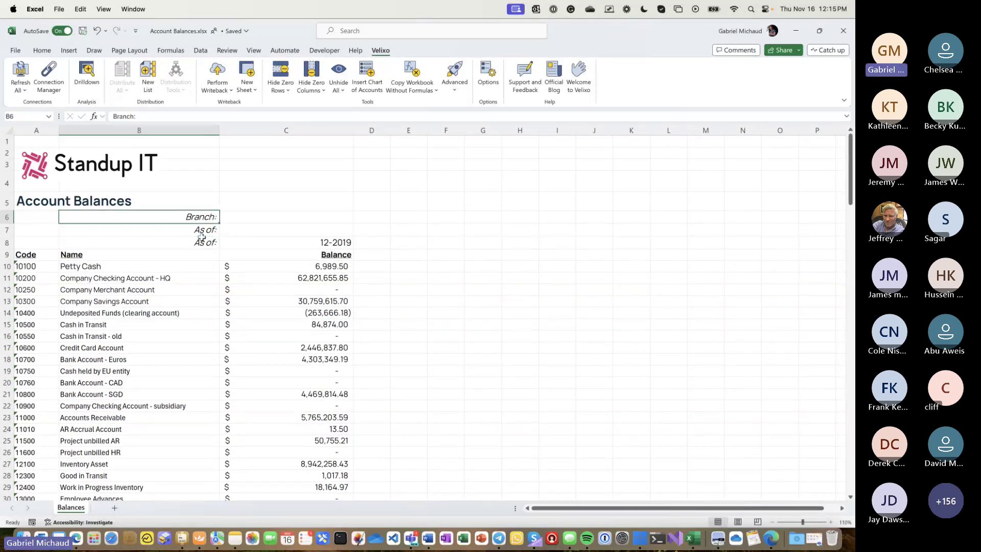
key(Return)
text(Ledger:)
key(Tab)
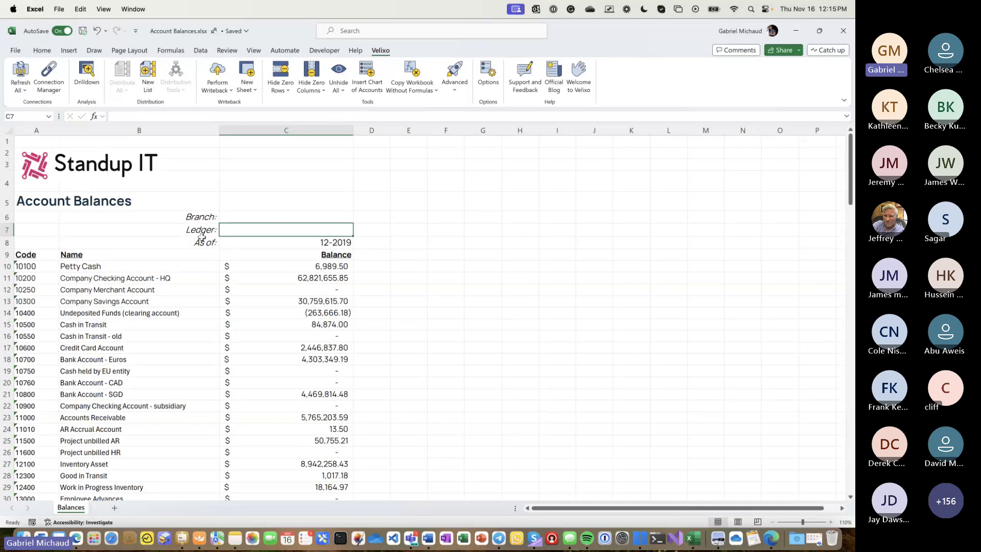
- Enter ACTUAL as the ledger in C7 and SERVEAST as the branch in C6
text(ACTUAL)
key(Return)
key(Up)
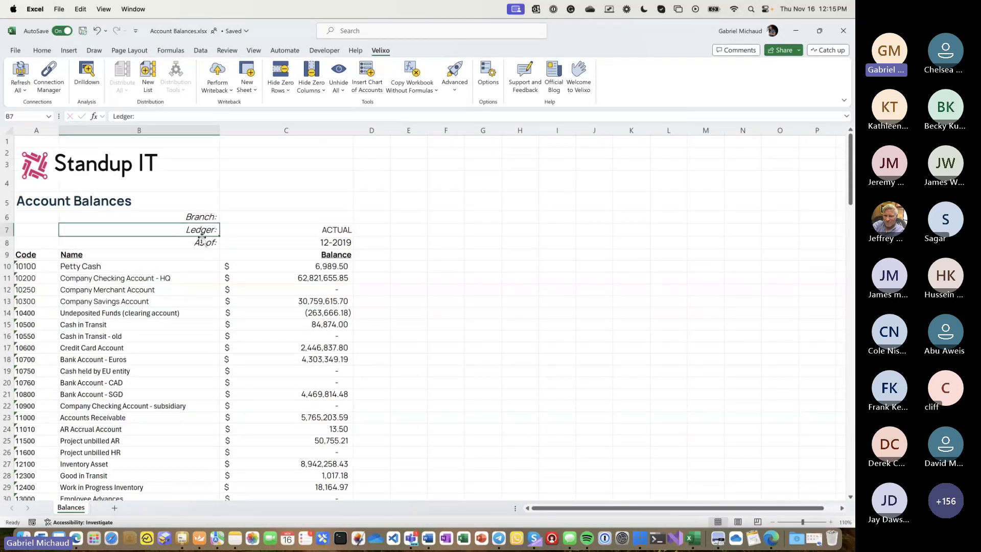
key(Up)
key(Right)
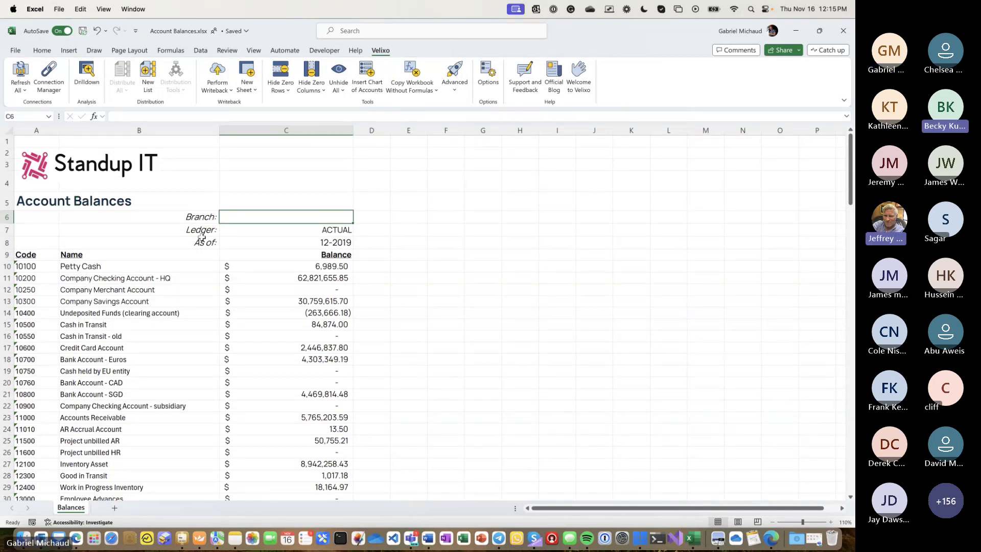
text(SERVEAST)
key(Return)
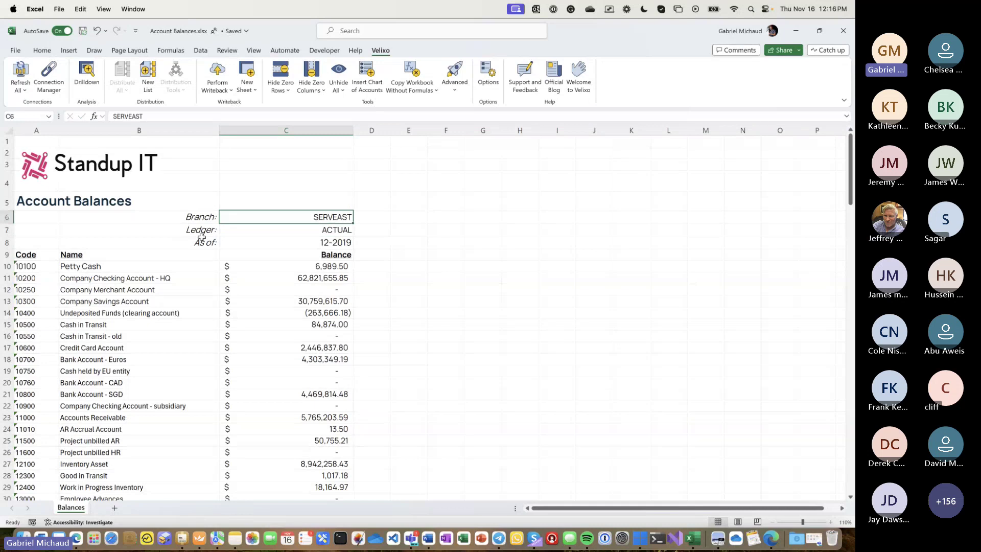
click(311, 265)
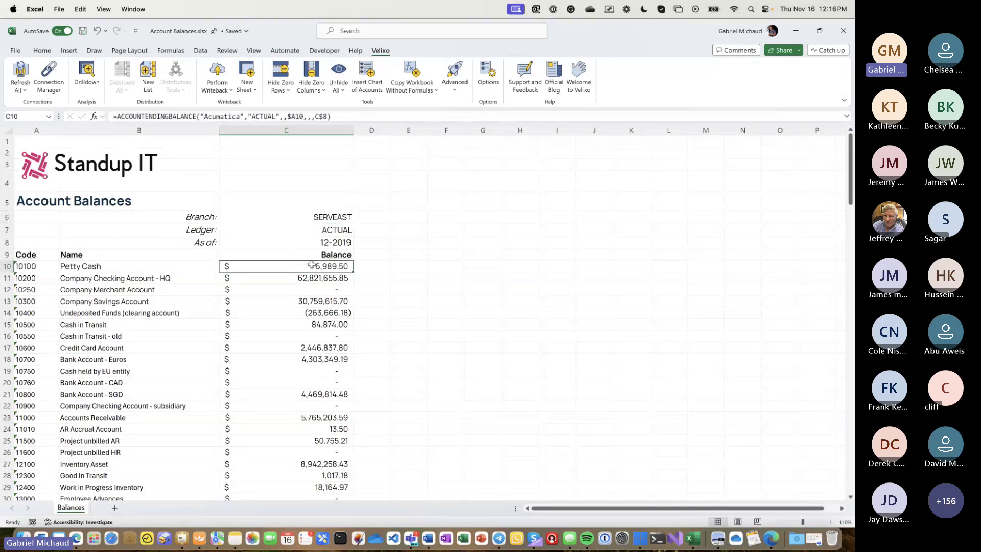
- Point C10's ledger and branch arguments at C7 and C6, fill down, and auto-fit column C
click(286, 116)
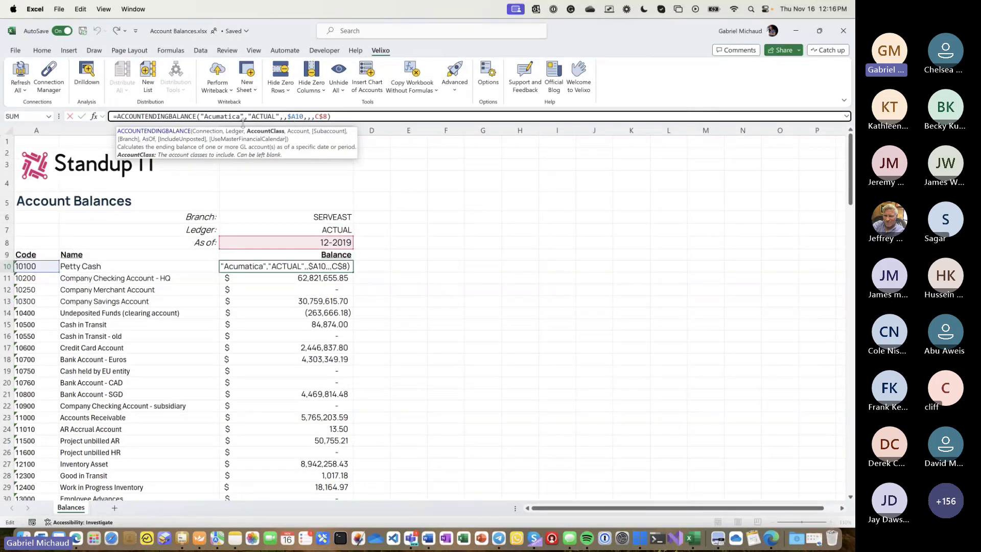
double_click(263, 116)
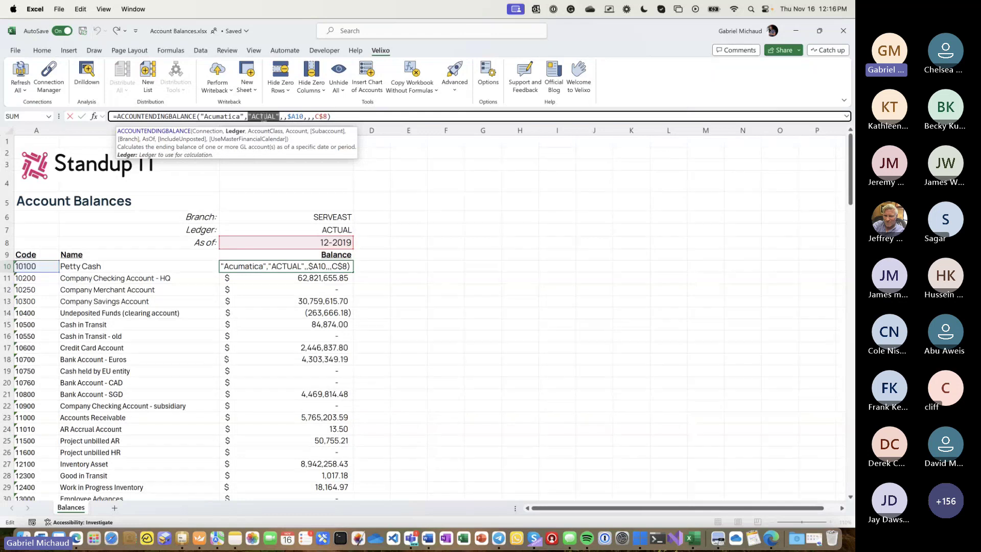
click(324, 229)
key(F4)
key(F4)
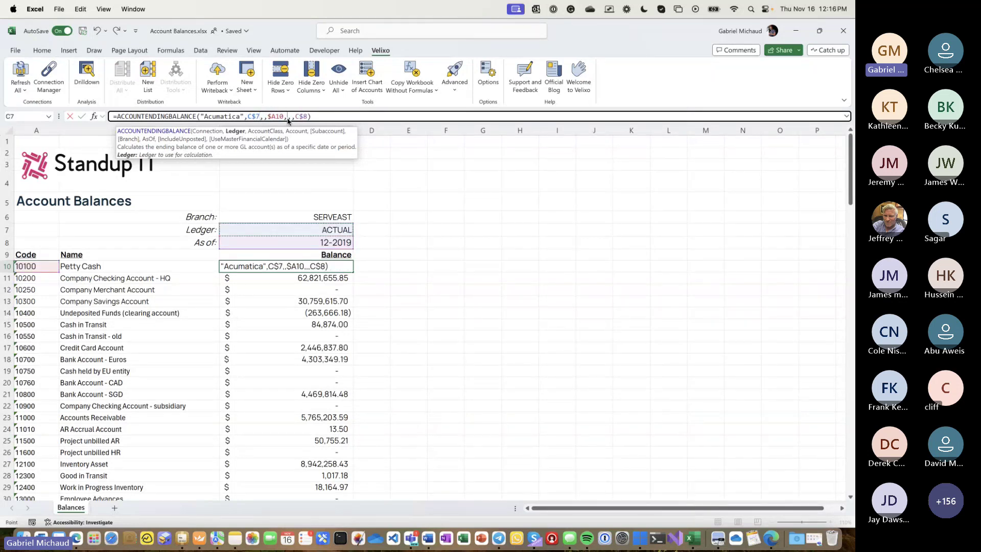
click(290, 116)
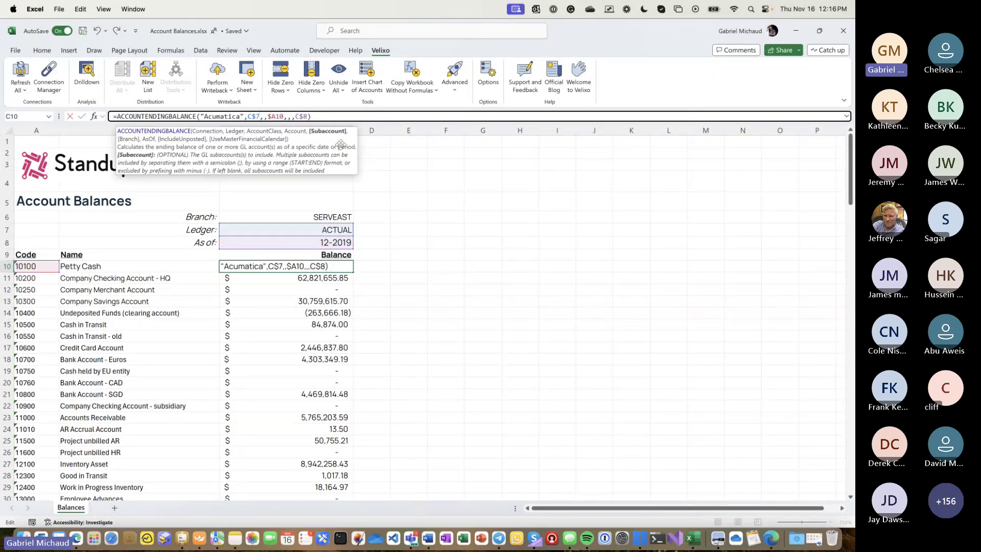
click(331, 217)
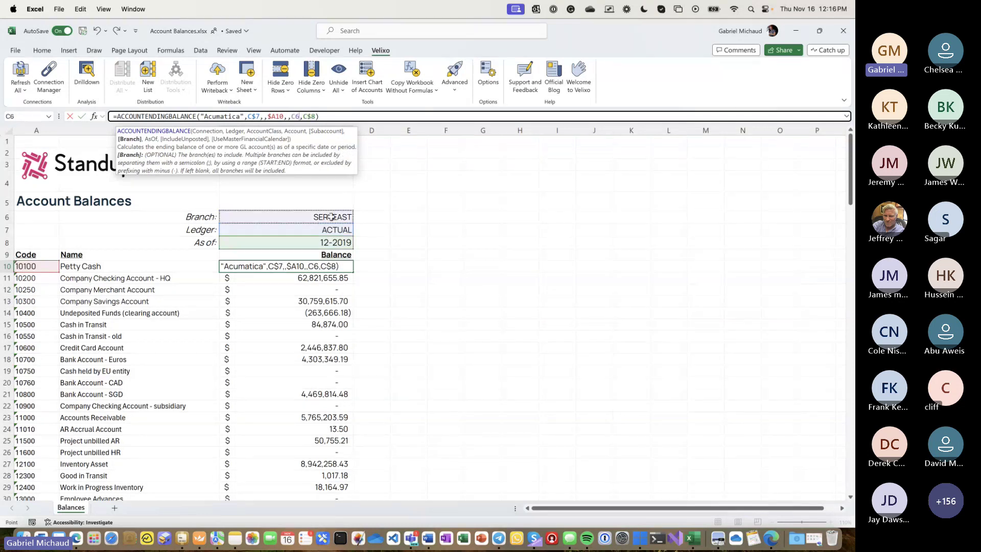
key(F4)
key(F4)
key(Return)
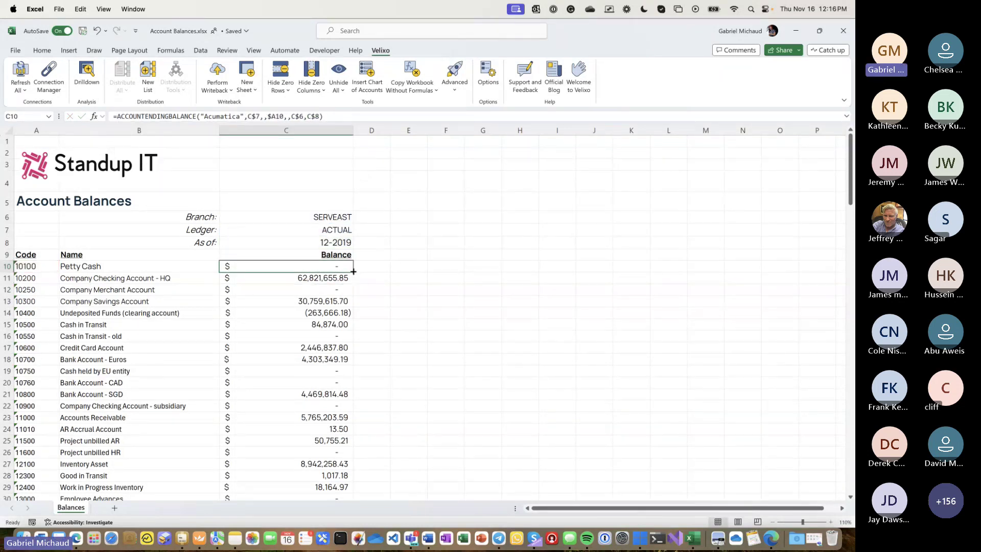
double_click(353, 271)
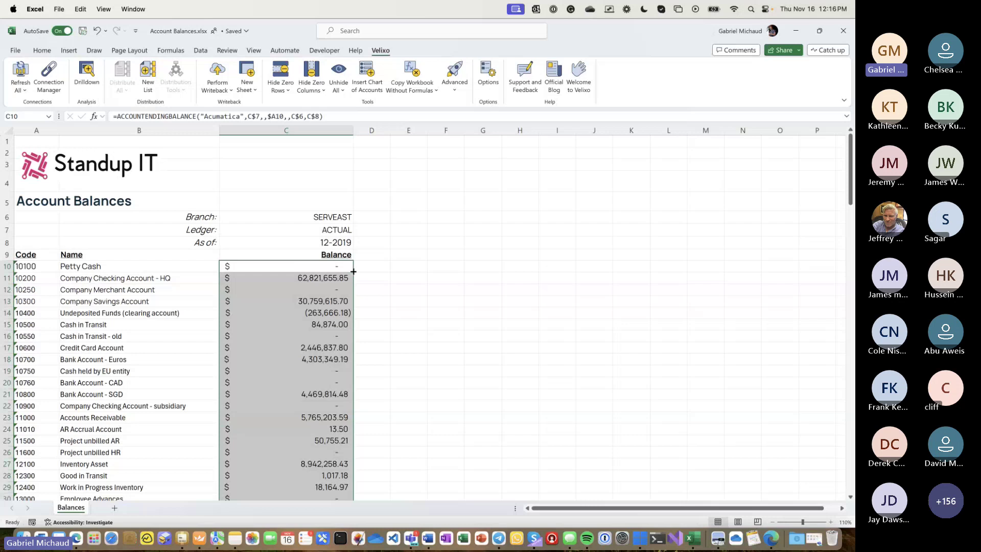
double_click(352, 130)
- Hide the zero-balance account rows using Velixo's Hide Zero Rows on column C
scroll(350, 367, down, 20)
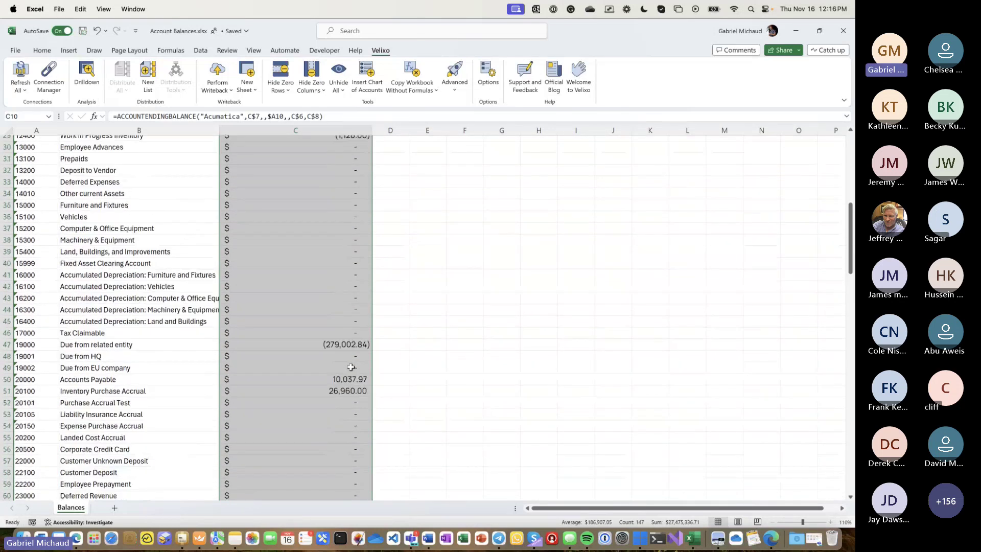
scroll(350, 367, down, 10)
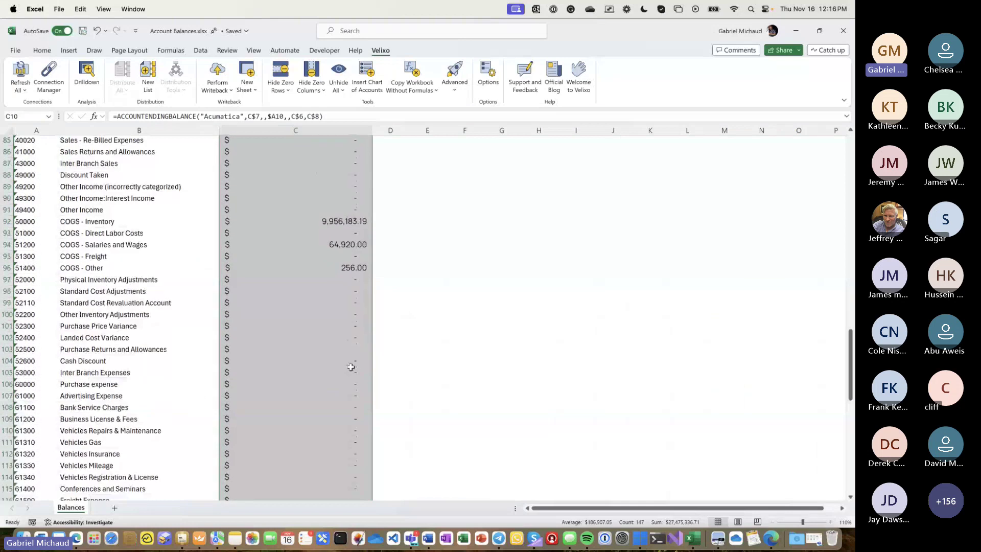
scroll(351, 367, up, 20)
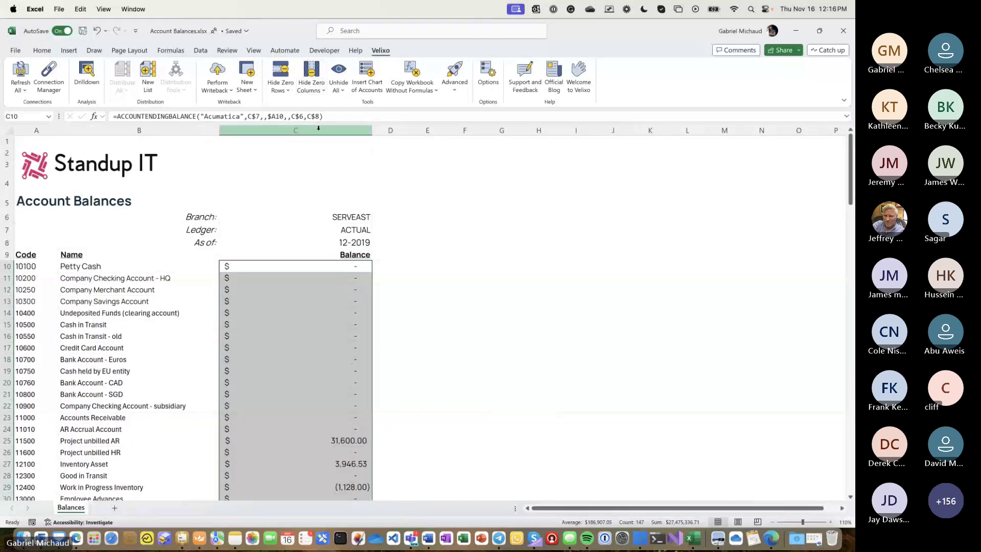
click(327, 131)
click(280, 77)
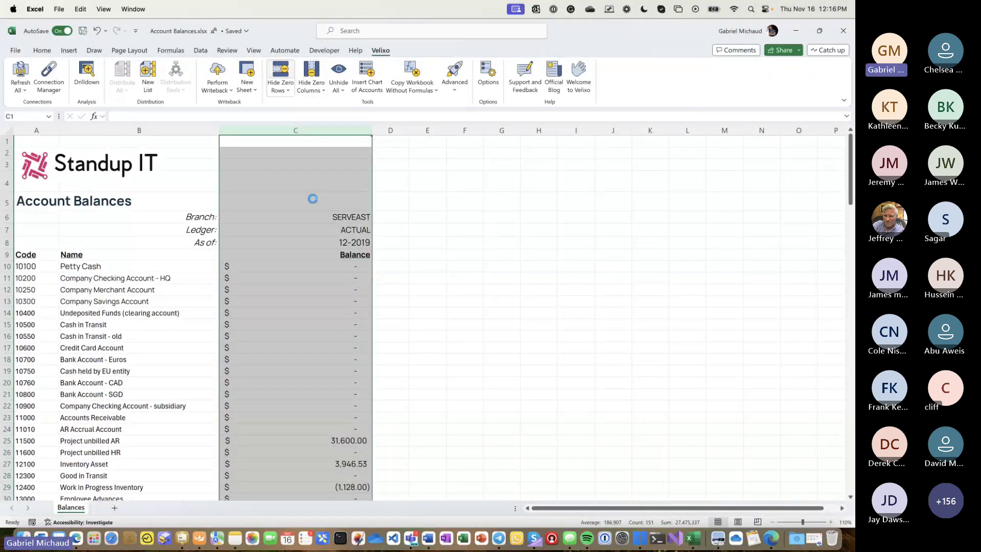
click(350, 359)
- Change the branch in C6 to SERVWEST to recalculate the balances
click(354, 217)
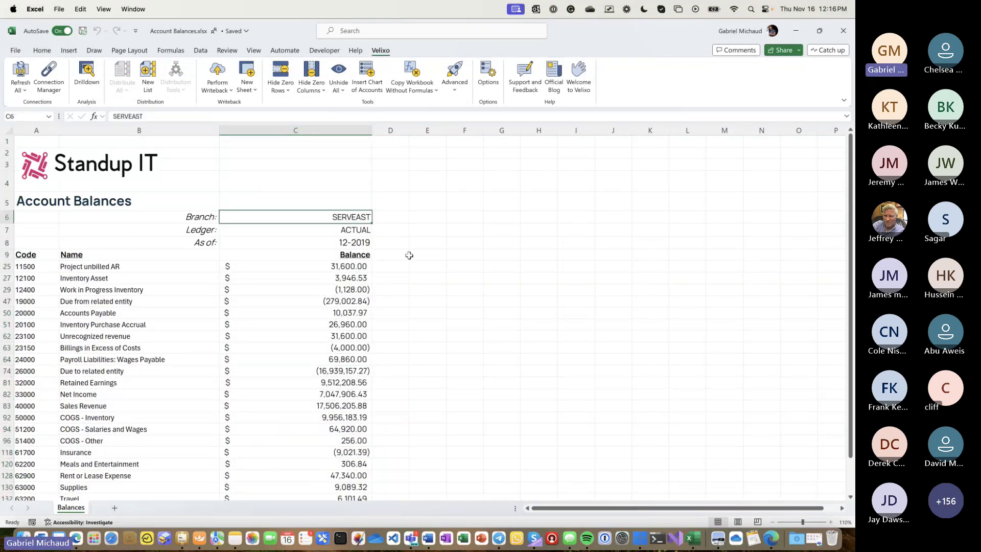
text(SERVWEST)
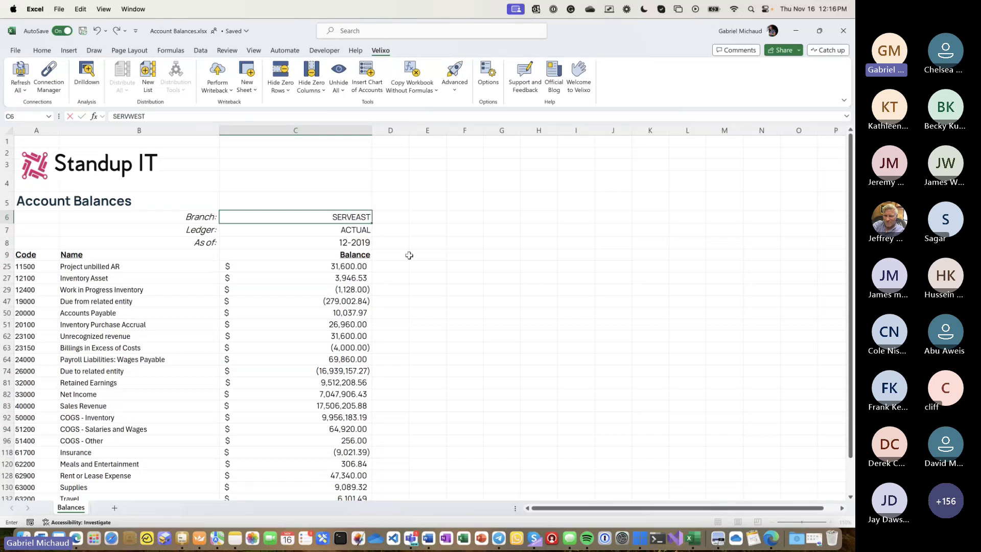
key(Return)
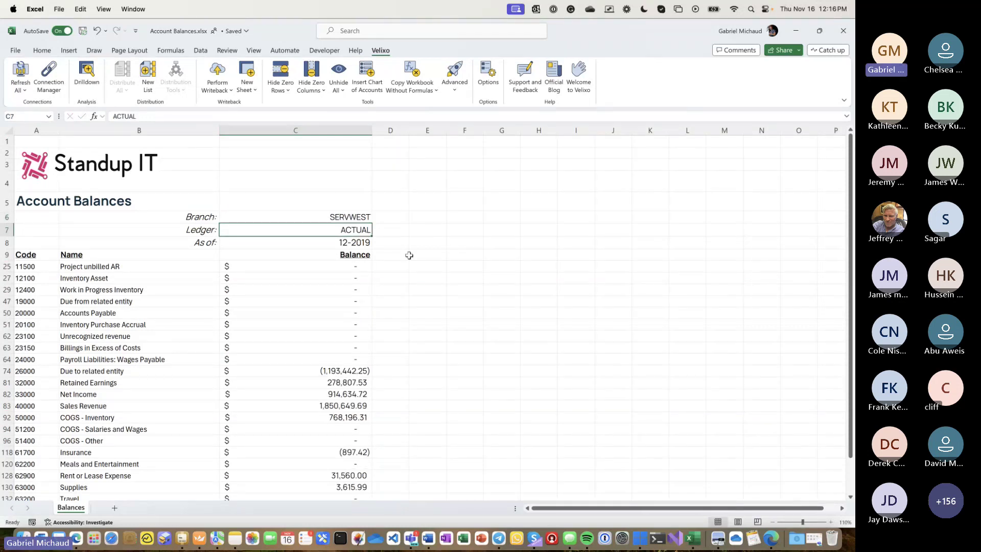
- Copy the balance column C into column D
click(344, 130)
key(super+c)
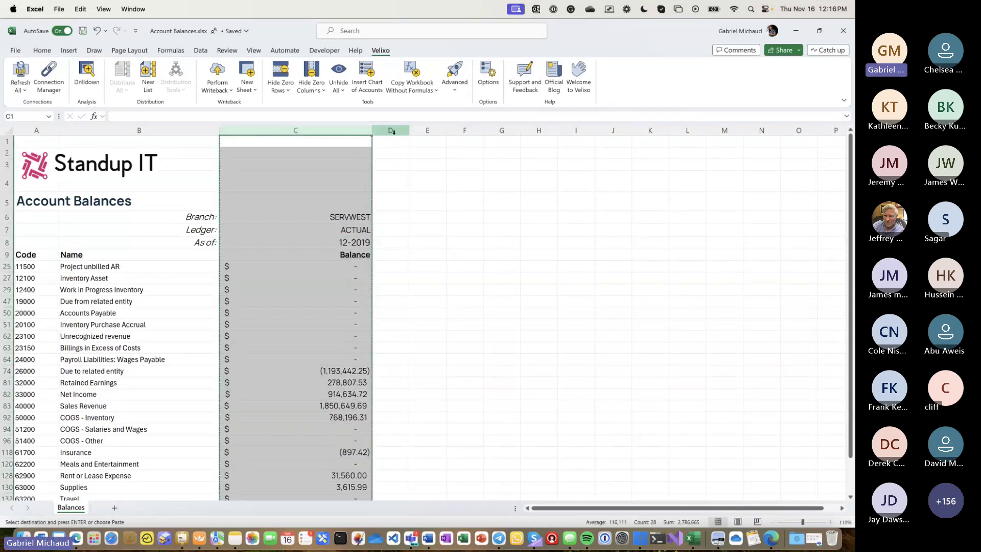
click(393, 132)
key(super+v)
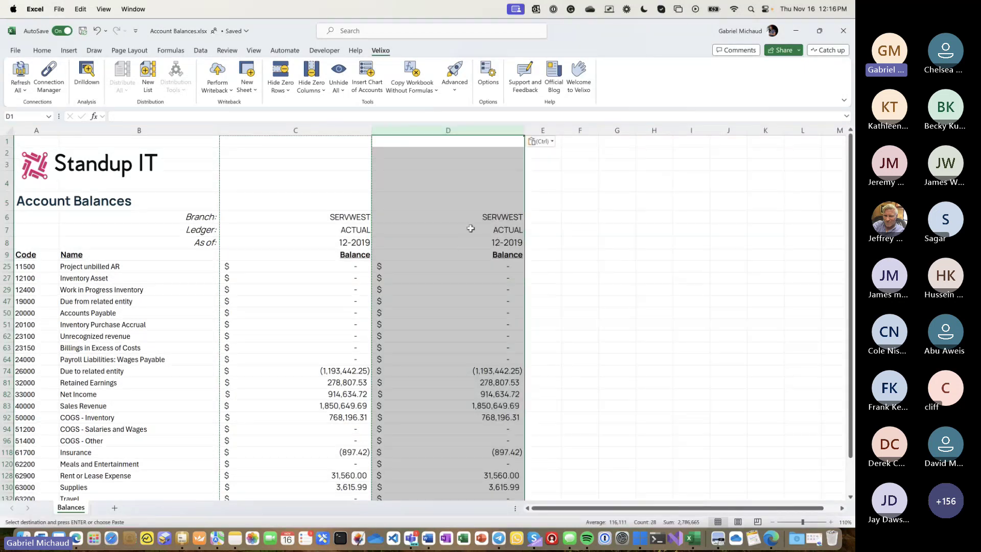
- Set column C's Branch cell C6 back to SERVEAST, leaving SERVWEST in column D
click(368, 217)
text(SERVEAST)
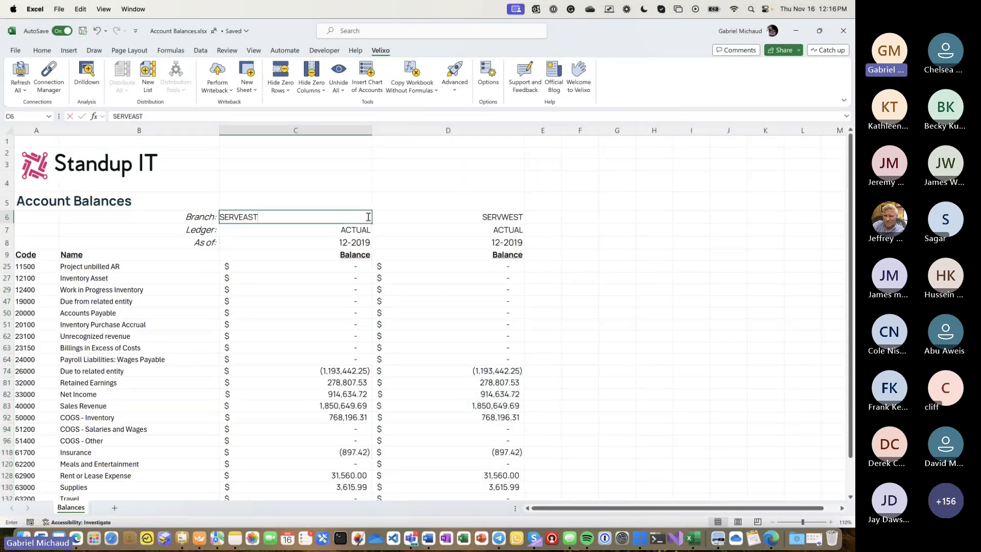
key(Tab)
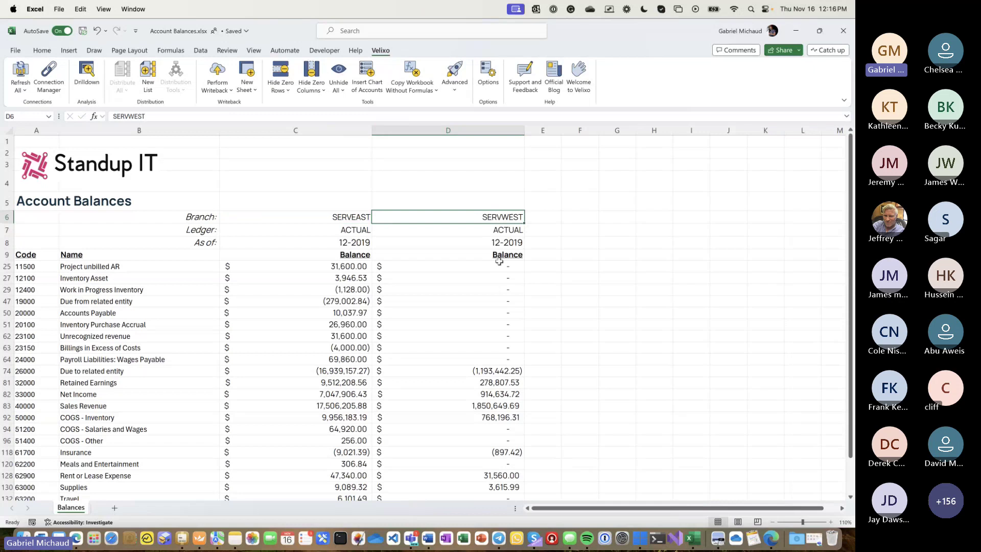
click(499, 258)
key(Tab)
- Add a 'Total' heading in E9 and widen column E
text(Total)
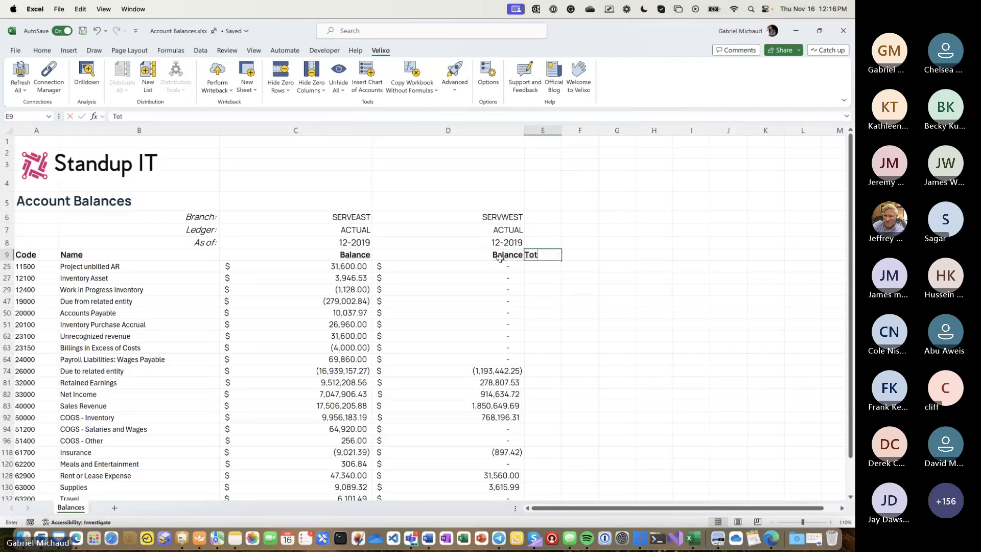
key(Tab)
drag(561, 131, 615, 131)
- Enter =C25+D25 in E25, fill it down every account row, and widen column E
click(551, 267)
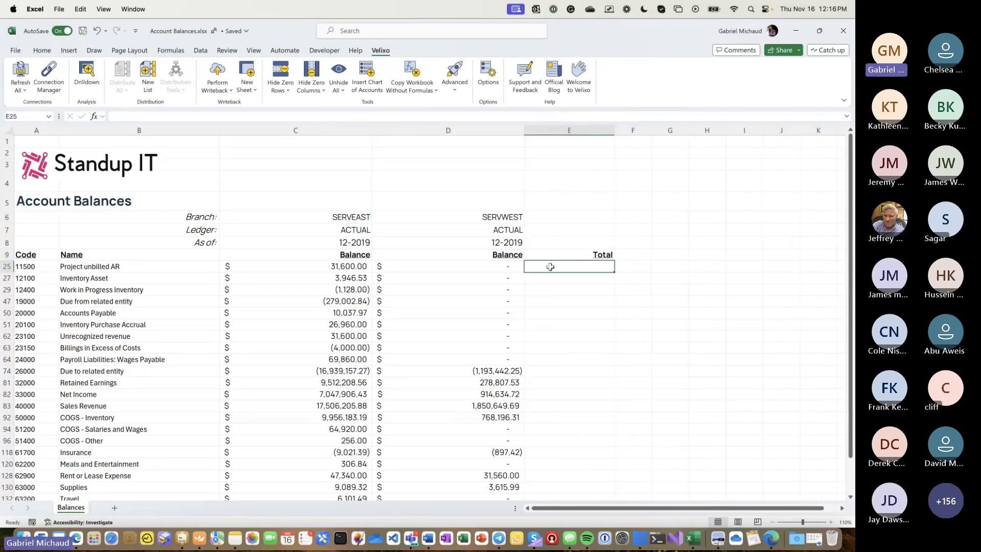
text(=)
click(341, 265)
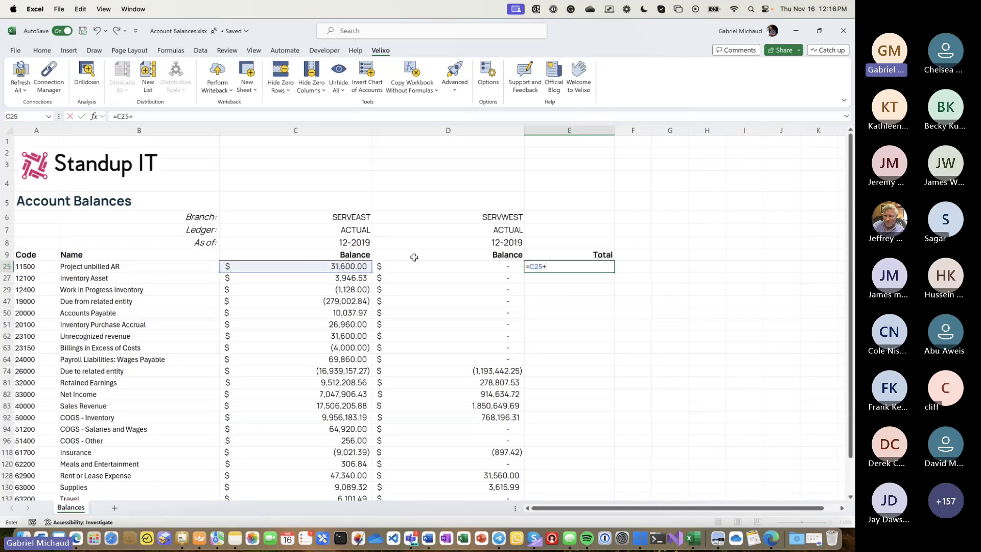
text(+)
click(415, 263)
key(Return)
key(Up)
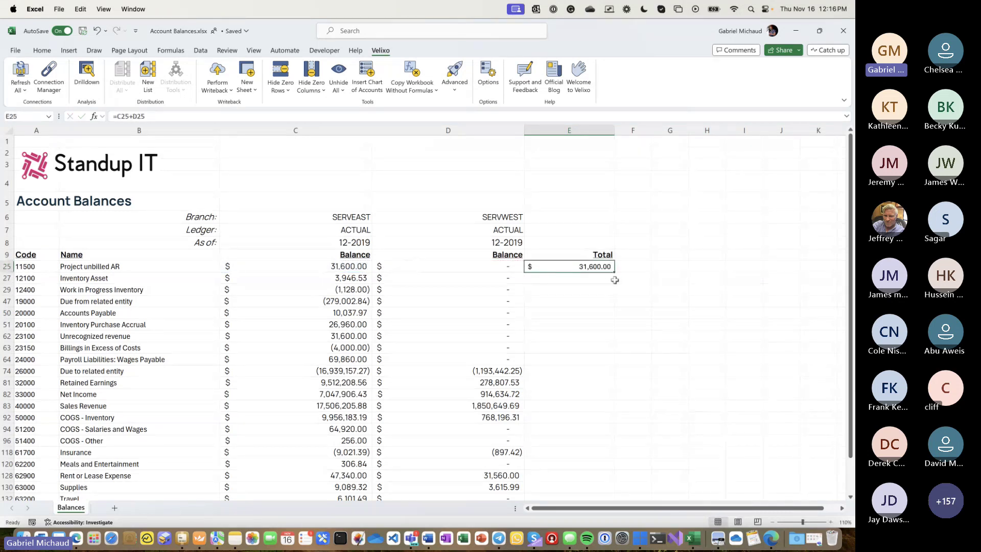
double_click(615, 274)
drag(614, 134, 635, 135)
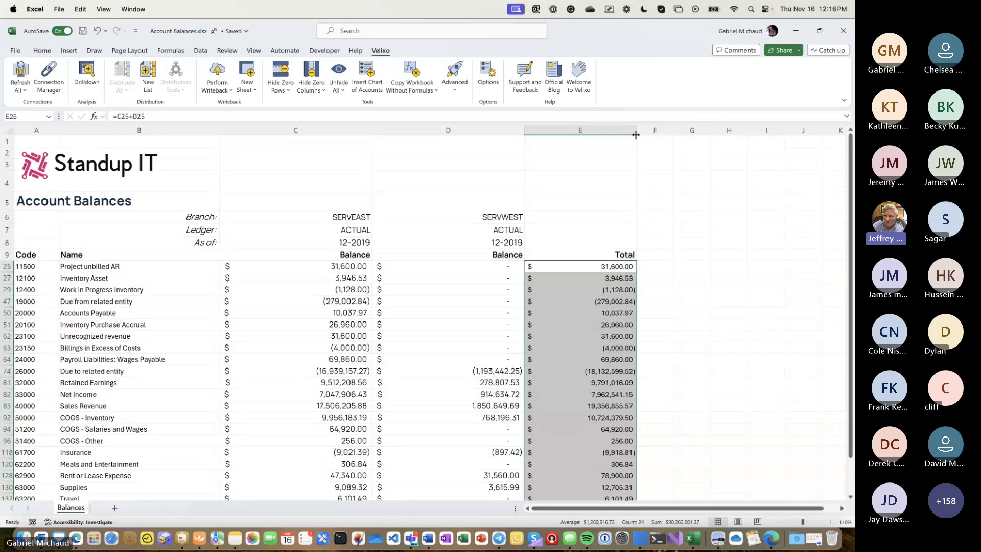
- Switch to the Standup IT - Acumatica Financials workbook on its Profit & Loss sheet
key(XF86AudioLowerVolume)
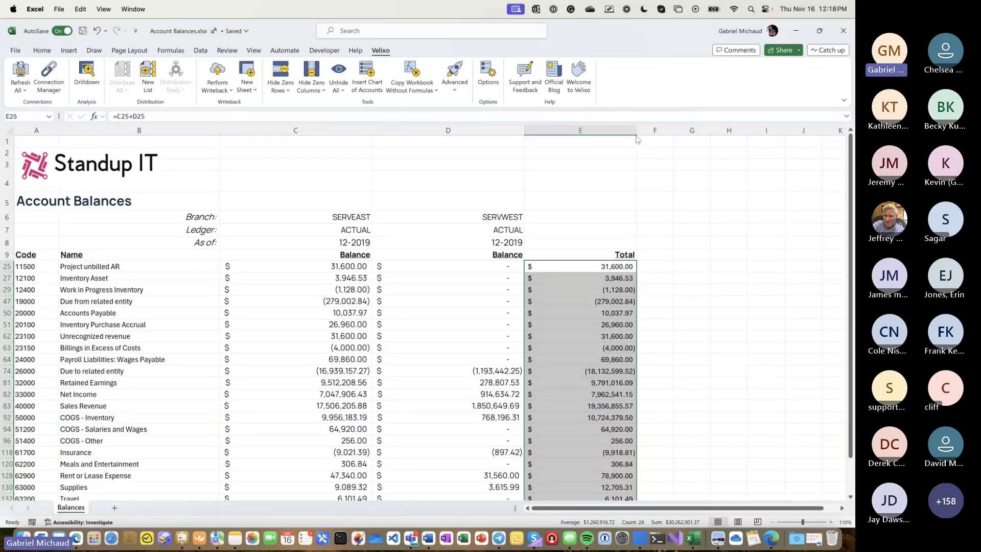
key(alt+Tab)
key(alt+Tab)
key(alt+Tab)
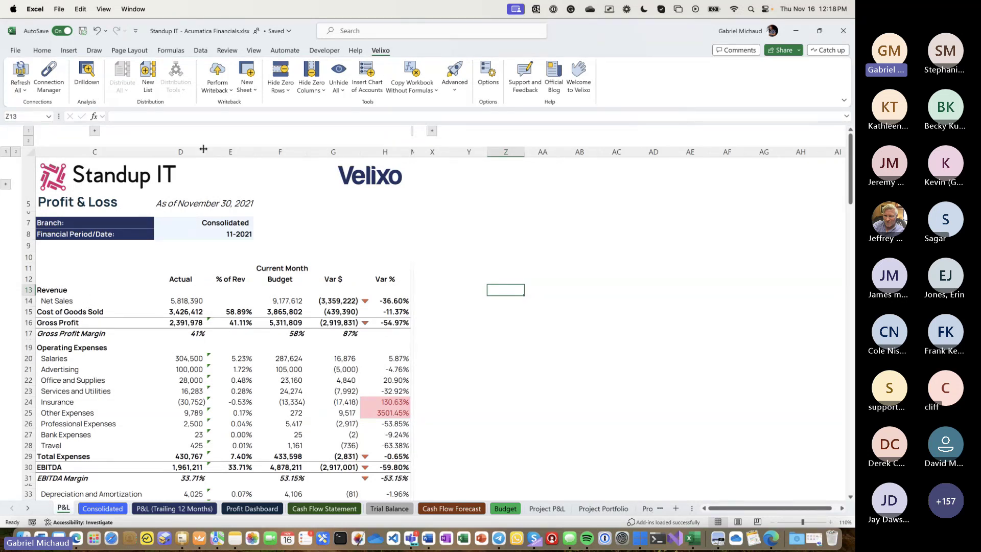
click(280, 152)
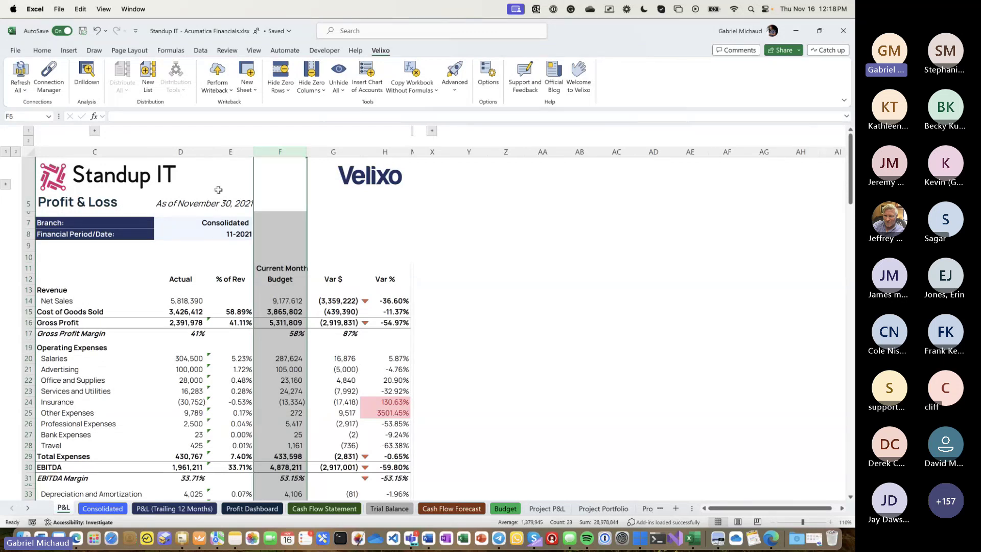
click(210, 225)
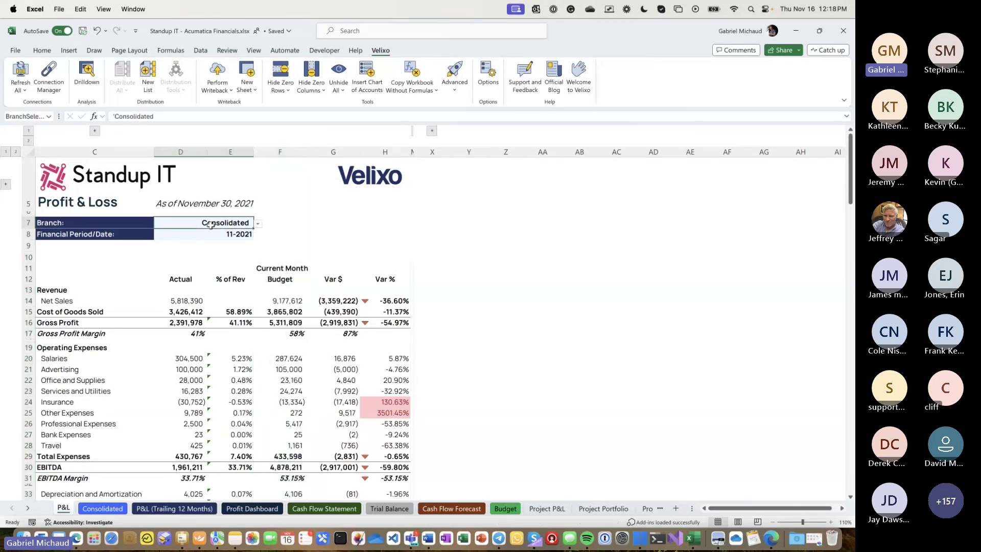
click(258, 223)
click(248, 234)
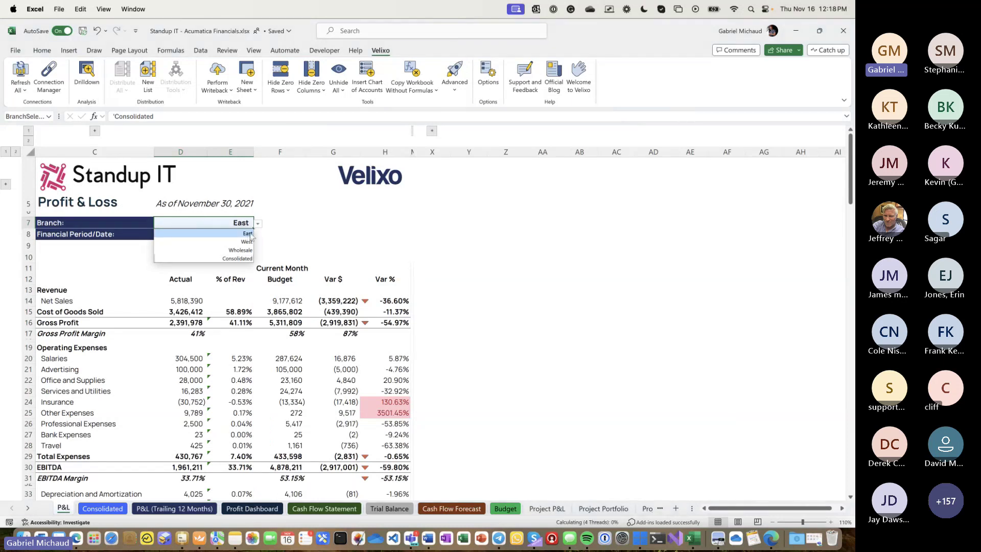
click(231, 242)
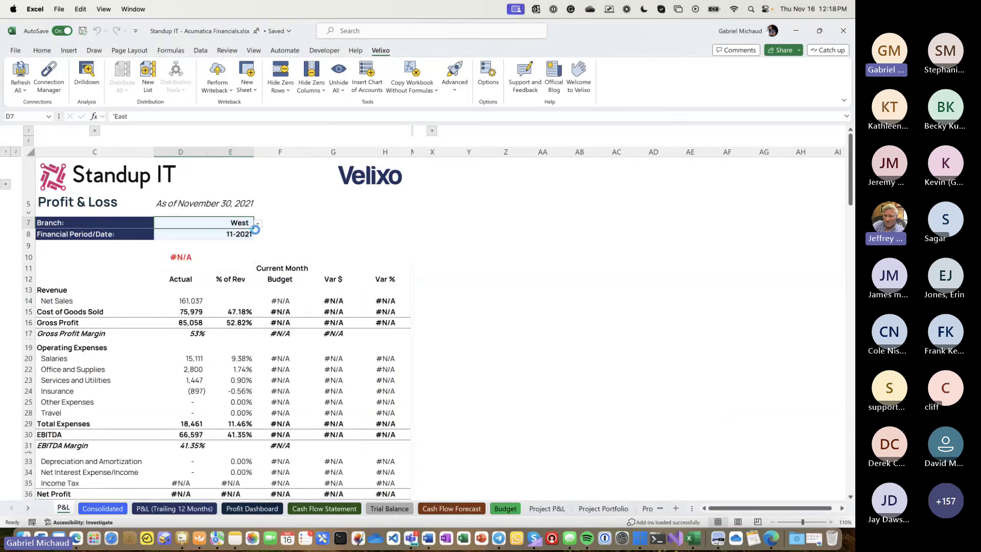
click(228, 258)
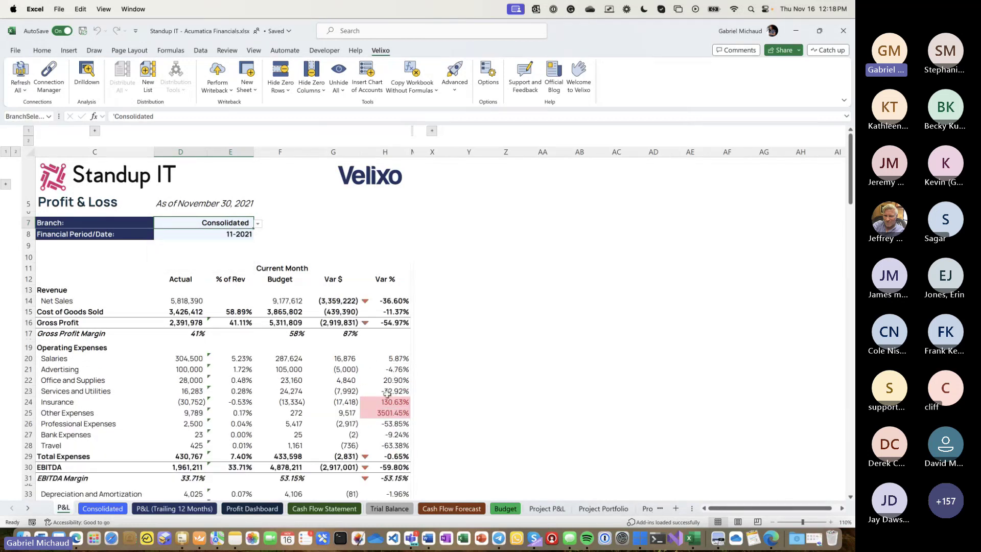
click(388, 302)
click(381, 324)
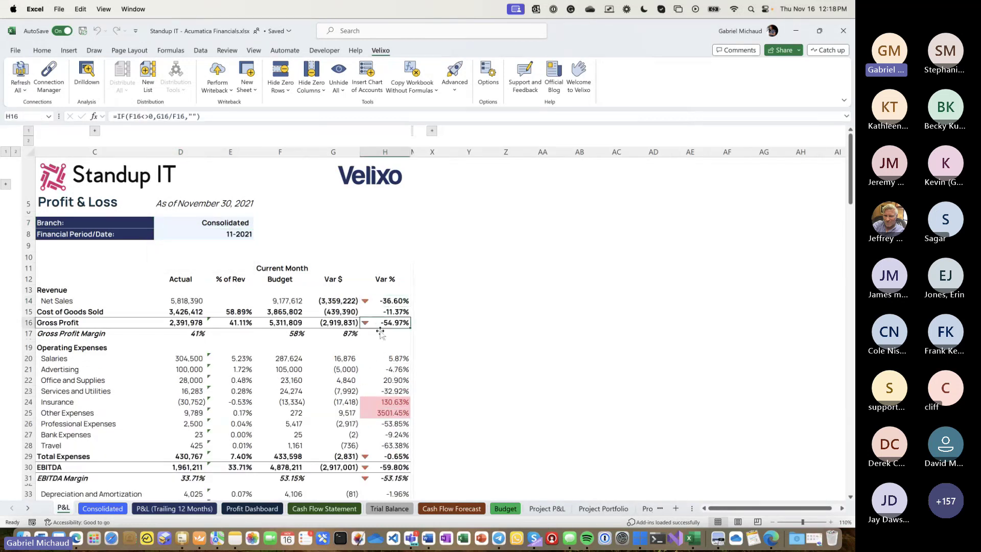
click(380, 402)
click(375, 312)
click(379, 401)
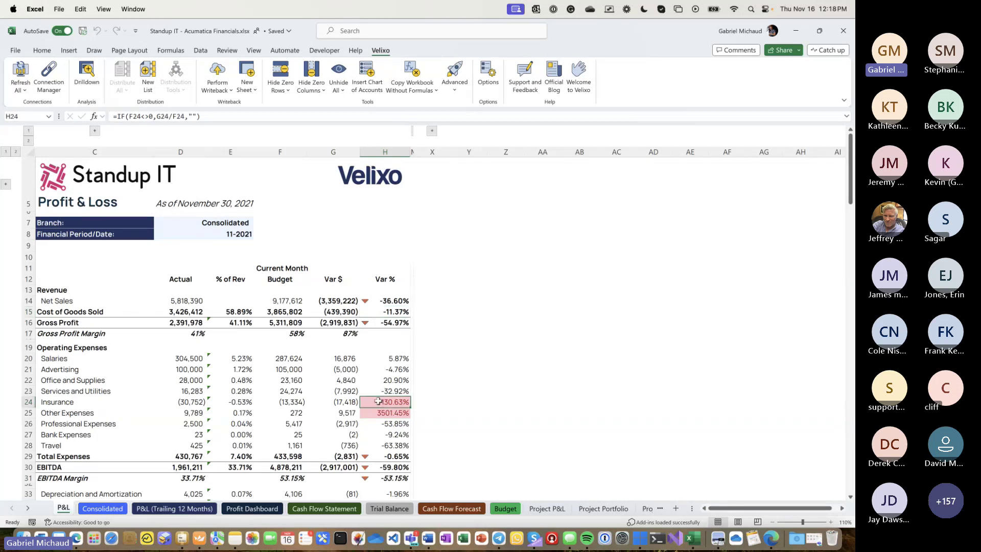
click(380, 412)
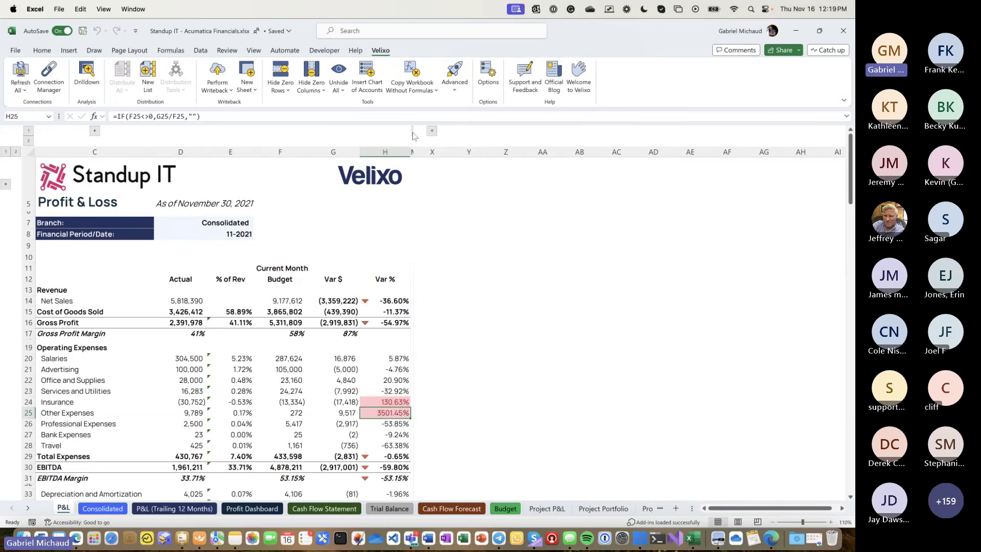
click(414, 135)
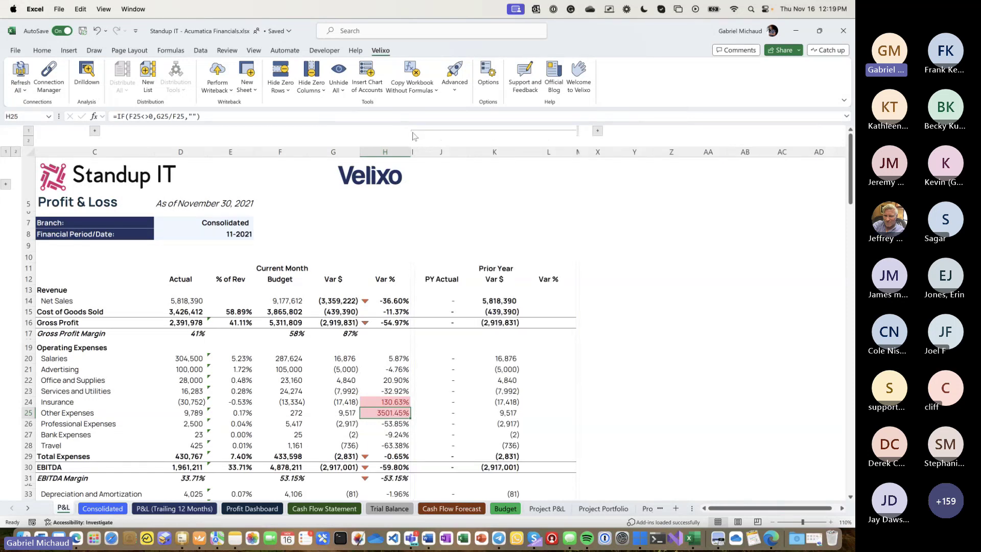
drag(441, 151, 538, 147)
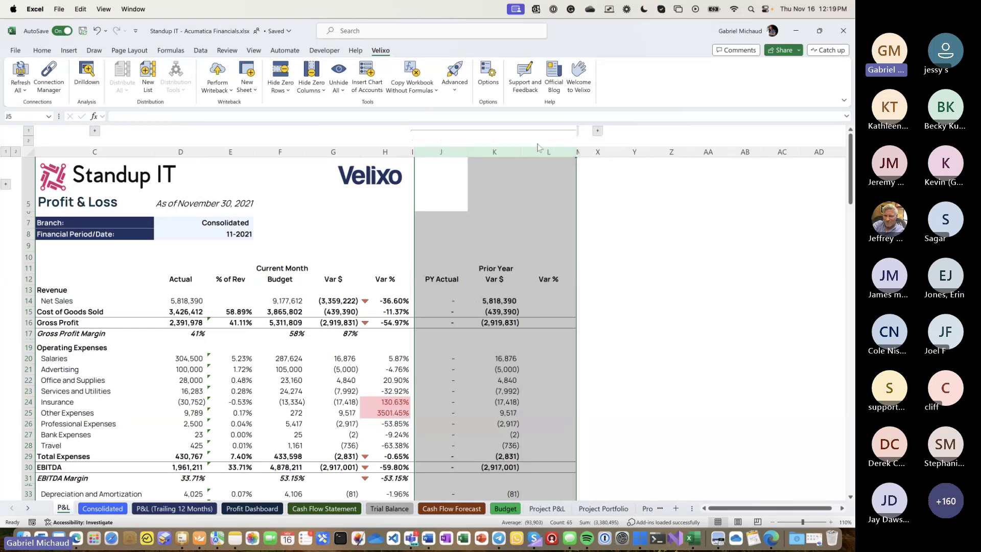
click(494, 151)
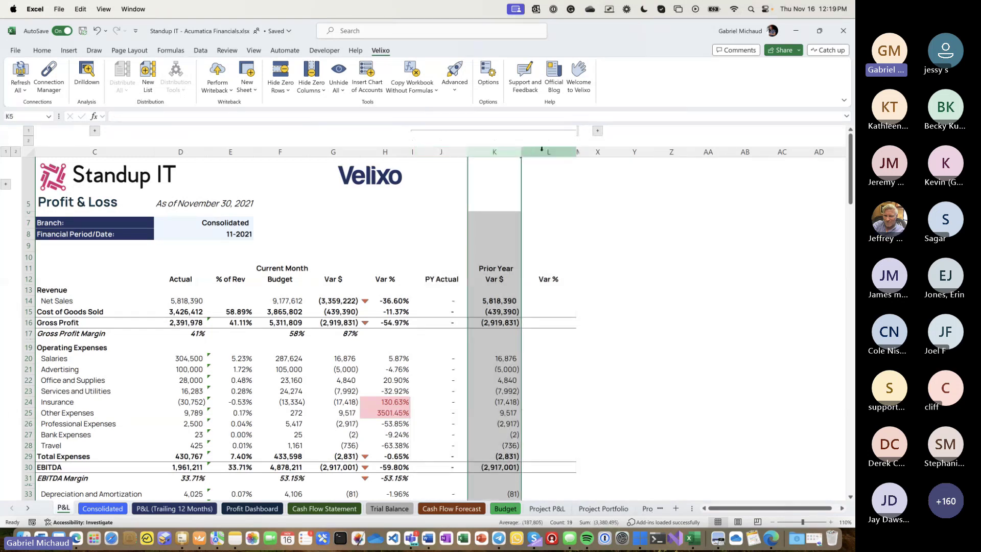
click(598, 132)
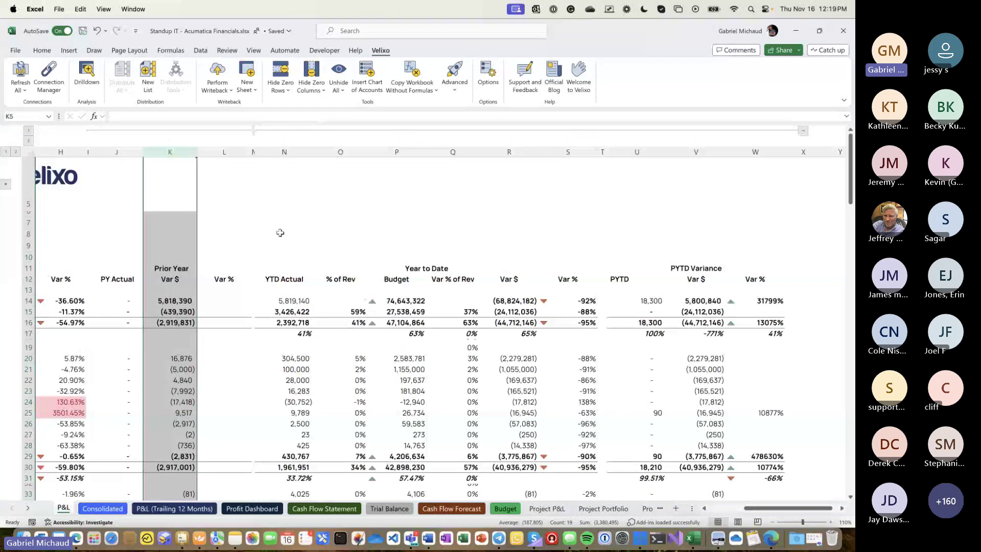
click(292, 147)
click(636, 148)
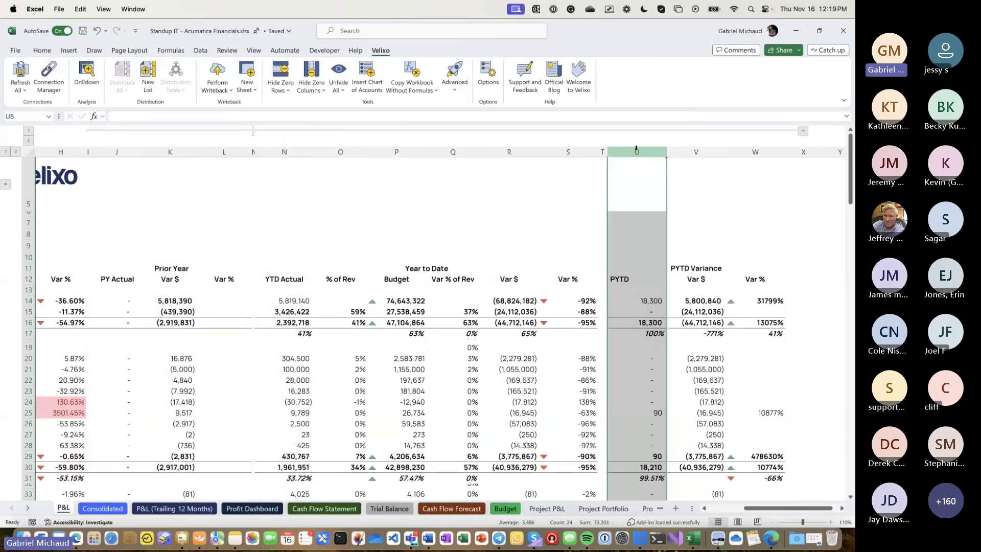
click(773, 522)
click(774, 523)
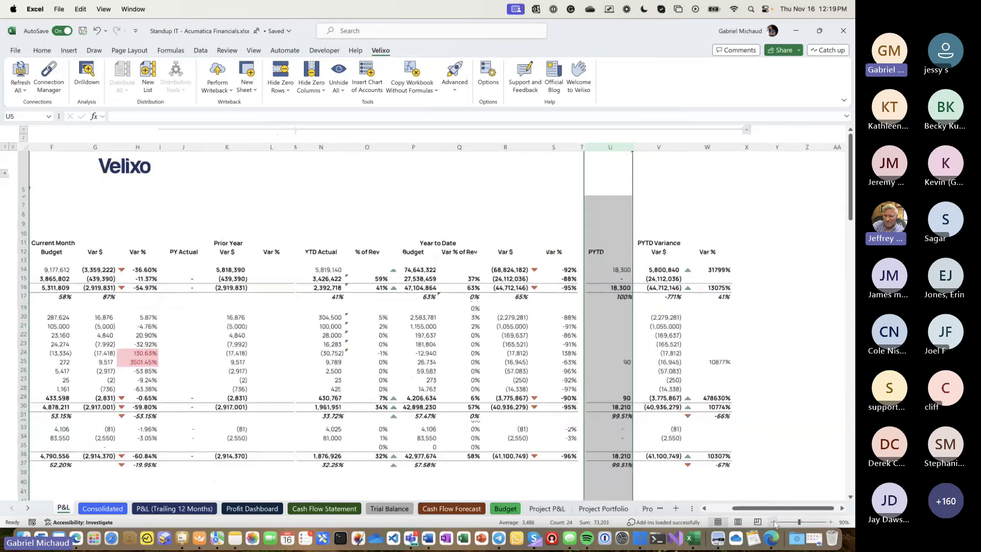
click(773, 522)
click(773, 522)
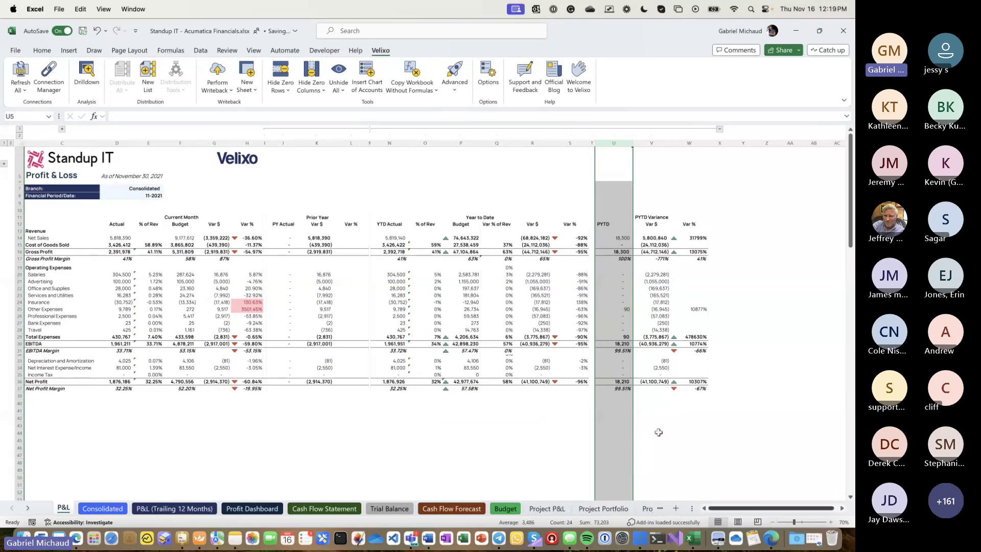
click(513, 260)
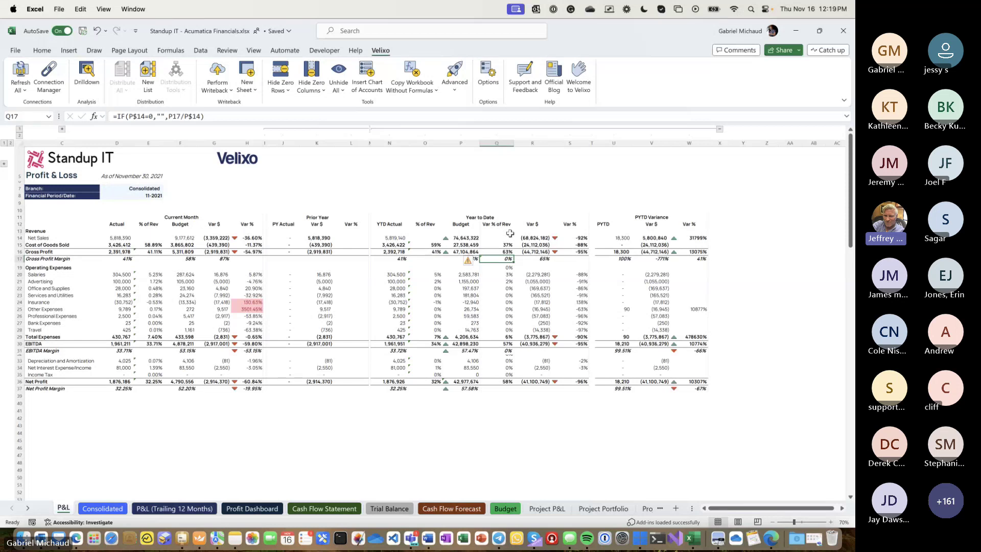
click(830, 522)
click(830, 522)
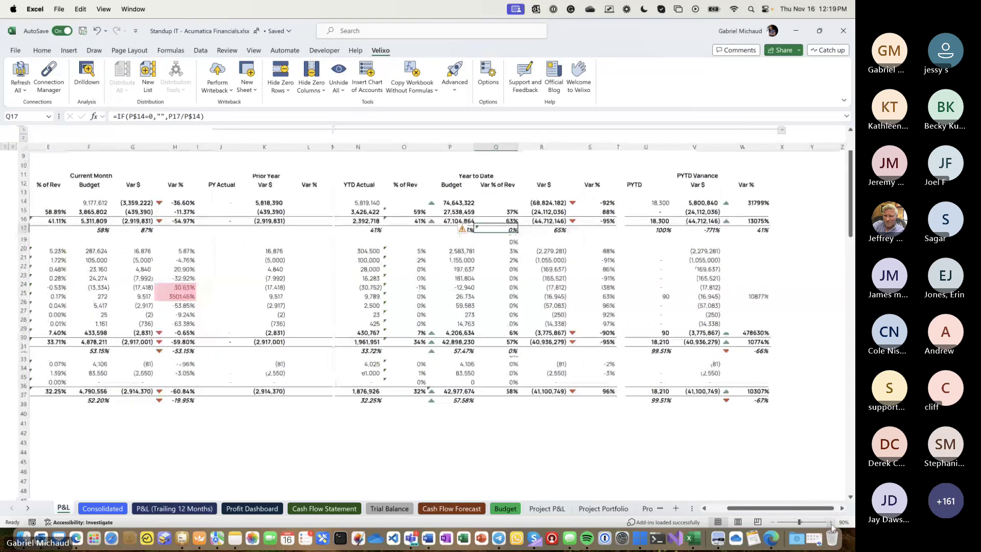
scroll(408, 376, left, 3)
scroll(408, 375, up, 5)
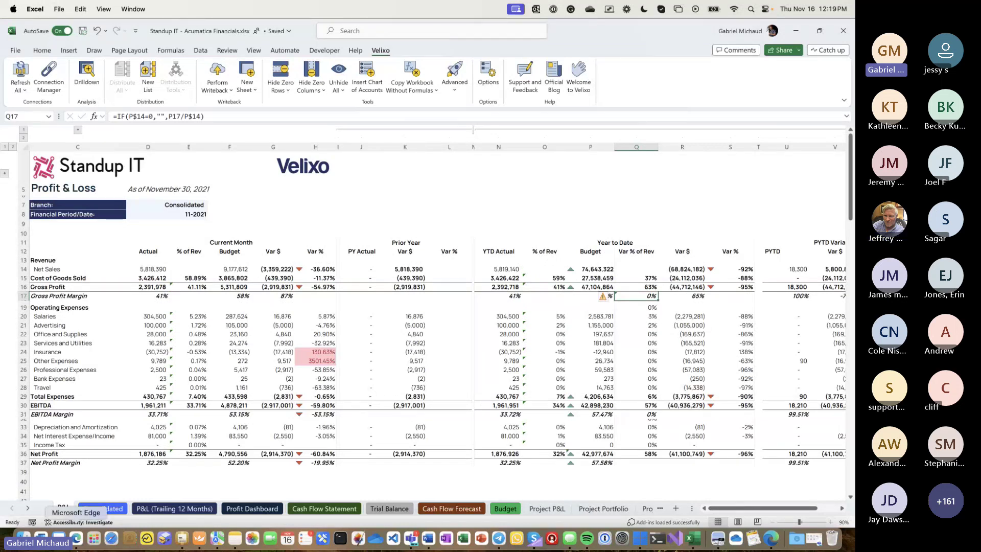
click(771, 539)
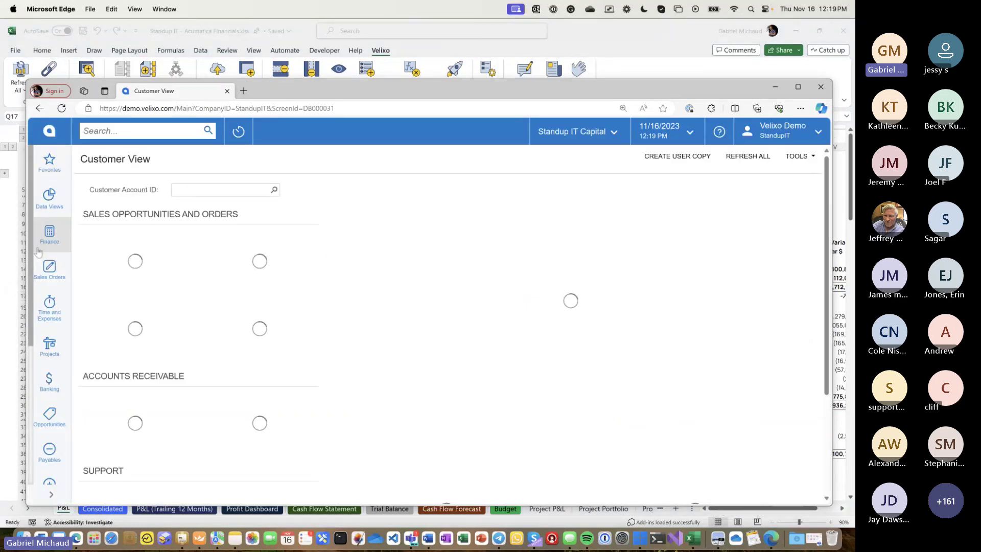
click(62, 108)
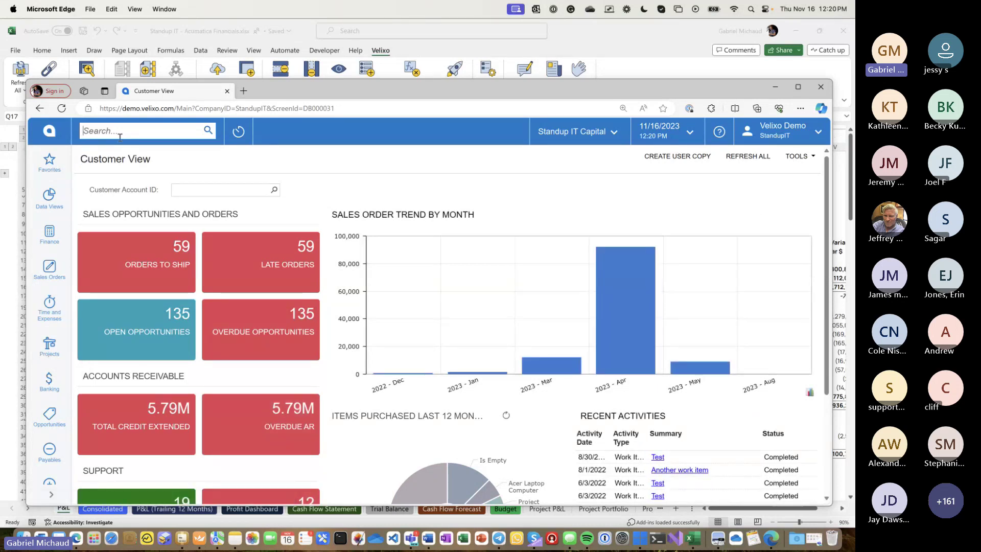
click(120, 132)
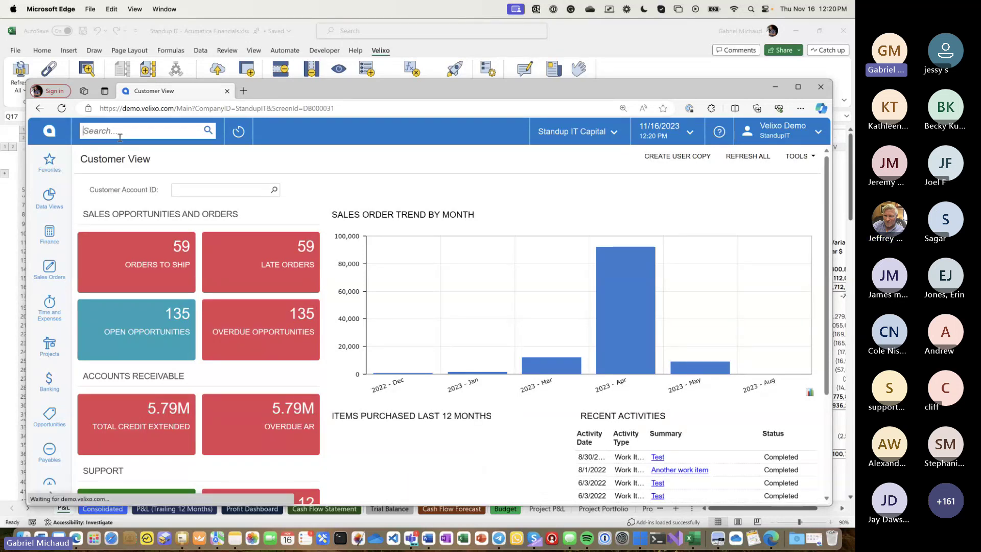
text(restriction group)
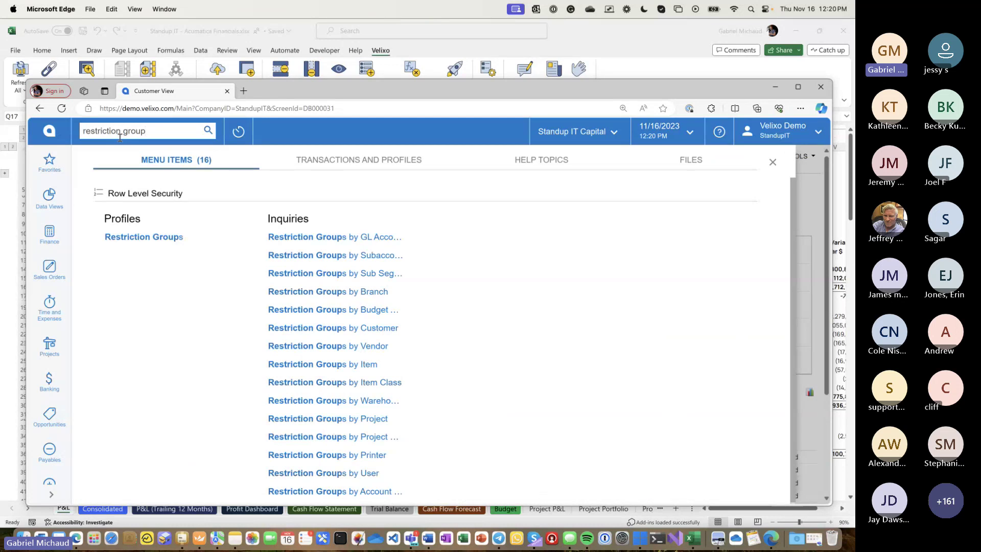
click(608, 41)
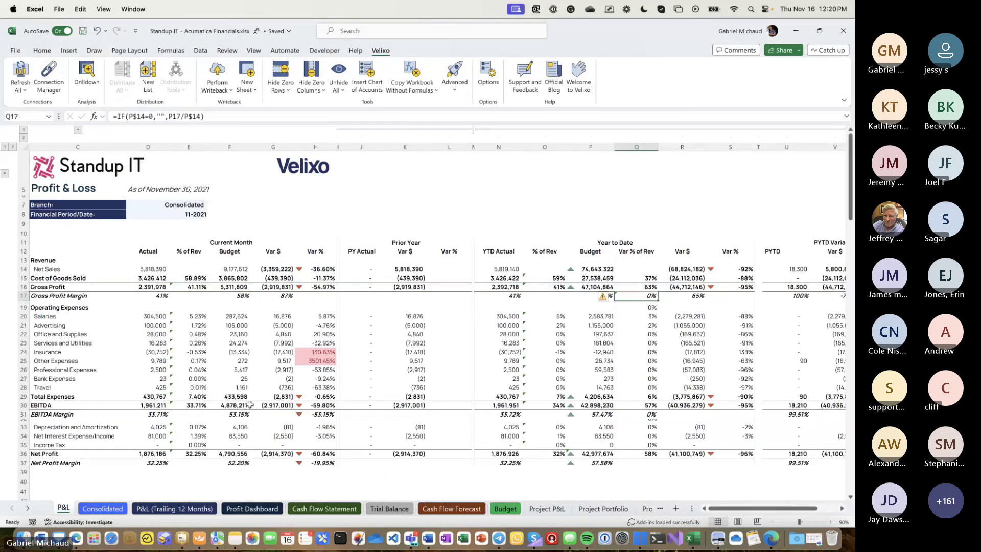
click(154, 359)
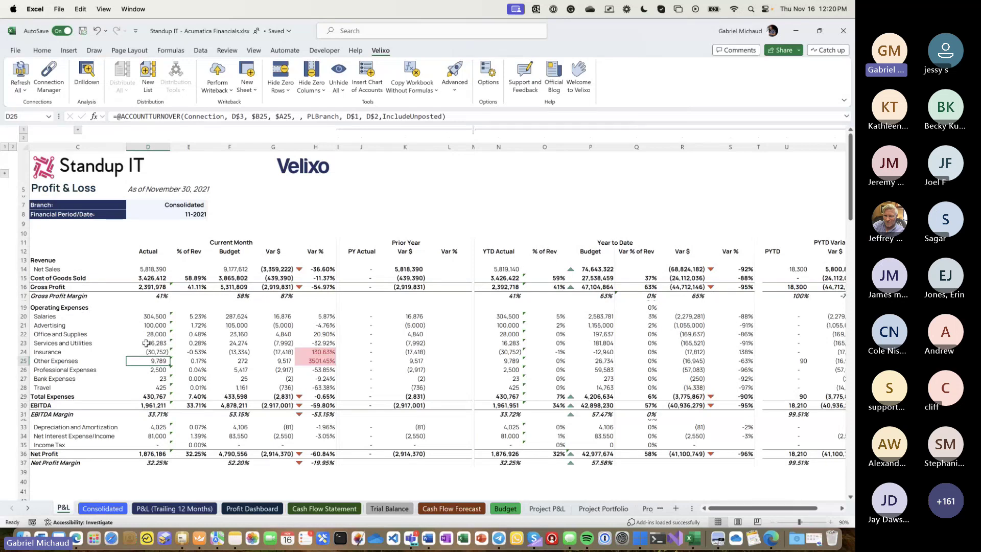
click(829, 522)
scroll(593, 423, up, 4)
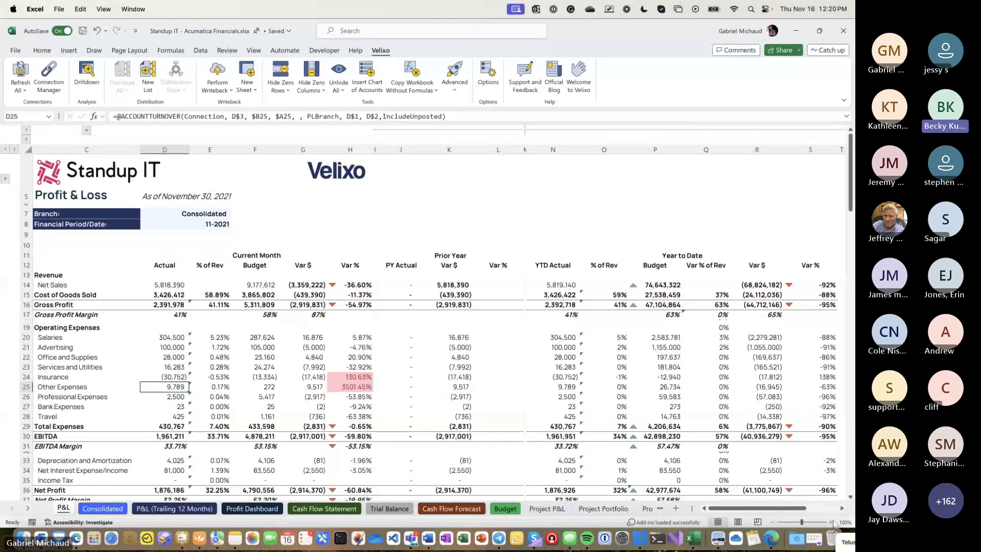
scroll(442, 400, up, 1)
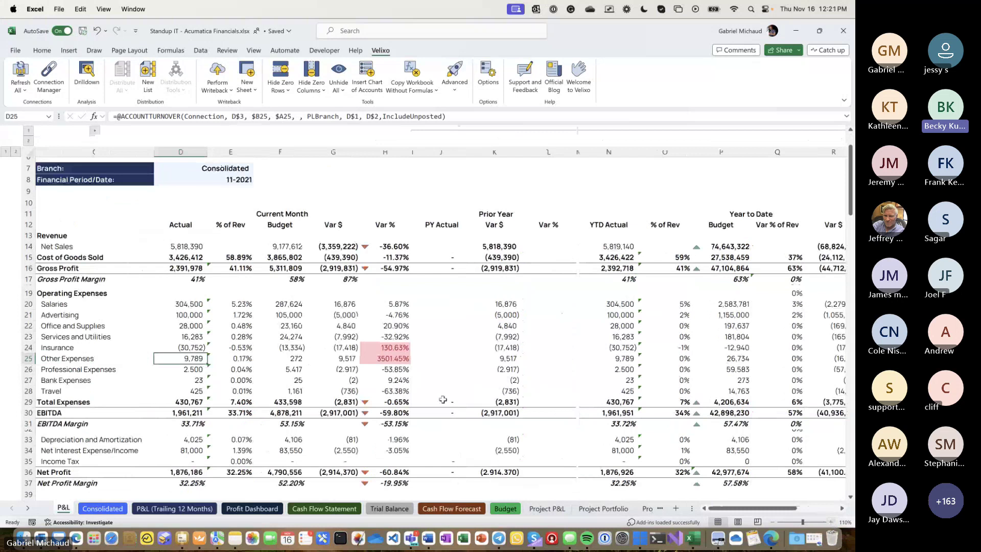
click(386, 366)
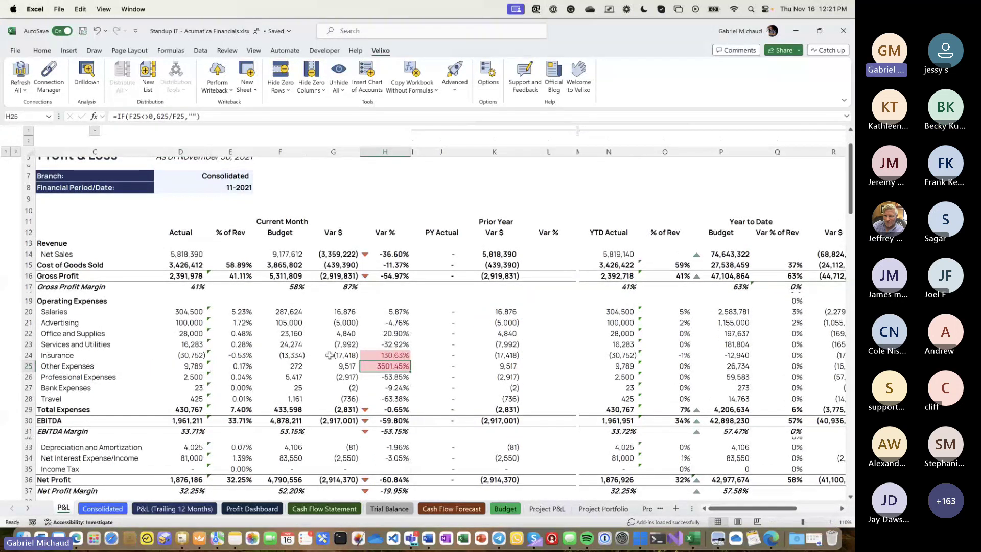
click(177, 366)
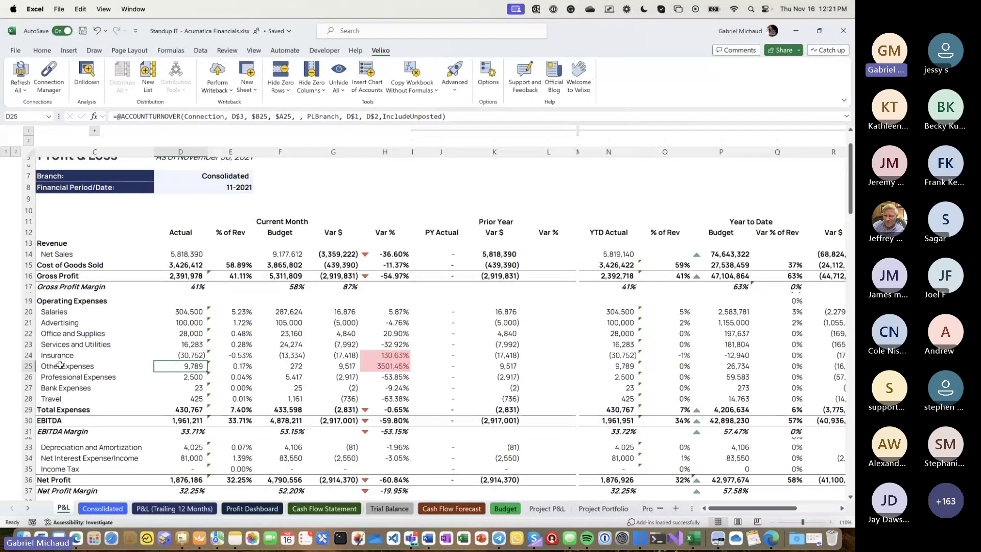
scroll(60, 365, up, 2)
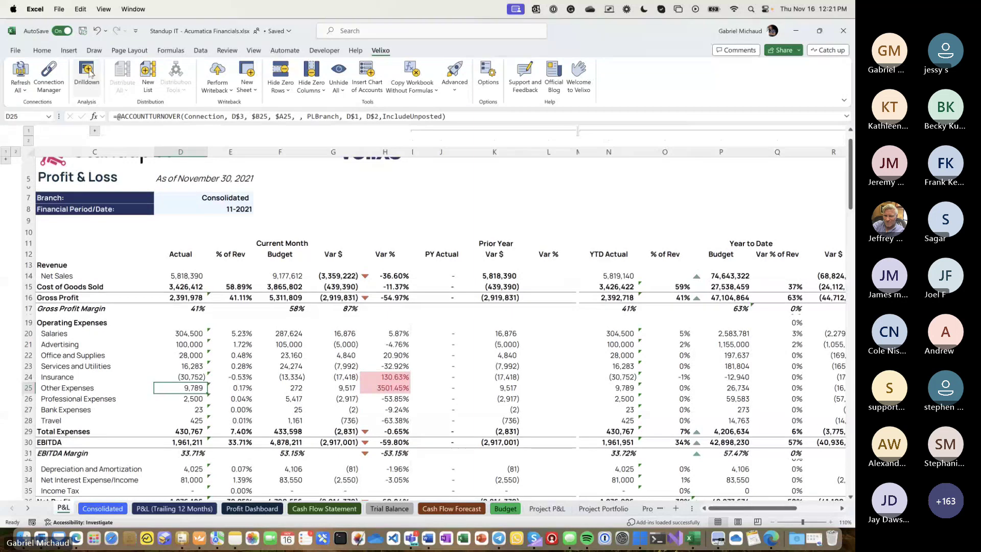
- Drill down on November's 9,789.11 Other Expenses actual and review the itemized accounts and columns
click(87, 73)
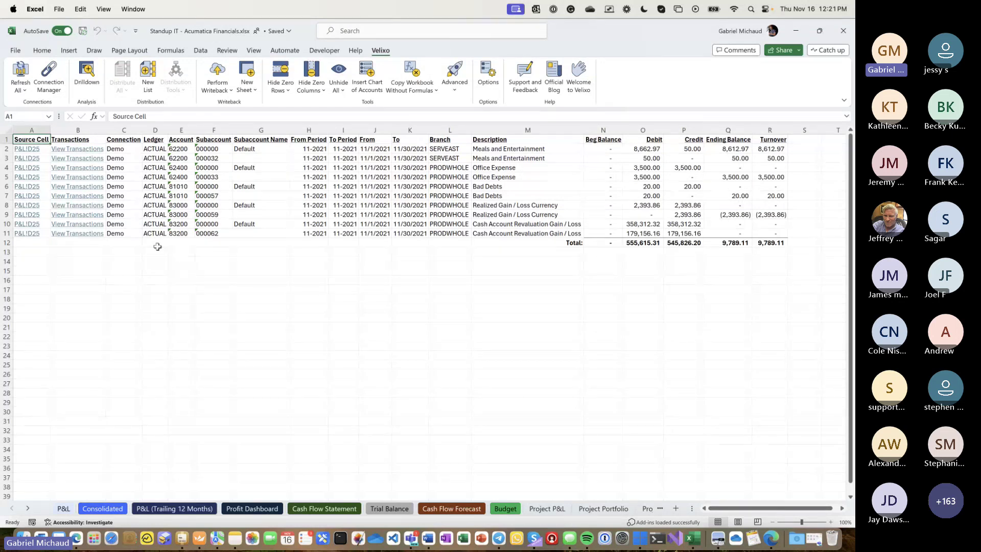
click(5, 148)
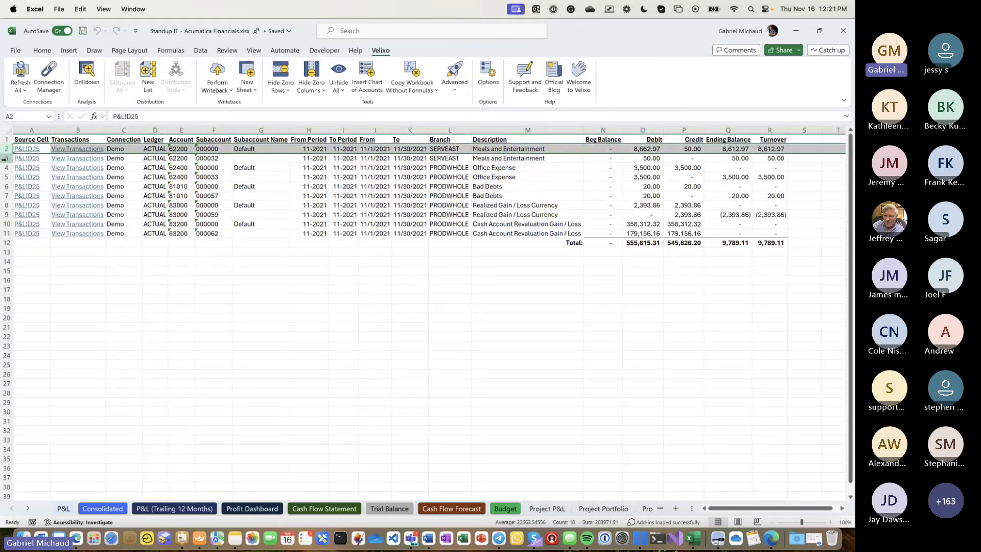
click(5, 158)
click(5, 167)
click(5, 177)
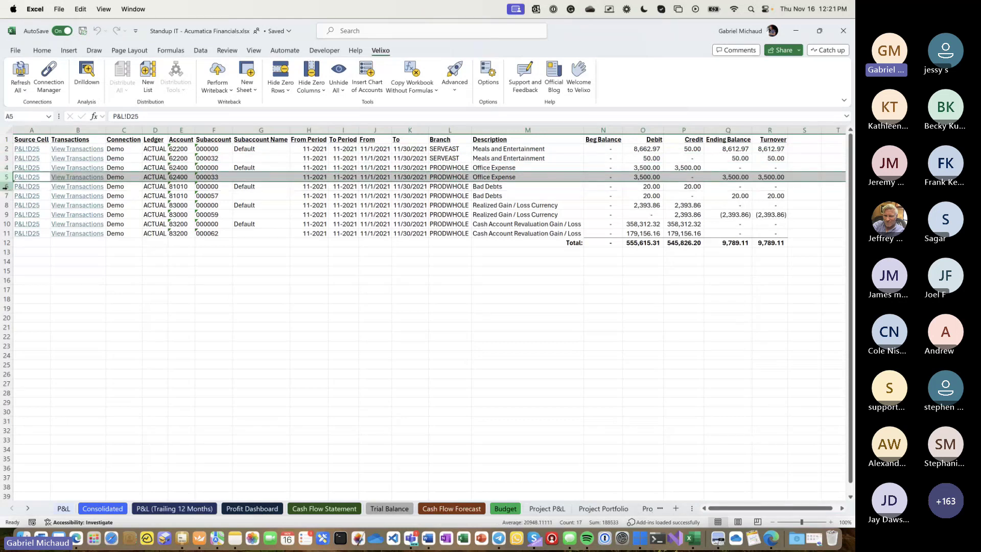
click(5, 186)
click(180, 129)
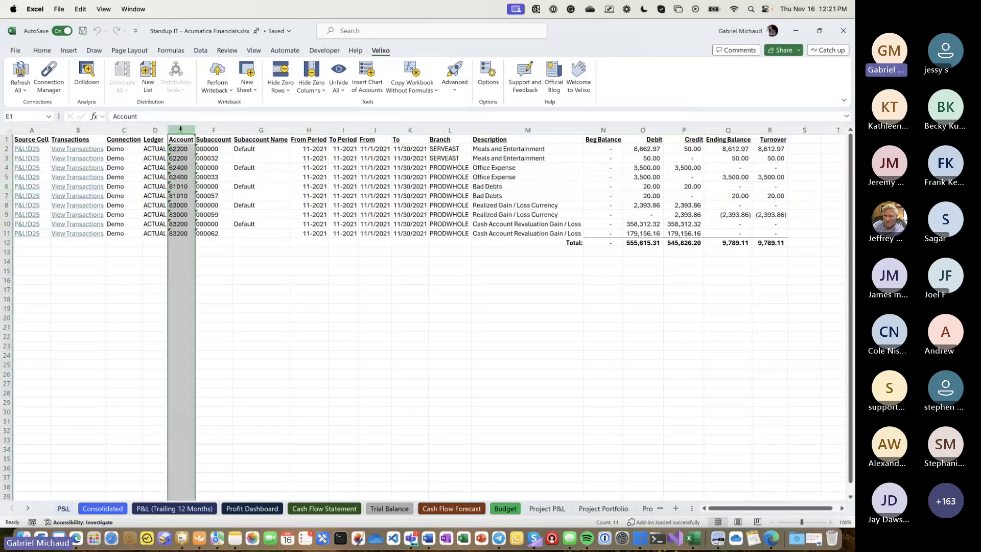
click(214, 130)
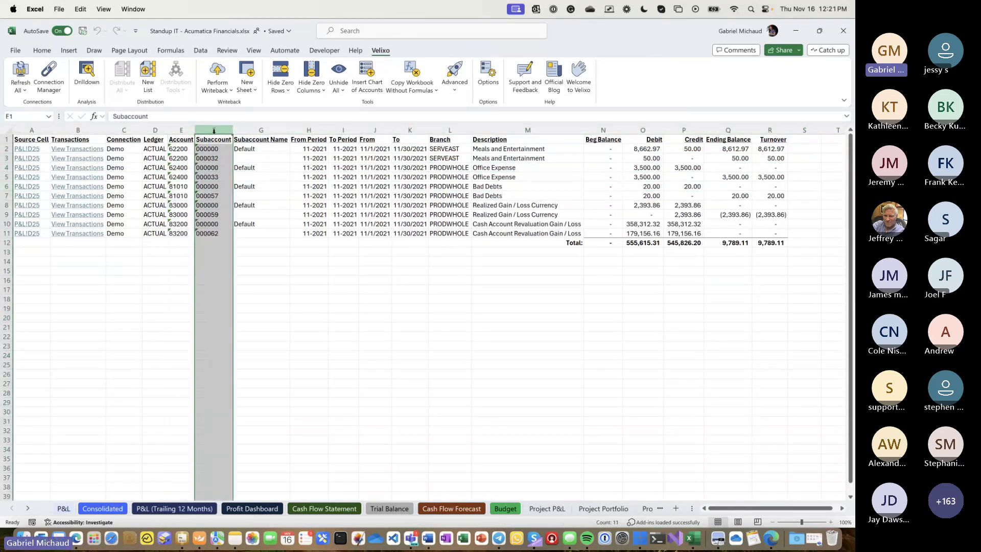
click(403, 138)
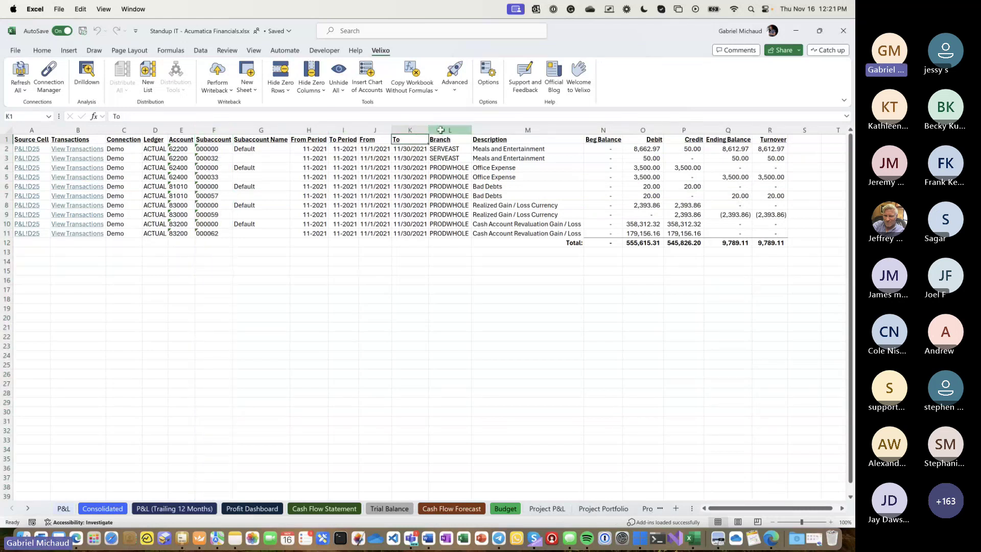
click(439, 130)
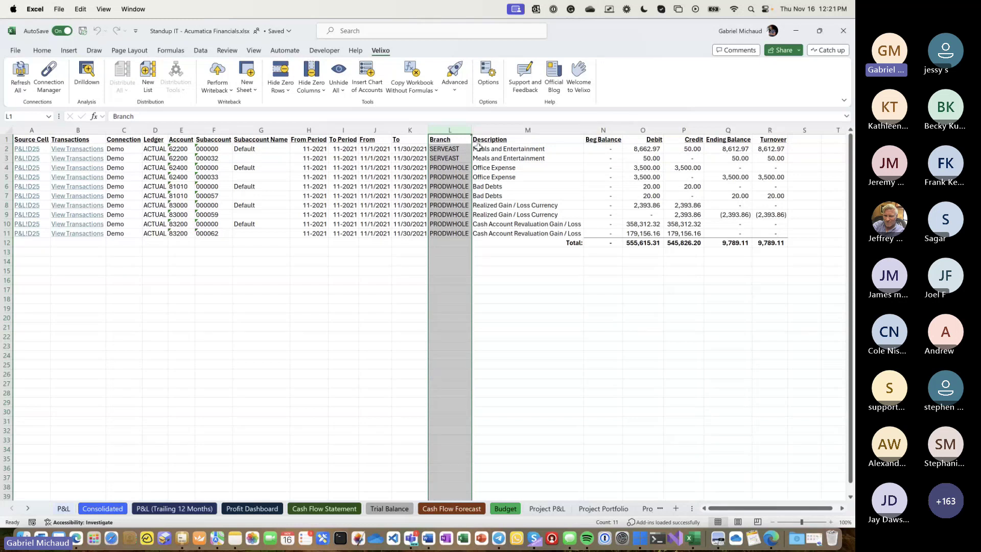
- Fill the 62200 Meals and Entertainment row (row 2) with yellow
click(477, 148)
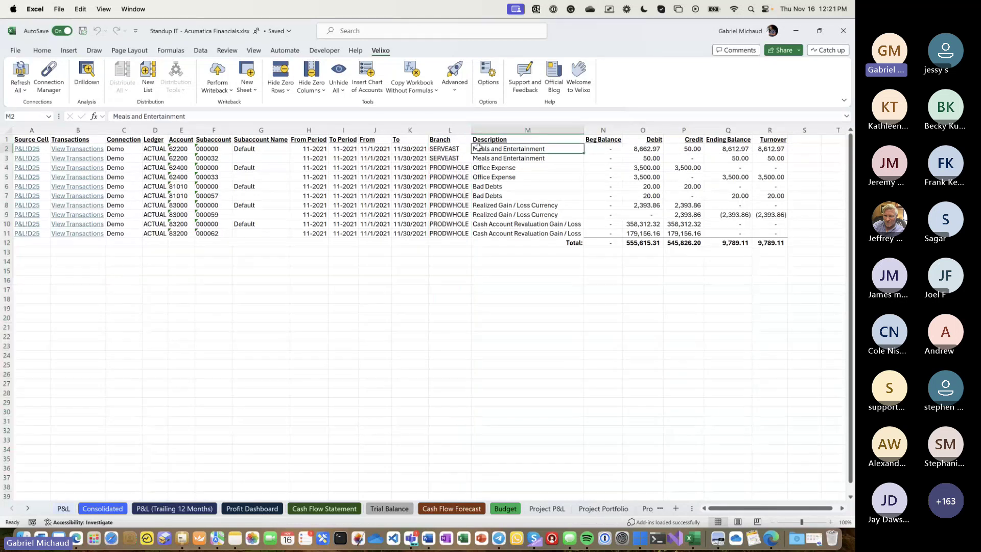
click(6, 149)
click(42, 51)
click(135, 84)
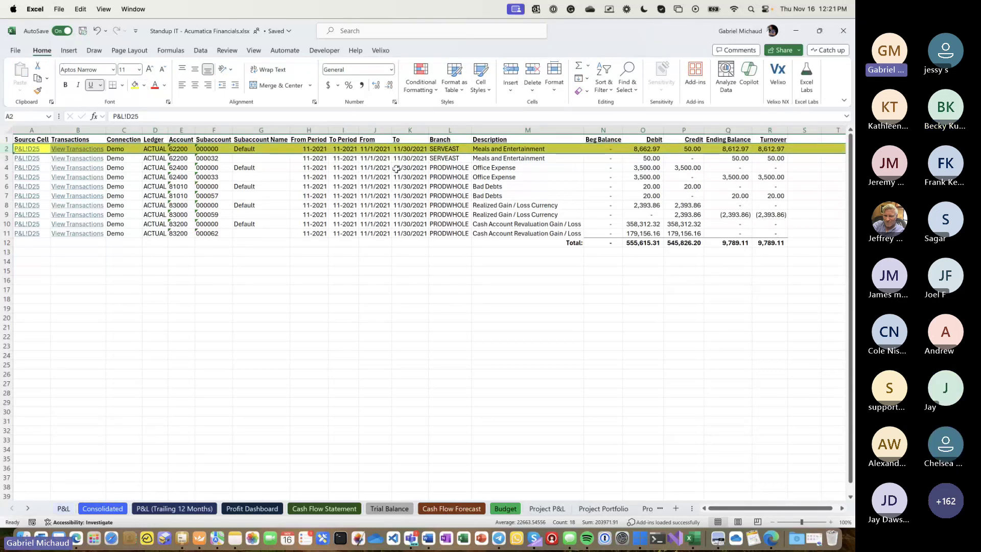
click(421, 150)
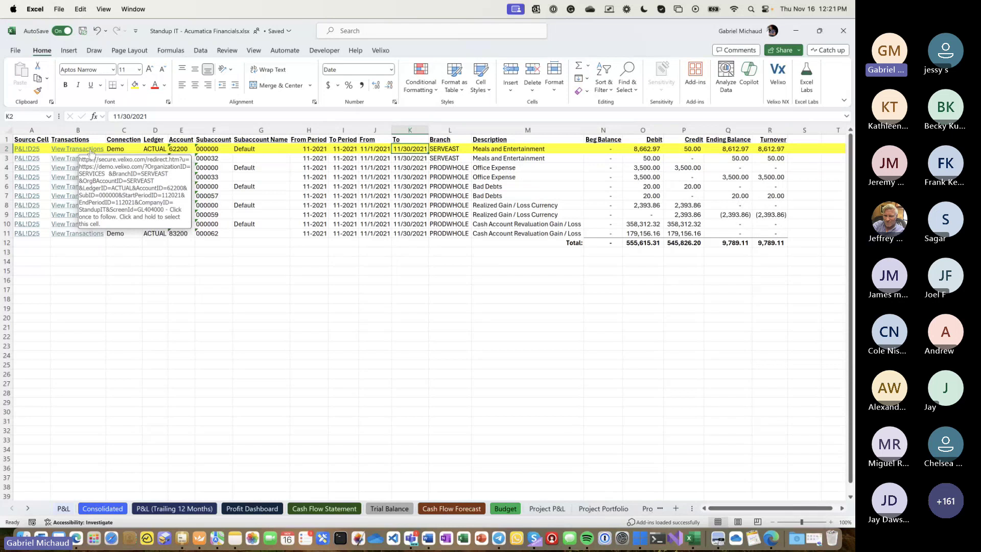
- Open account 62200's 11-2021 details in Acumatica and locate the 8,612.97 Wynn Hotel Bar Tab
click(90, 151)
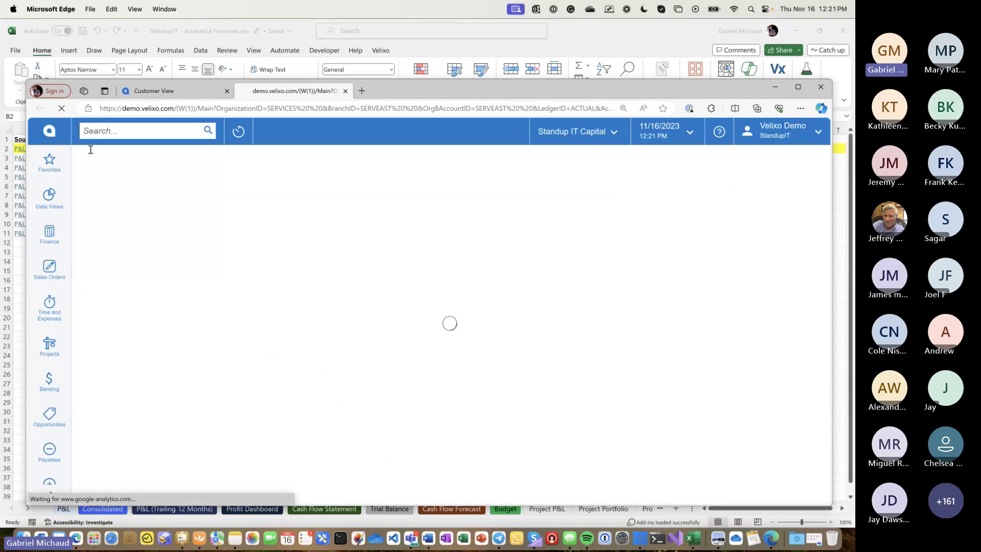
drag(442, 91, 431, 66)
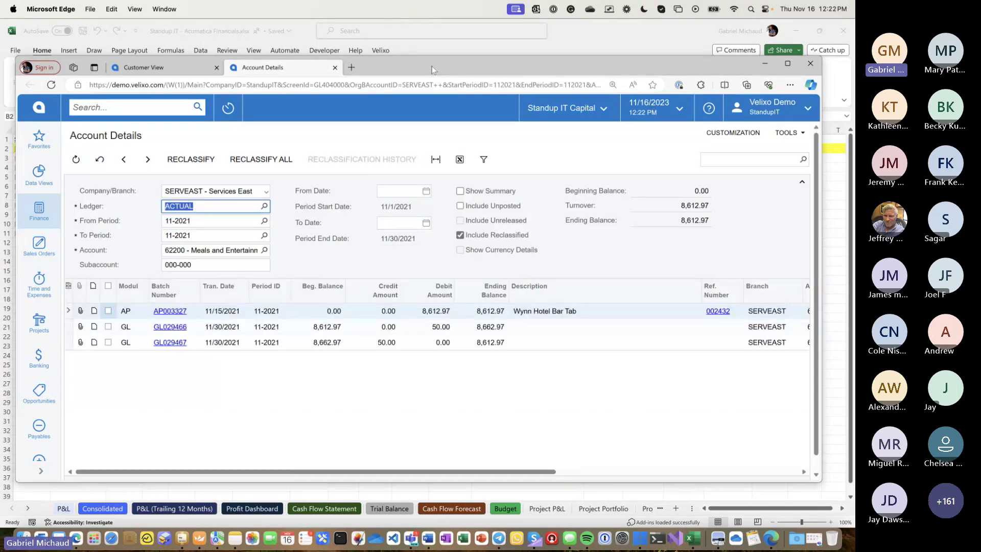
double_click(431, 66)
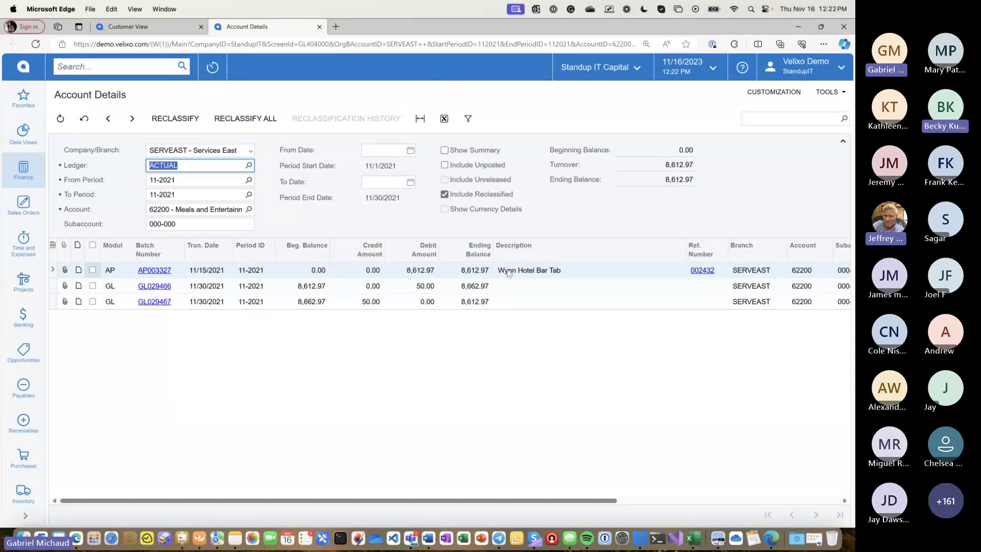
click(534, 272)
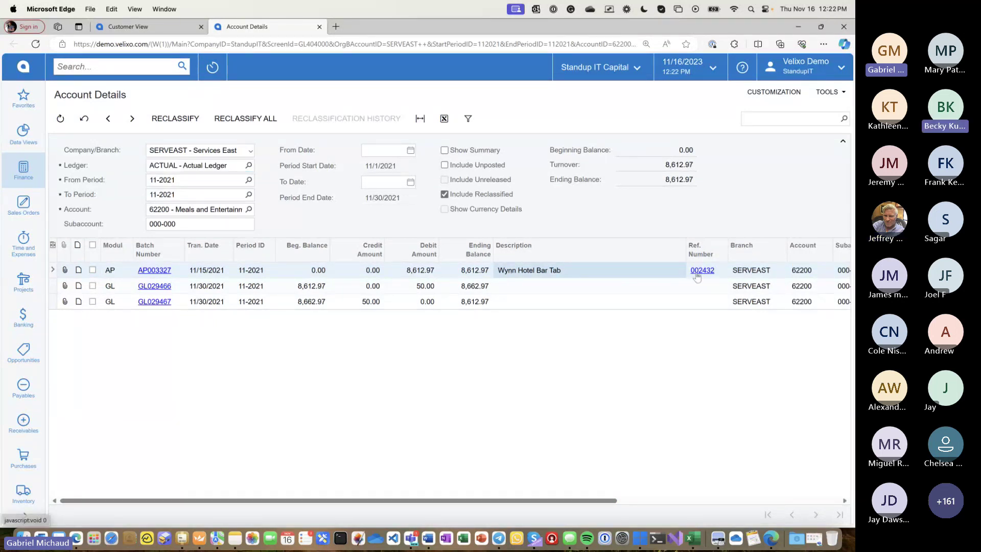
drag(629, 27, 461, 93)
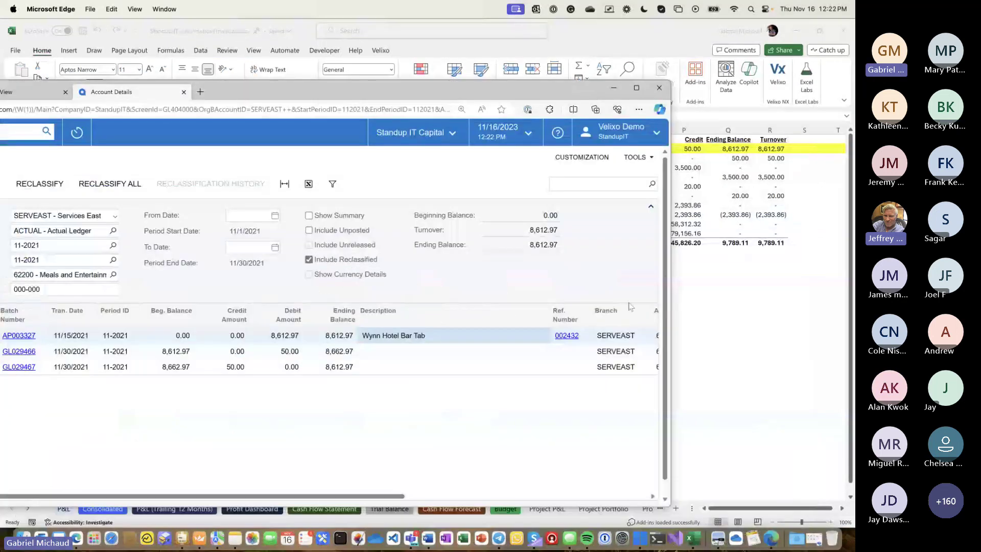
double_click(532, 231)
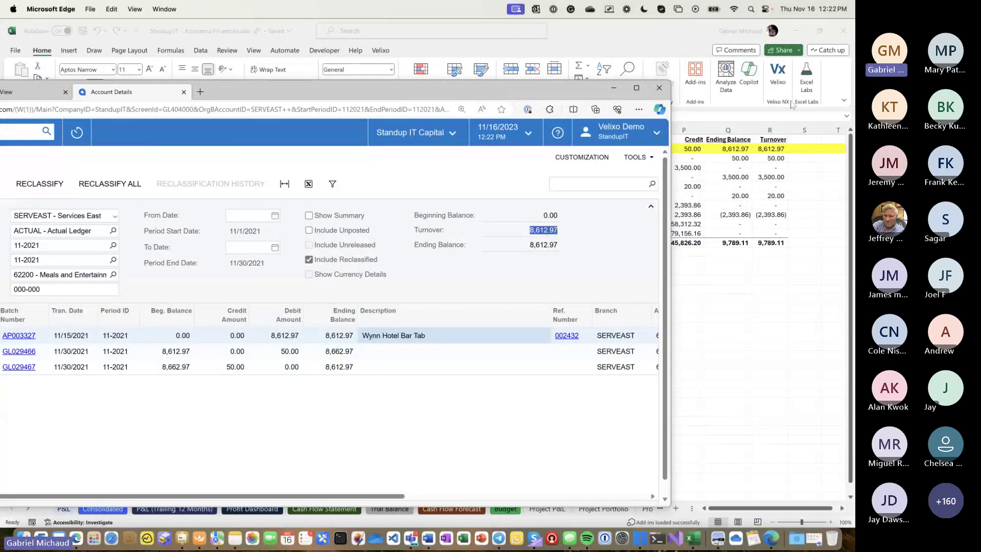
double_click(564, 96)
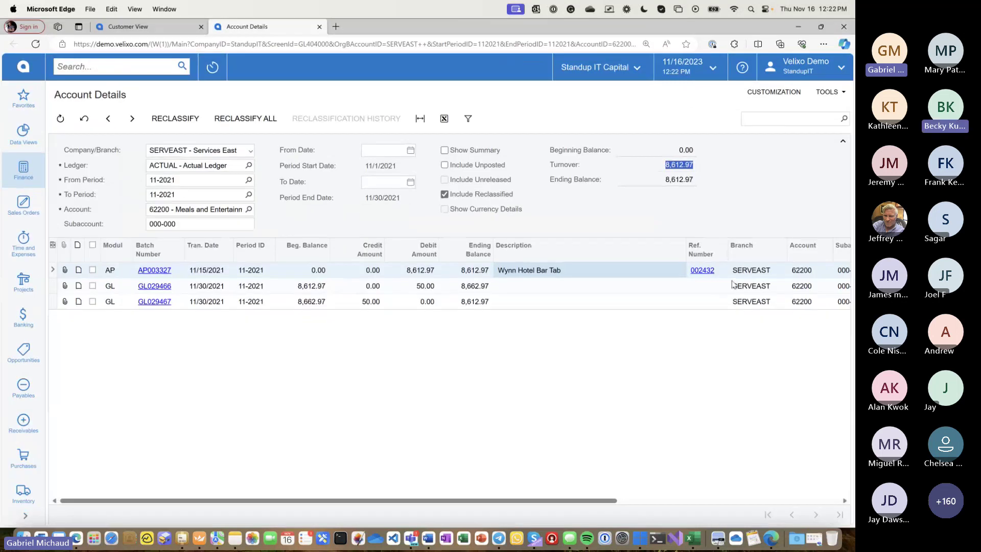
- Open the Wynn Hotel Bar Tab bill and zoom into its attached resize.jpg receipt
click(697, 270)
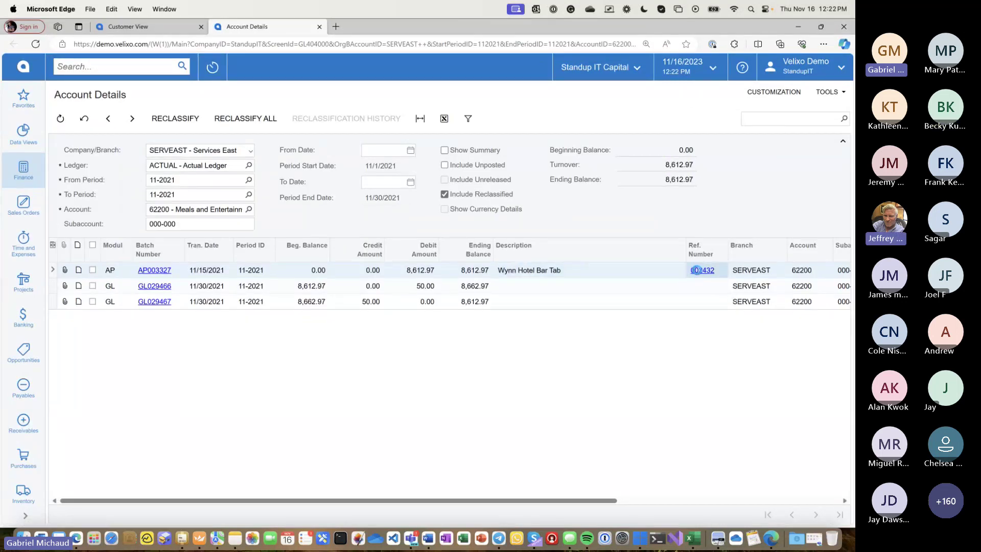
click(696, 270)
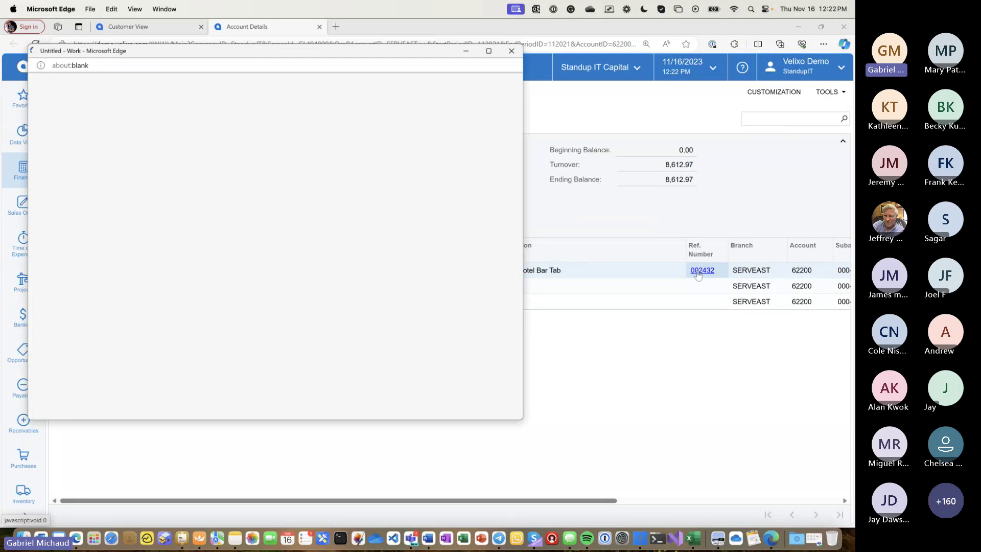
double_click(387, 50)
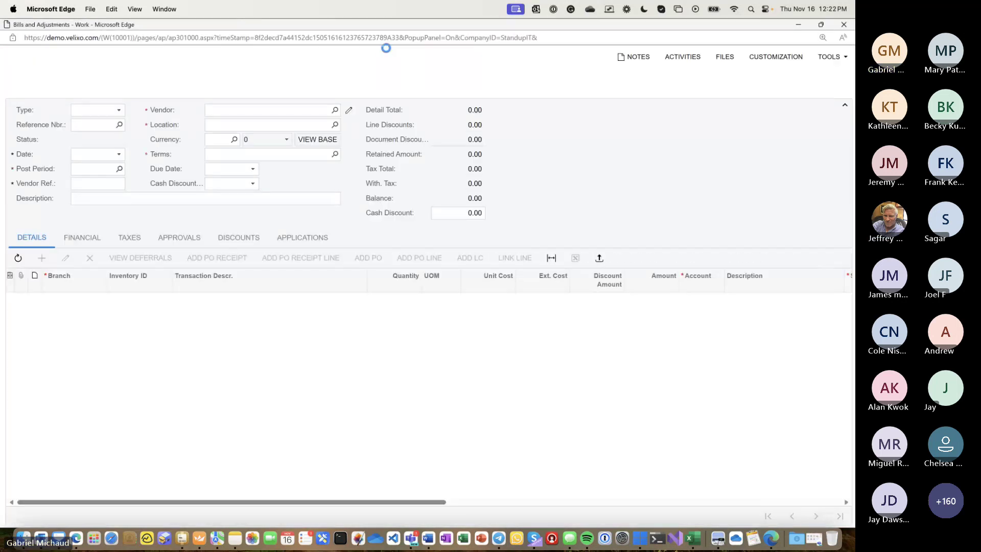
click(722, 59)
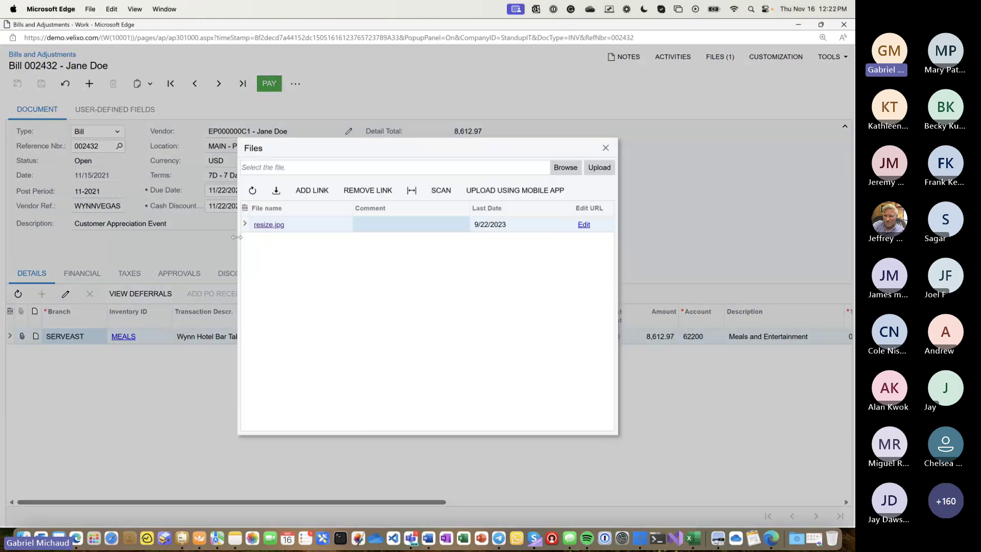
click(262, 225)
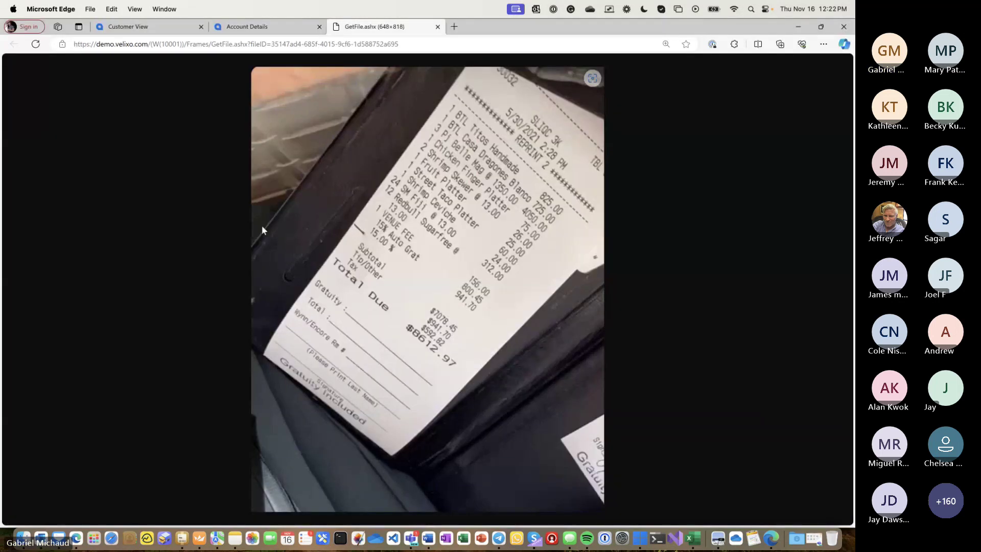
key(super+equal)
key(super+equal)
key(super+equal)
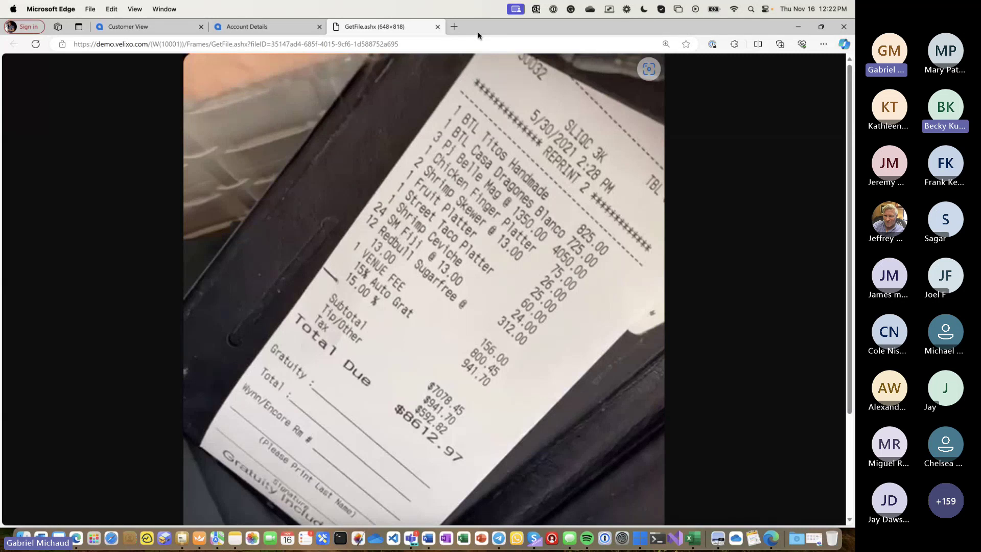
- Close the attachment list and bill, then return to the Standup IT Excel workbook
key(alt+Tab)
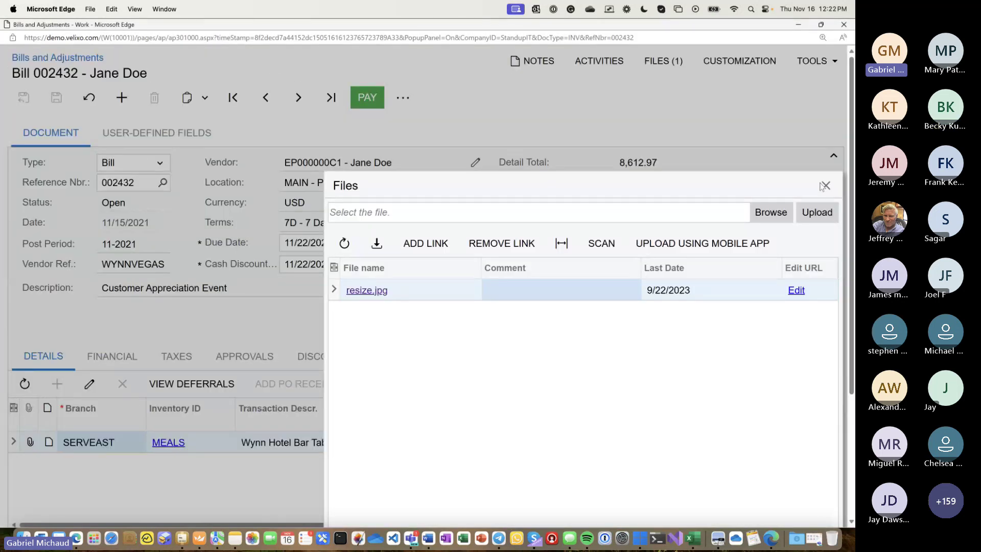
click(821, 185)
key(super+minus)
key(super+minus)
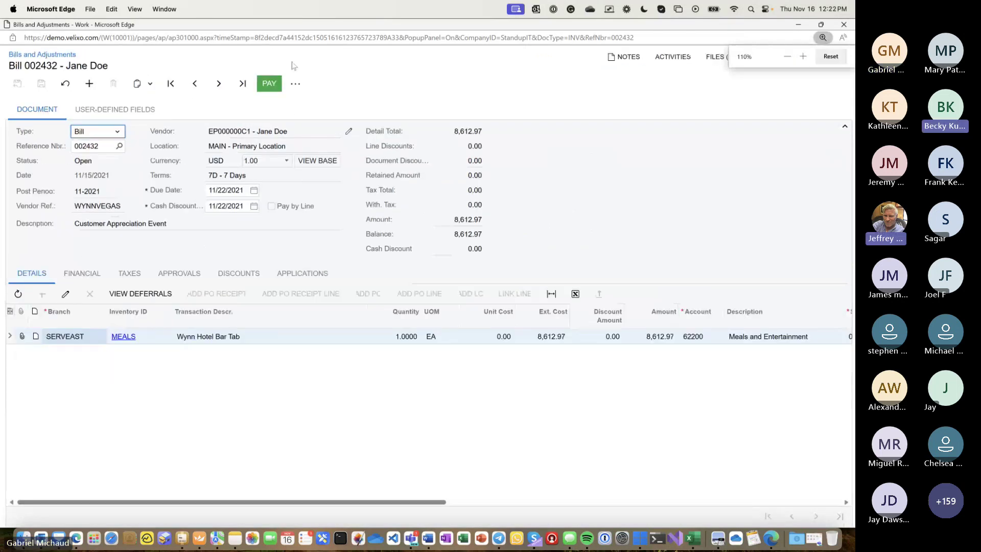
click(296, 83)
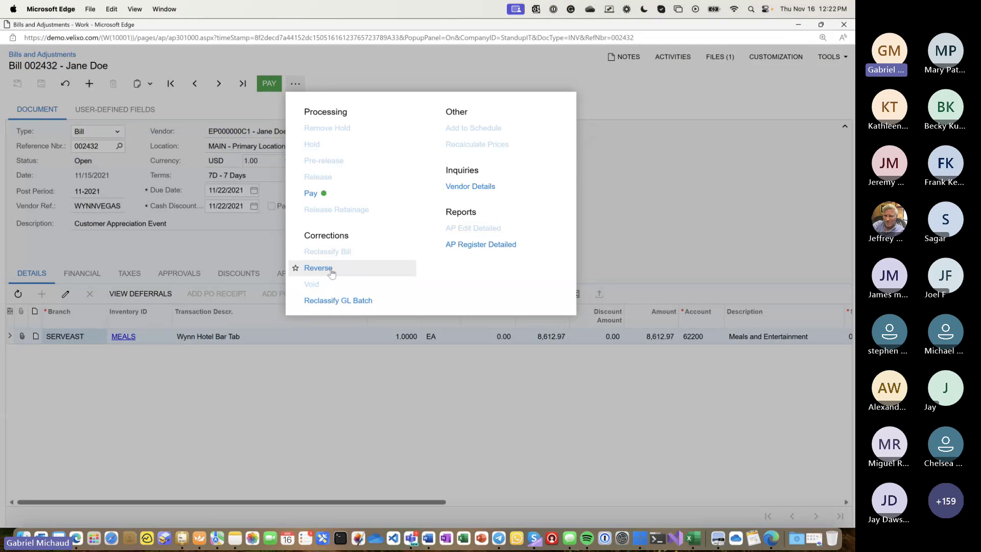
click(842, 29)
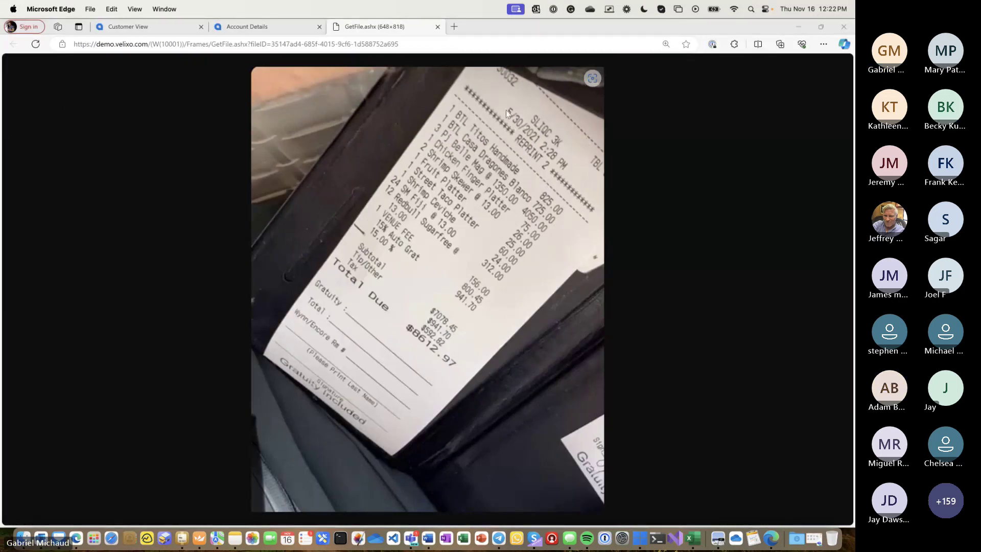
key(ctrl+Up)
click(642, 192)
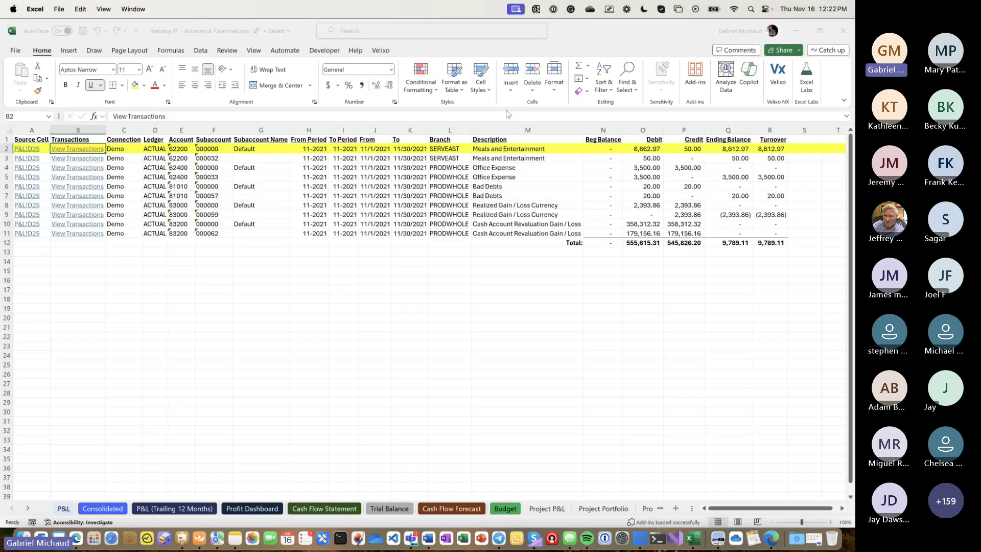
- Drill down on the November 2021 Total Expenses figure in D29 with Velixo
click(64, 509)
scroll(144, 312, up, 2)
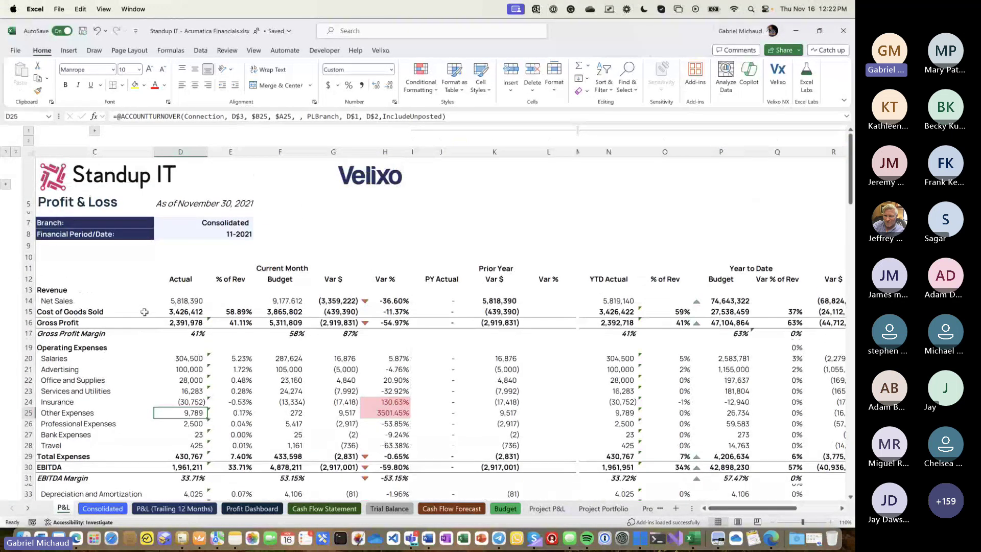
click(385, 53)
click(170, 458)
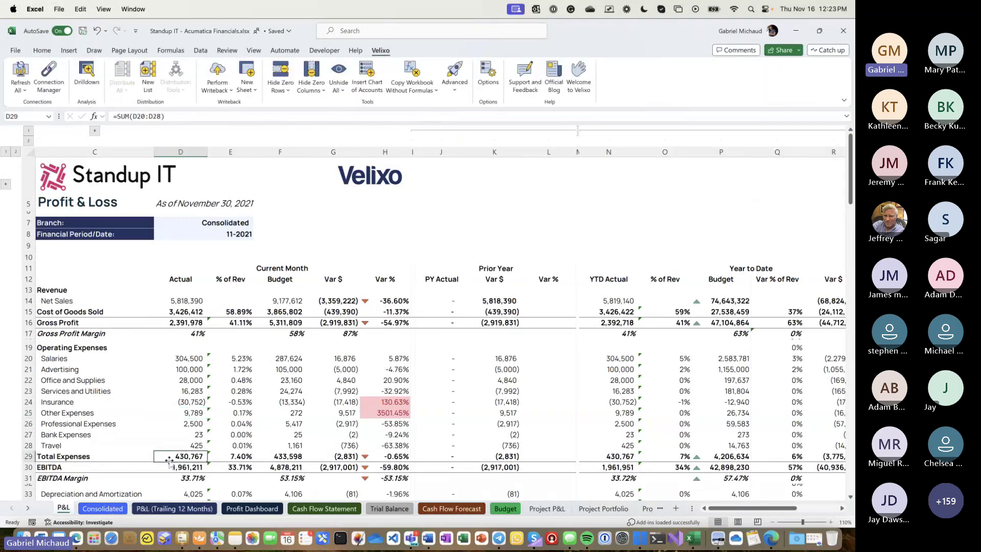
click(95, 68)
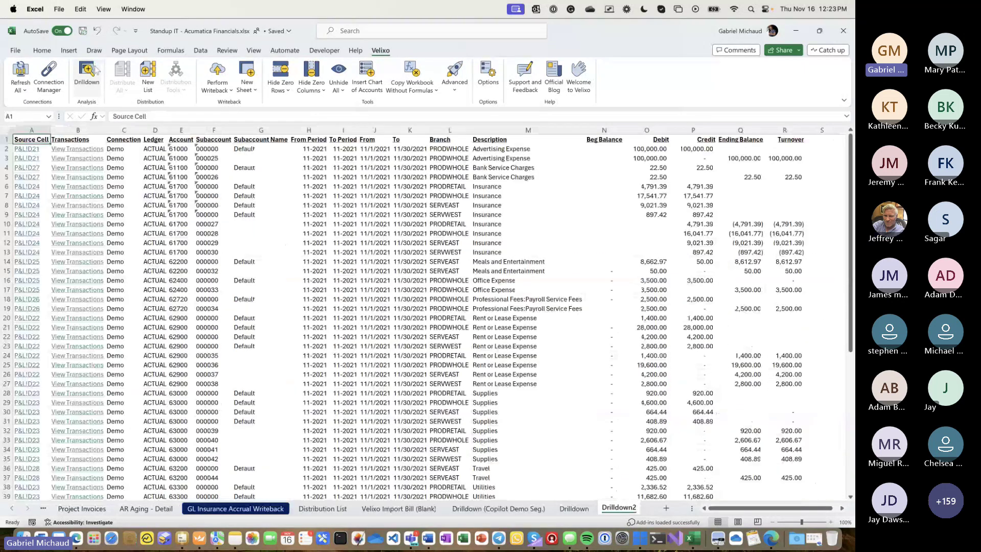
- Review the drilldown's Source Cell, Account and Subaccount columns, then return to the P&L sheet
click(28, 124)
click(181, 130)
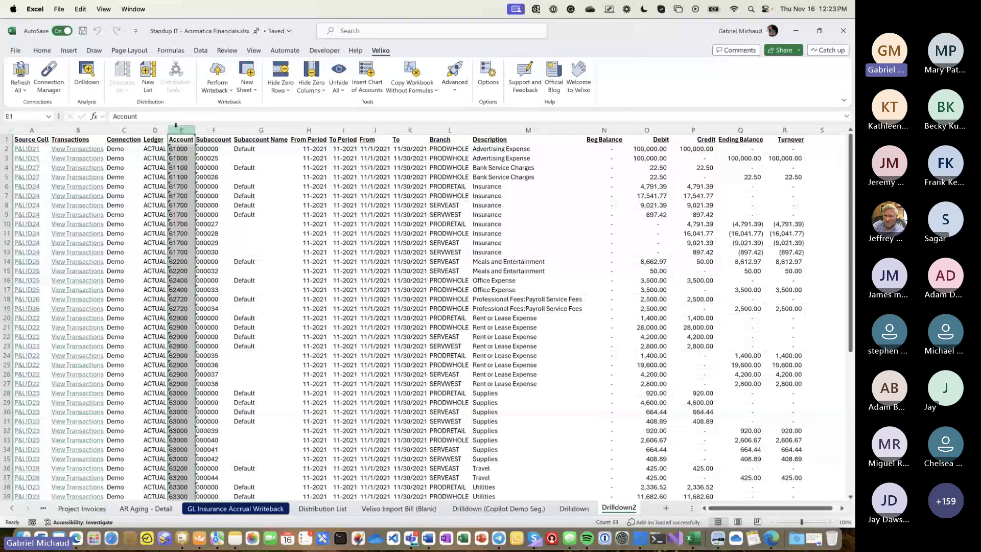
click(214, 130)
key(alt+Tab)
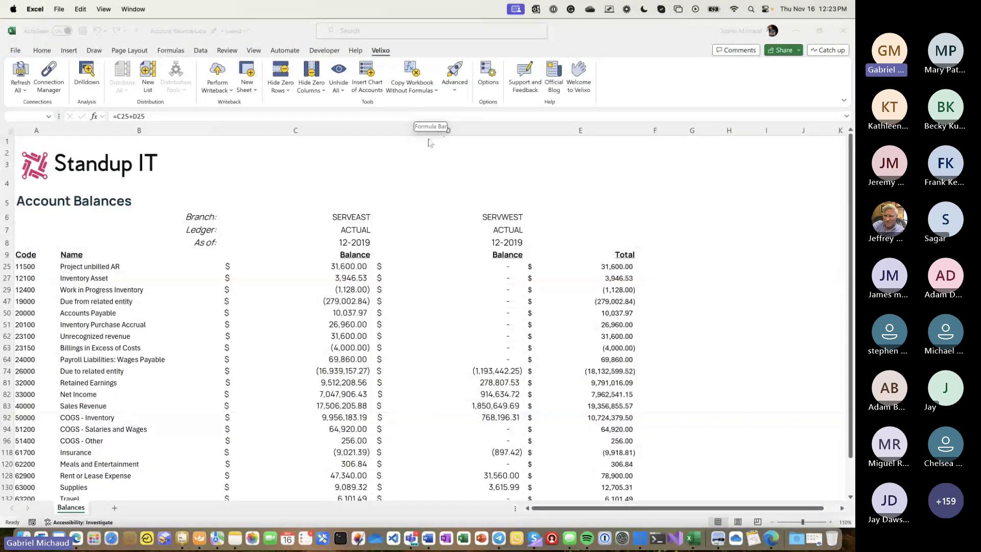
key(alt+Tab)
key(alt+Tab)
key(alt+Tab)
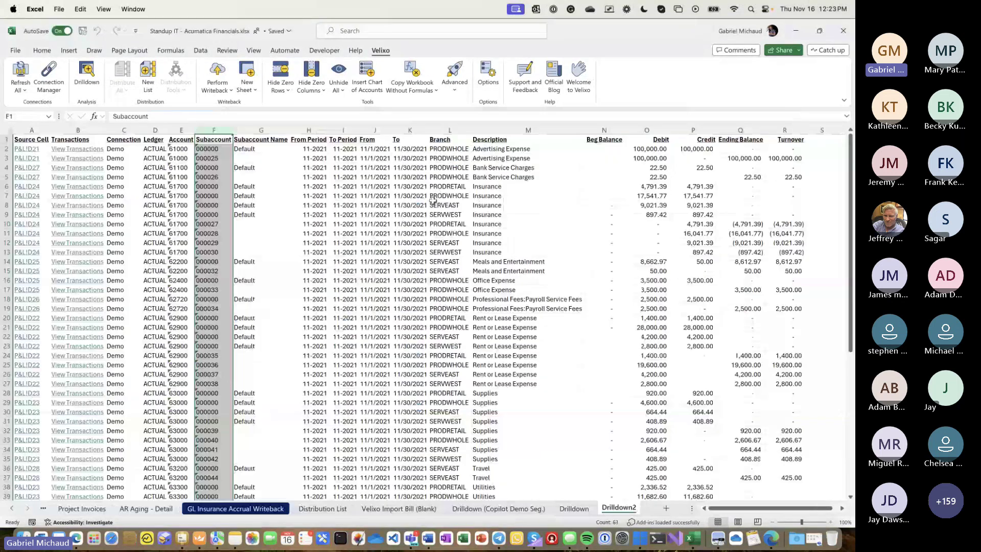
click(432, 198)
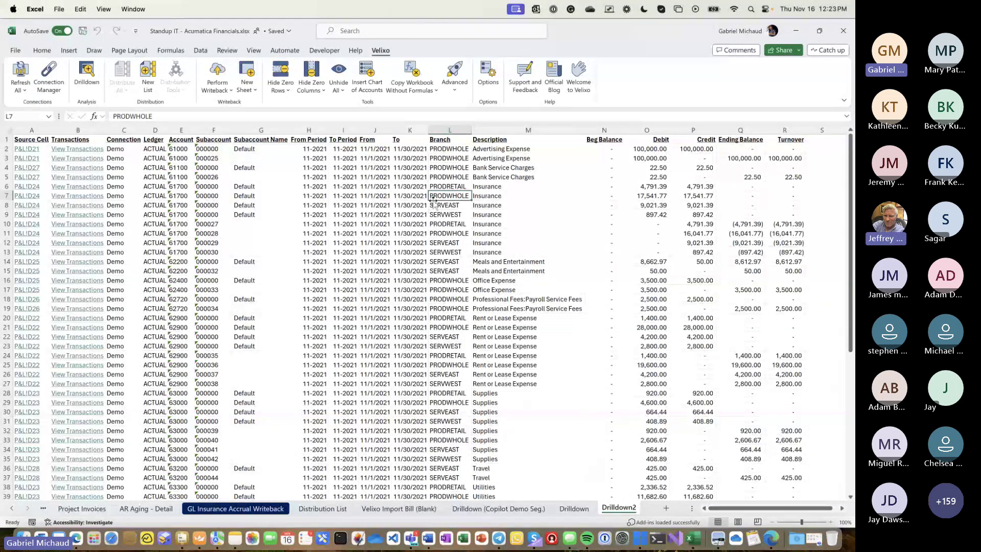
click(12, 508)
click(61, 509)
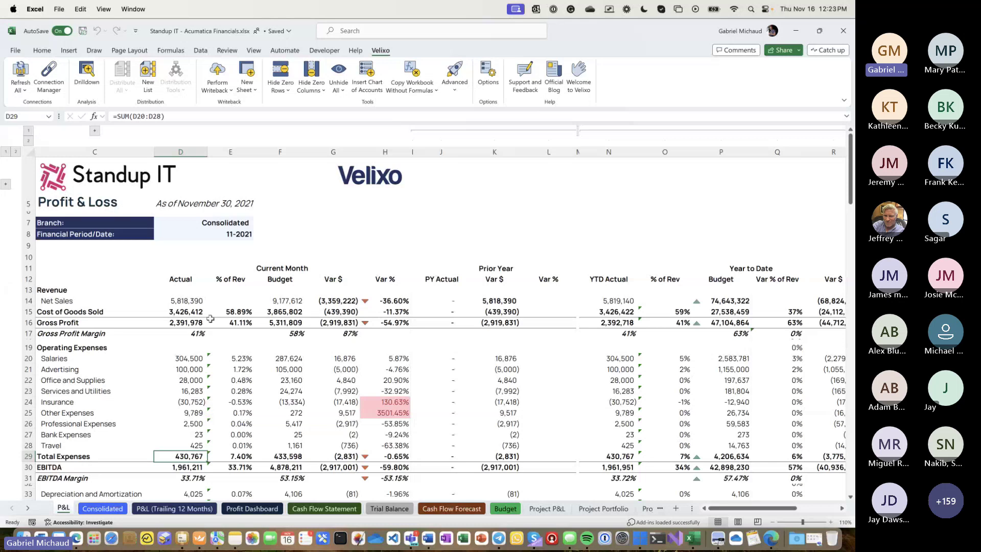
- Review the trailing 12-month P&L's monthly columns, D8:D31 trend sparklines and January 2019 Net Sales
click(181, 508)
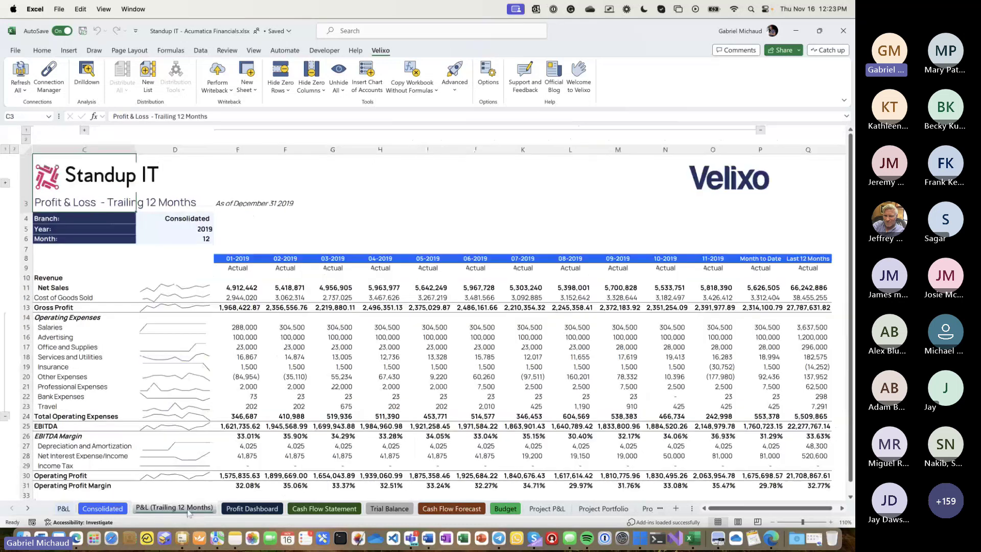
click(236, 149)
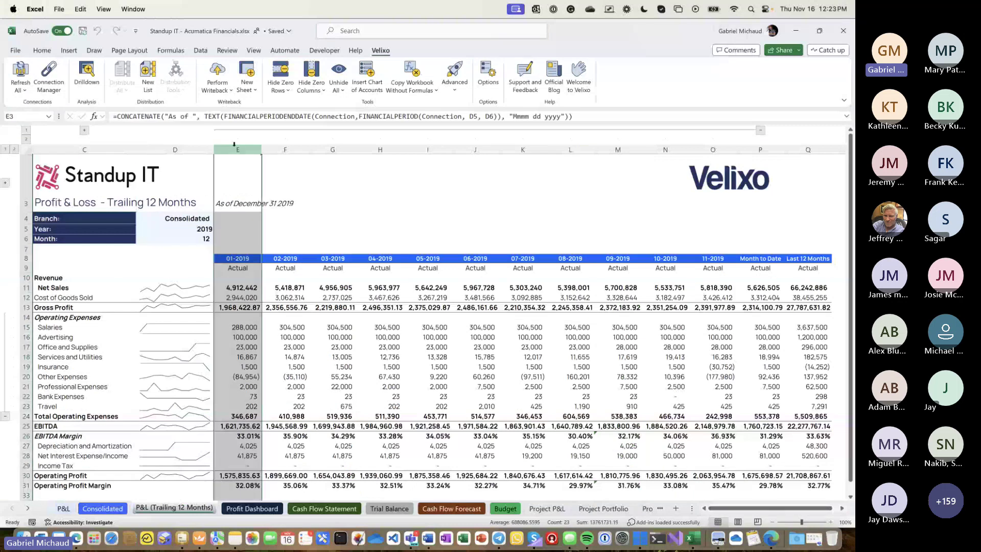
click(285, 148)
click(333, 149)
click(380, 149)
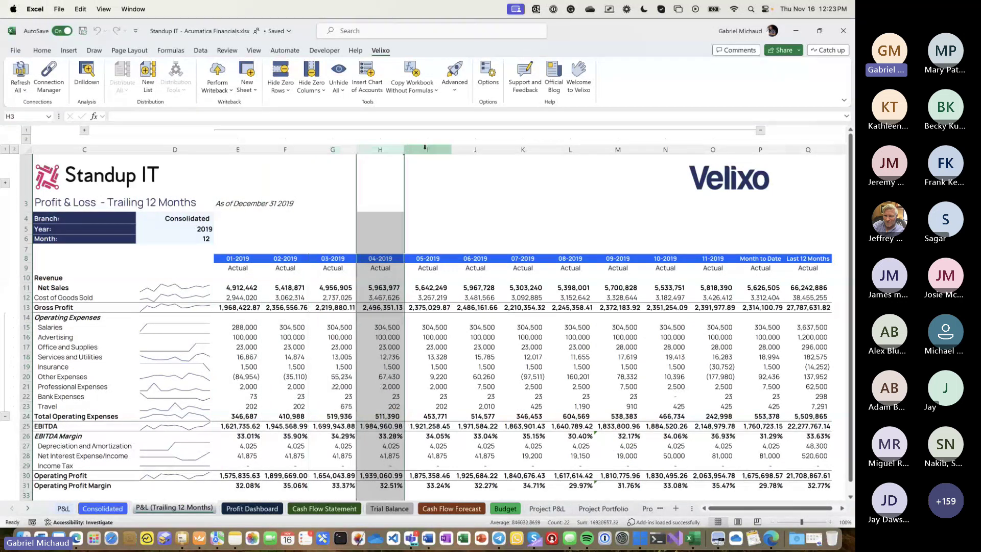
click(428, 149)
click(475, 149)
click(523, 149)
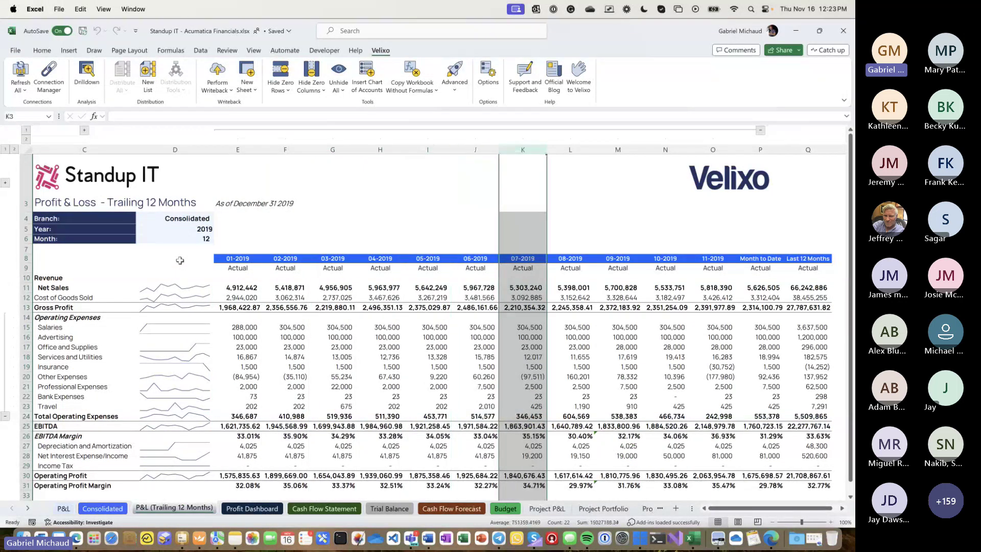
click(180, 260)
drag(180, 260, 195, 488)
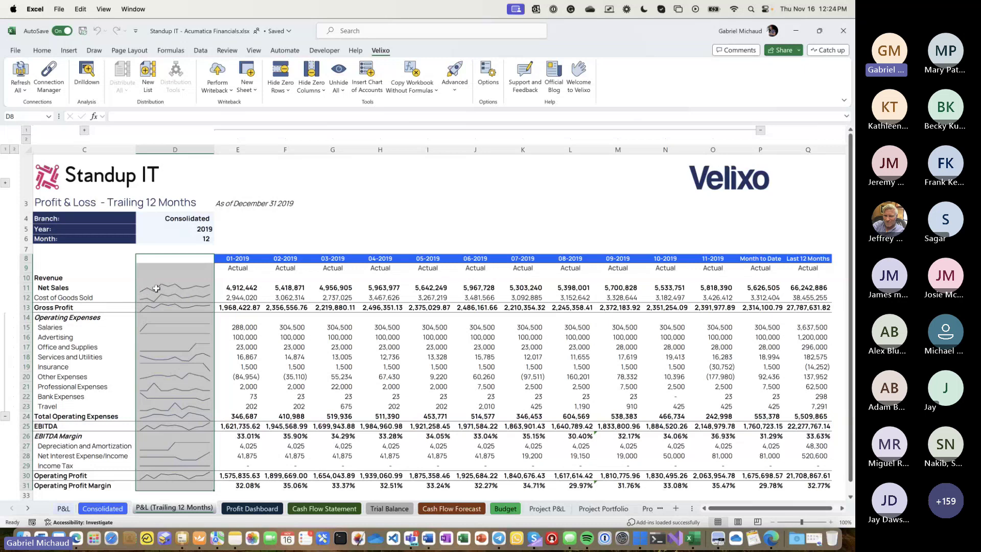
click(239, 290)
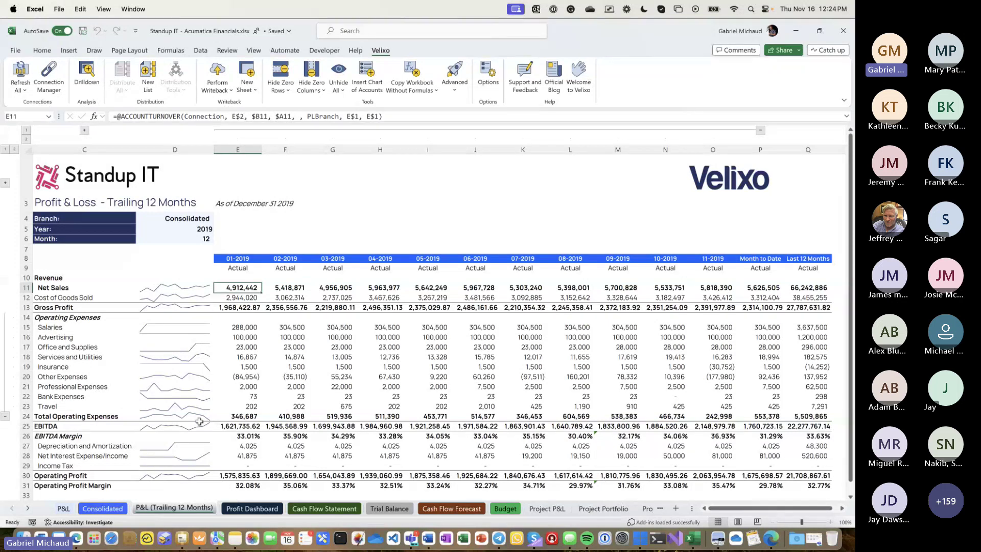
- Switch the Profit Dashboard branch to East, West, then Consolidated, and open the Cash Flow Statement
click(253, 508)
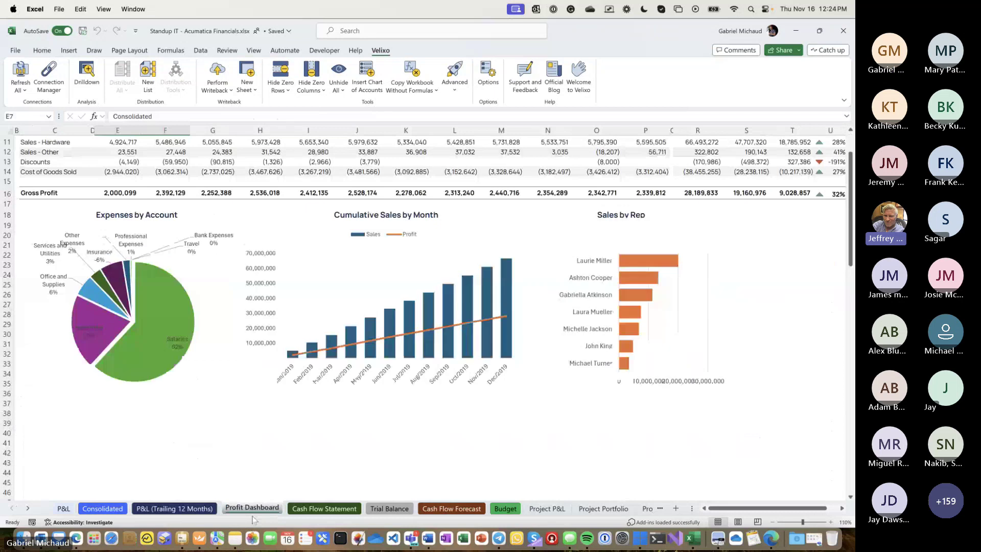
scroll(244, 353, up, 3)
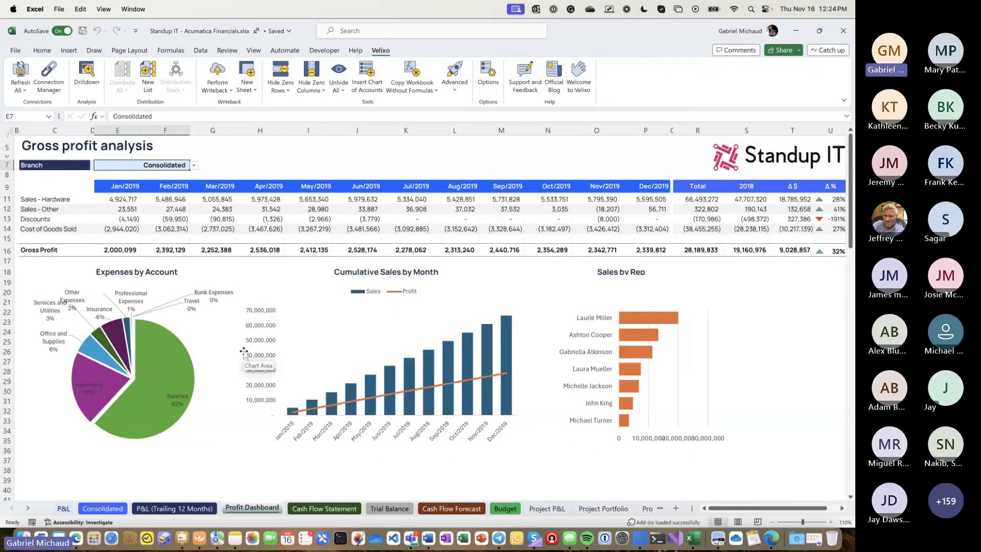
click(194, 166)
click(182, 175)
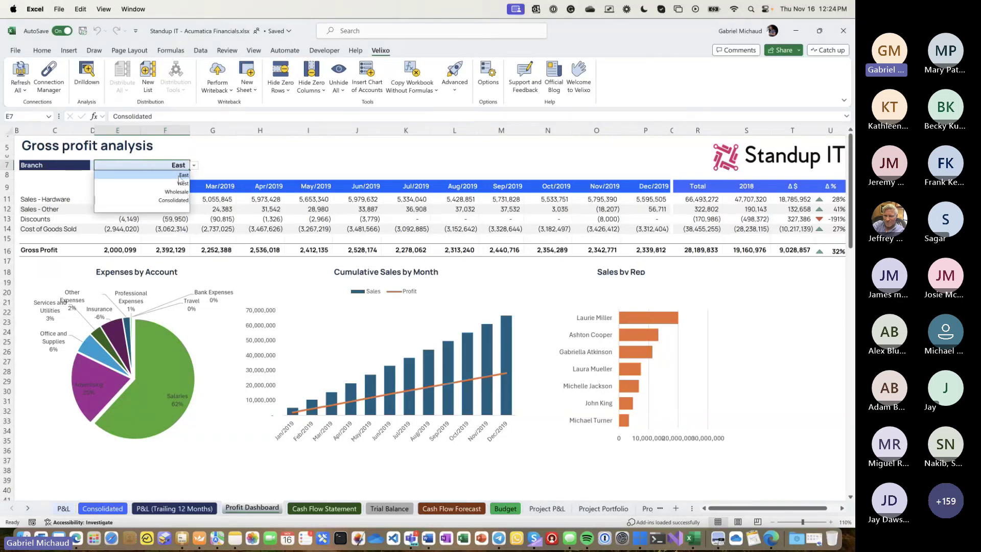
click(194, 165)
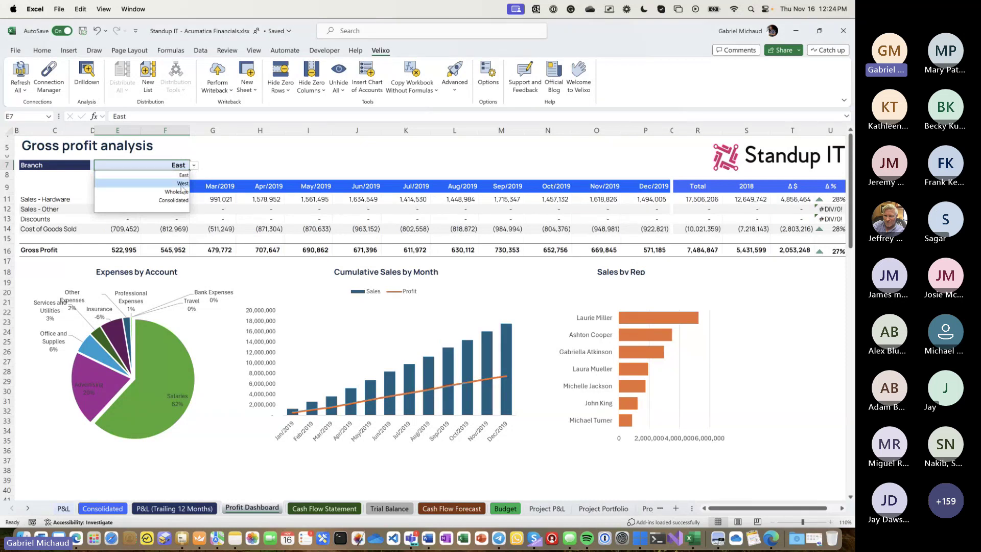
click(182, 184)
click(194, 166)
click(183, 200)
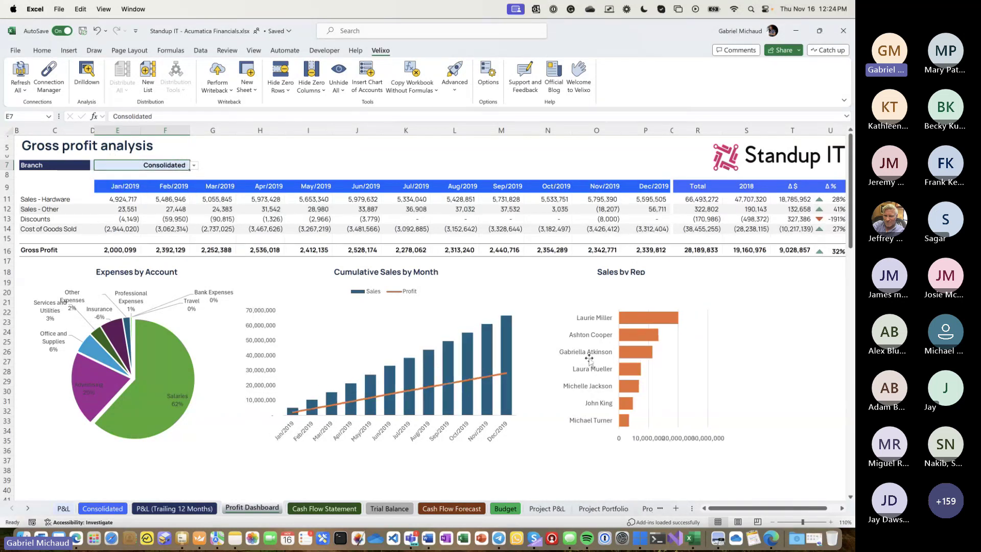
click(319, 509)
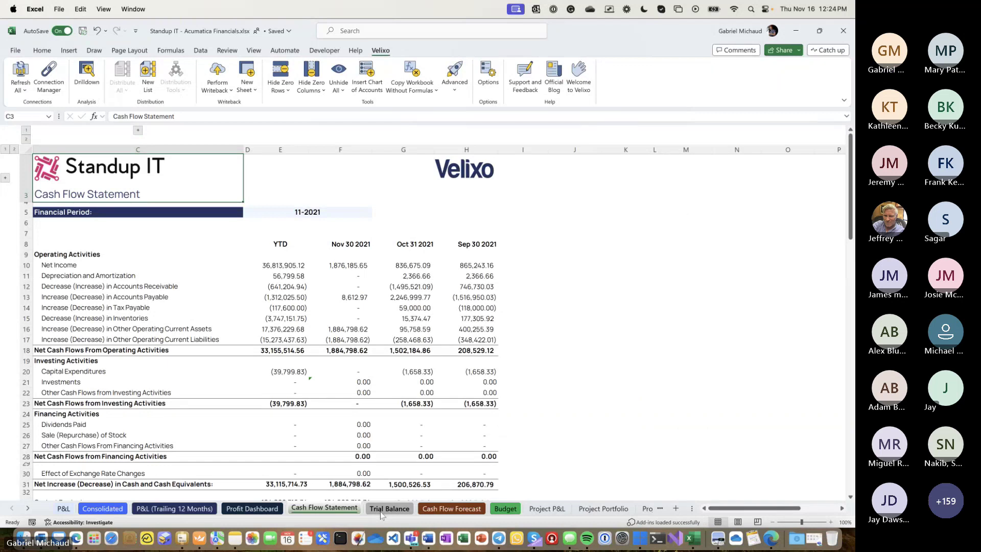
- View the Cash Flow Forecast, return to the Profit & Loss sheet, and scroll the sheet tabs
click(449, 509)
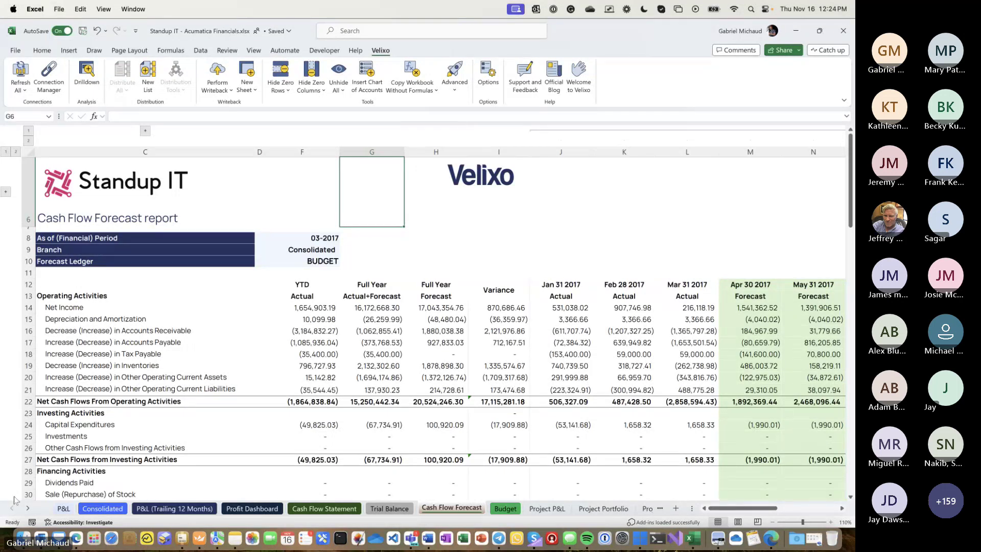
click(64, 508)
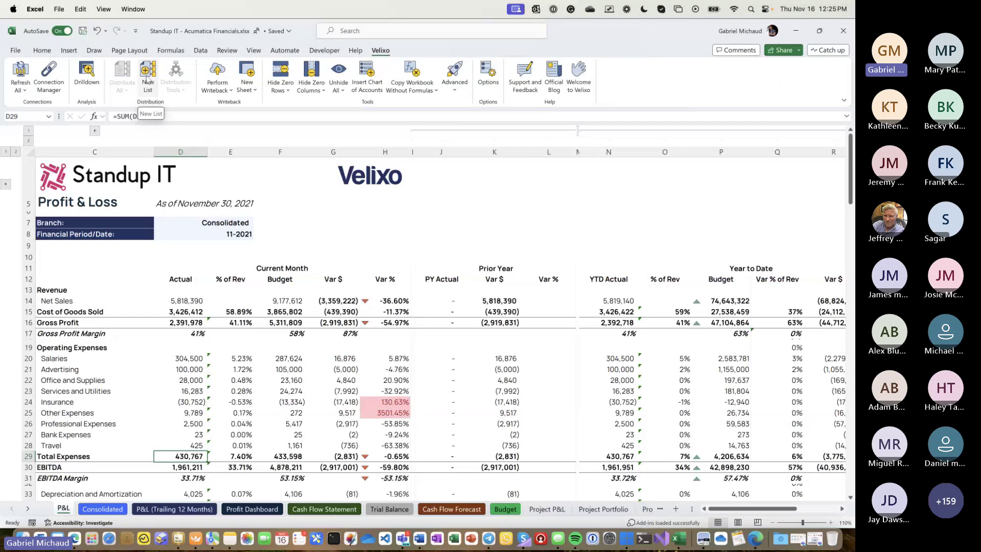
click(27, 509)
click(27, 509)
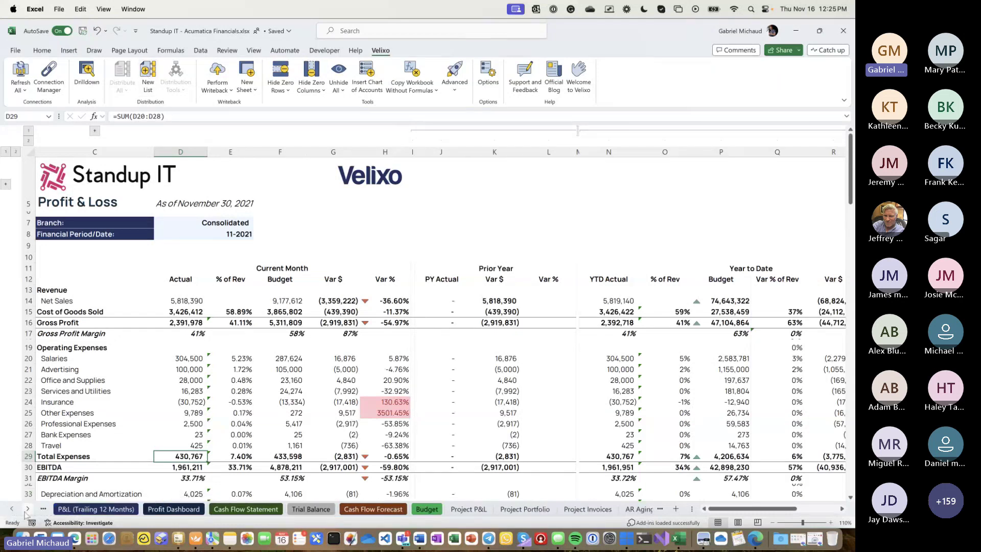
click(27, 508)
click(27, 508)
click(27, 509)
click(27, 509)
click(27, 509)
click(27, 508)
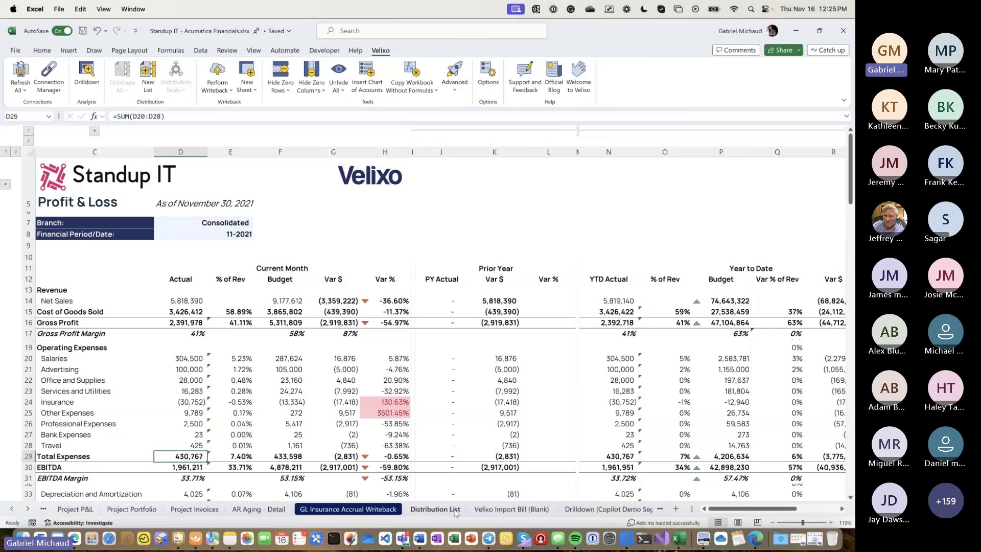
- Open the Distribution List sheet and launch Outlook via system search ('outl')
click(435, 509)
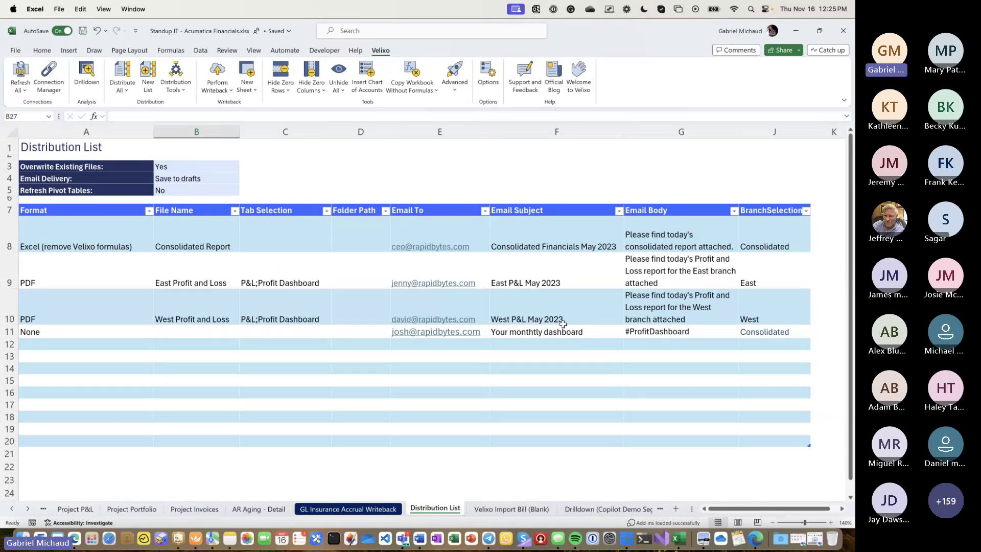
key(super)
text(outl)
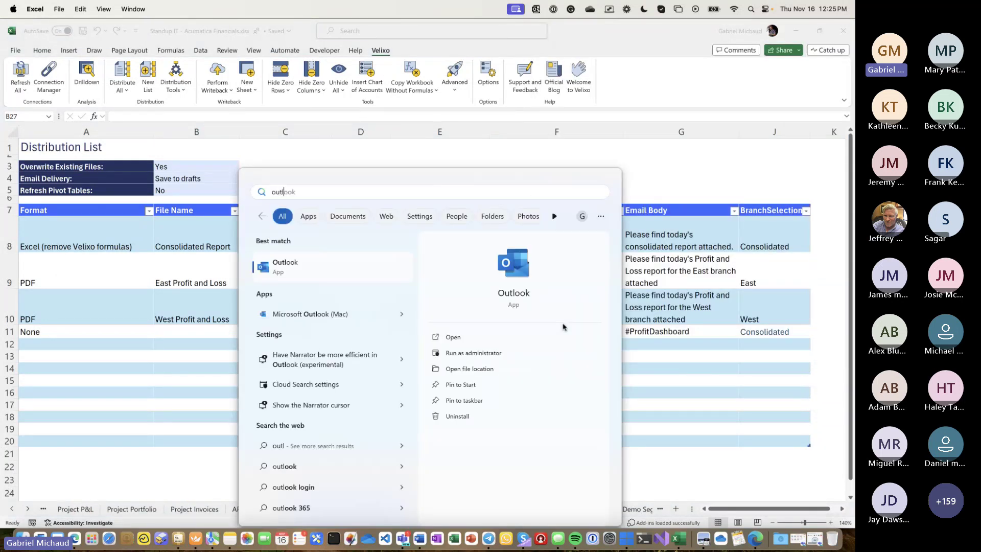
key(Return)
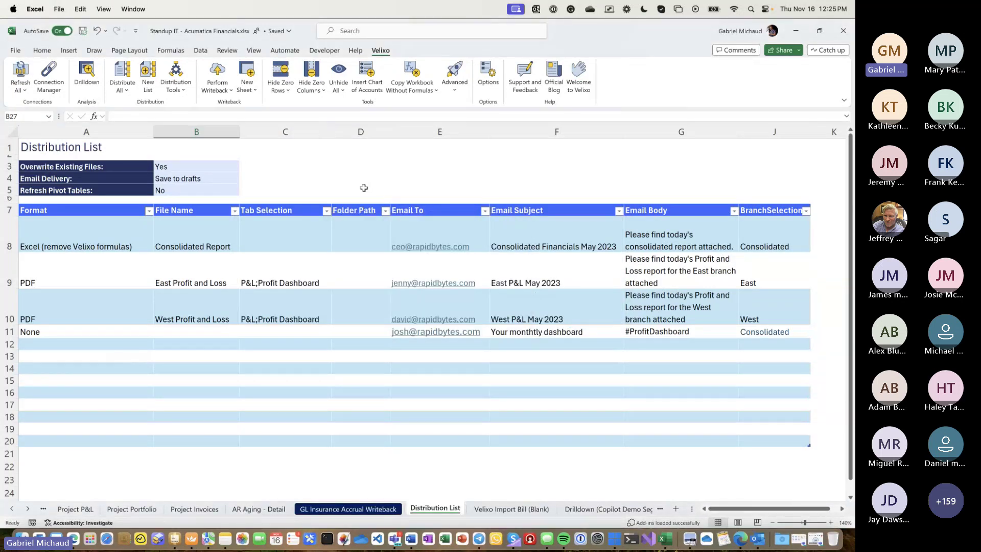
- Review rows 8-10's Format (Excel, PDF, None), File Name and Tab Selection entries
click(8, 239)
drag(8, 239, 11, 332)
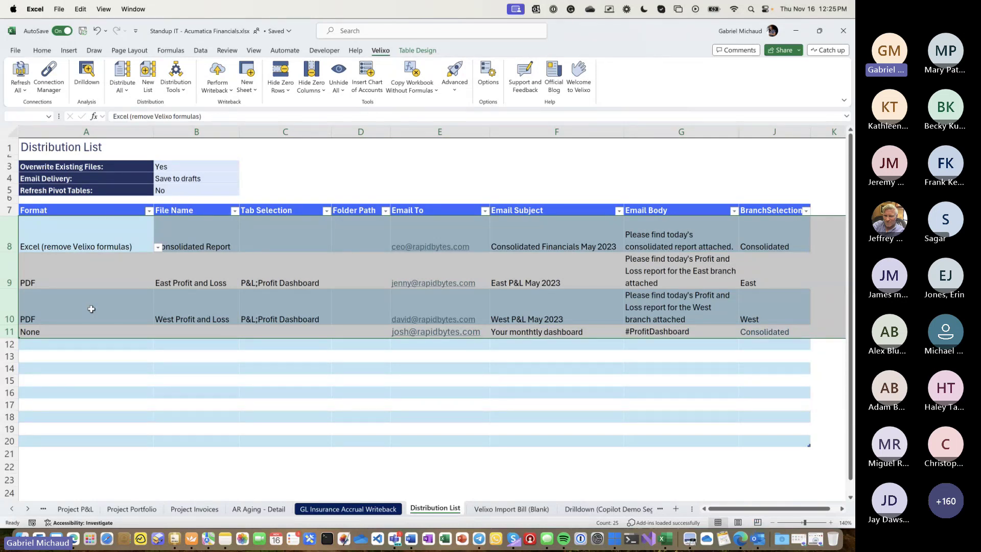
click(102, 233)
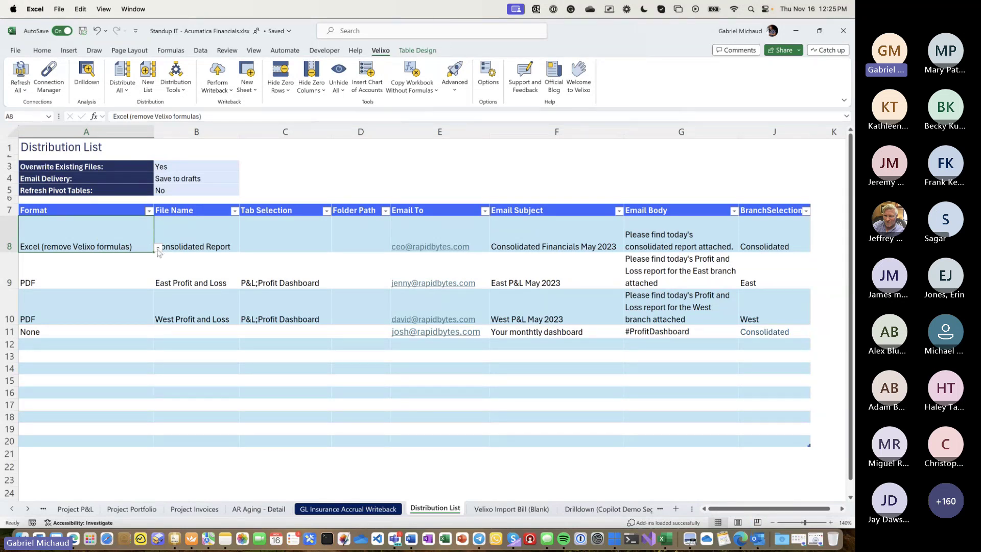
click(131, 275)
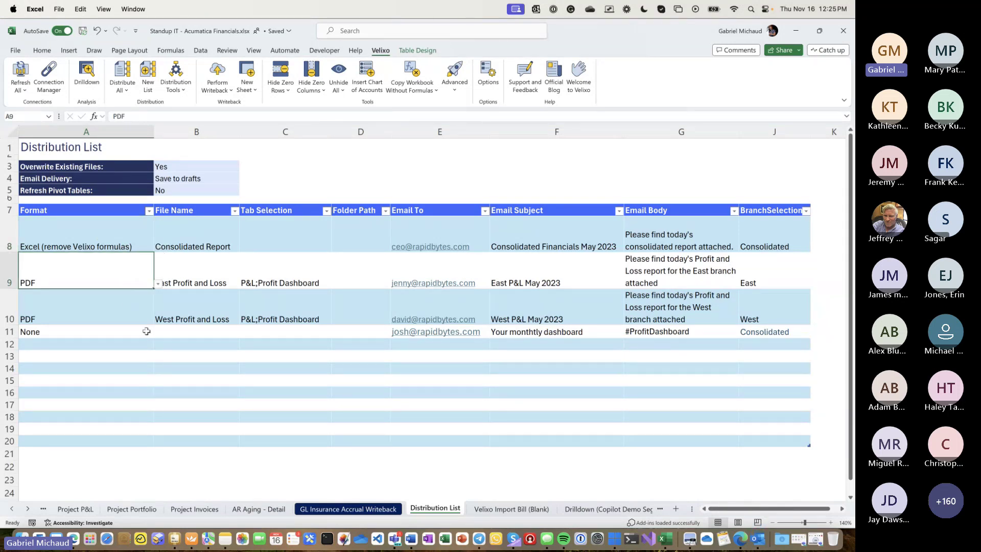
click(130, 332)
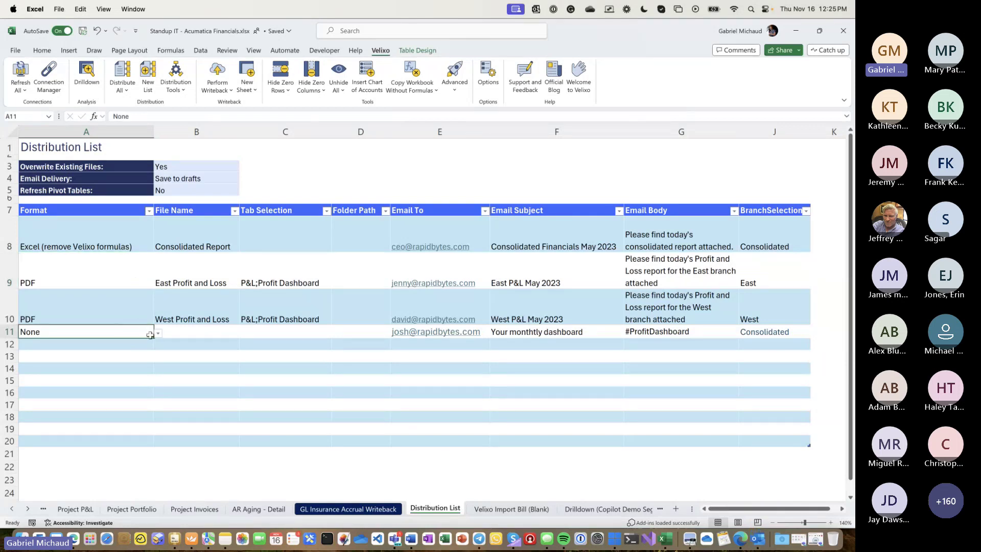
drag(190, 236, 194, 332)
click(189, 276)
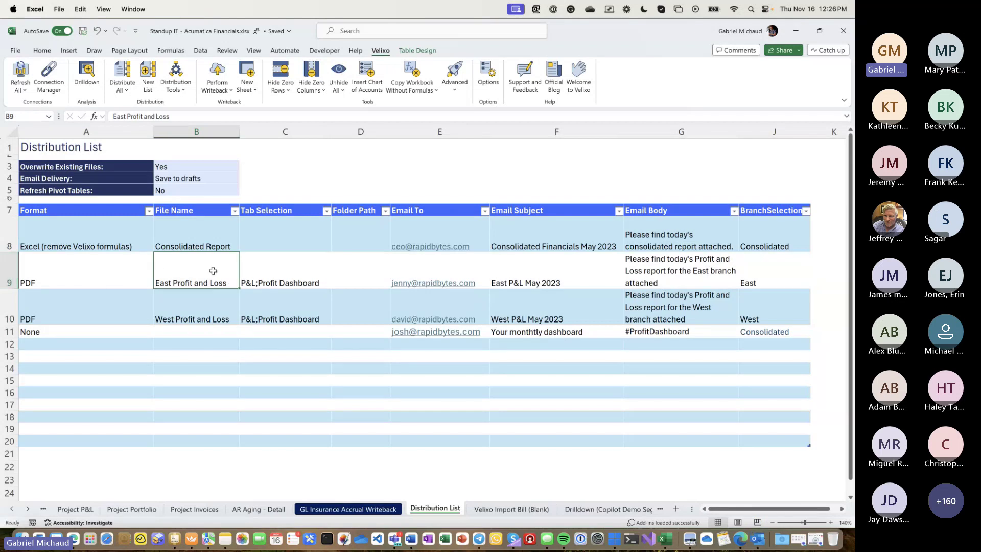
click(159, 317)
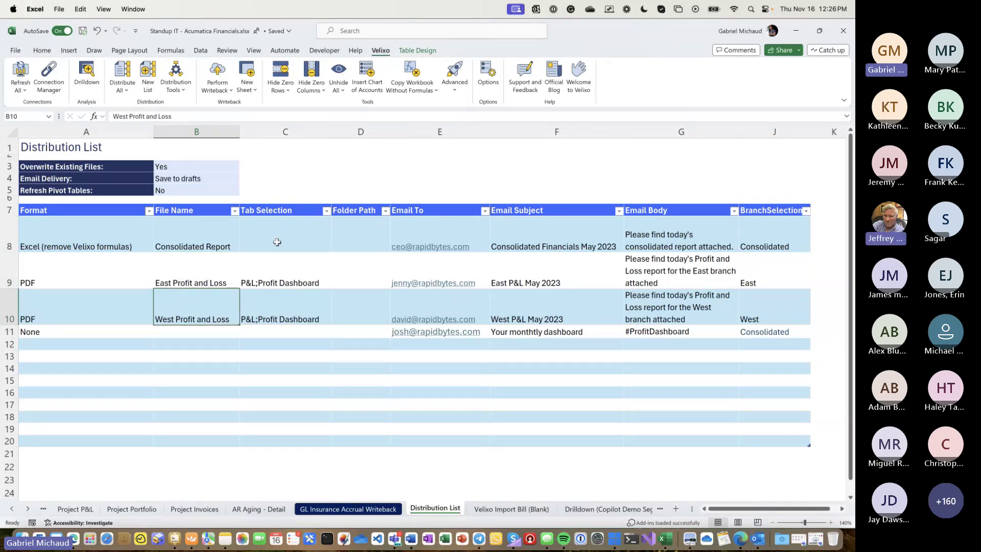
drag(277, 242, 277, 331)
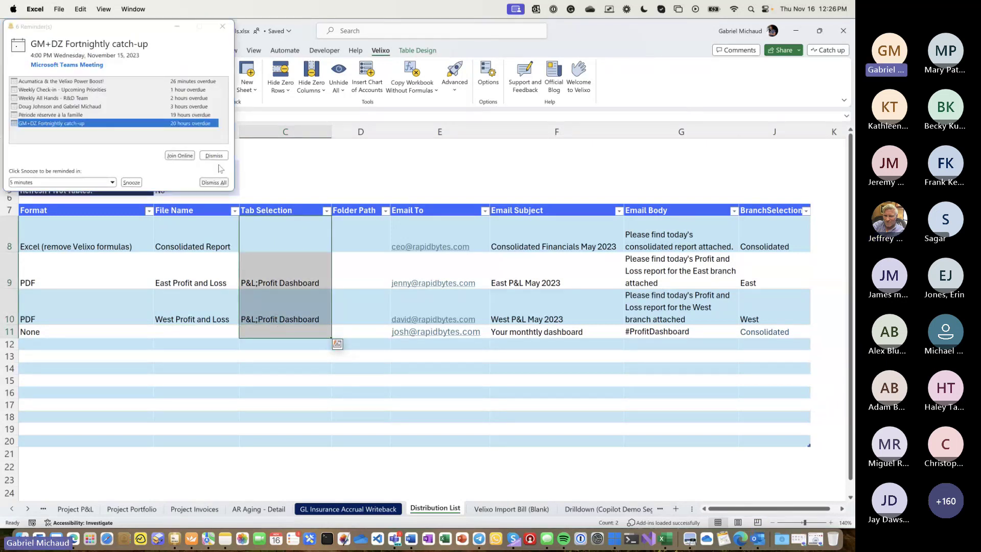
- Dismiss all Outlook reminders and check the tabs listed for the East report
click(213, 182)
click(102, 132)
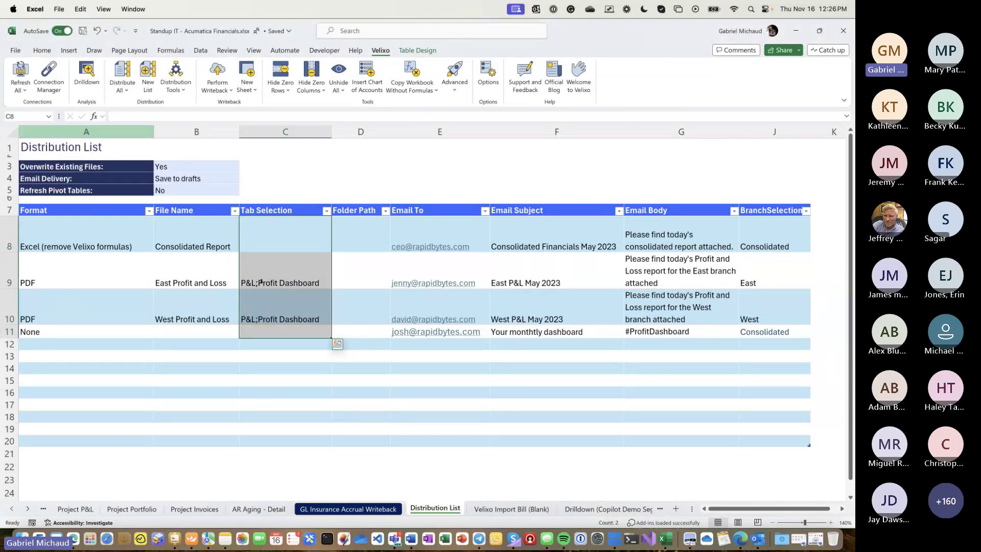
click(309, 191)
click(260, 282)
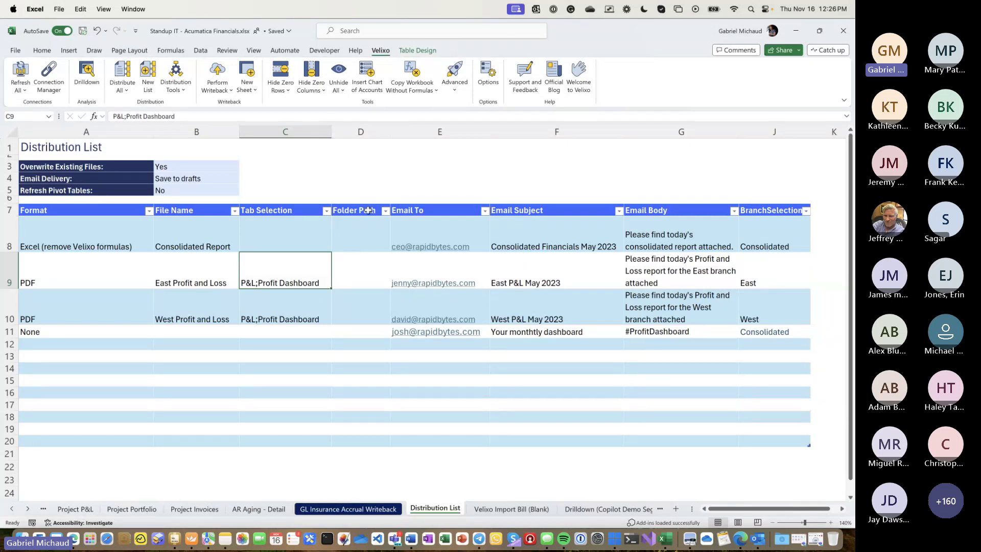
- Review Folder Path, Email To, Email Subject and BranchSelection (East, West), then run the distribution
drag(368, 210, 371, 335)
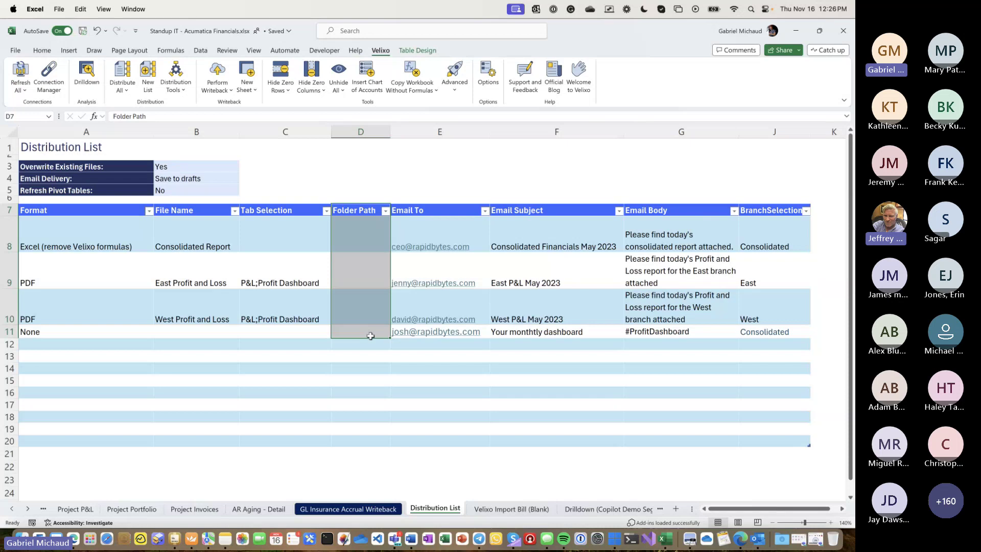
drag(478, 232, 484, 333)
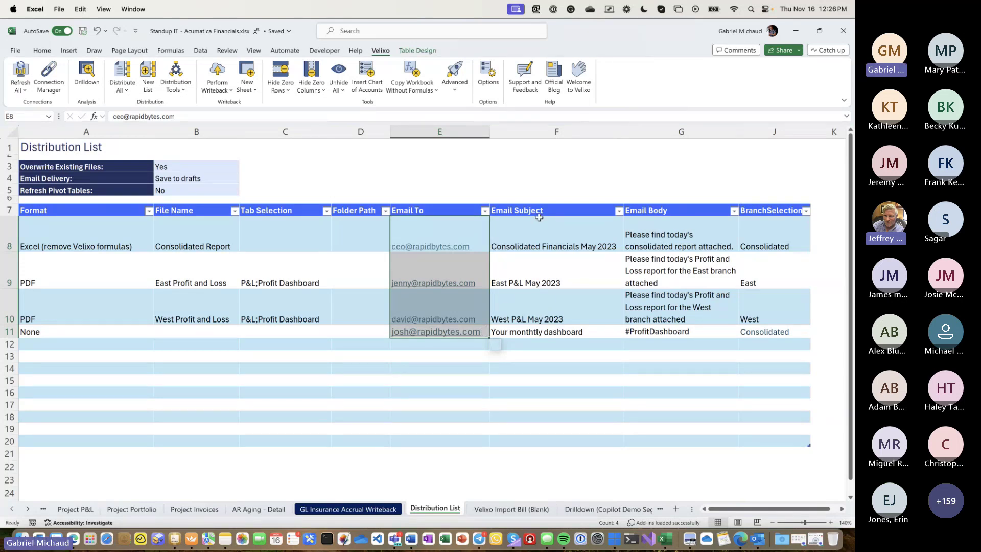
drag(539, 218, 556, 292)
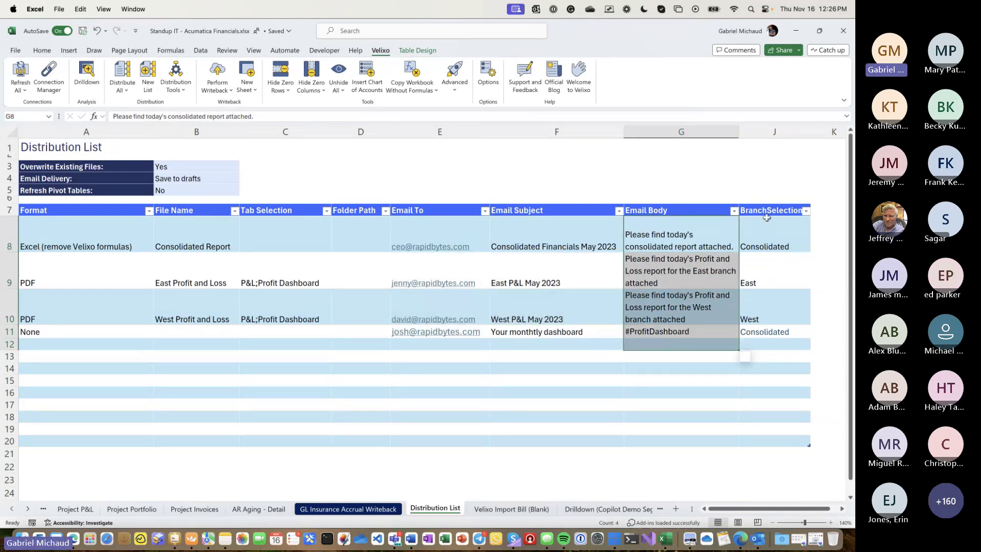
drag(768, 211, 759, 334)
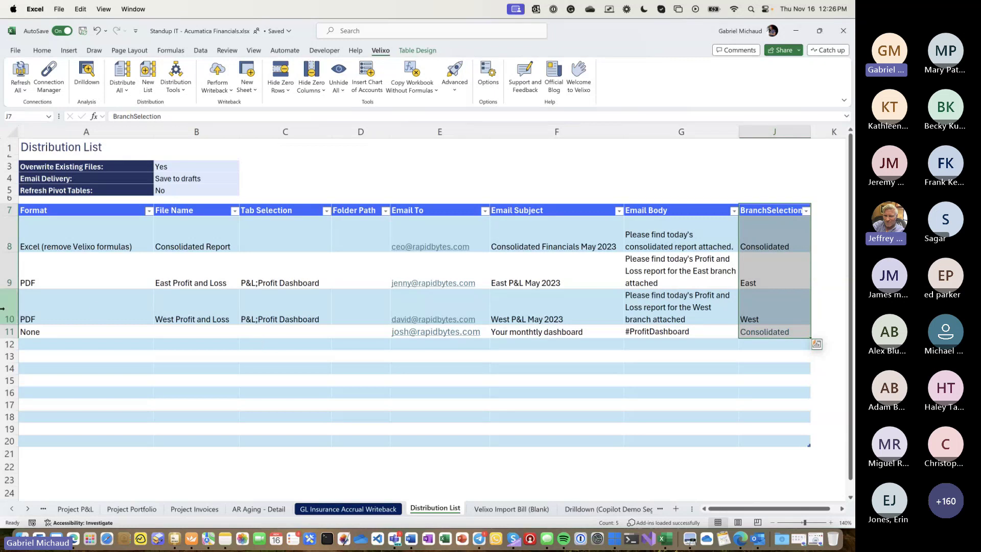
click(750, 261)
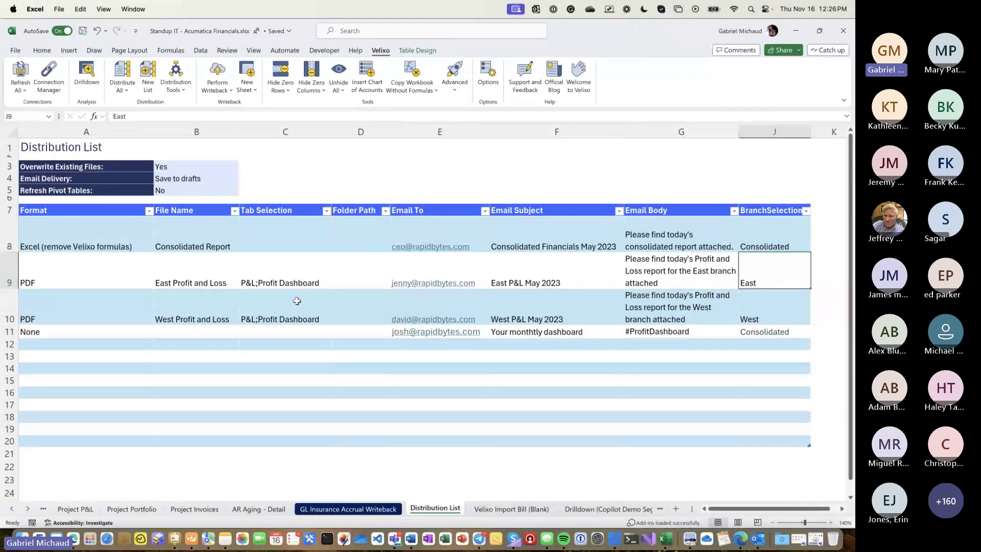
click(764, 317)
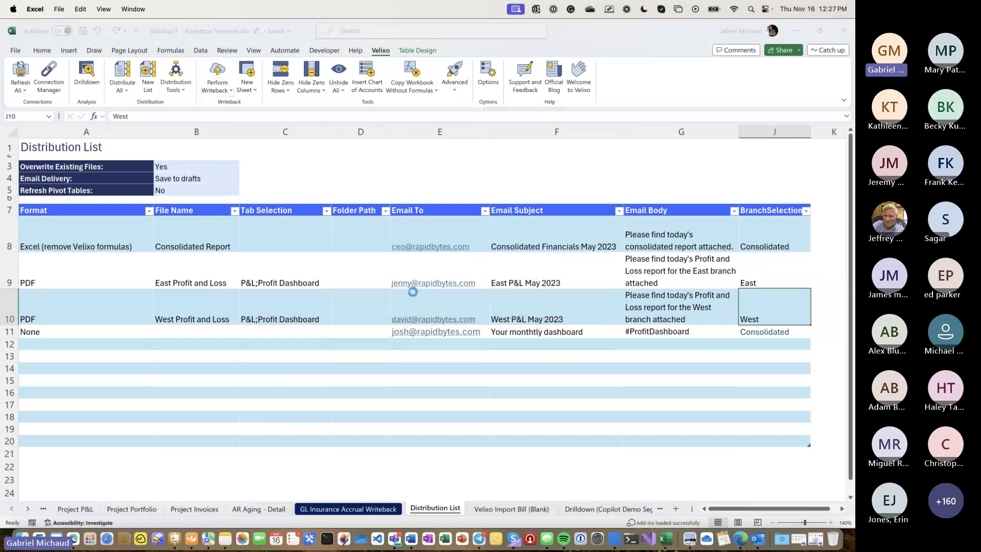
click(118, 73)
key(Return)
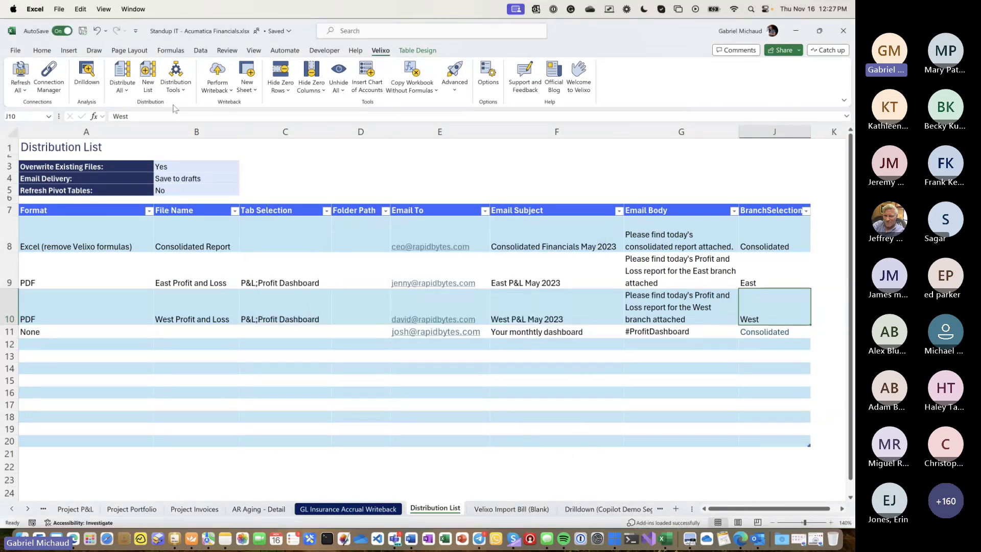
- Run Velixo Distribute All so the four report e-mails are drafted, then confirm Distribution Completed
click(122, 74)
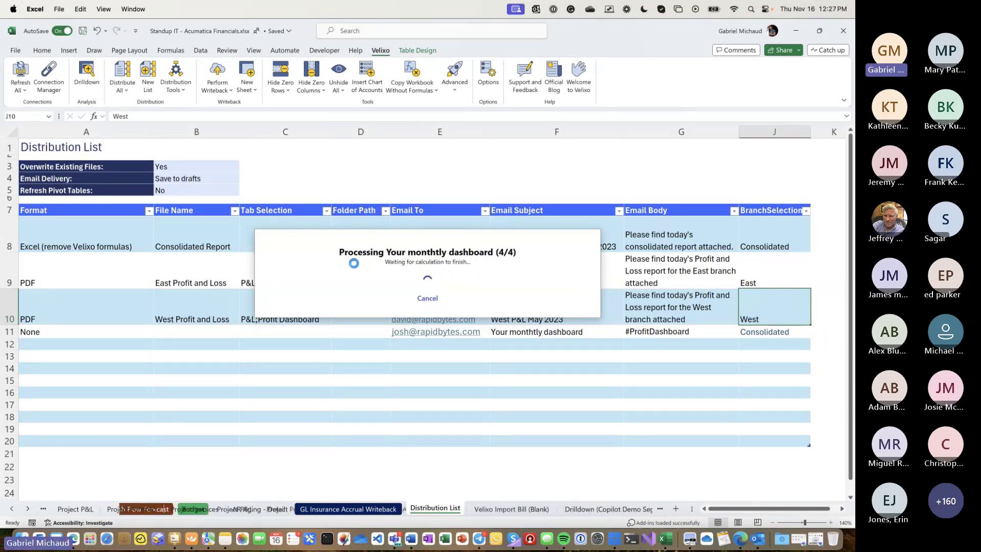
click(758, 540)
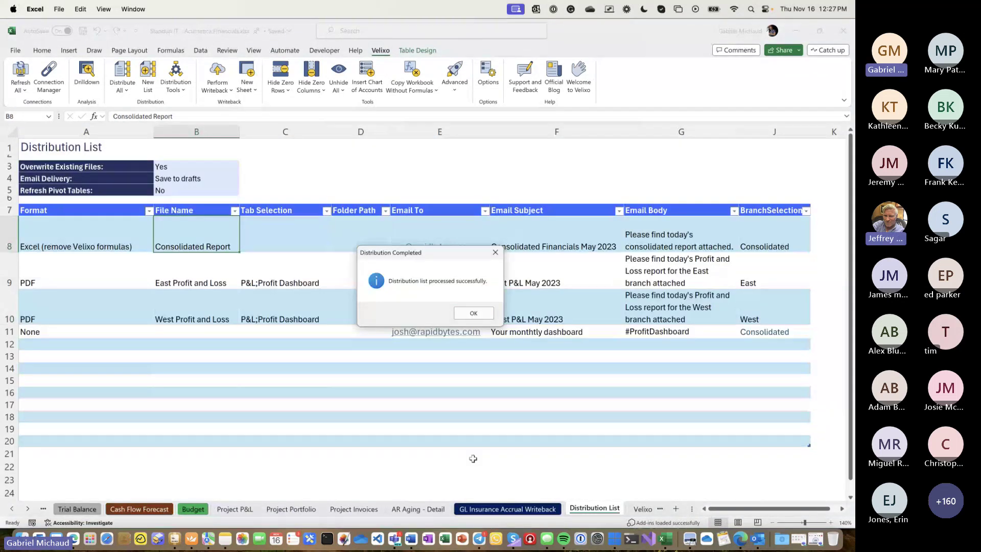
key(Return)
- In Outlook Drafts, review the monthly dashboard, West P&L and East P&L May 2023 drafts
click(178, 237)
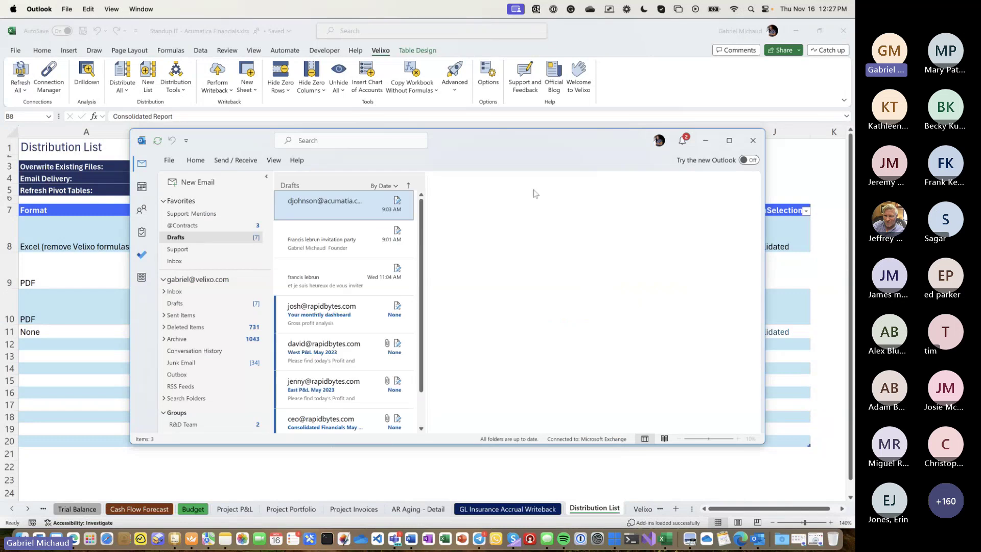
double_click(526, 150)
click(201, 171)
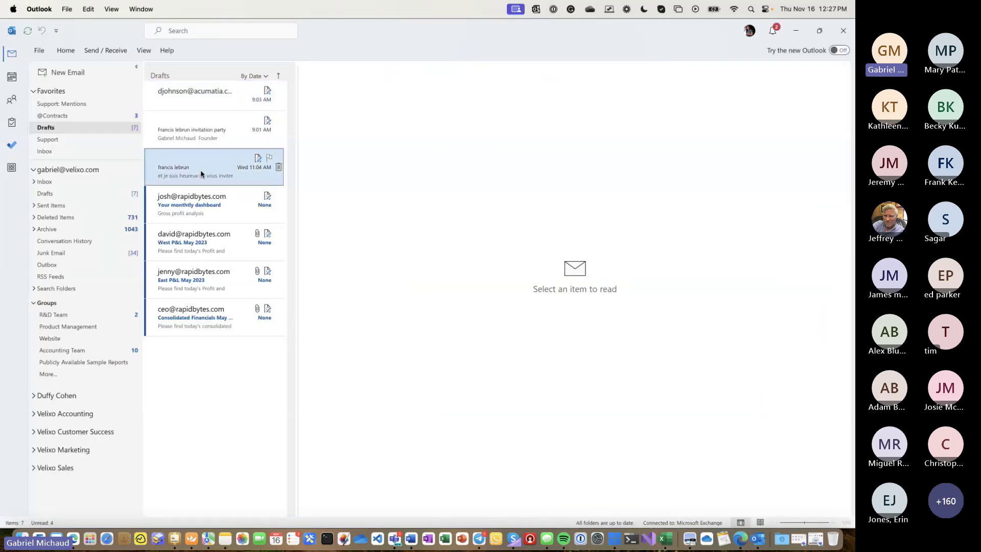
click(198, 214)
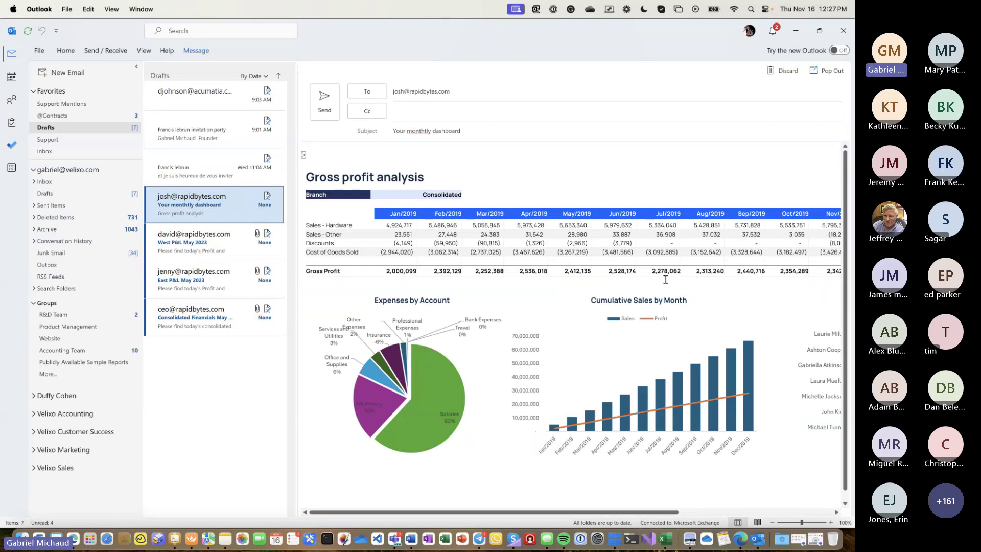
scroll(665, 279, right, 5)
scroll(665, 279, right, 2)
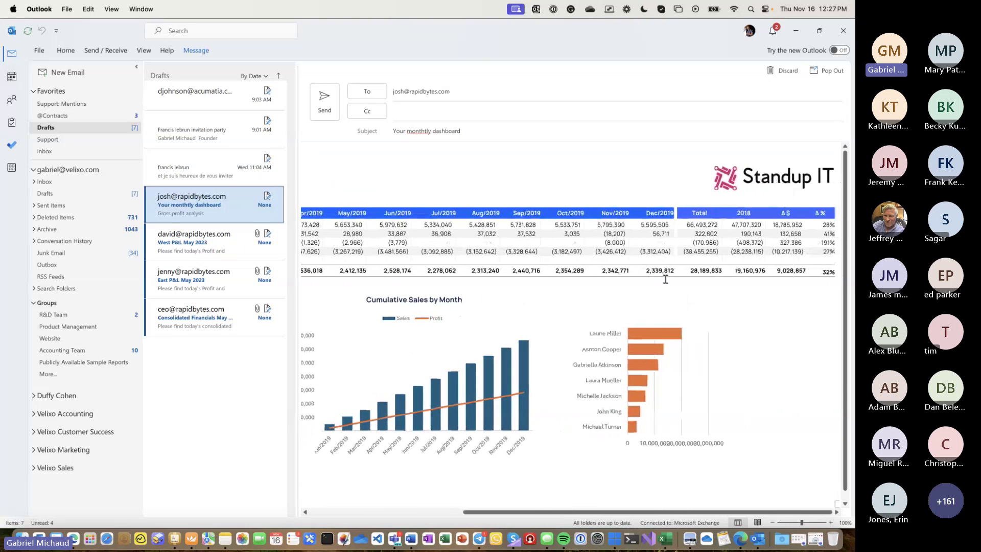
scroll(665, 279, left, 8)
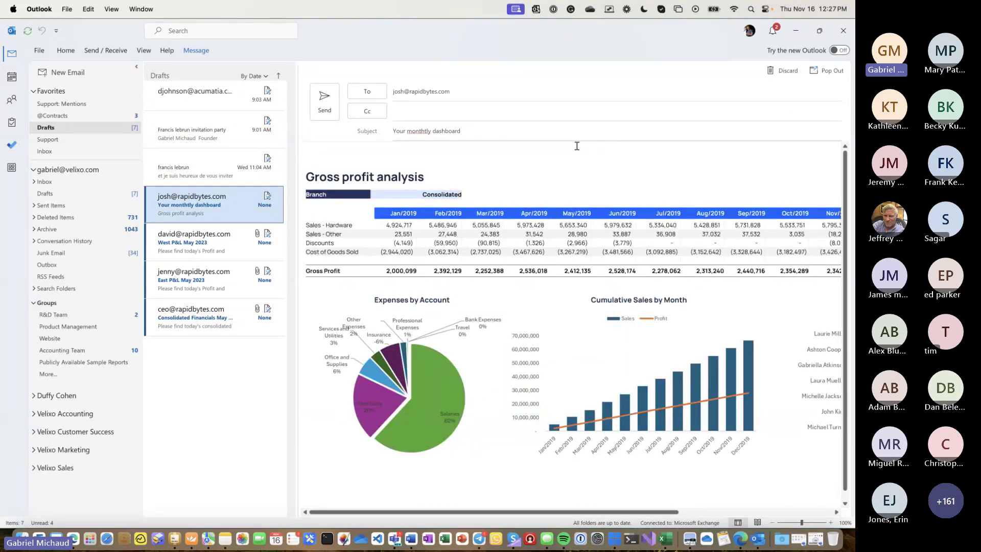
click(212, 239)
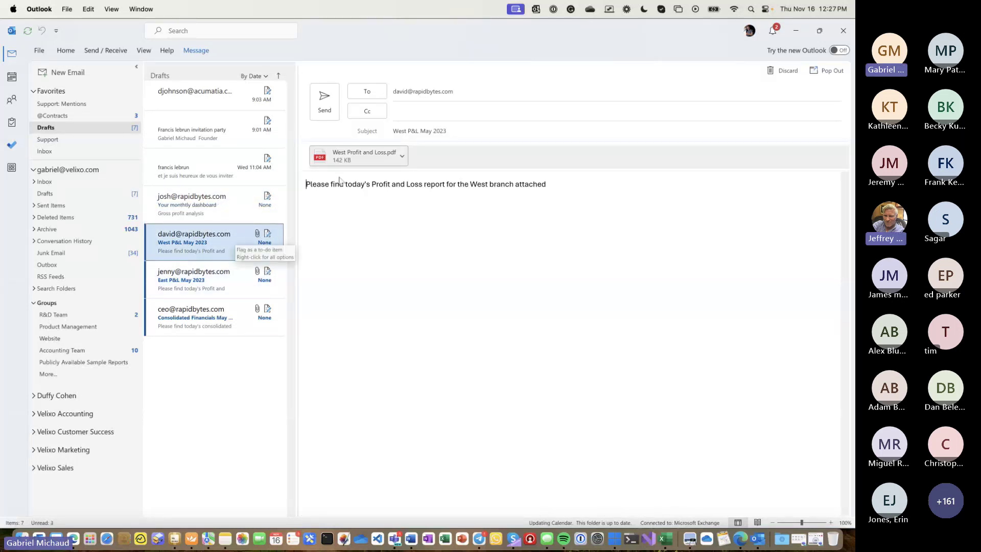
click(225, 275)
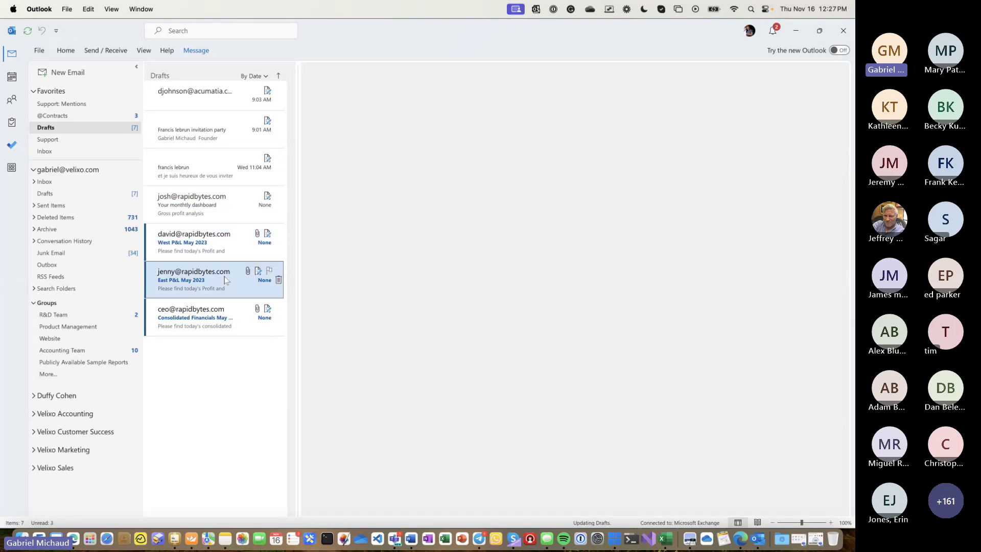
- View both pages of East Profit and Loss.pdf in Edge, then minimize Edge
double_click(348, 157)
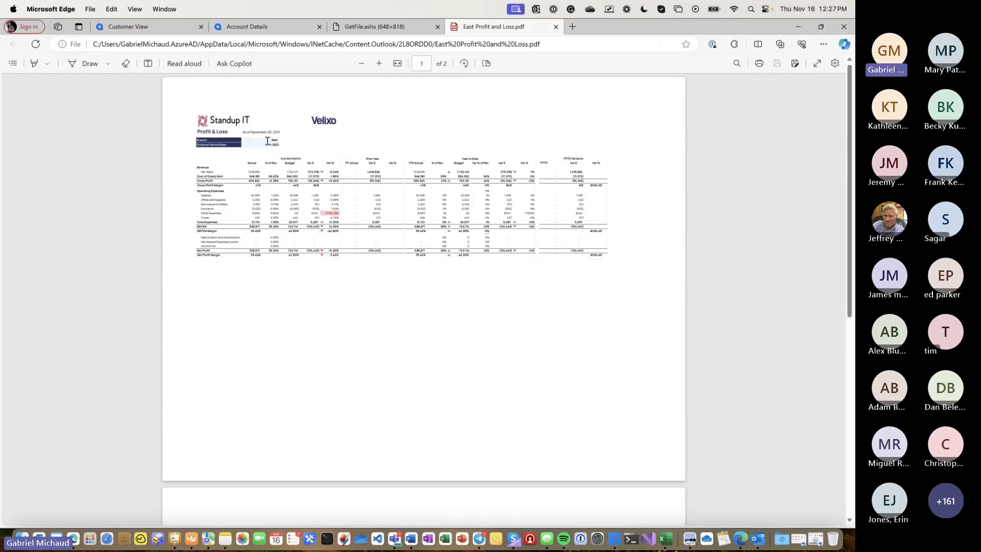
scroll(271, 141, down, 10)
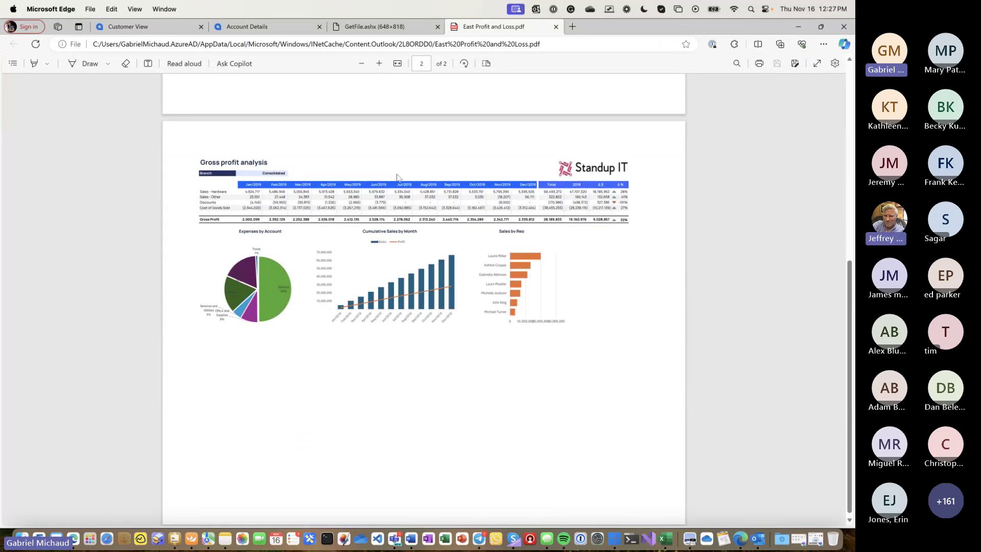
click(798, 26)
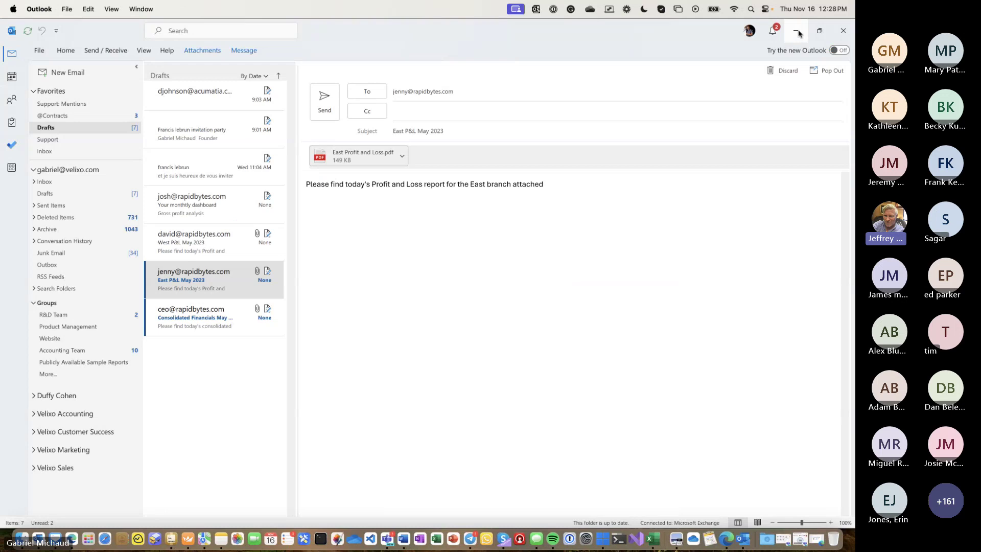
- Return to Excel, close the Distribution Completed message, and go to the P&L sheet
click(798, 31)
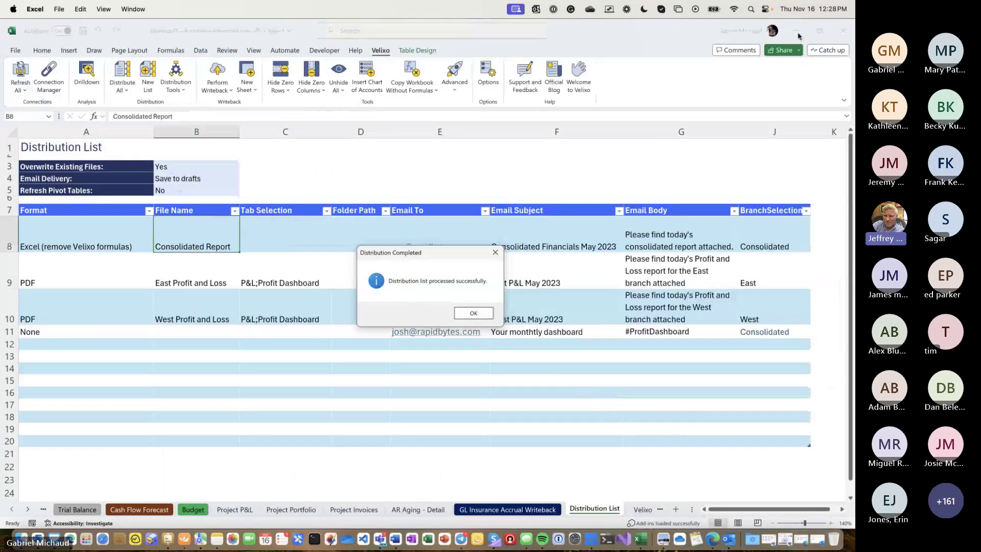
key(Return)
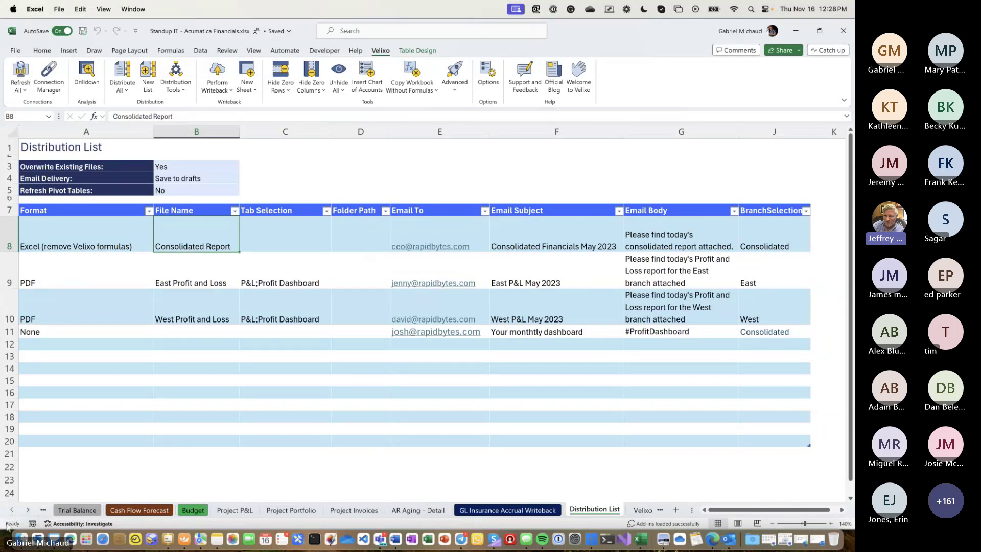
click(12, 509)
click(12, 510)
click(11, 509)
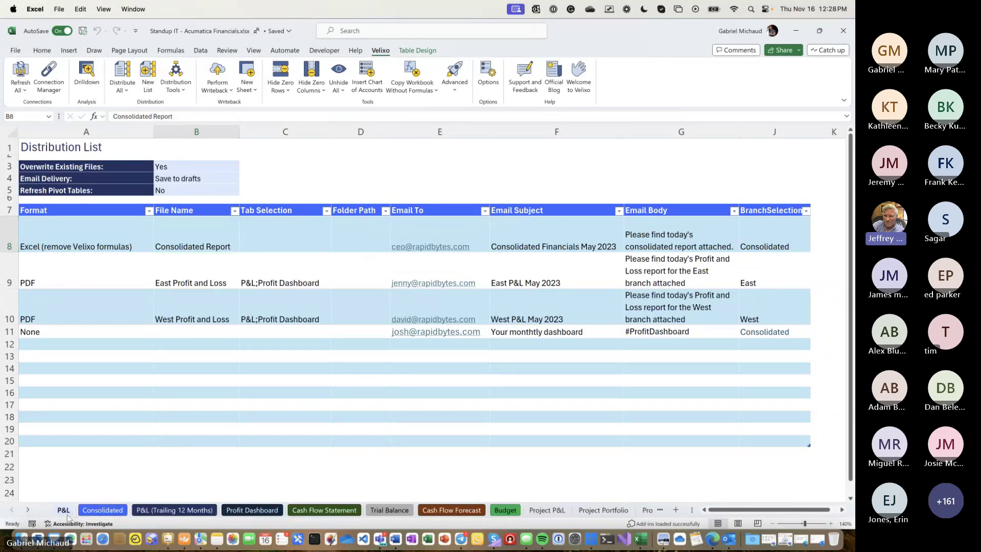
click(65, 511)
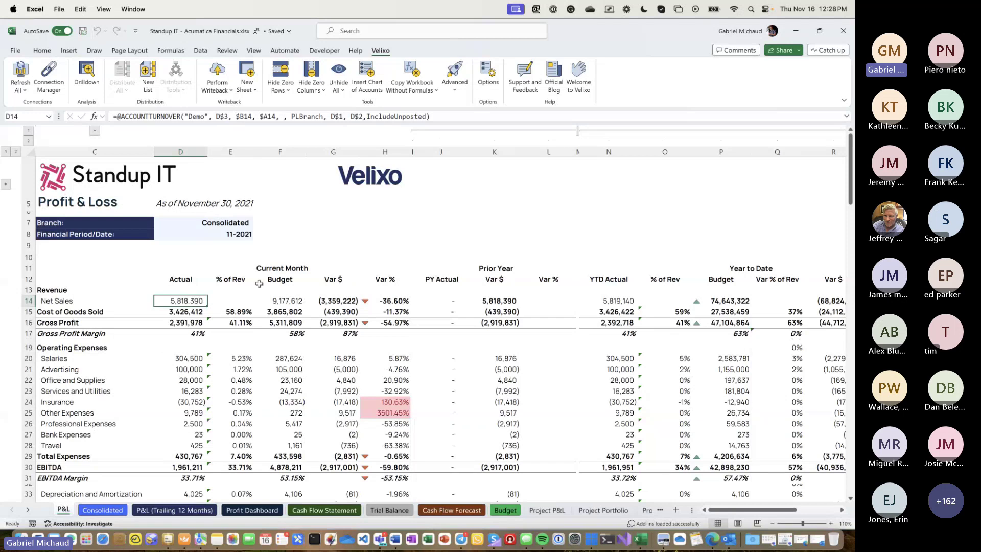
- Switch to the Budget sheet and zoom out to see the whole budget layout
drag(282, 280, 278, 406)
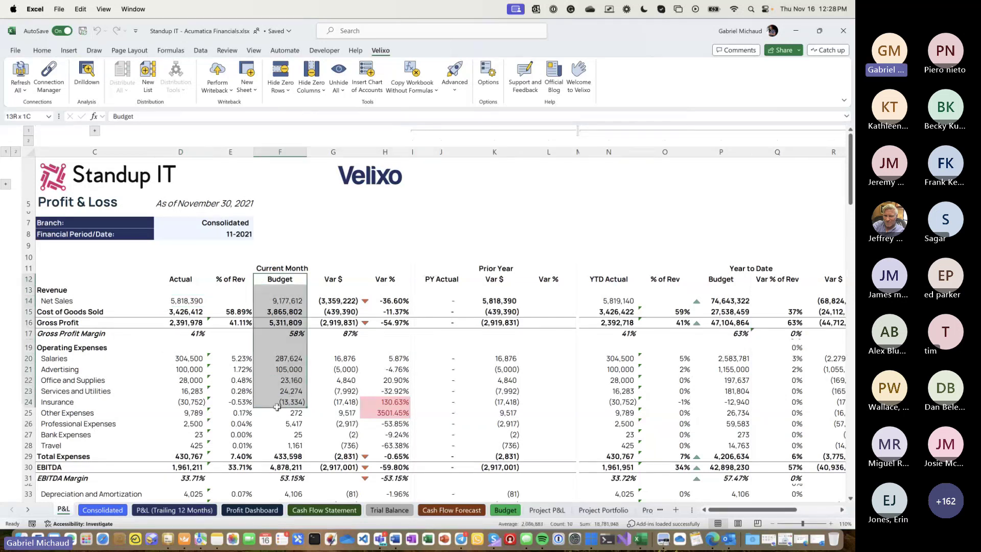
click(507, 510)
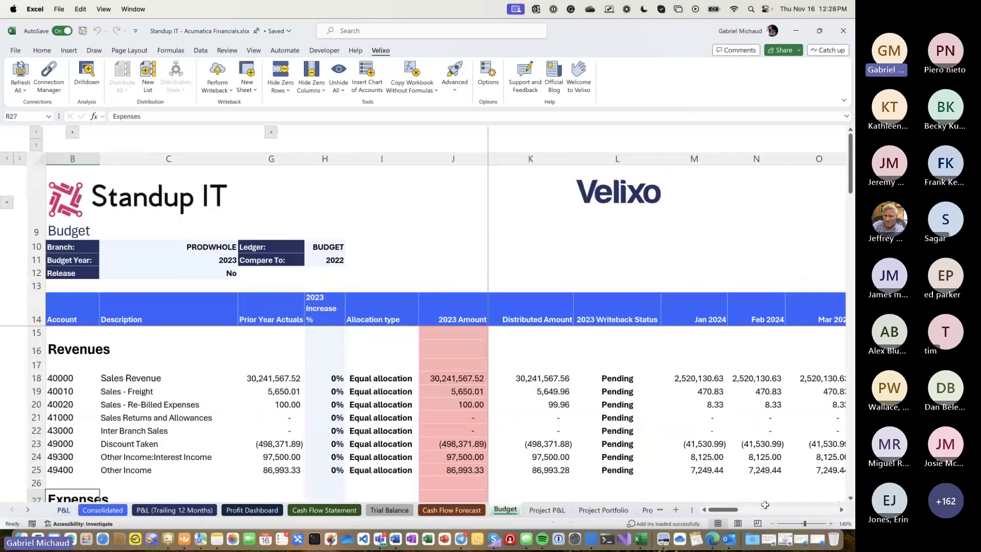
click(772, 523)
click(772, 523)
click(772, 523)
click(772, 523)
click(772, 523)
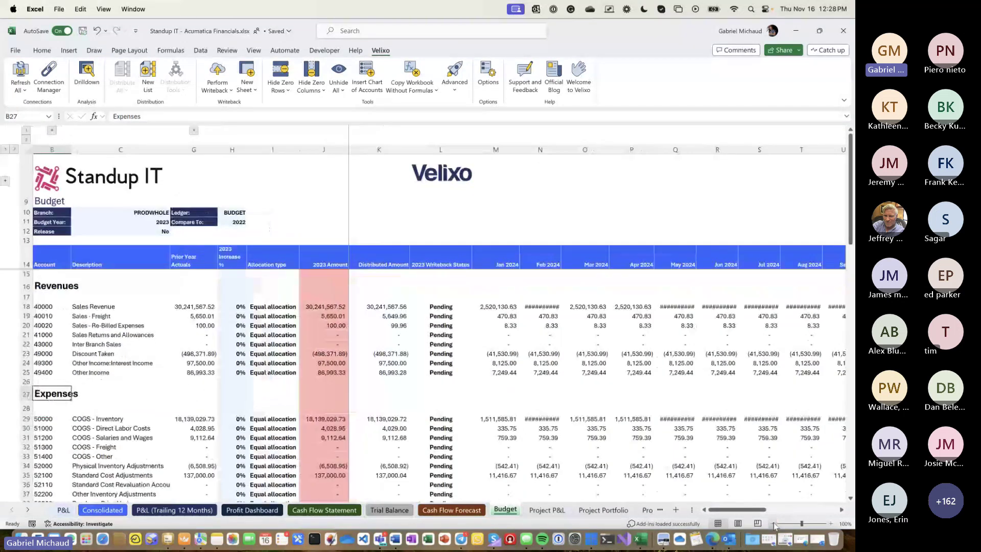
click(772, 523)
click(772, 523)
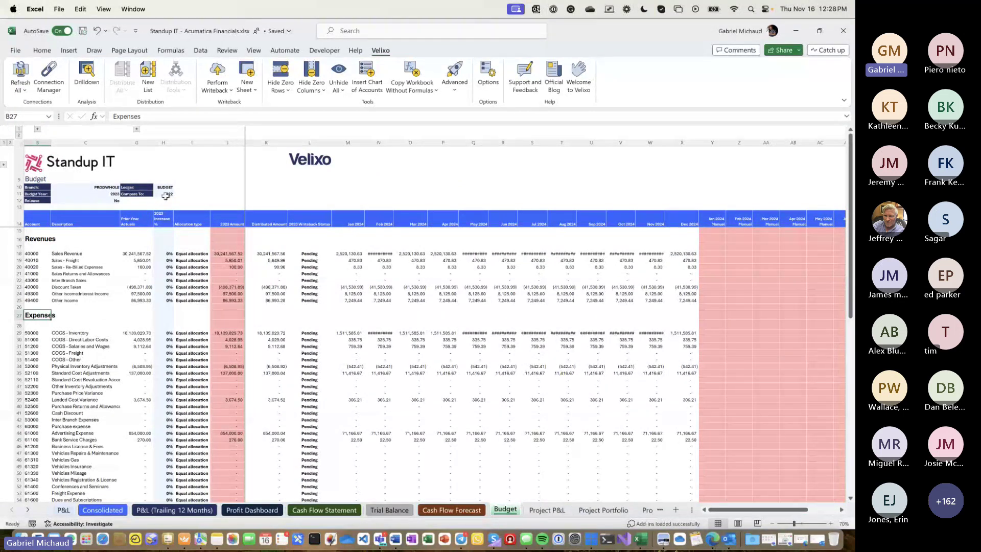
- Set the Budget Year to 2024 and the Compare To year to 2023
click(109, 194)
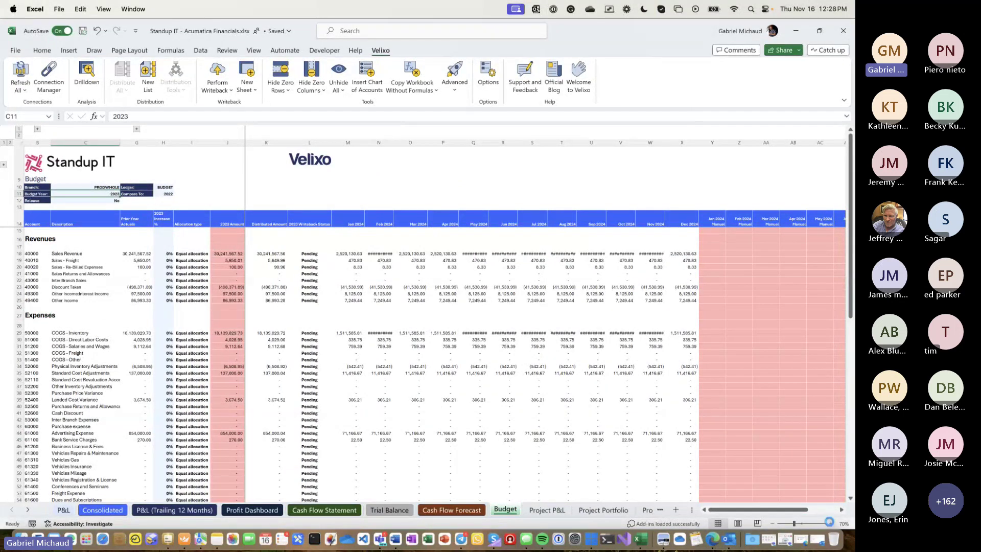
click(831, 523)
click(831, 523)
click(830, 523)
click(830, 523)
click(831, 523)
click(831, 523)
text(2024)
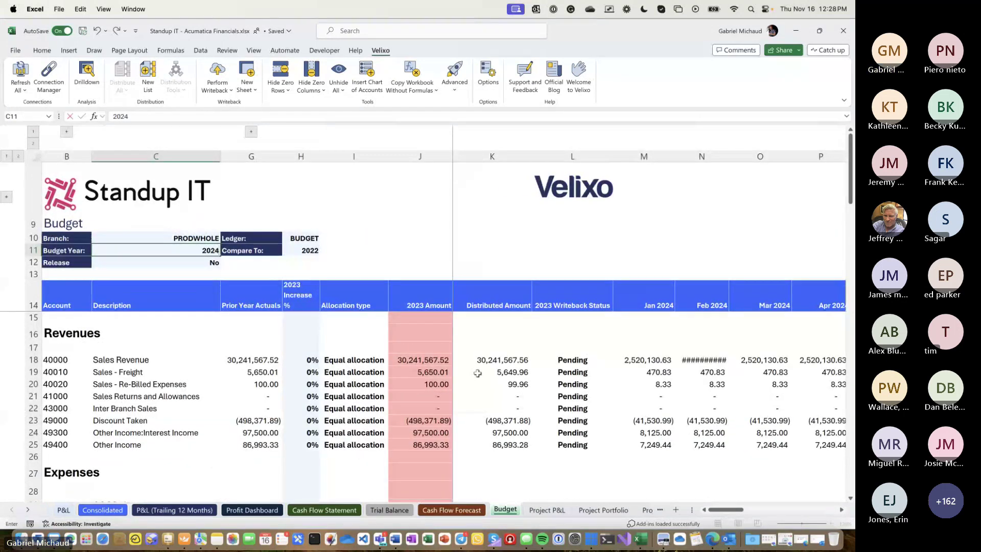
key(Tab)
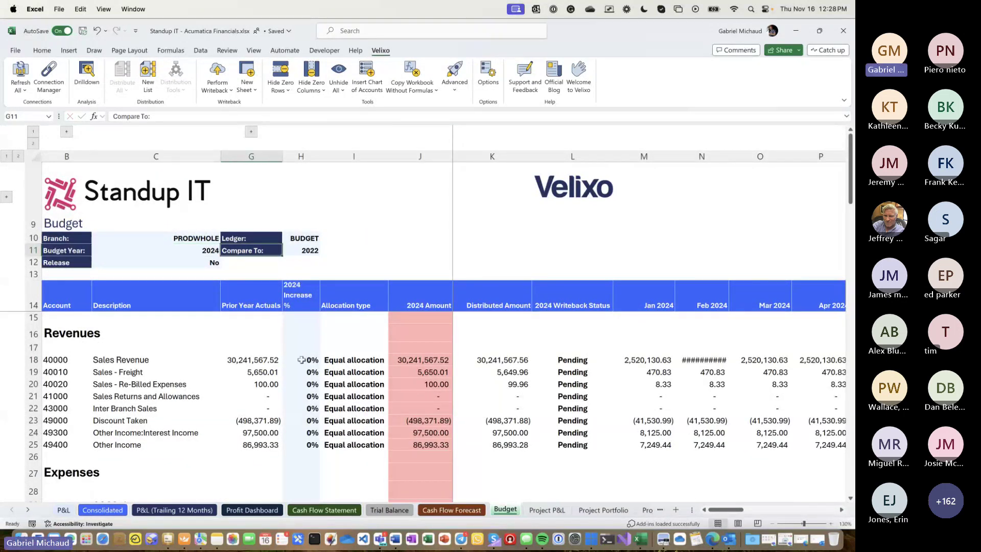
text(2023)
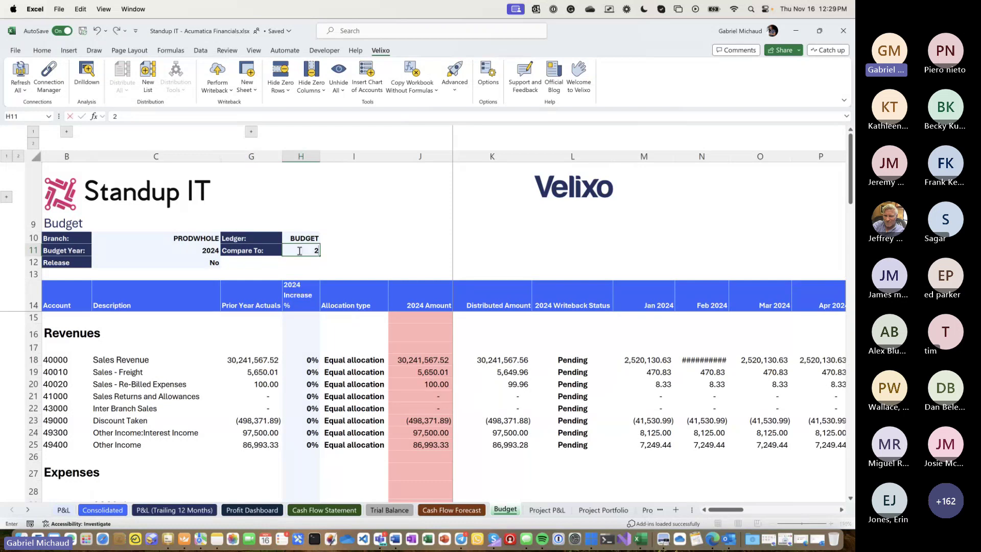
key(Escape)
key(Tab)
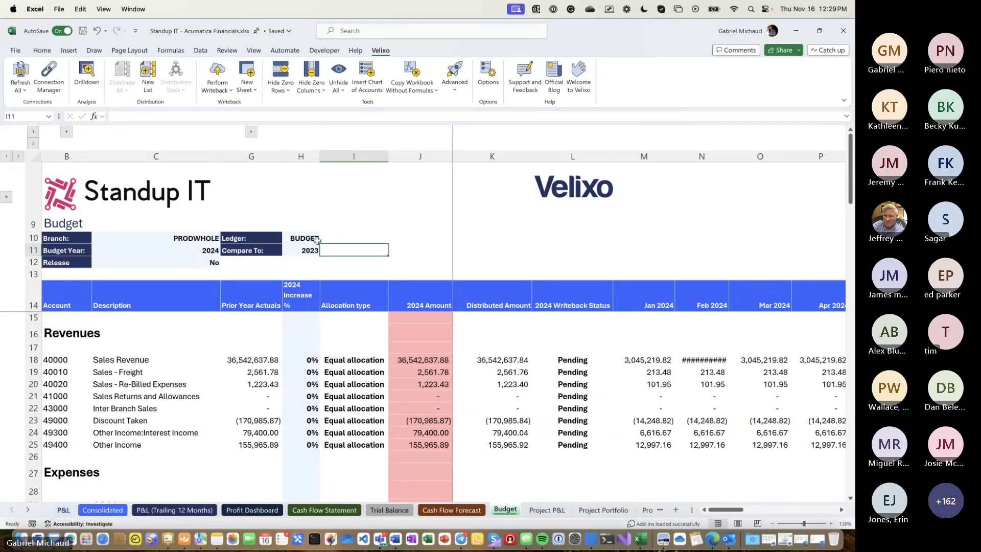
- Inspect the refreshed prior-year actuals formulas for Sales Revenue and COGS - Inventory
click(252, 357)
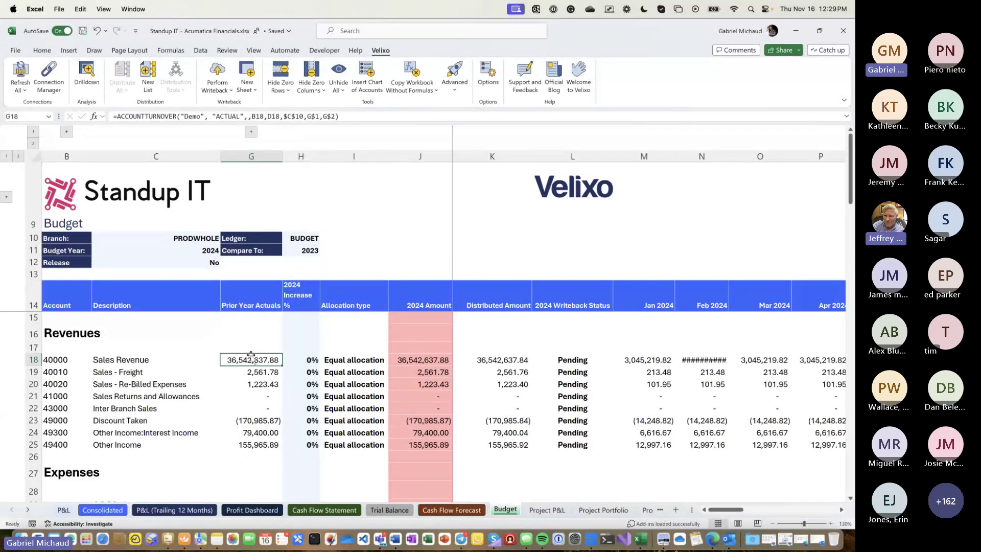
click(299, 250)
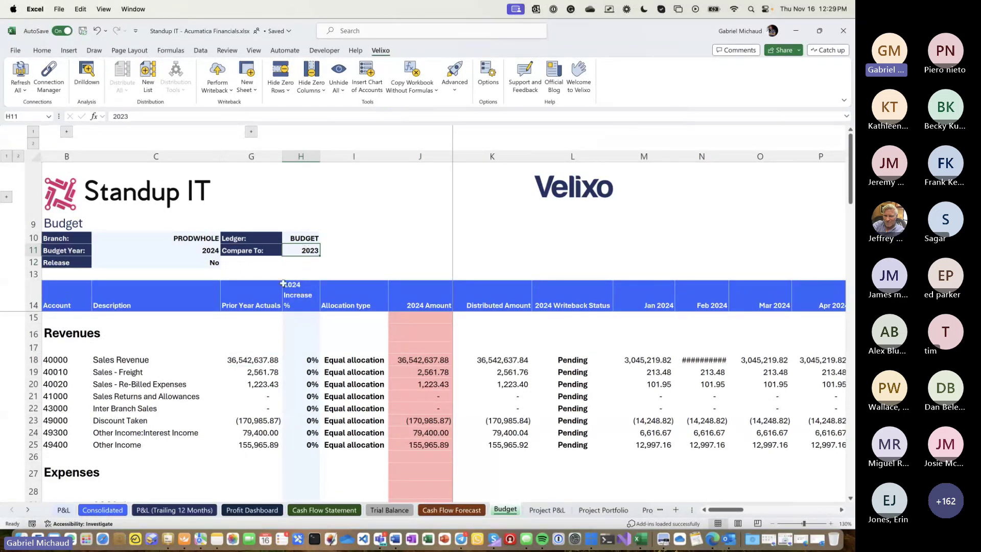
drag(242, 350, 243, 445)
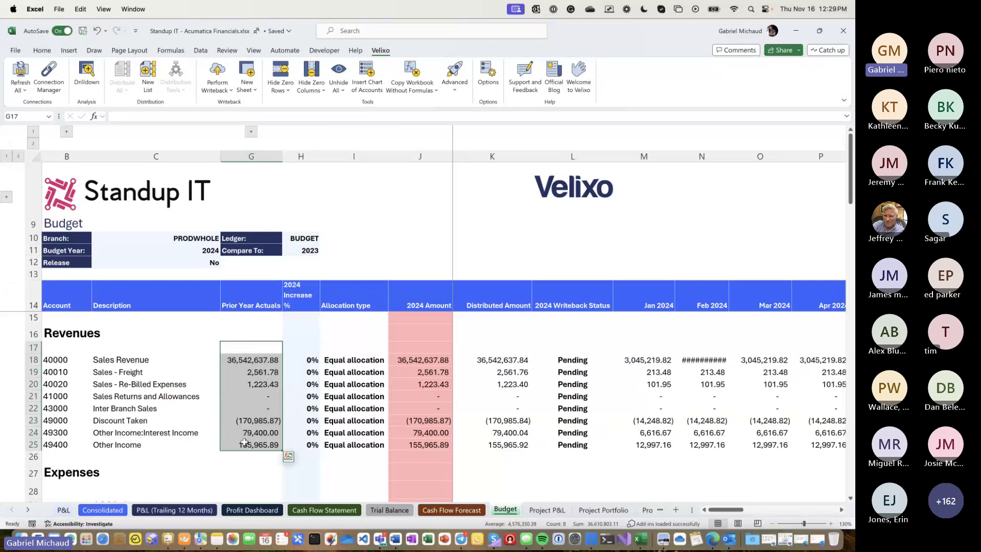
scroll(244, 442, down, 2)
scroll(244, 442, down, 3)
click(247, 403)
scroll(248, 404, up, 5)
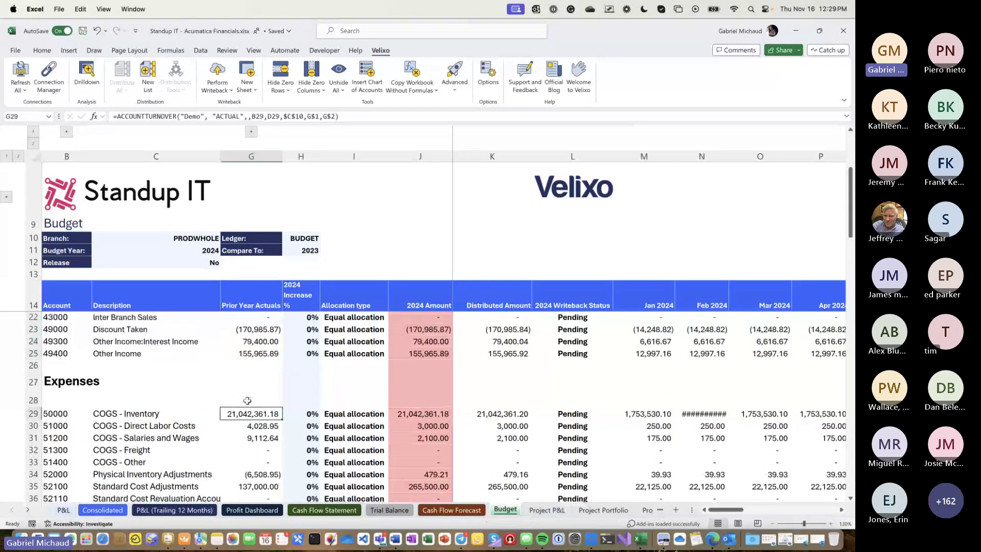
click(297, 360)
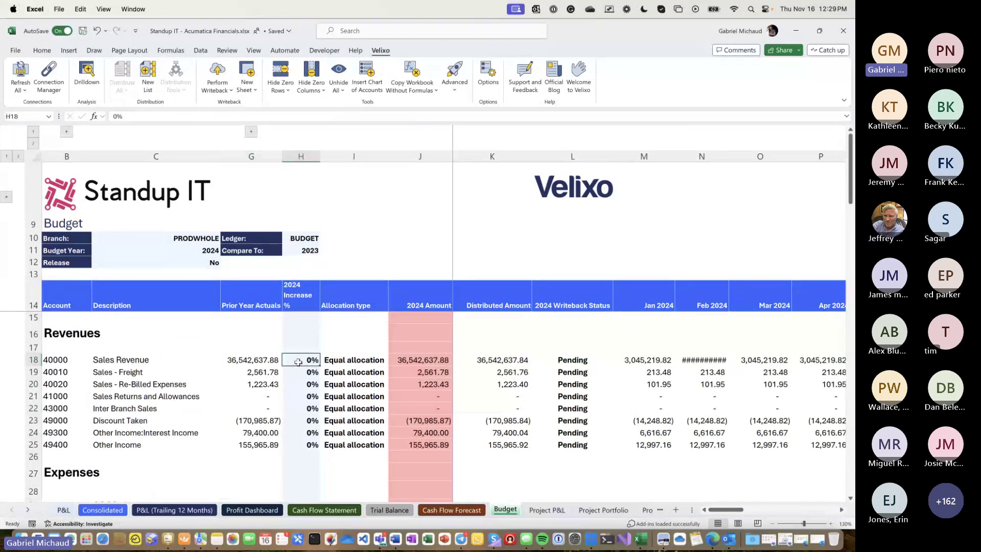
- Give Sales Revenue a 30% increase, making its 2024 Amount 47,505,429.24 spread monthly
drag(729, 155, 744, 156)
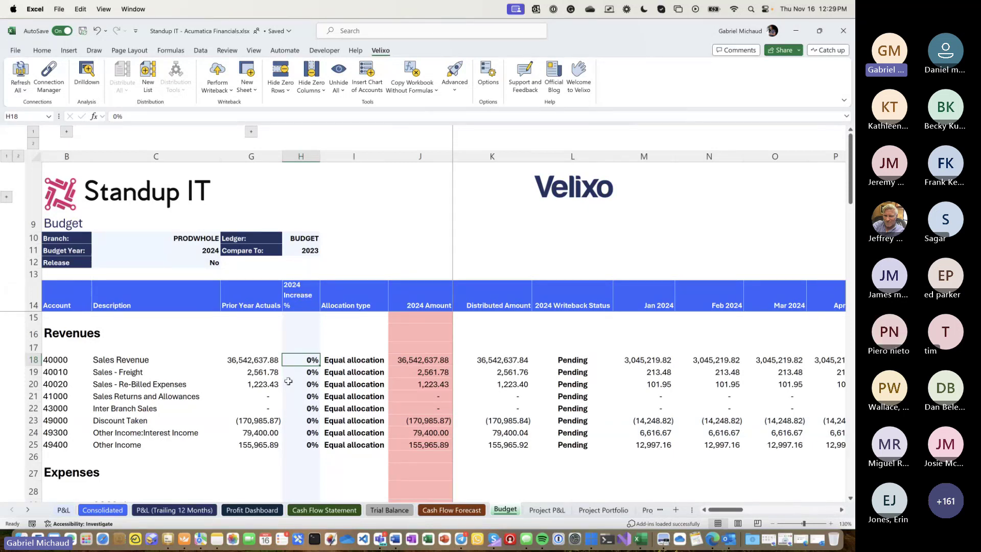
text(30)
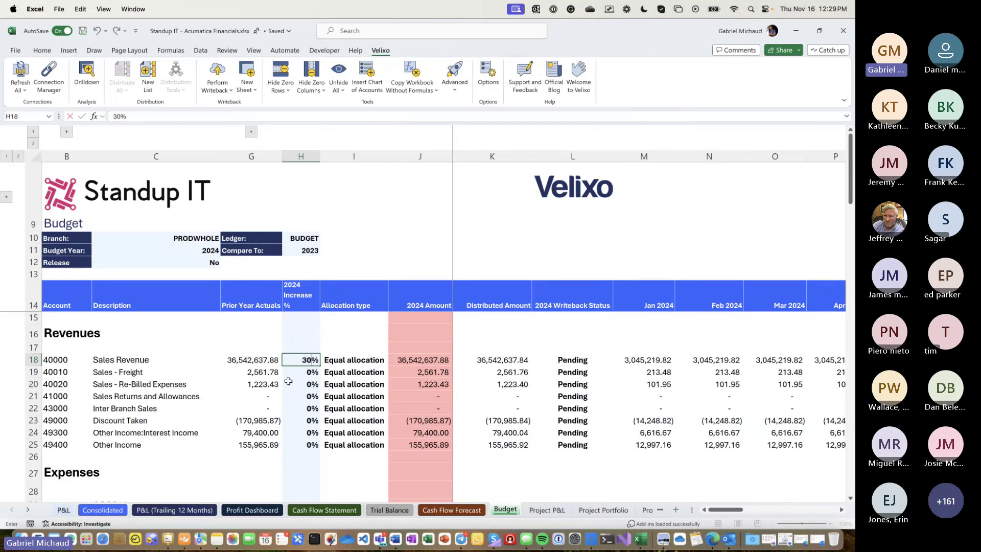
key(Return)
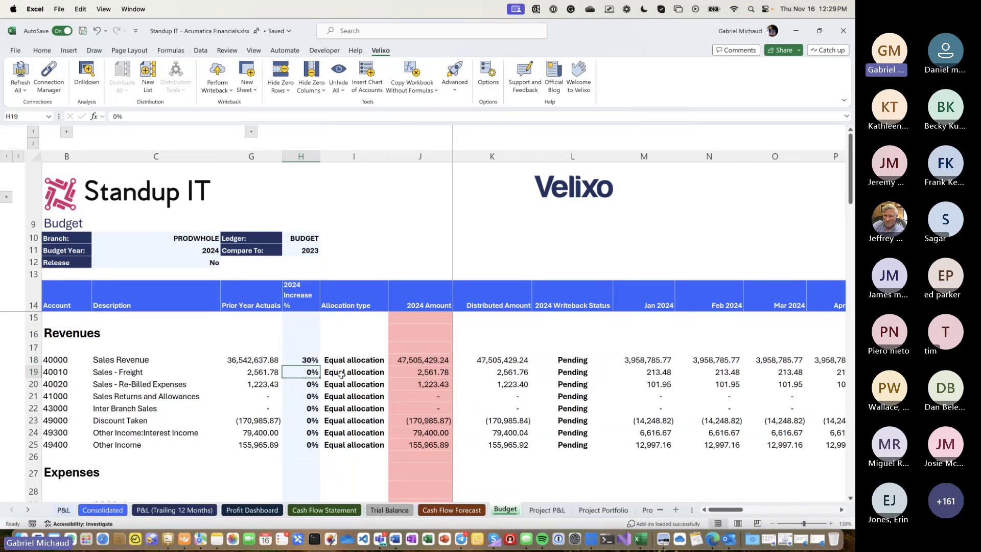
click(403, 359)
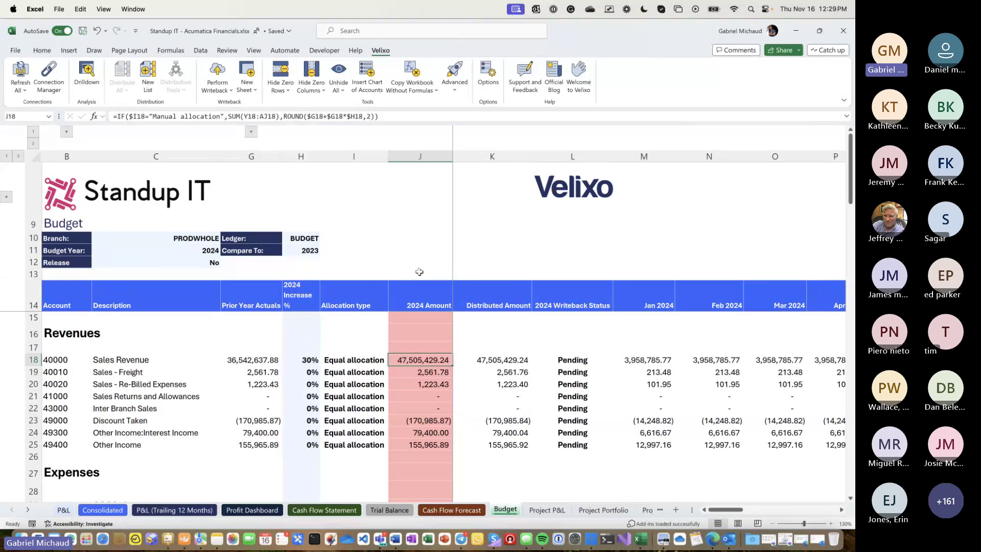
click(647, 355)
key(Right)
key(Right)
key(Right)
key(Right)
key(Right)
key(Right)
key(Right)
key(Right)
key(Right)
key(Right)
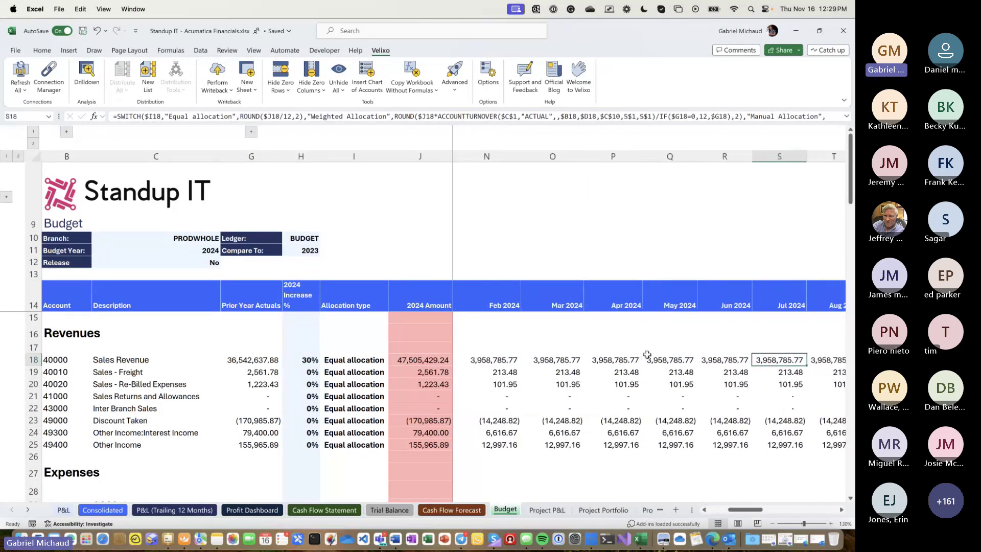
key(Right)
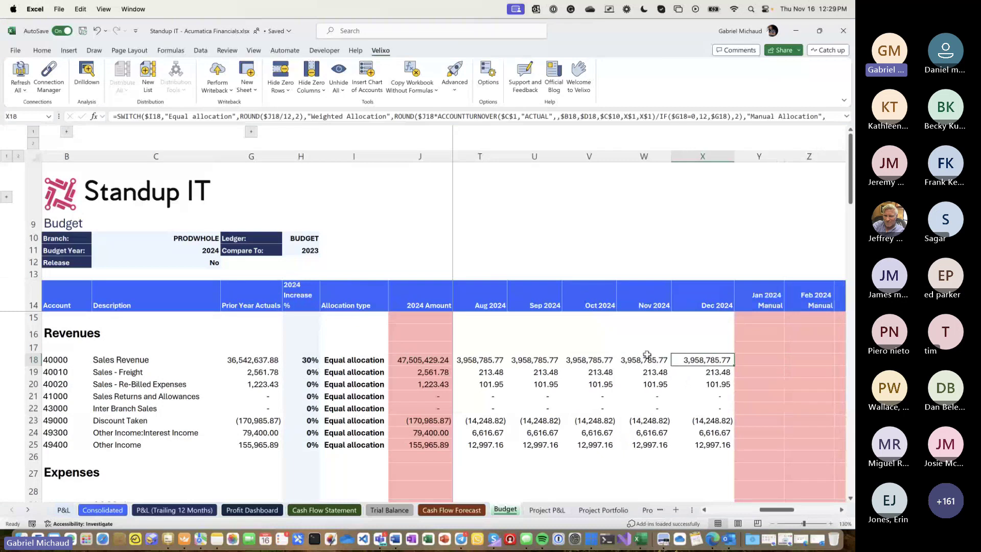
- Set Advertising Expense's 2024 increase to 15%, giving a 1,380,000.00 budget
scroll(646, 355, left, 10)
scroll(322, 362, down, 5)
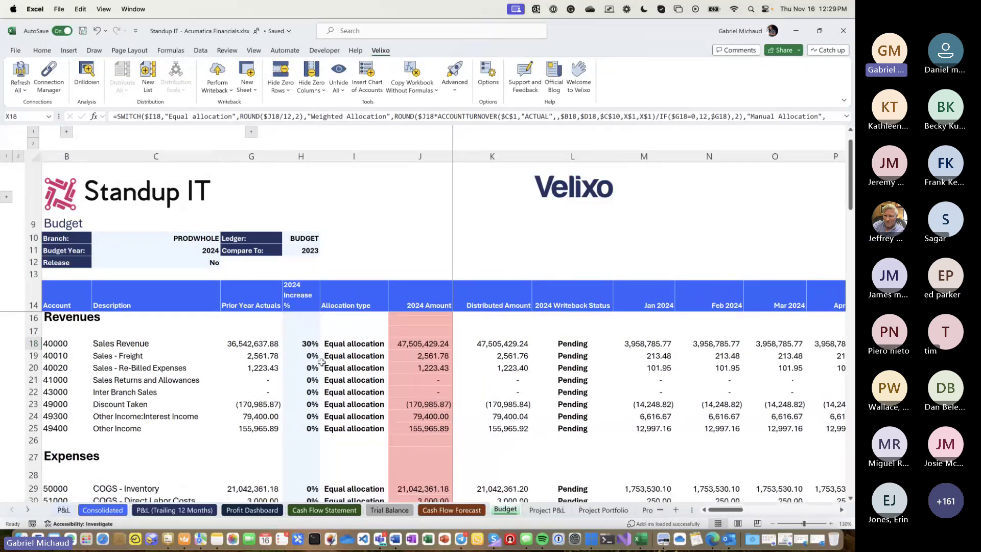
scroll(322, 361, down, 10)
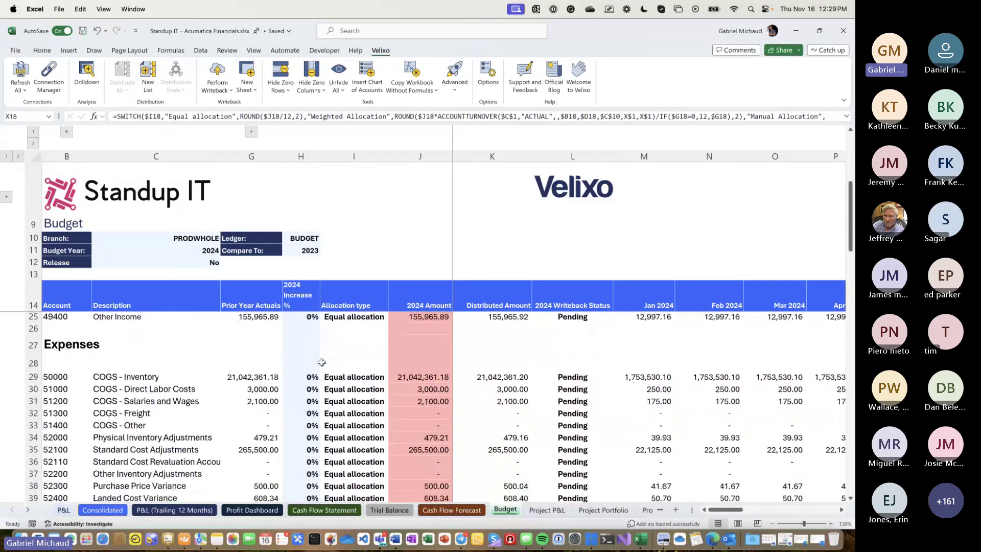
scroll(321, 362, down, 3)
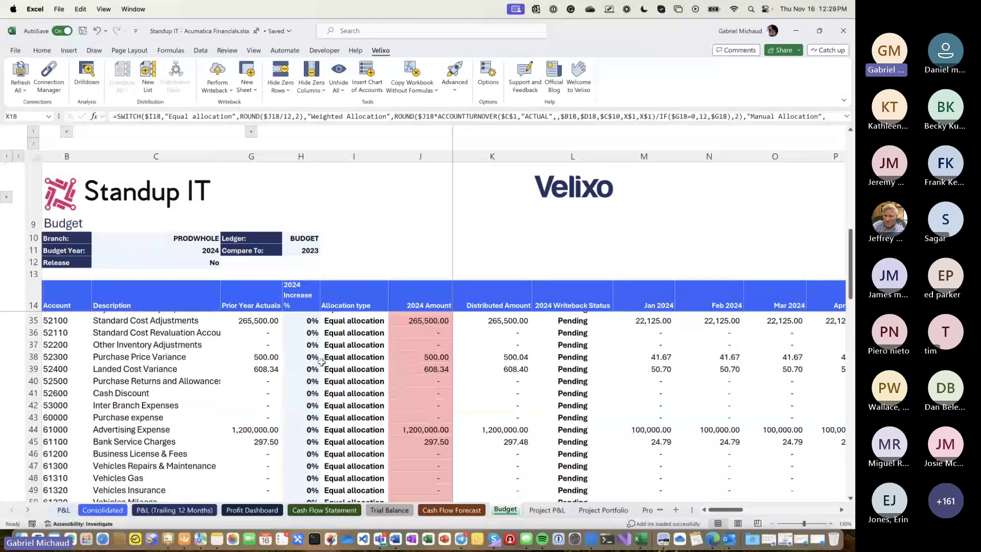
click(264, 429)
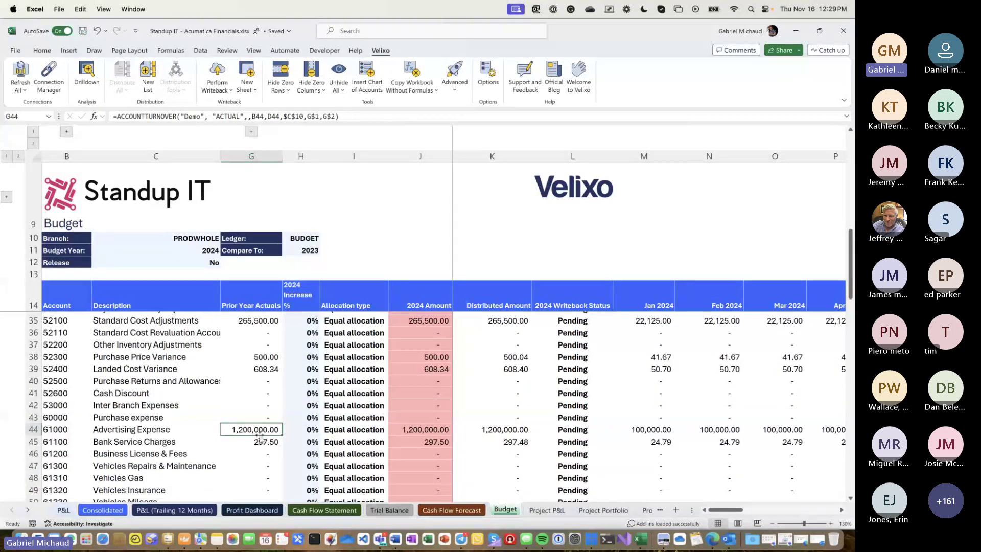
click(301, 430)
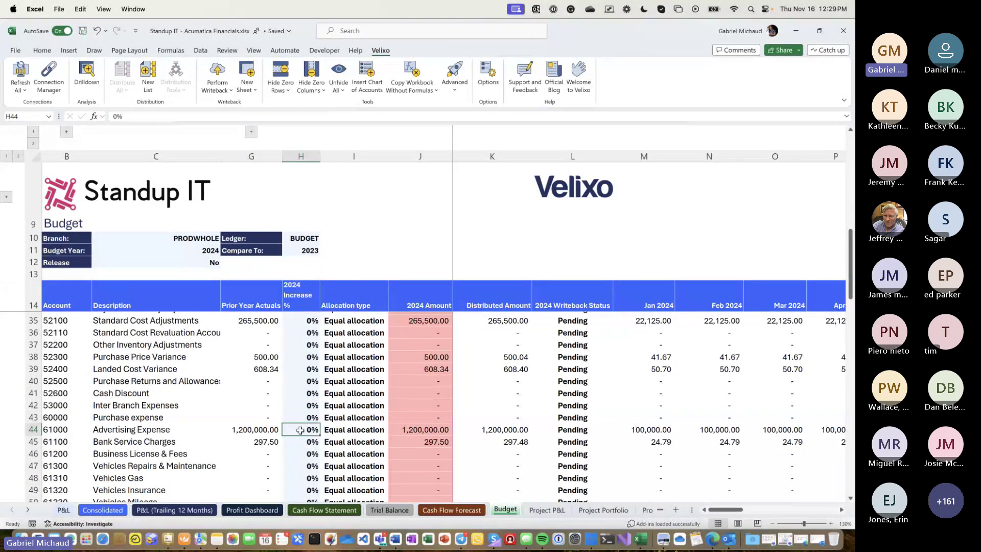
text(15)
click(358, 428)
click(251, 442)
scroll(248, 444, down, 5)
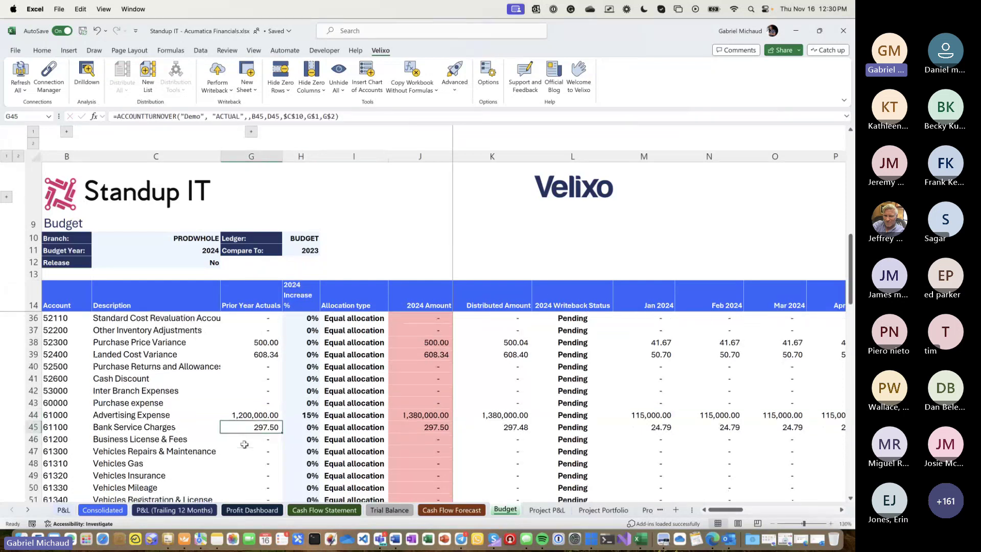
scroll(244, 443, up, 12)
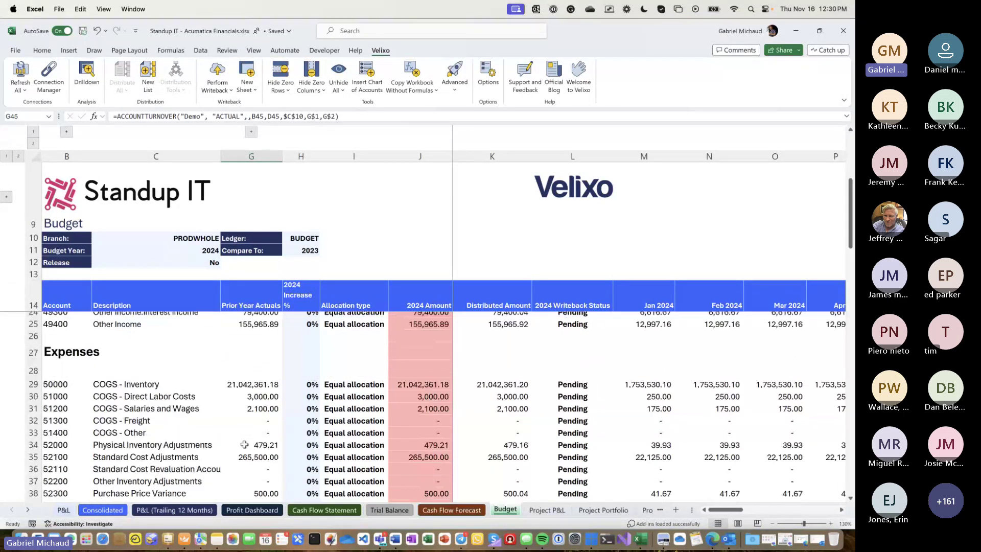
click(360, 360)
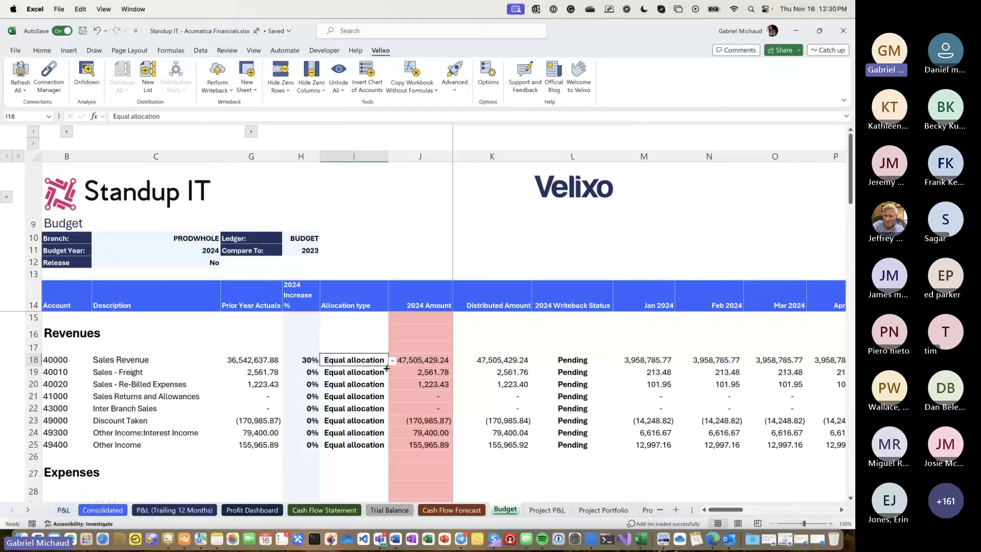
- Set Sales Revenue to Weighted allocation, run Velixo Perform Writeback, and widen column I
click(393, 361)
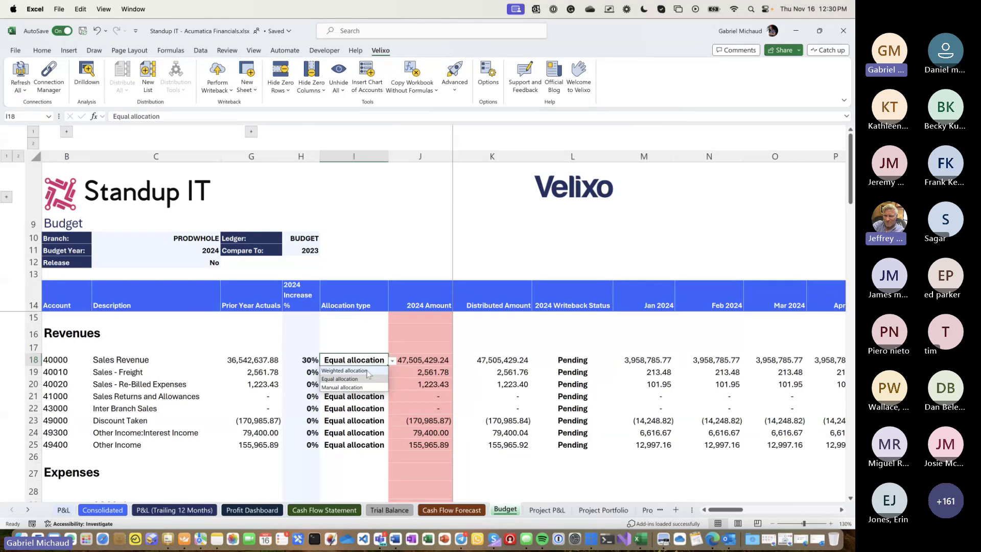
click(347, 370)
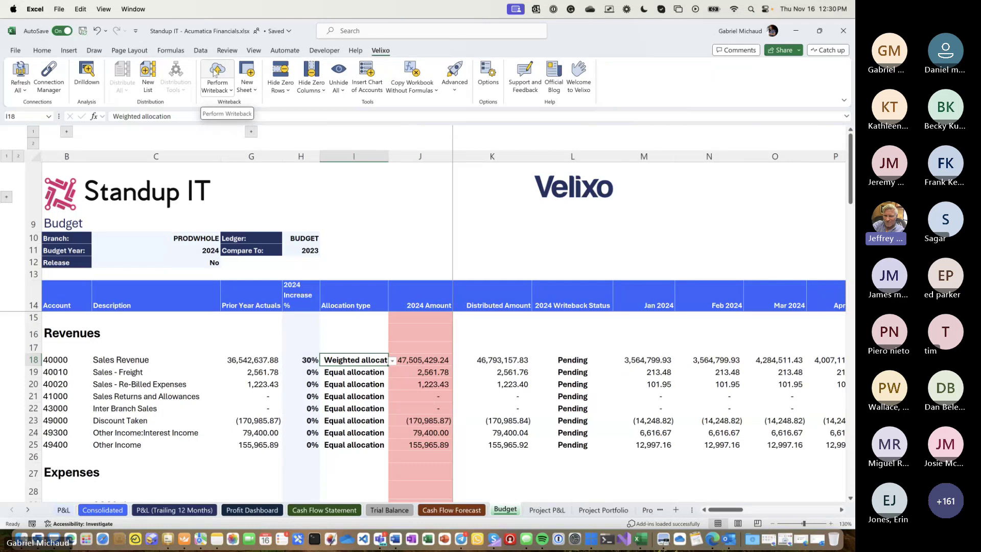
click(215, 71)
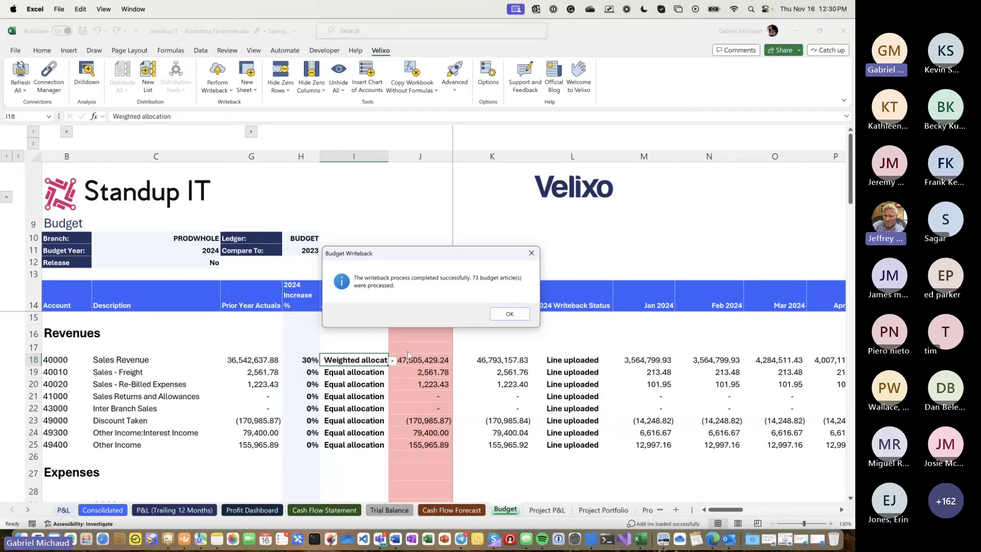
key(Return)
drag(388, 156, 406, 155)
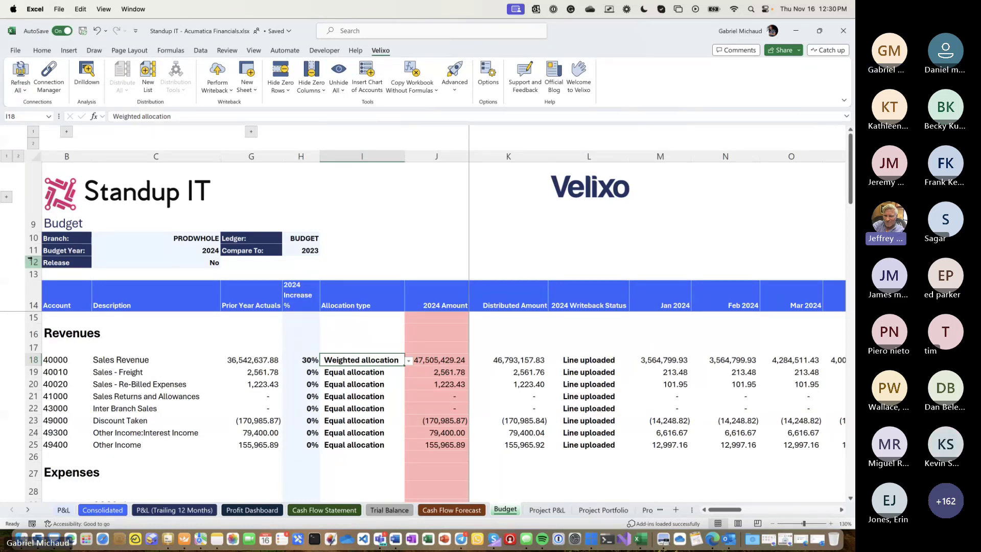
- Scroll the sheet tabs and open GL Insurance Accrual Writeback, showing the 11-2019 accrual
click(29, 511)
click(29, 511)
click(29, 511)
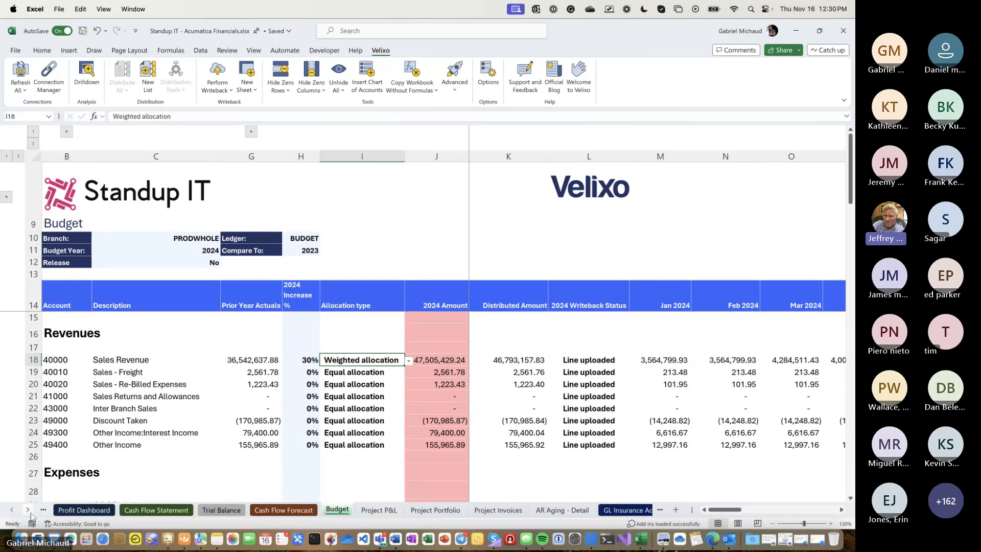
click(29, 511)
click(30, 512)
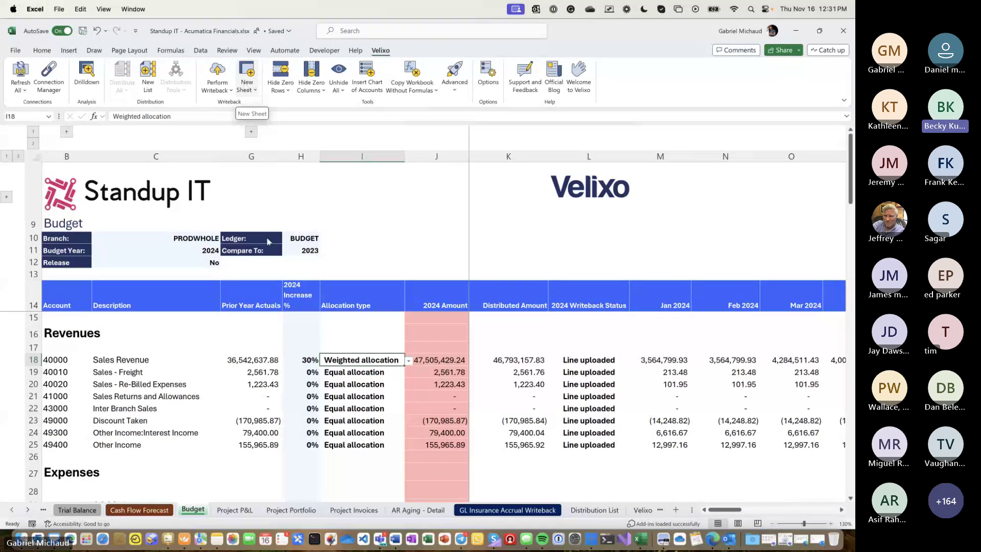
click(480, 511)
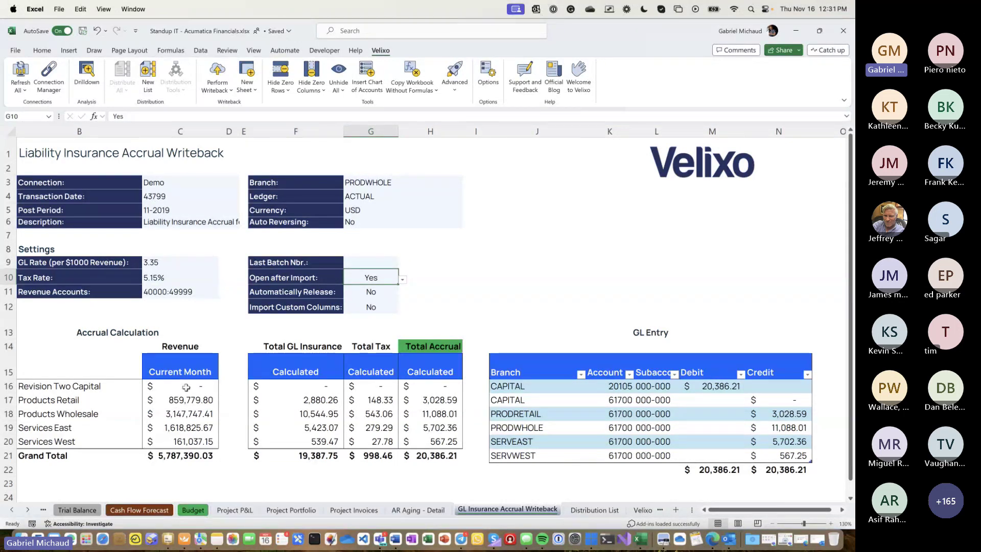
click(186, 387)
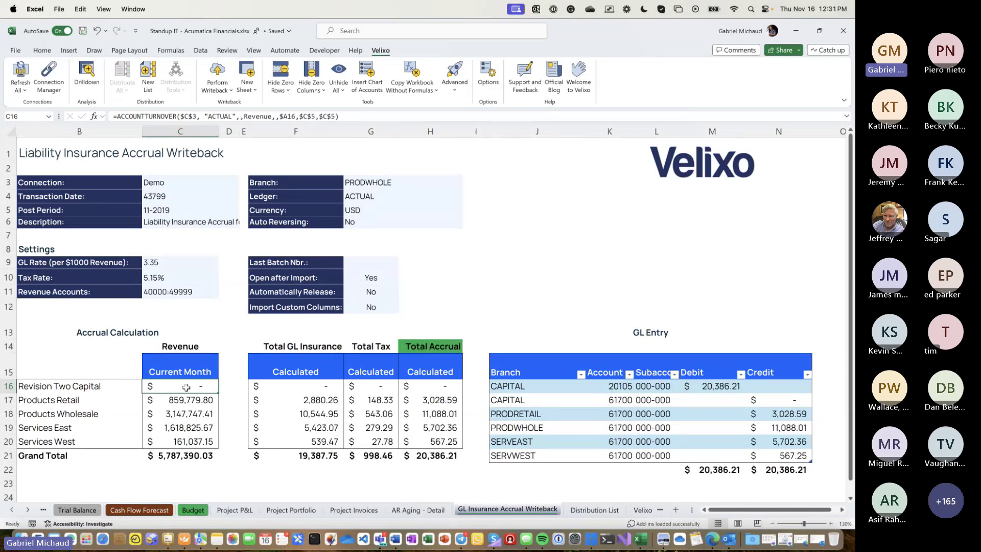
text(48764)
key(Return)
text(48764)
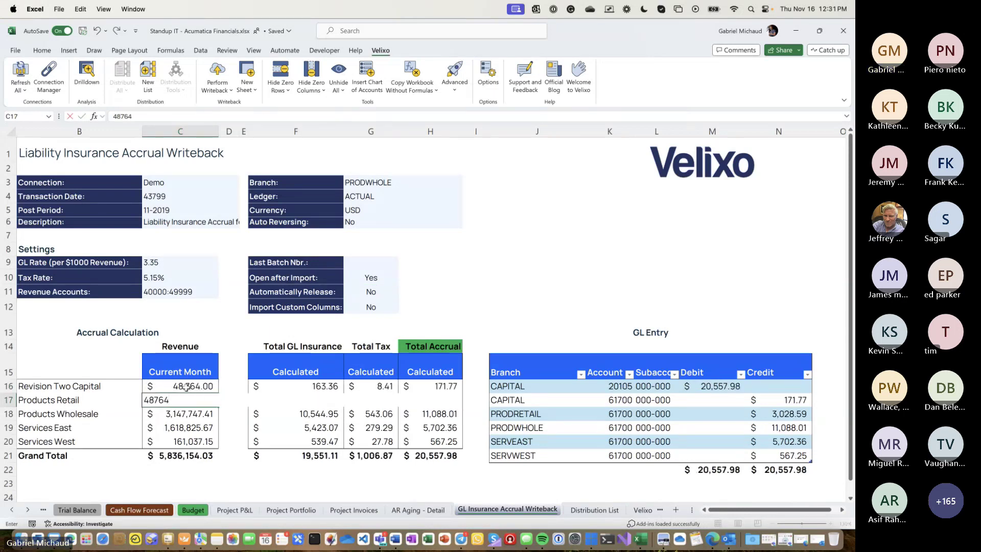
key(Return)
text(48764)
key(Return)
text(49874)
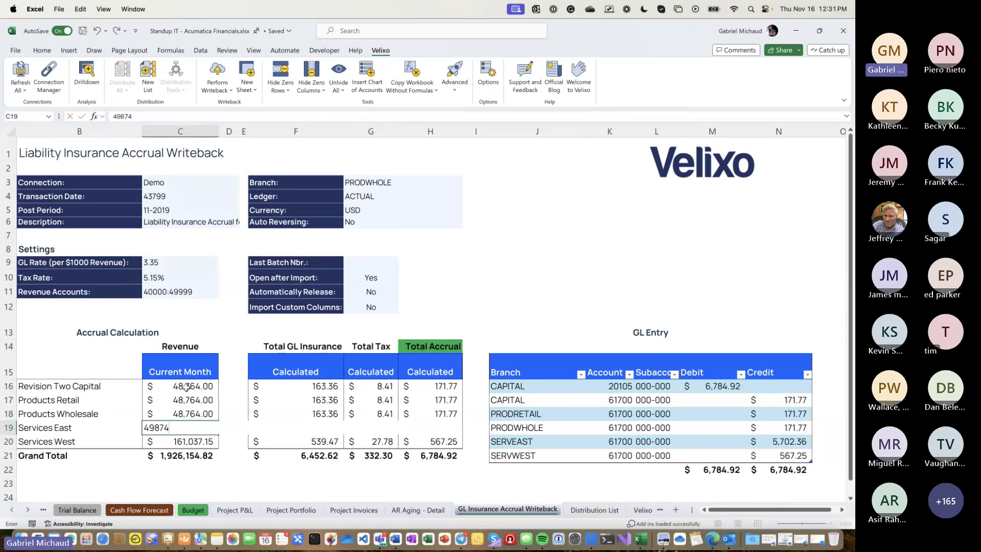
key(Up)
key(Down)
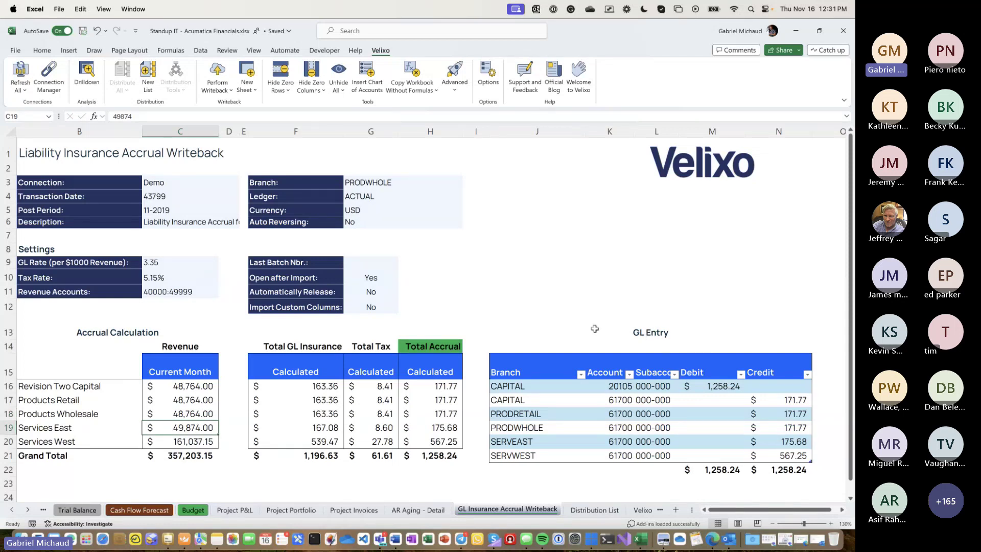
click(772, 402)
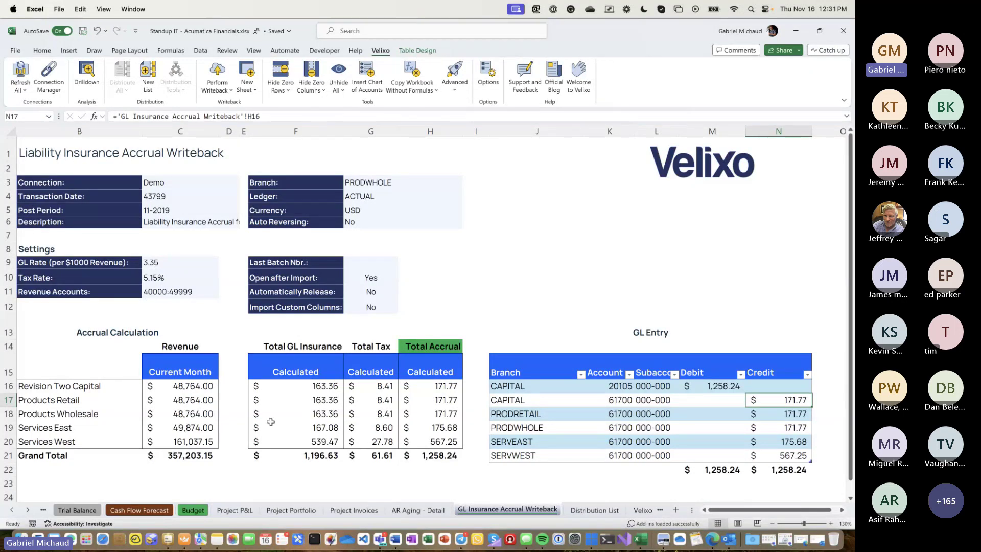
click(214, 387)
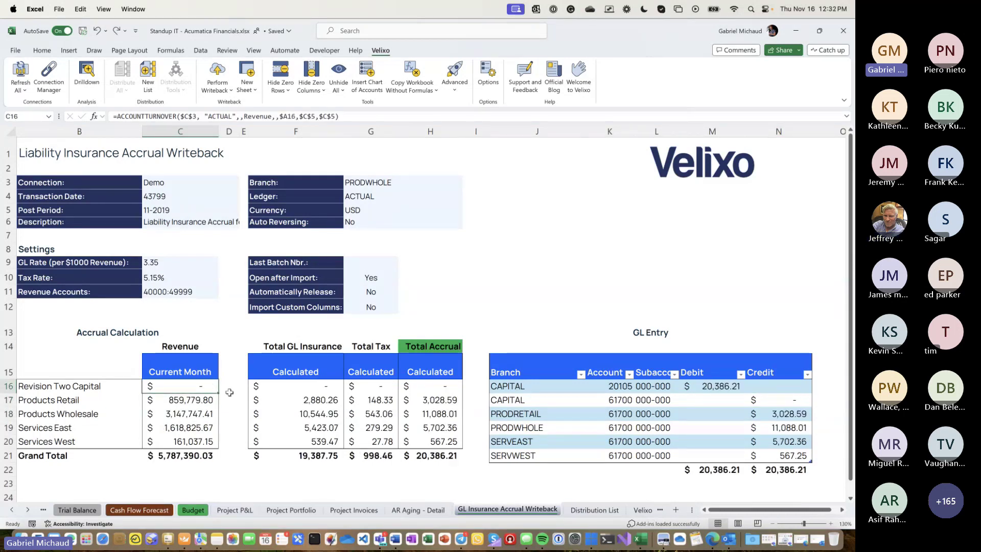
- Change the Post Period from 11-2019 to 12-2019
double_click(148, 211)
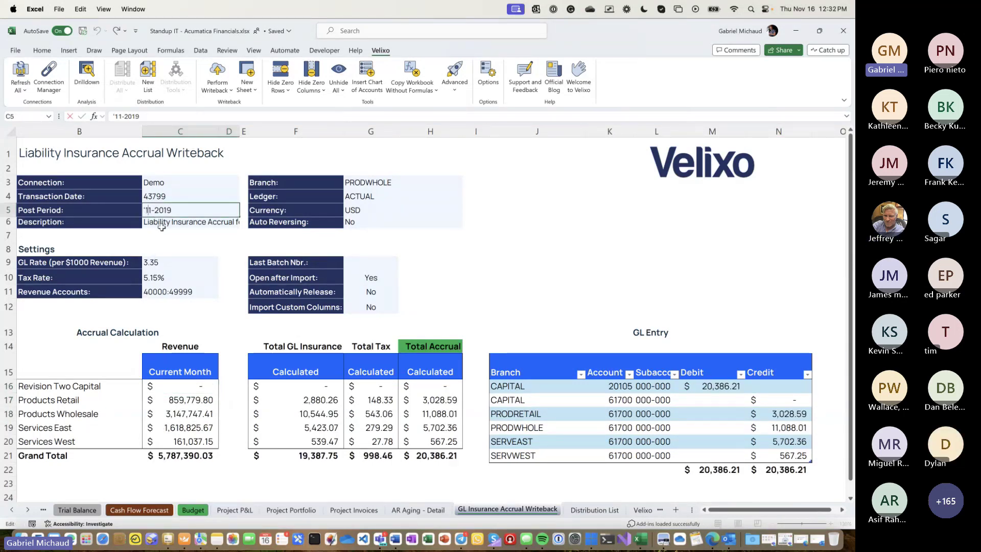
key(BackSpace)
text(2)
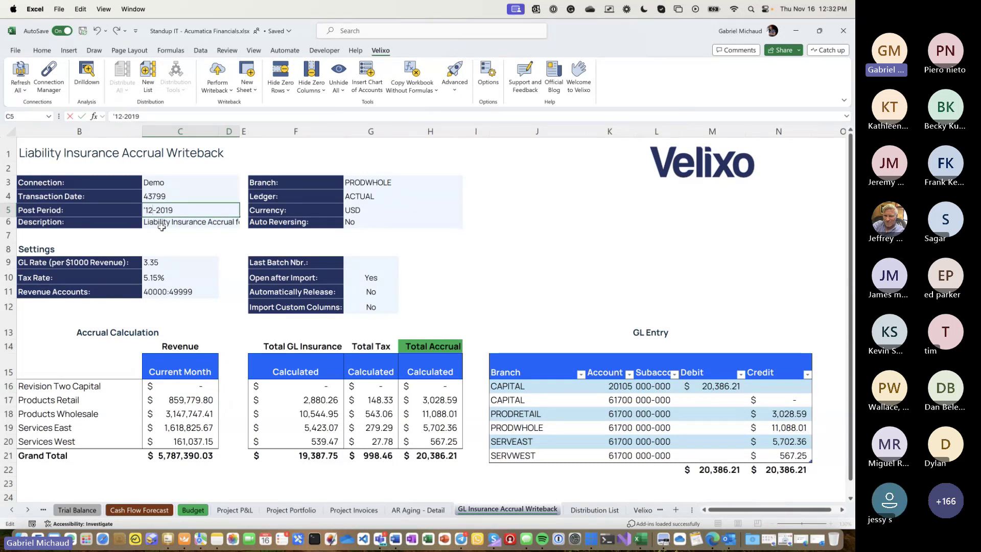
key(Return)
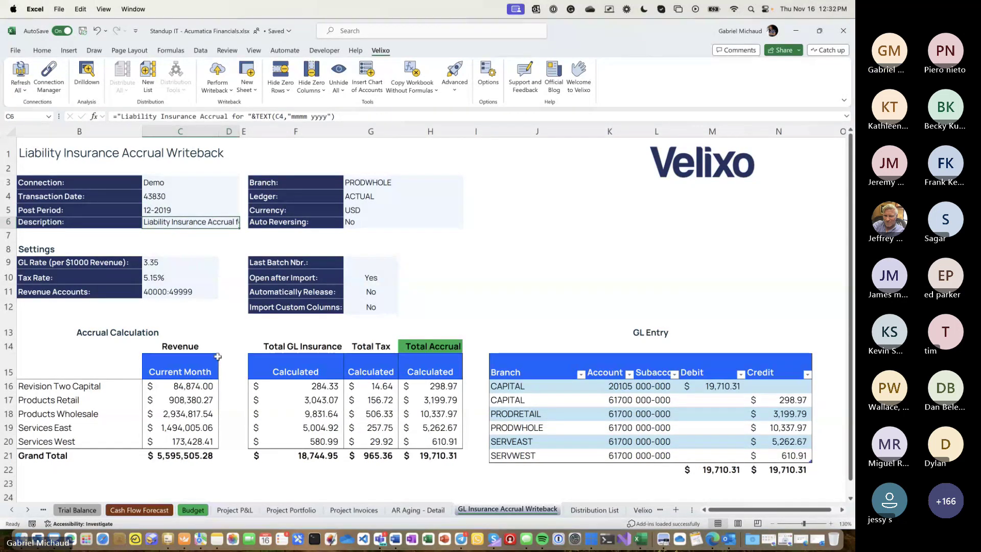
- Enter a GL rate of 3.25 and post the December 2019 accrual journal via Velixo writeback
click(171, 248)
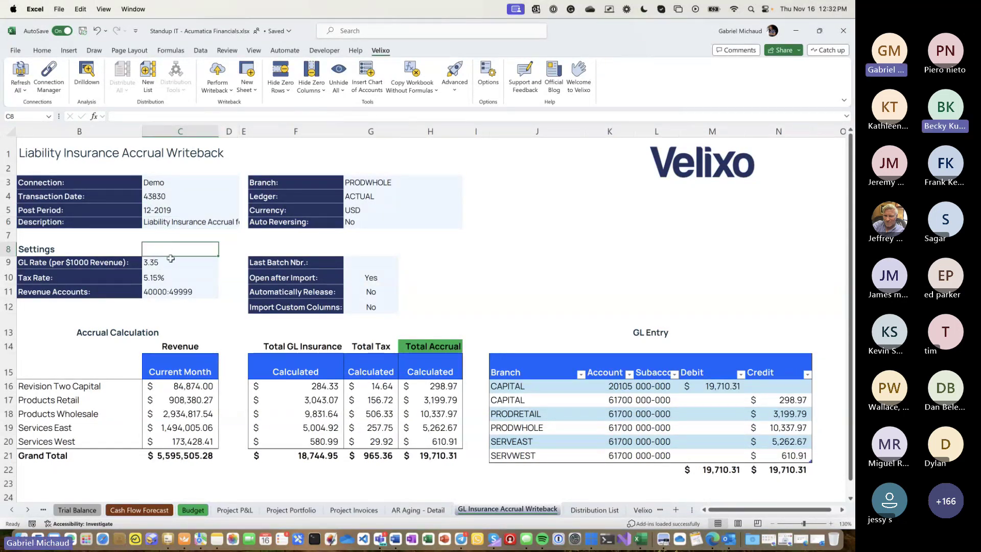
click(170, 259)
text(3.25)
key(Return)
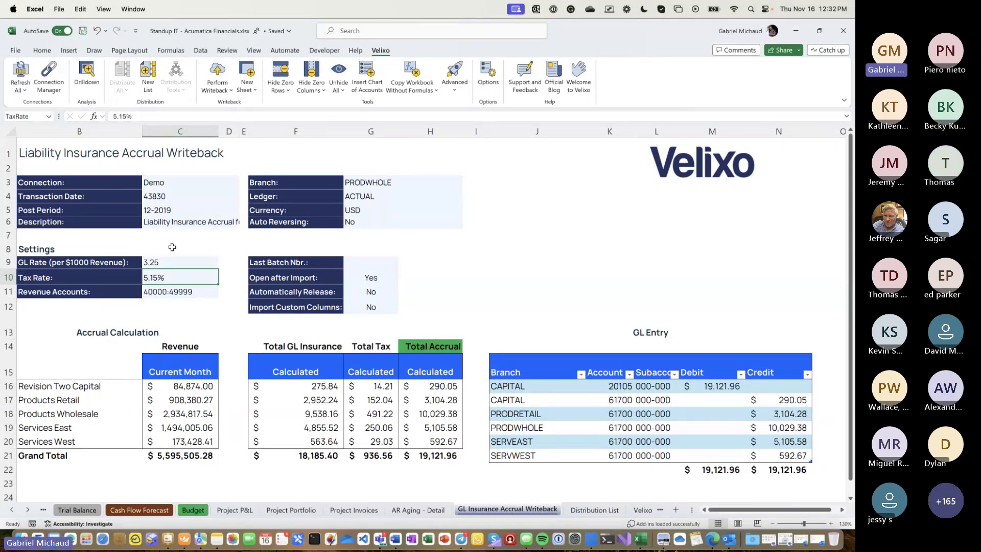
click(217, 72)
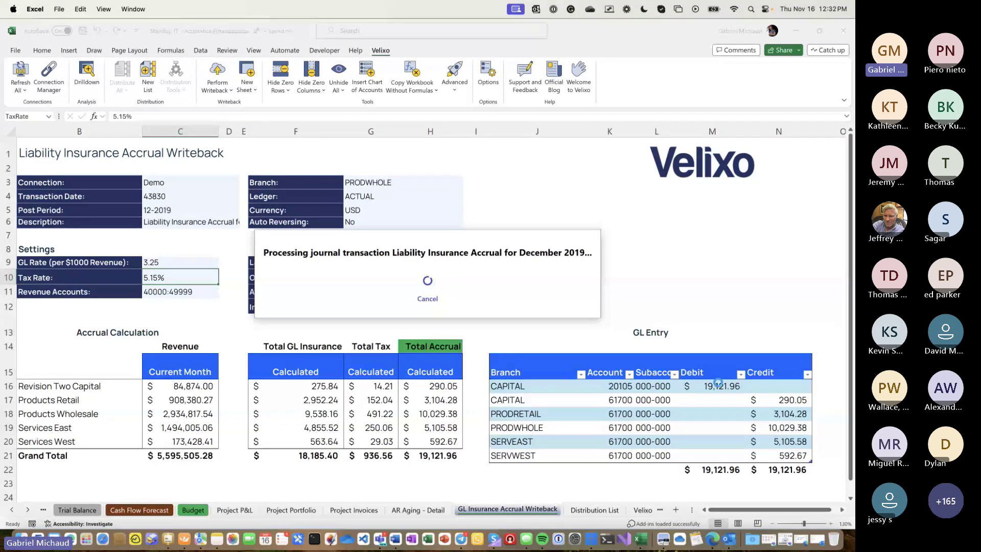
key(Return)
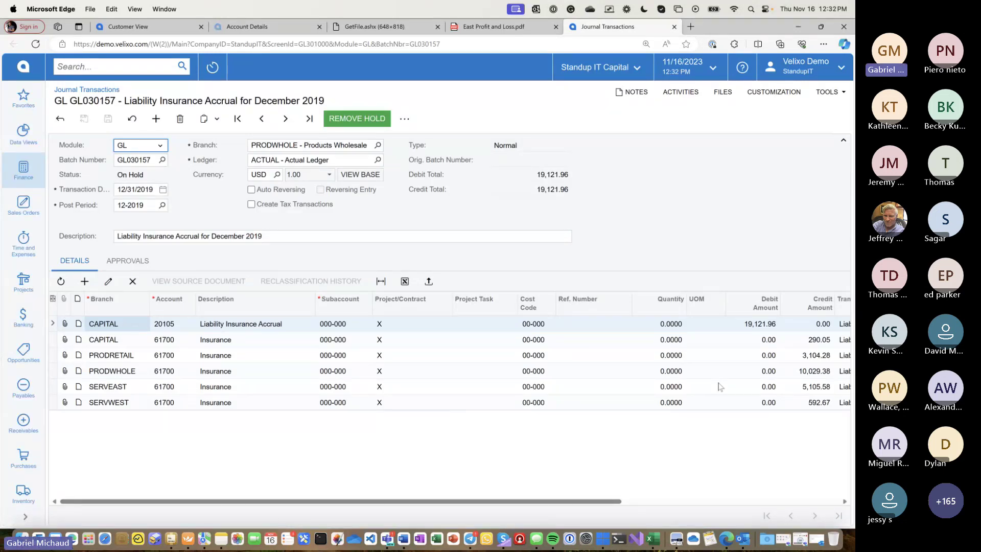
- Check the new journal's Created On time in Acumatica's Audit History, then return to the Excel accrual sheet
key(super+Tab)
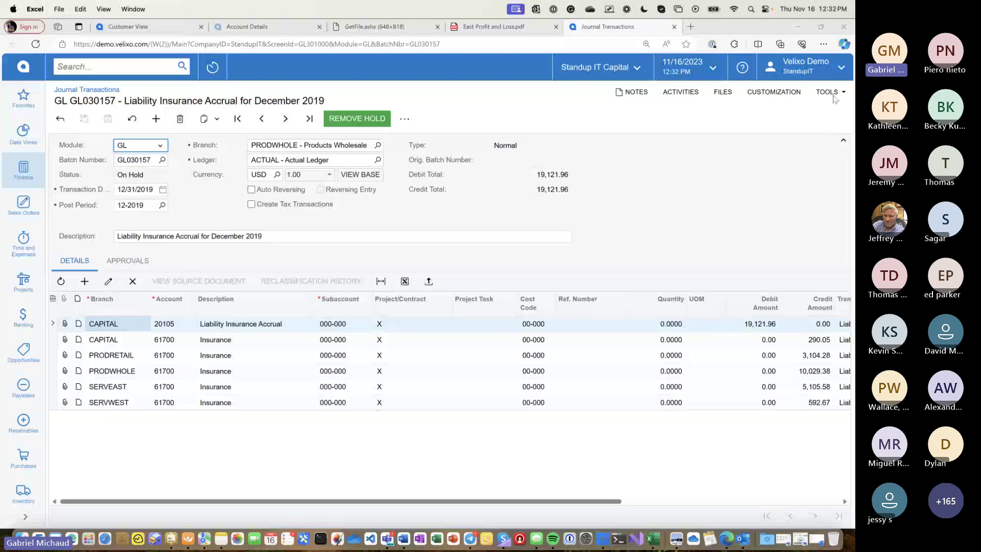
click(800, 126)
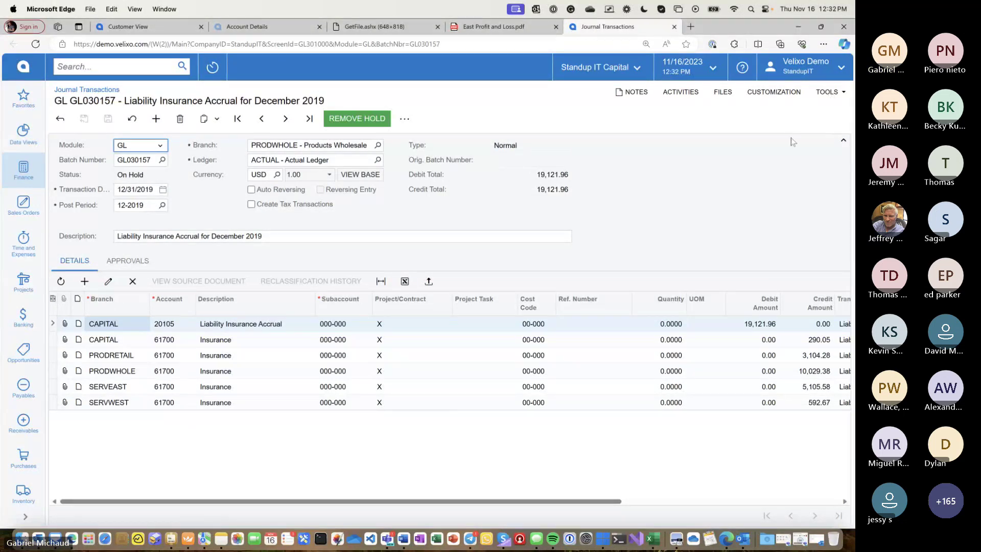
click(826, 92)
click(779, 207)
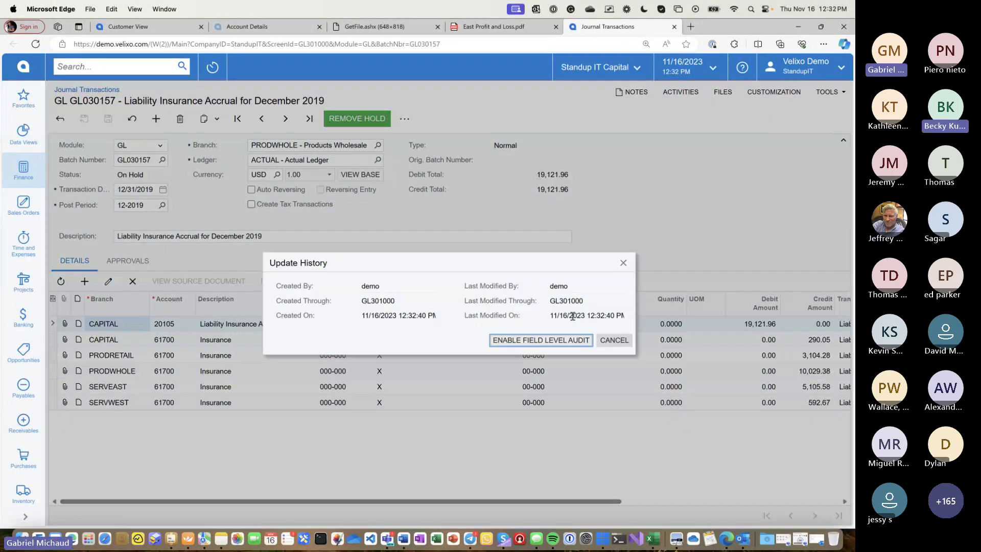
click(365, 316)
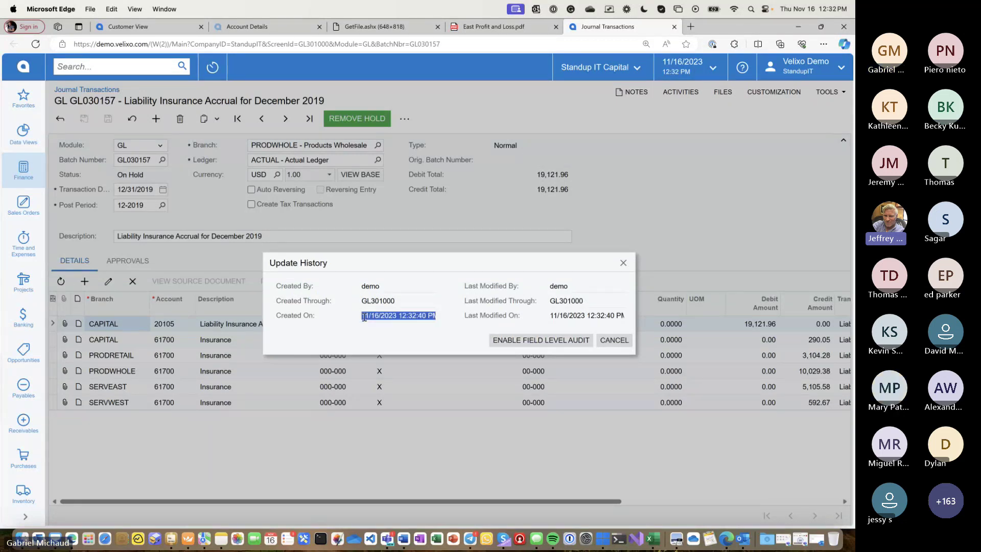
key(alt+Tab)
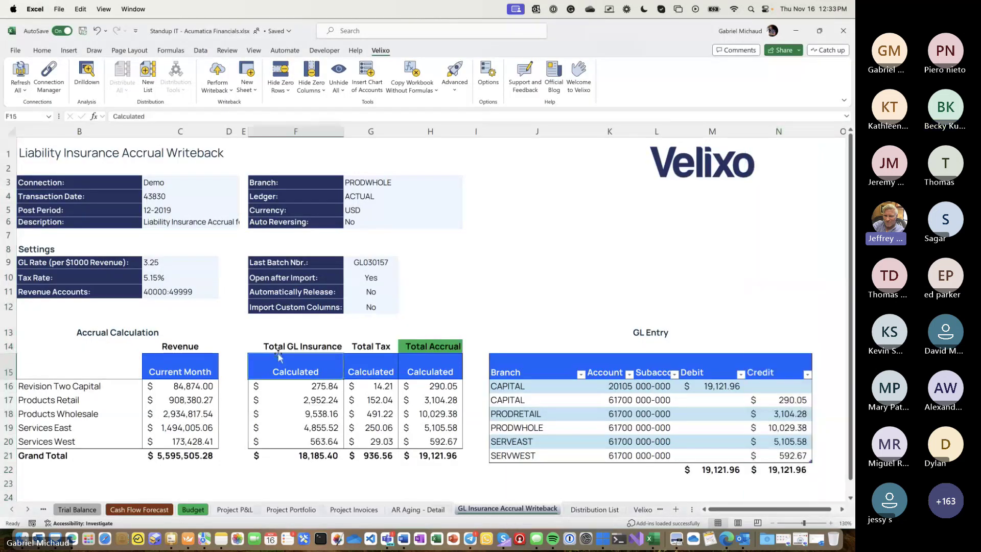
click(277, 349)
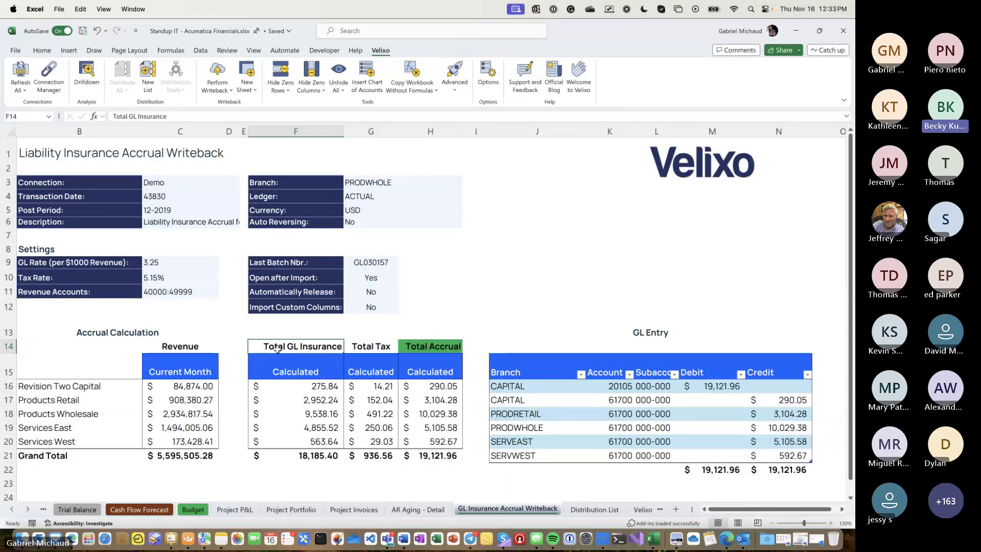
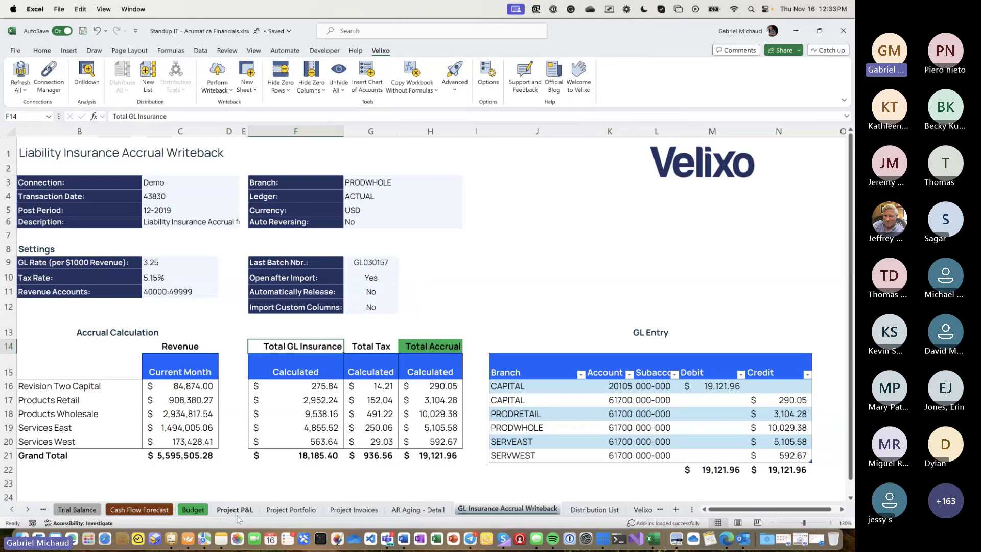
- Show the Project P&L sheet at 100% zoom and preview 1003REST before returning C4 to 1002HOTEL
click(236, 511)
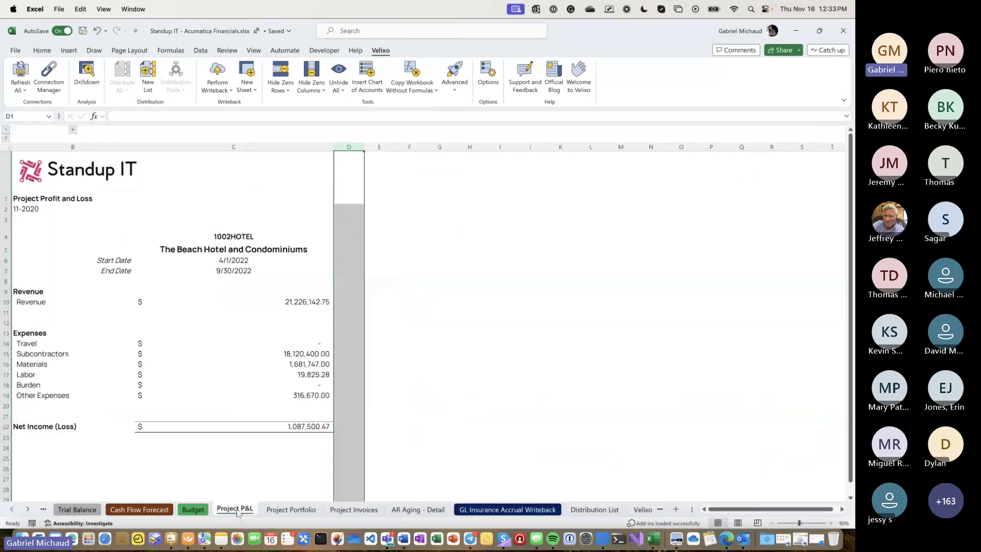
click(464, 331)
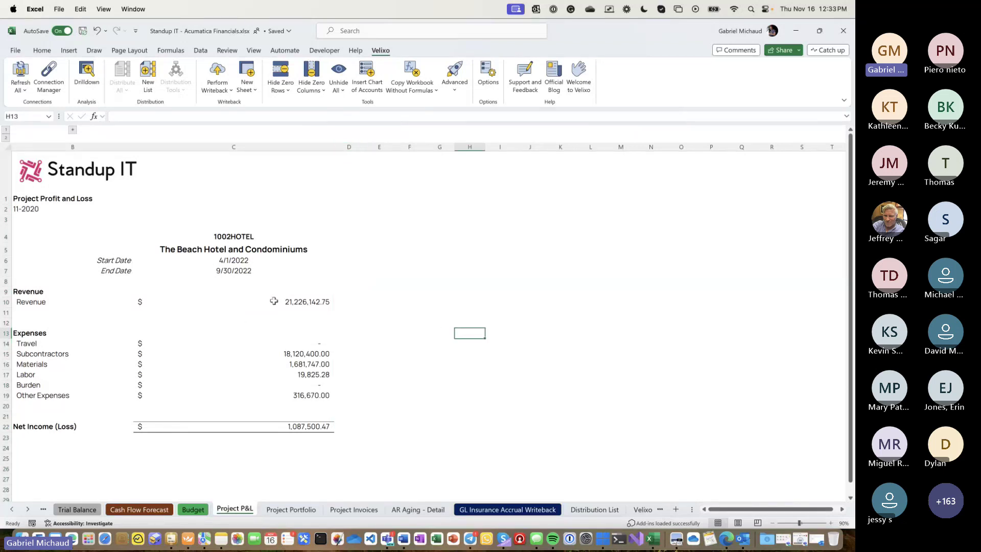
click(831, 522)
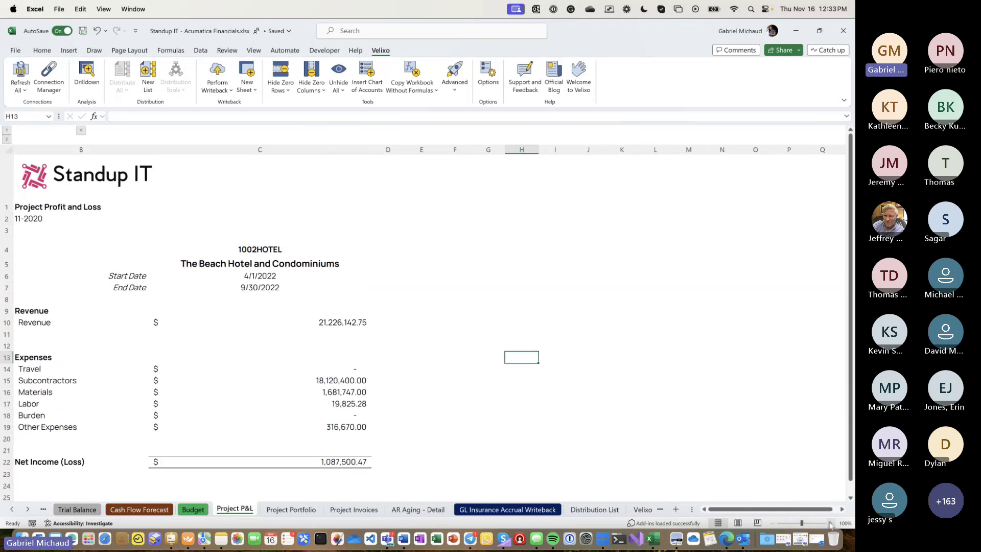
click(248, 150)
click(316, 251)
click(375, 251)
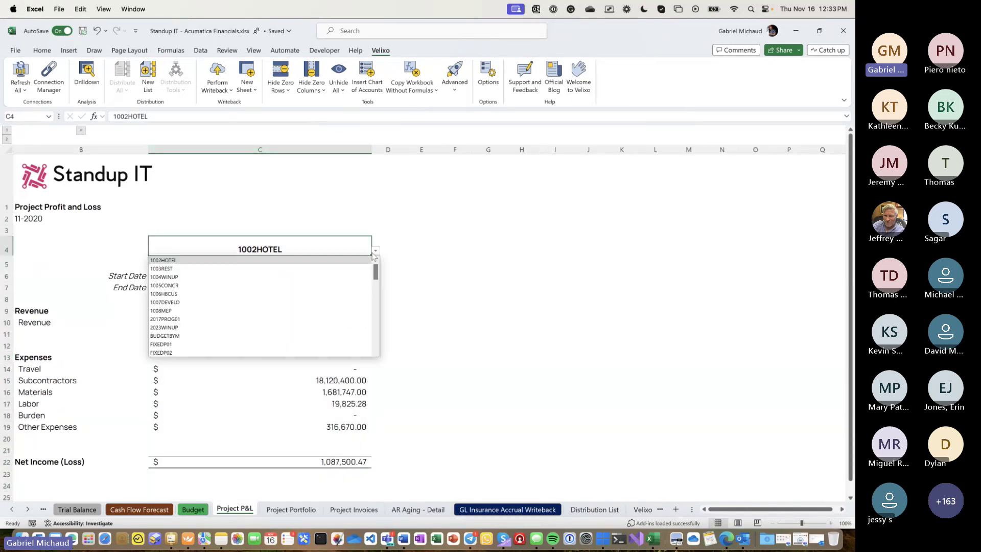
click(354, 269)
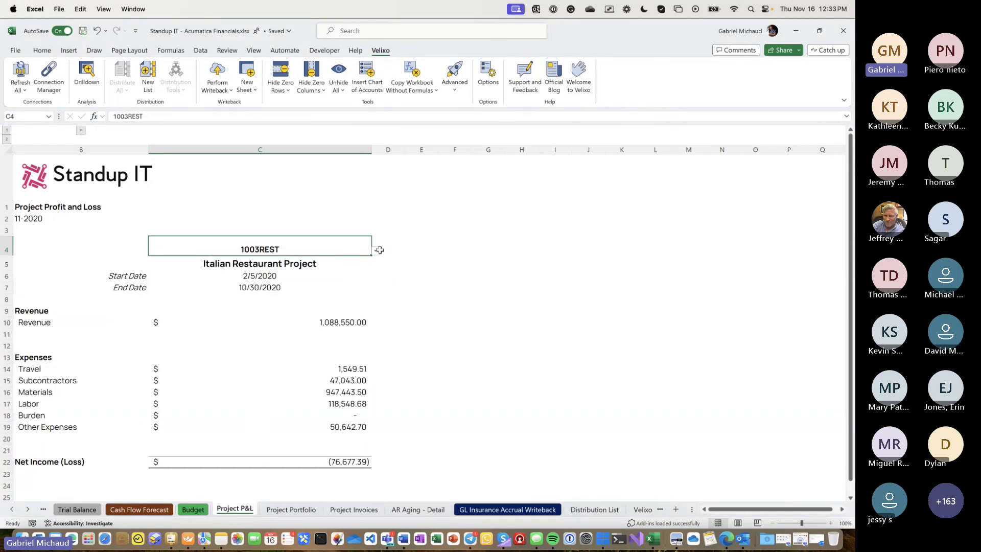
click(379, 250)
click(335, 262)
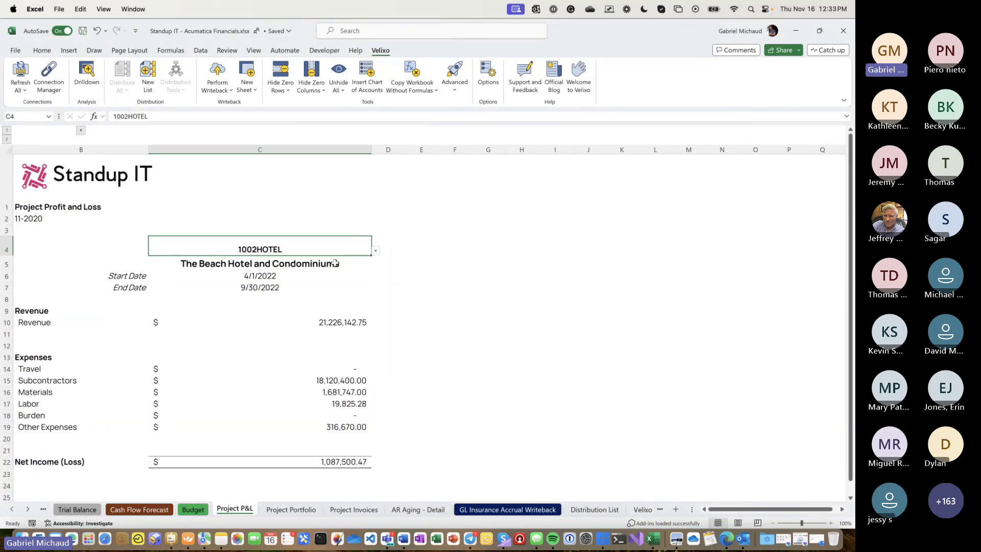
- Copy column C into column D and set D4 to project 1003REST
click(322, 147)
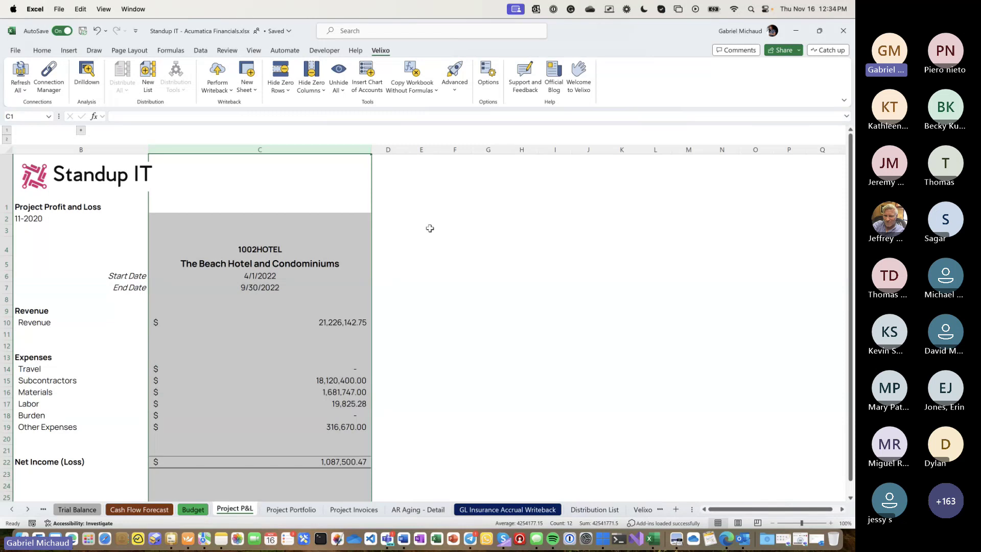
key(super+c)
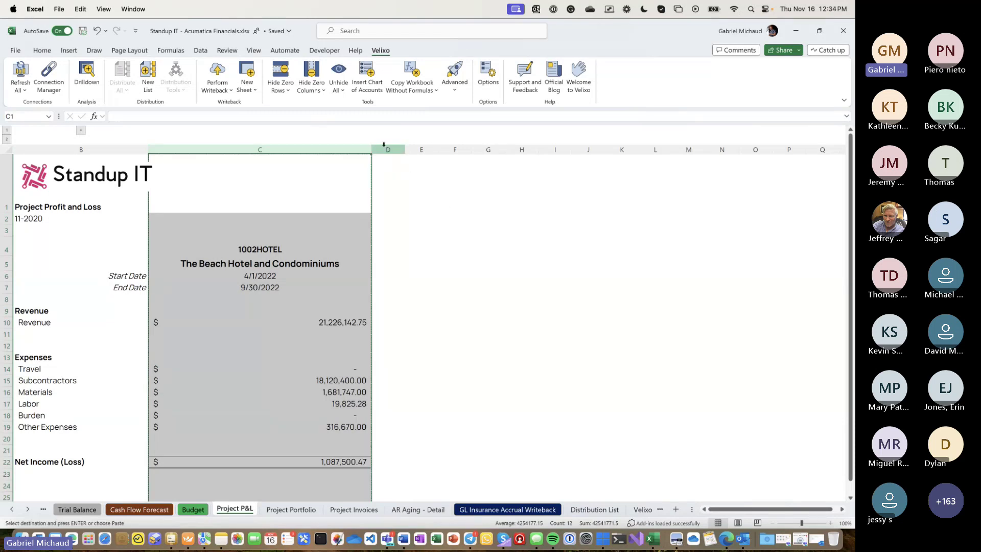
click(384, 144)
key(super+v)
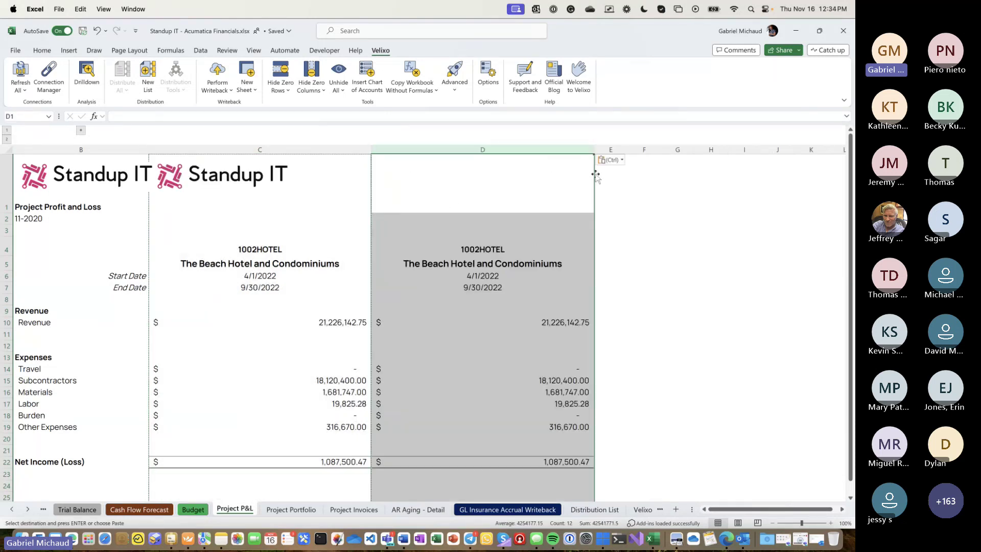
click(574, 252)
click(598, 251)
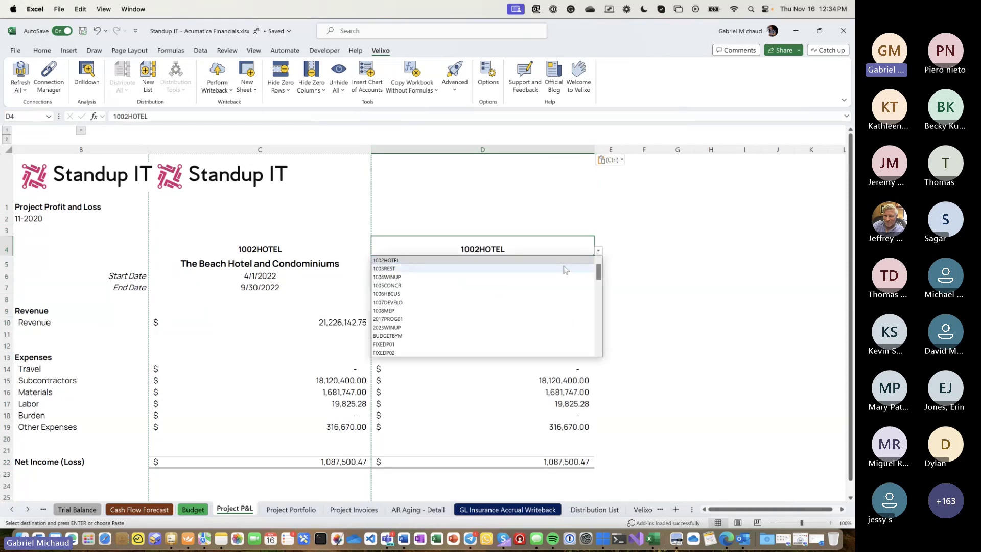
click(565, 270)
- Copy column D into column E, set E4 to 1005CONCR, and check E10's Revenue formula
click(562, 148)
key(super+c)
click(610, 149)
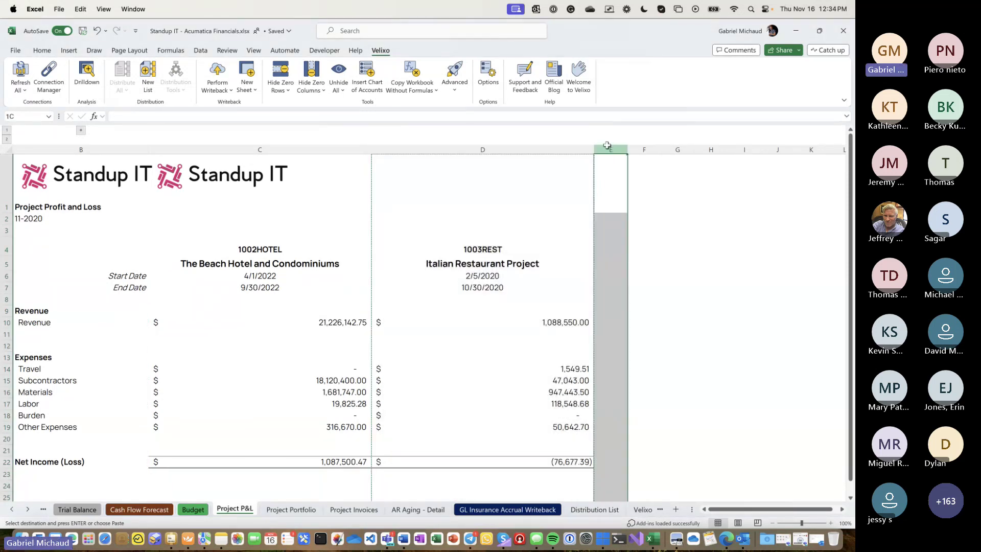
key(super+v)
click(788, 248)
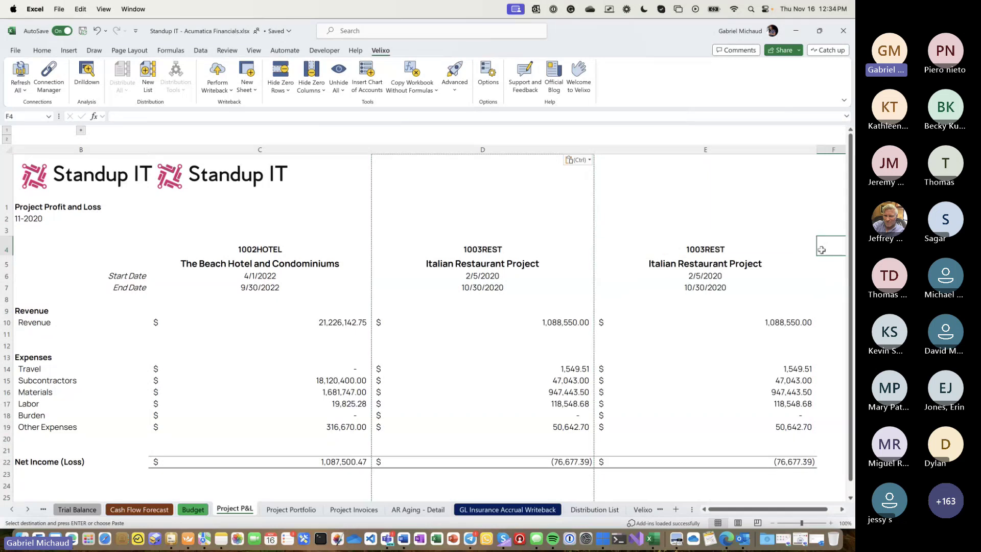
click(820, 252)
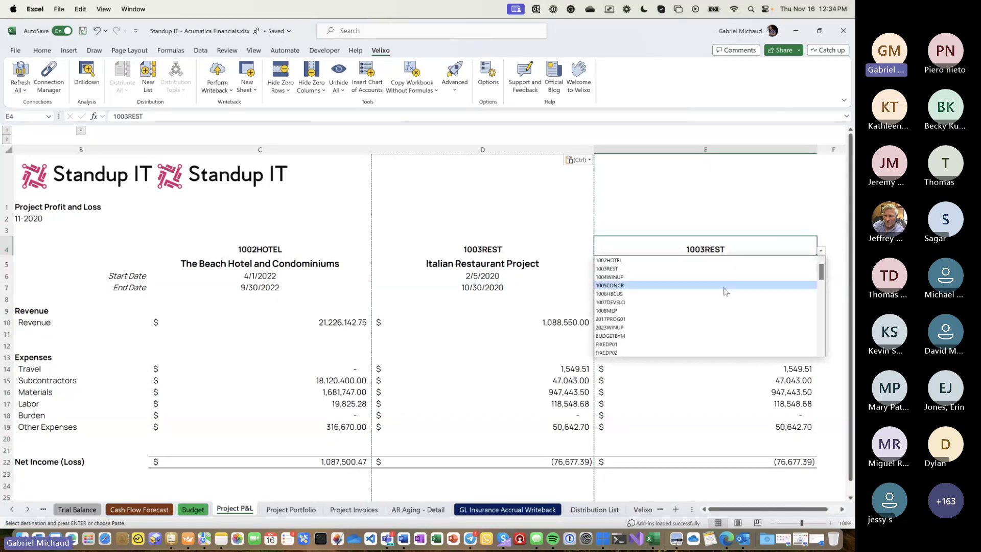
click(722, 287)
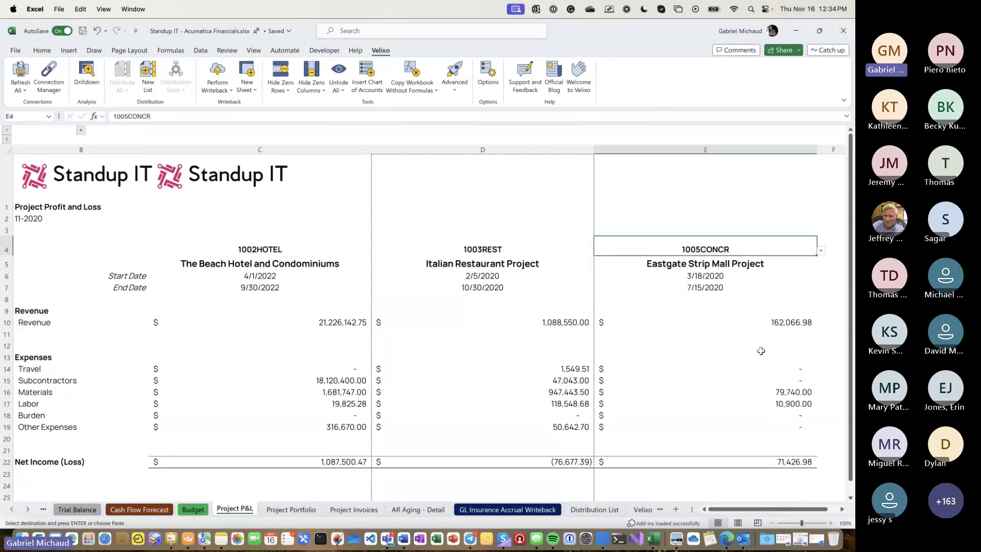
click(761, 324)
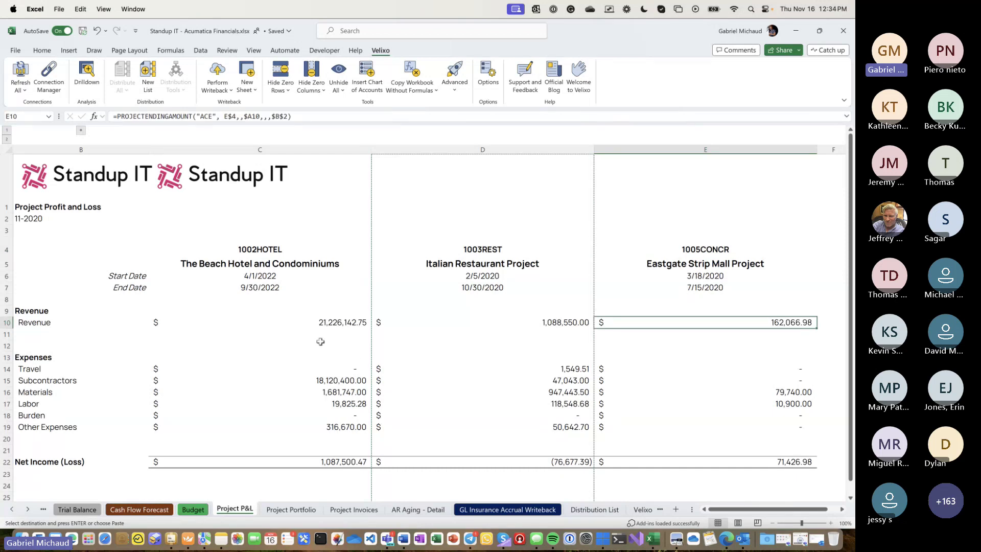
click(322, 322)
click(202, 116)
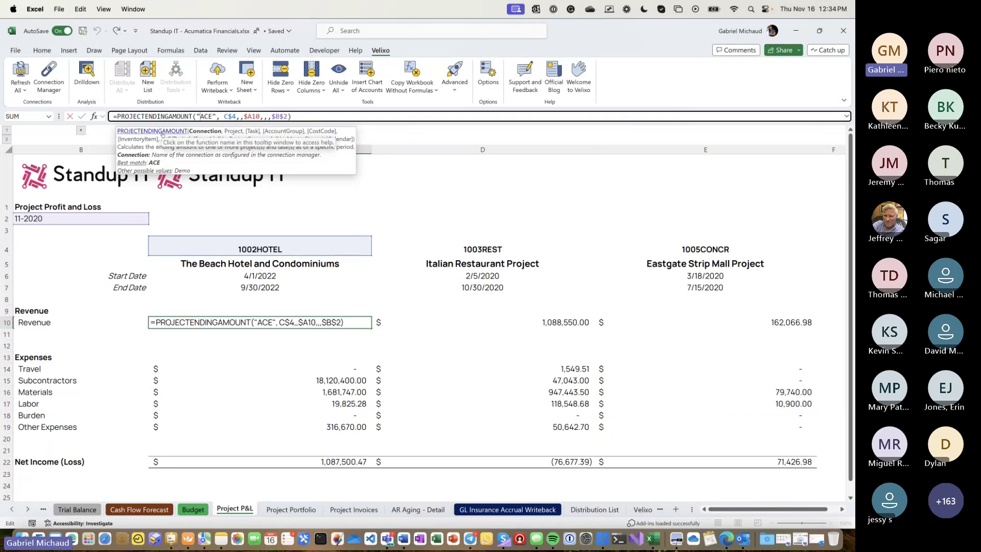
click(229, 116)
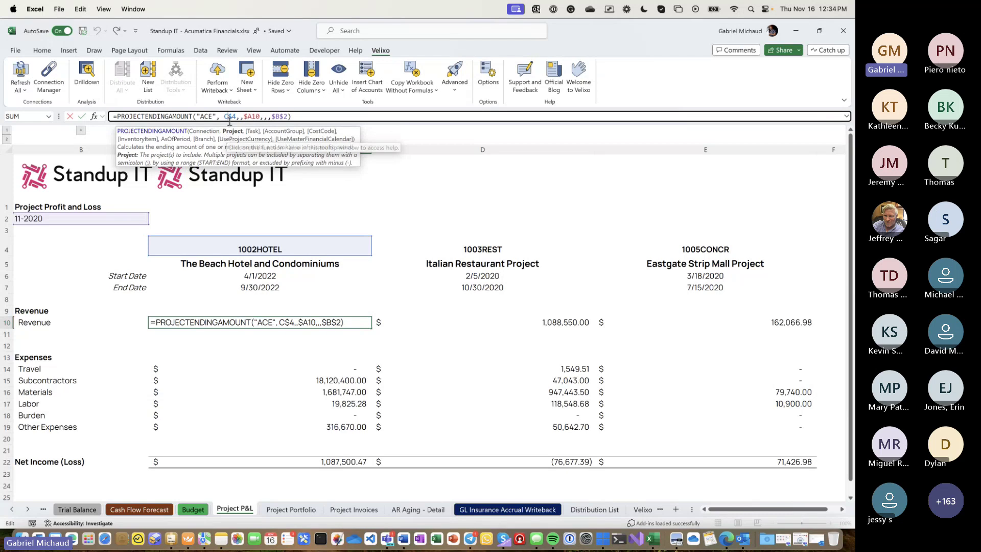
click(240, 116)
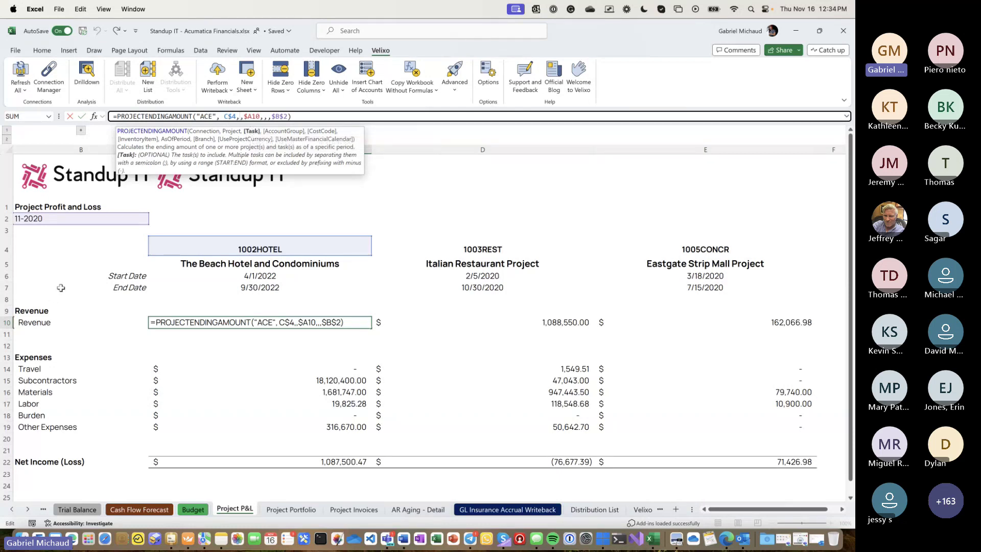
click(251, 117)
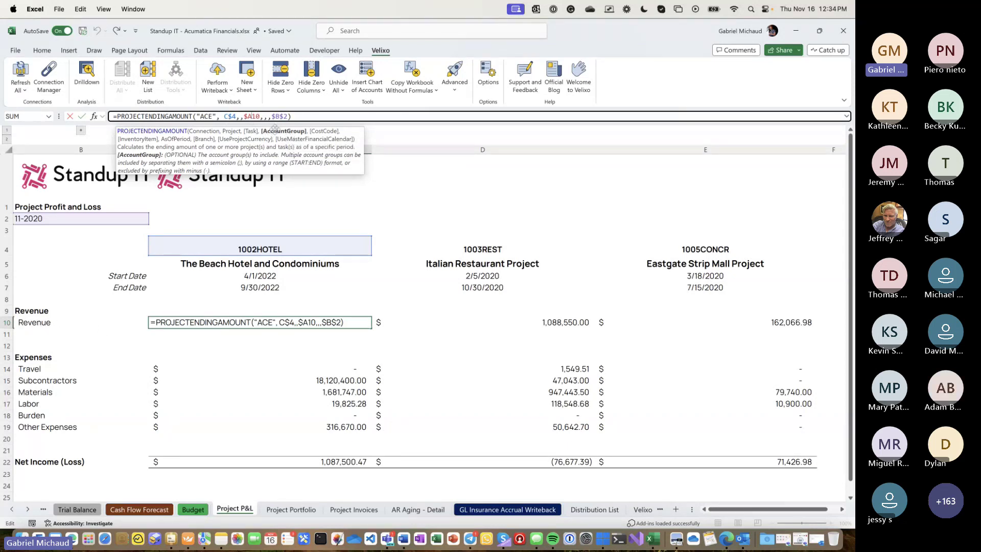
click(274, 117)
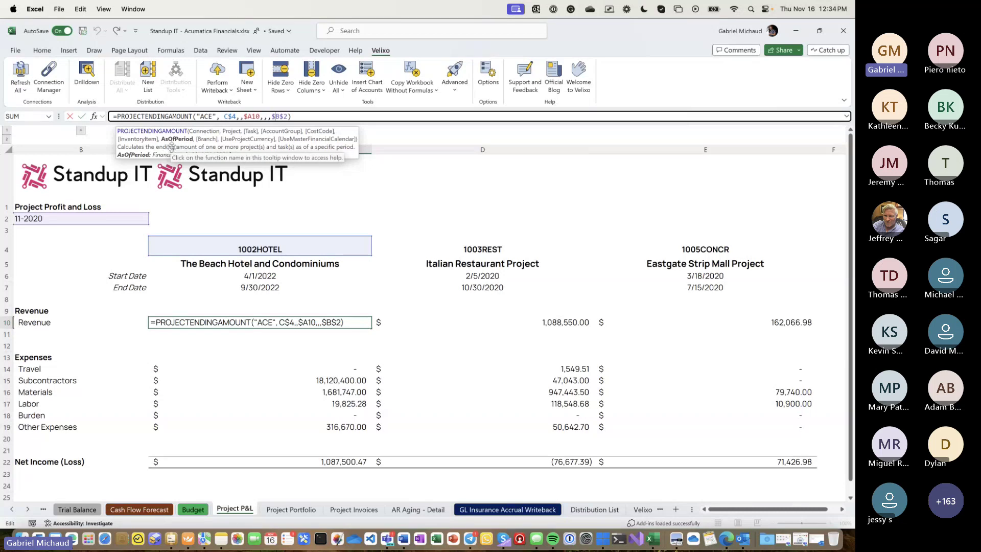
key(Escape)
click(67, 221)
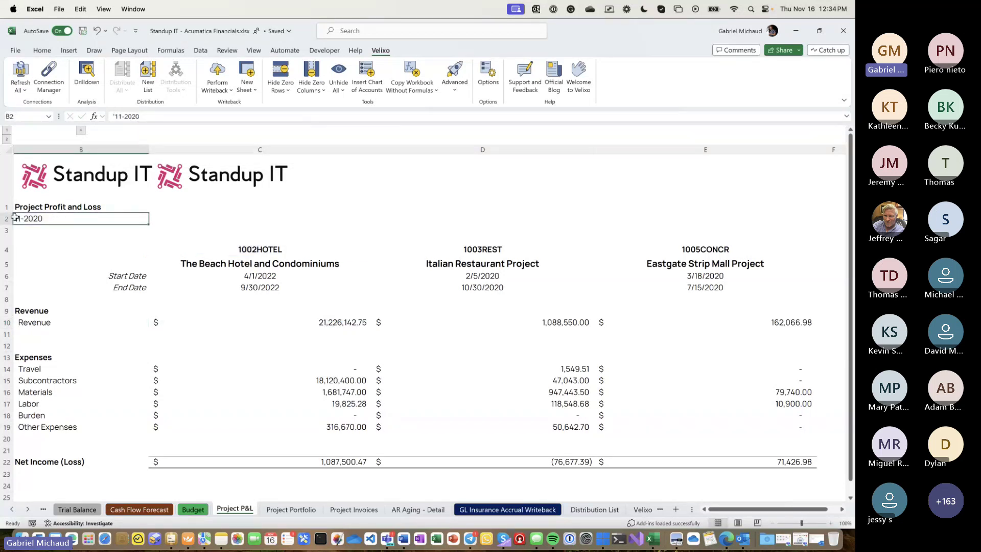
- Change the P&L period in B2 from 11-2022 to 11-2023
double_click(51, 222)
key(BackSpace)
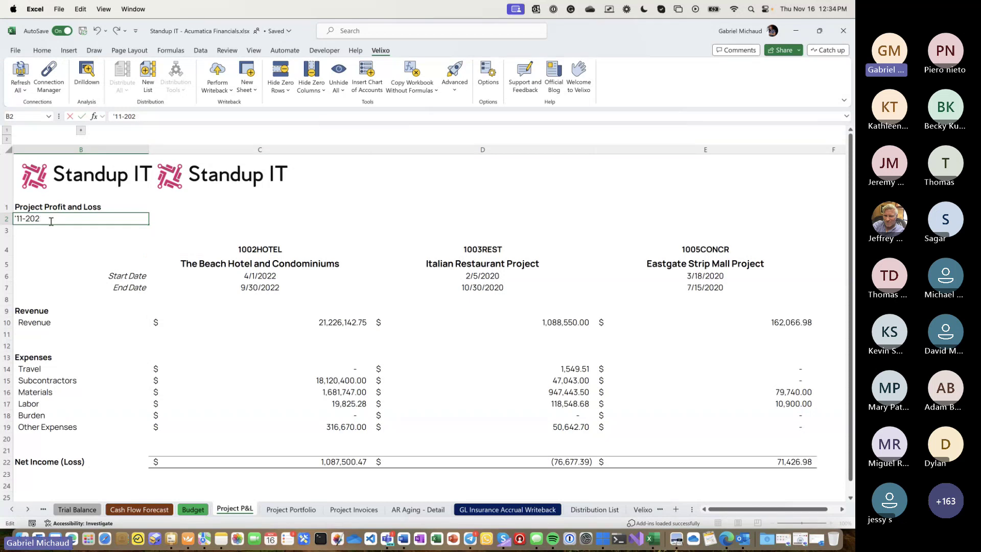
text(2)
key(Return)
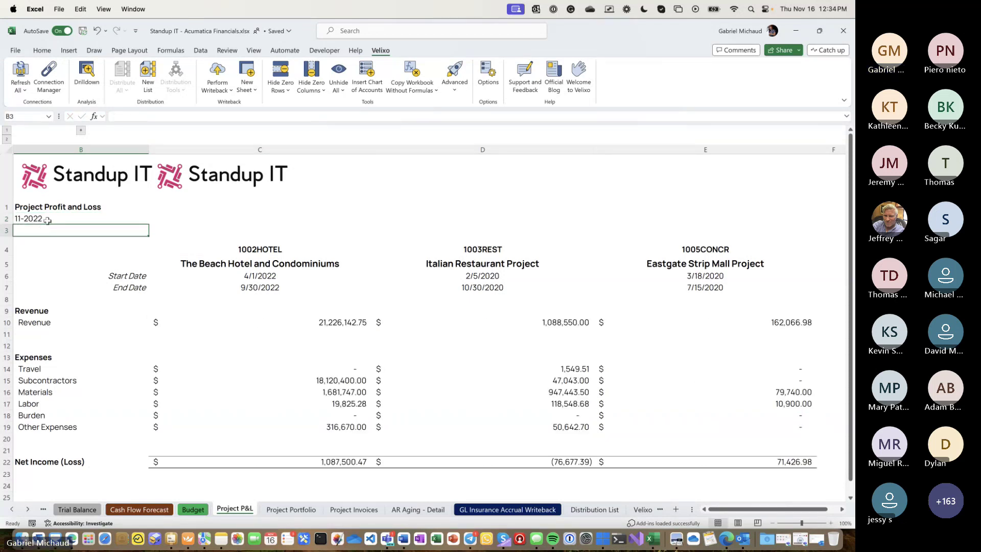
double_click(47, 220)
key(BackSpace)
text(3)
key(Return)
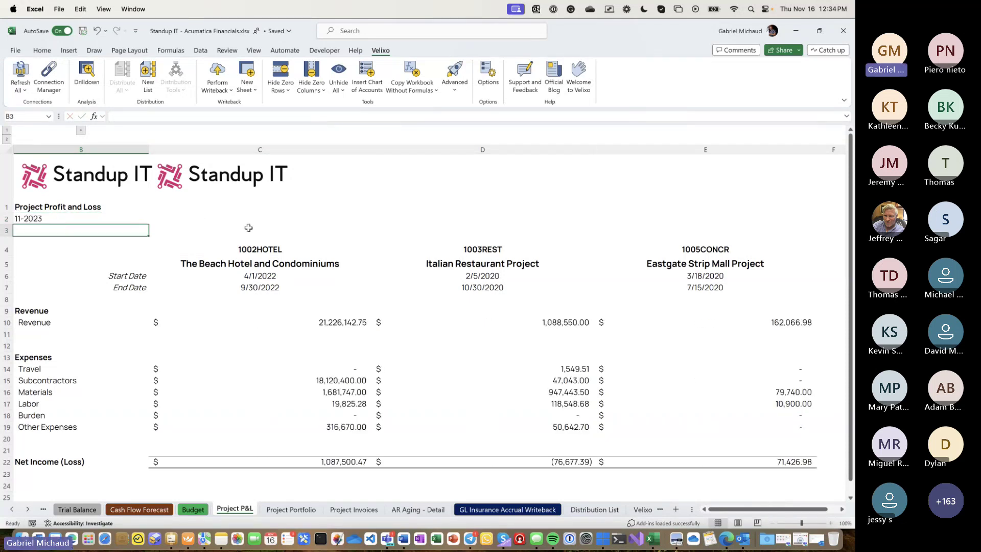
- Try 1004WINUP in D4, switch back to 1003REST, and dismiss the e-mail notification
click(492, 252)
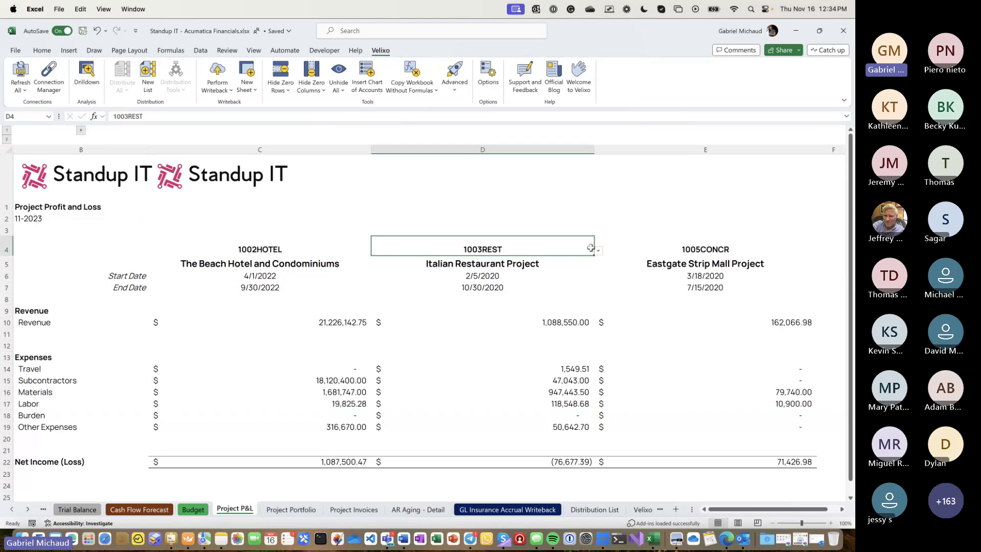
click(598, 250)
click(557, 276)
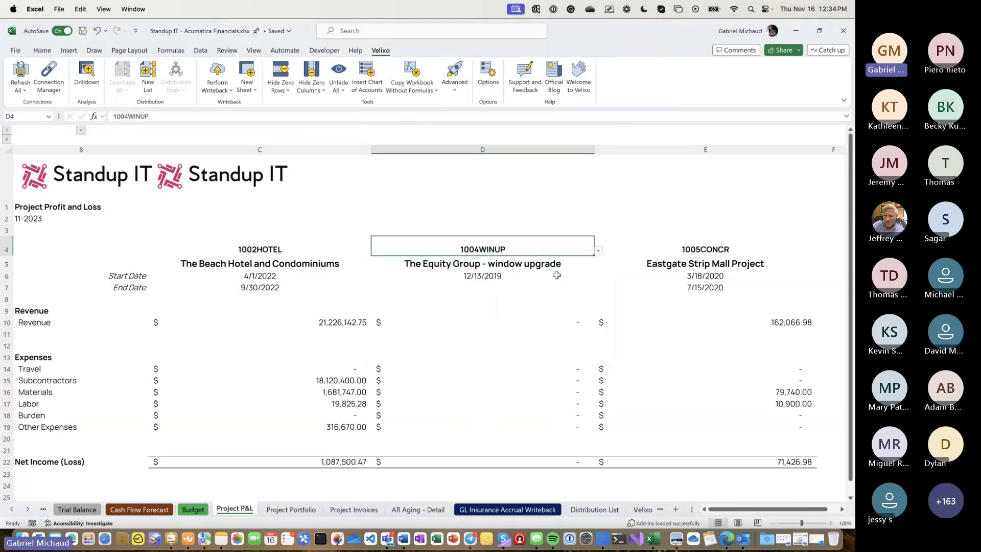
click(597, 250)
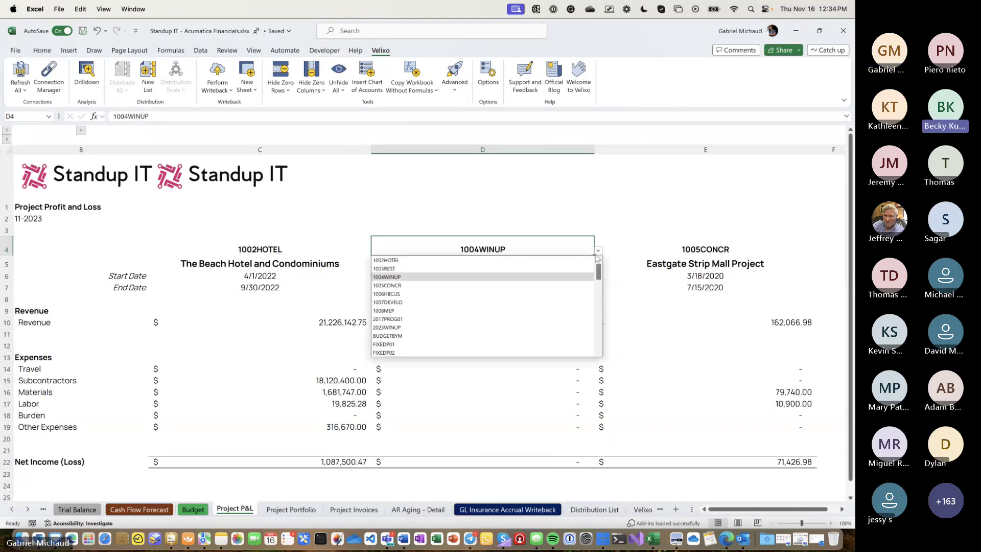
click(533, 269)
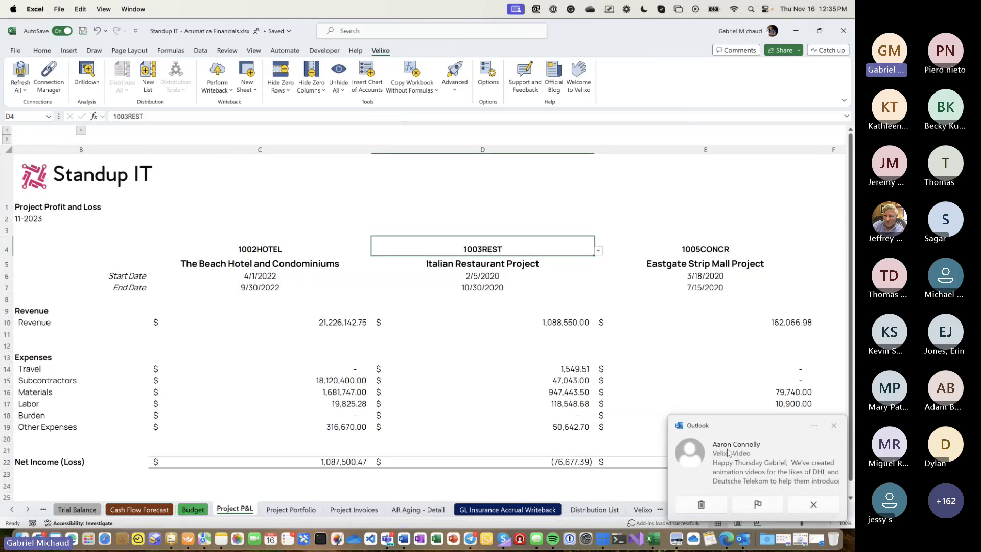
click(834, 424)
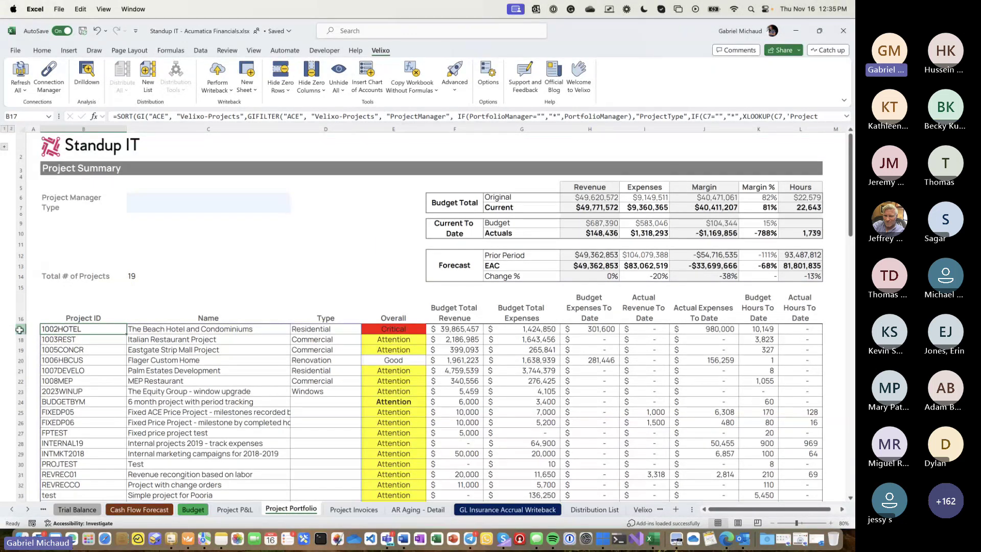
- Filter the portfolio by the Project Manager cell C6 to one manager, leaving 7 projects
click(20, 329)
click(20, 339)
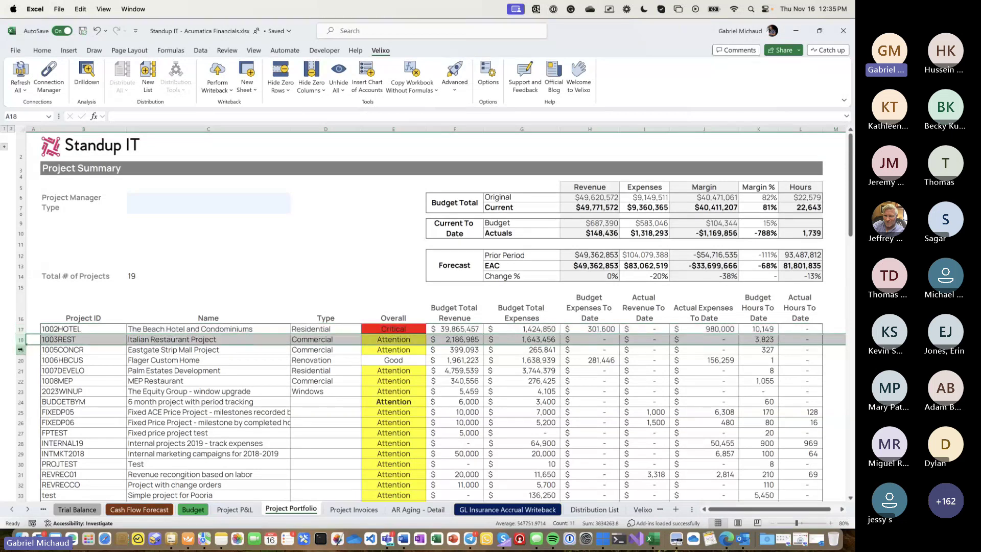
click(153, 197)
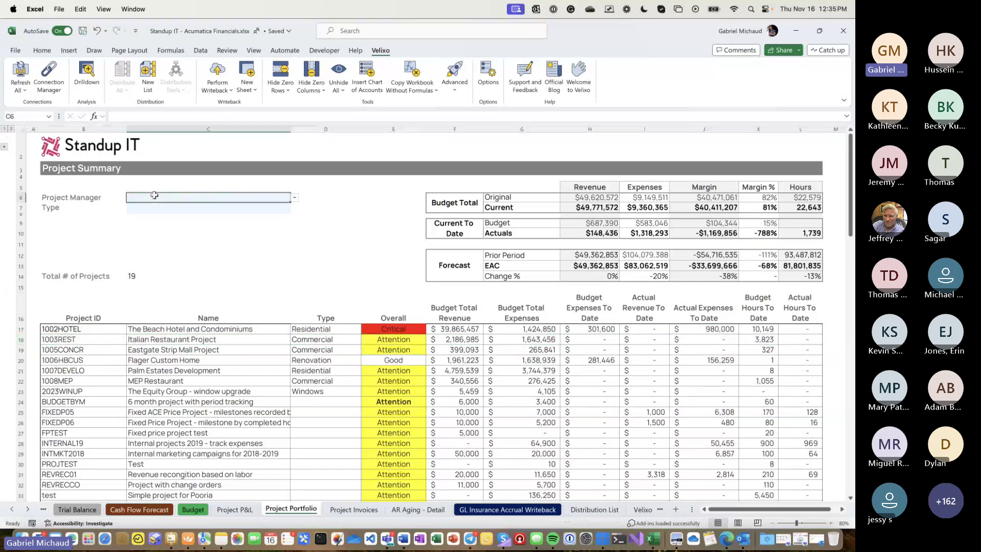
click(294, 197)
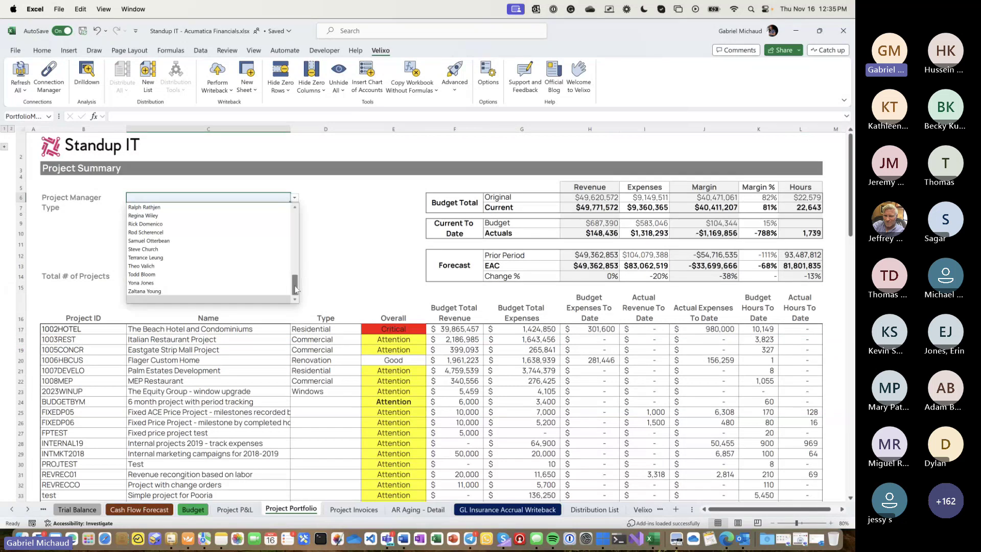
drag(296, 288, 294, 258)
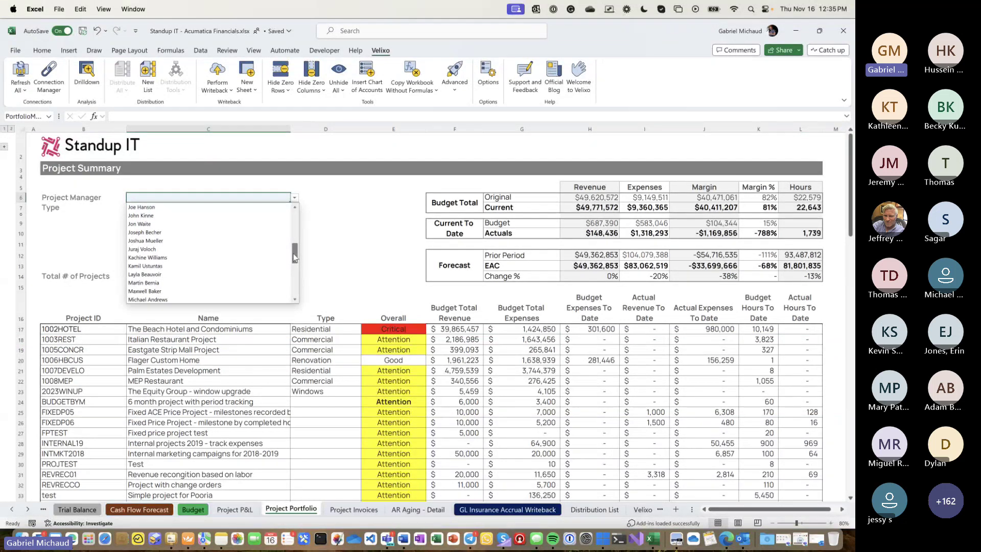
click(238, 215)
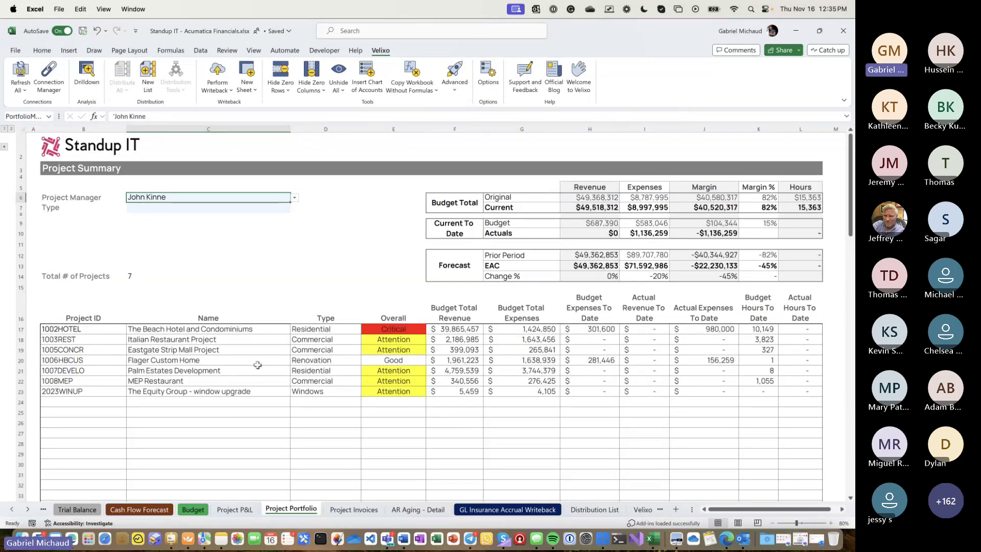
click(303, 327)
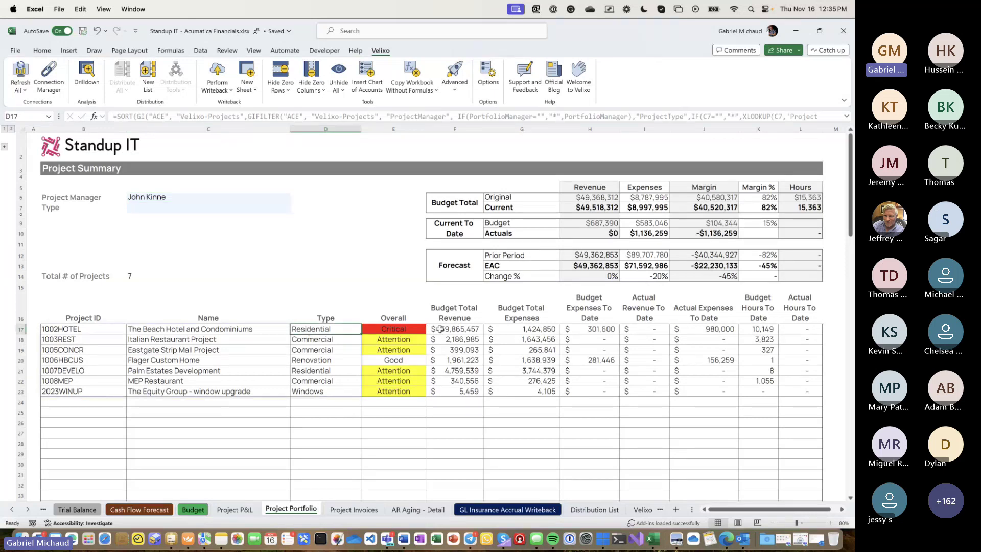
click(516, 320)
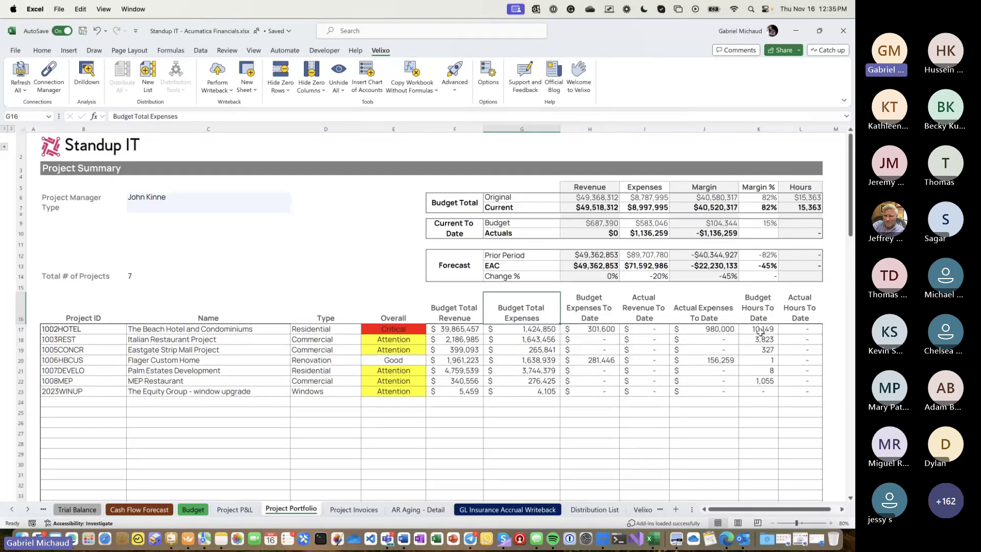
drag(759, 334, 787, 332)
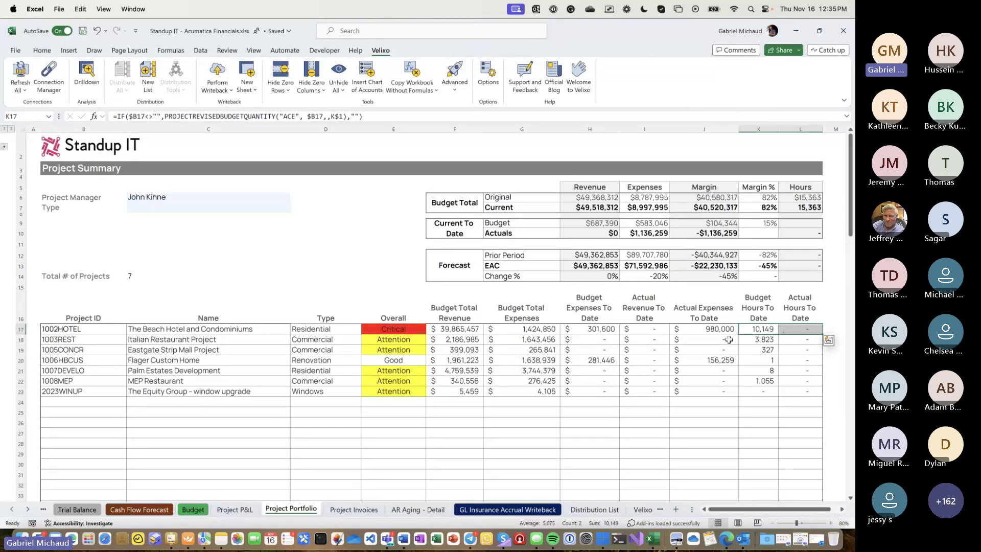
drag(381, 318, 373, 398)
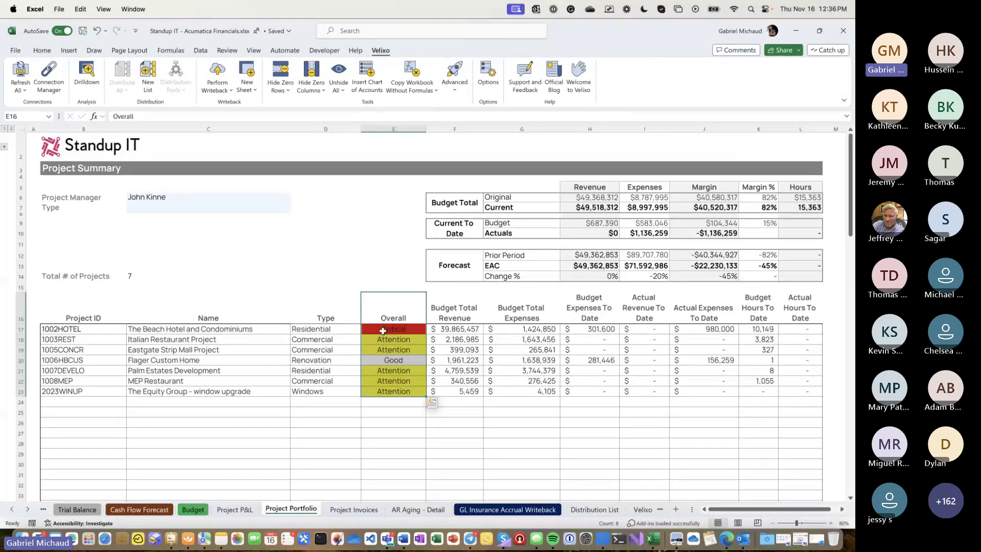
click(383, 330)
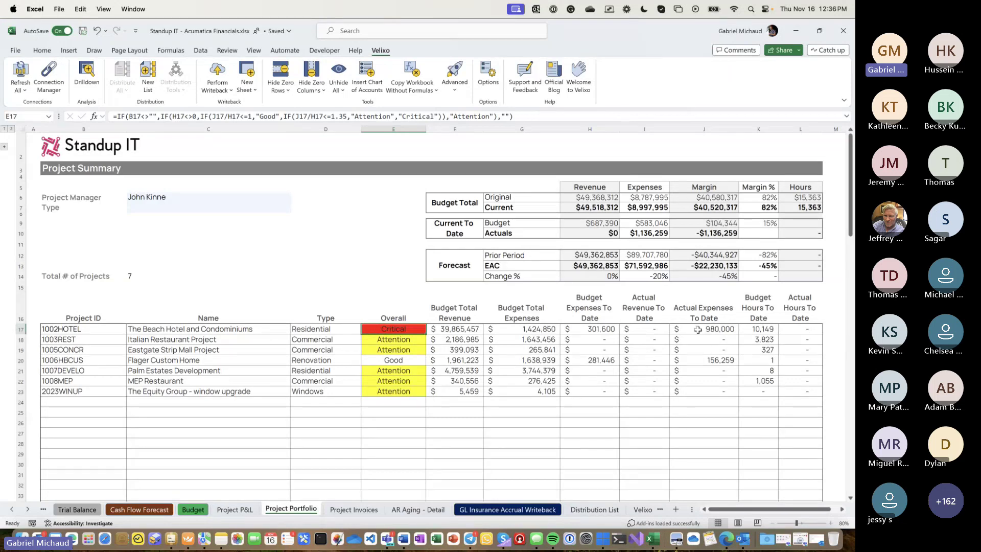
click(594, 330)
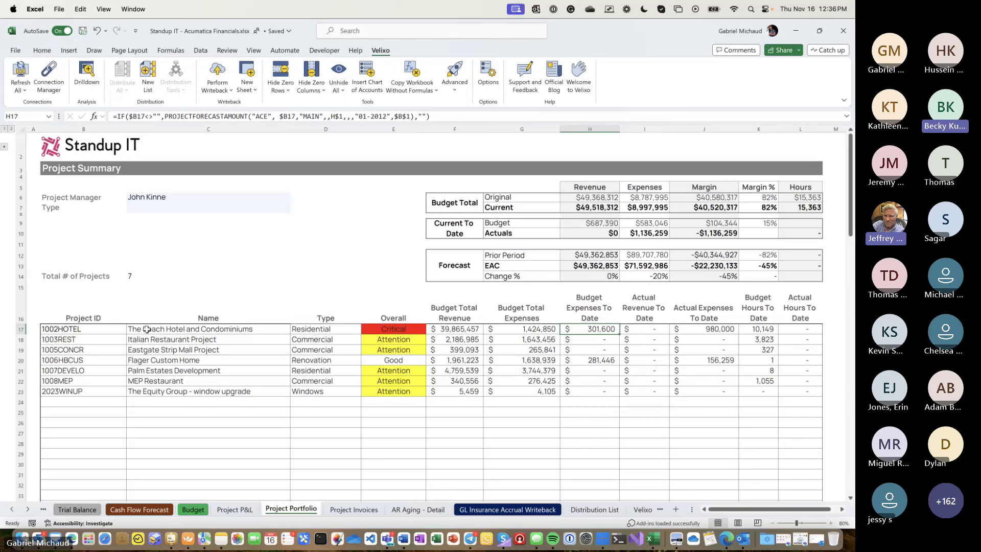
click(146, 329)
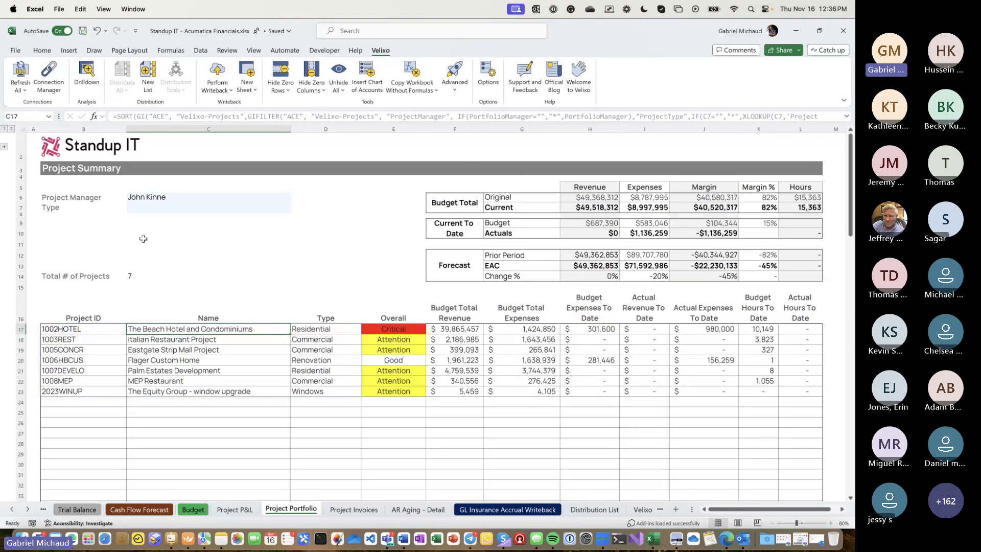
click(77, 206)
click(160, 207)
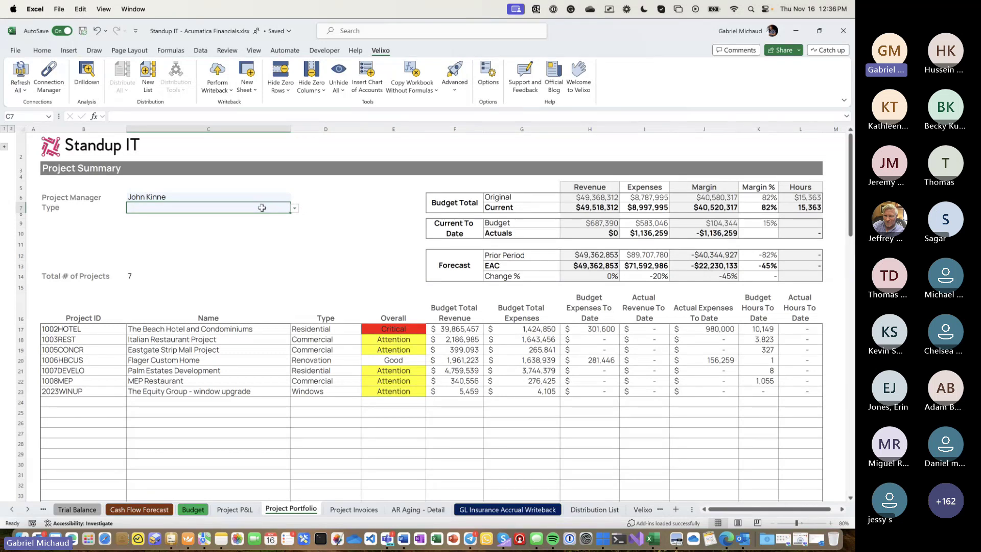
click(294, 210)
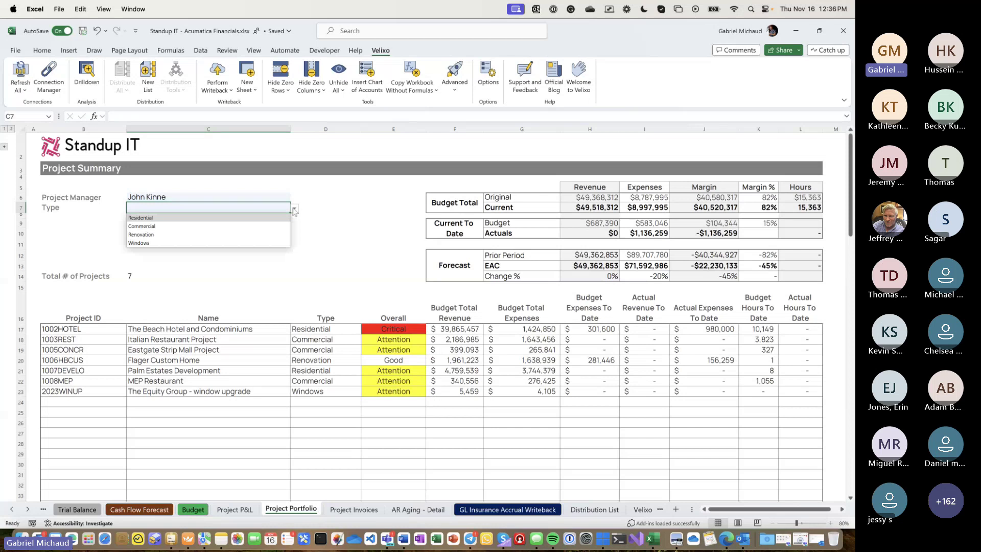
click(232, 228)
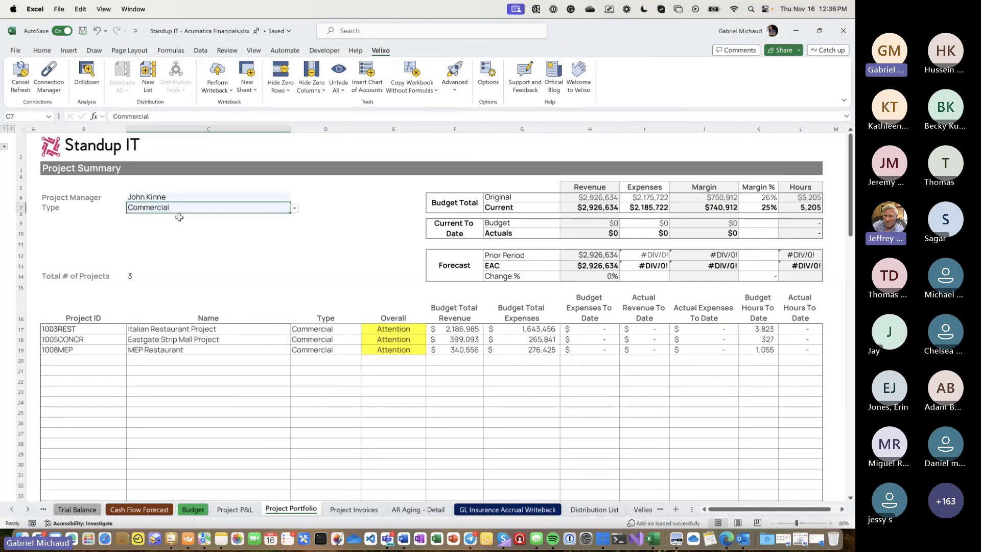
drag(18, 329, 18, 350)
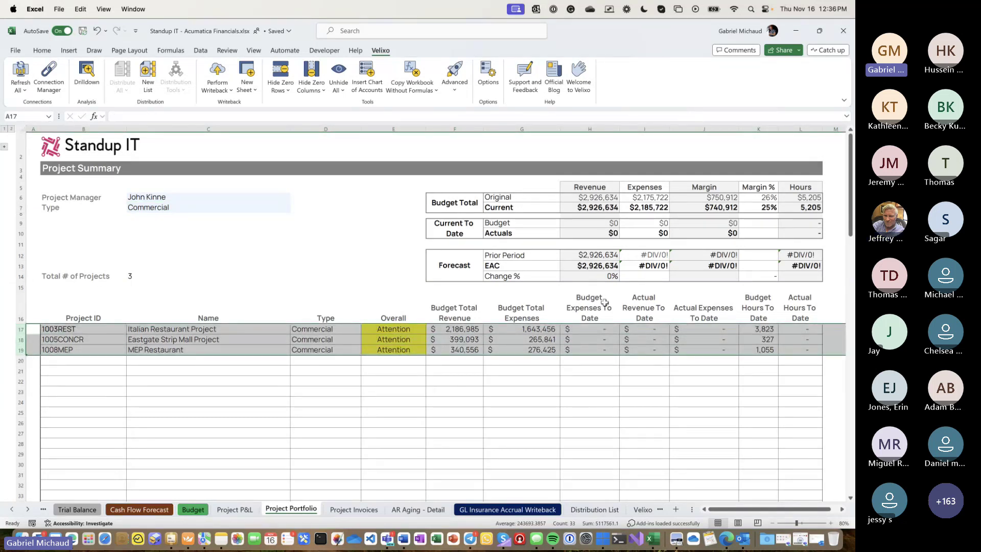
drag(603, 302, 730, 359)
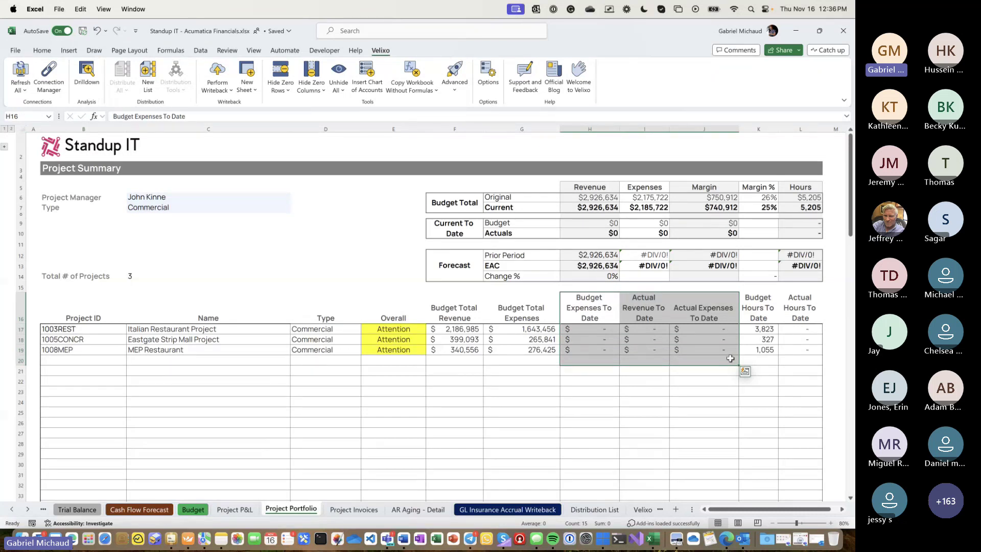
key(shift+Up)
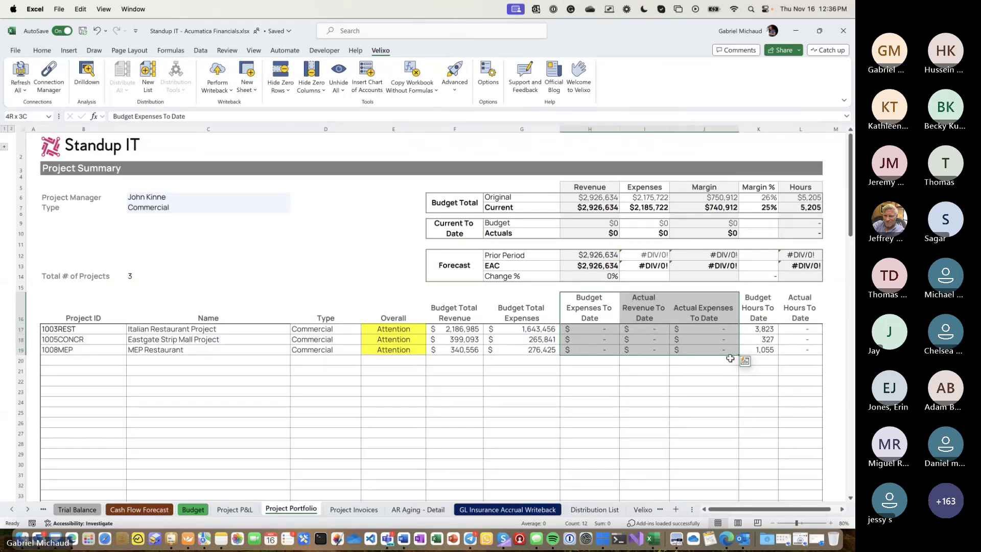
click(730, 358)
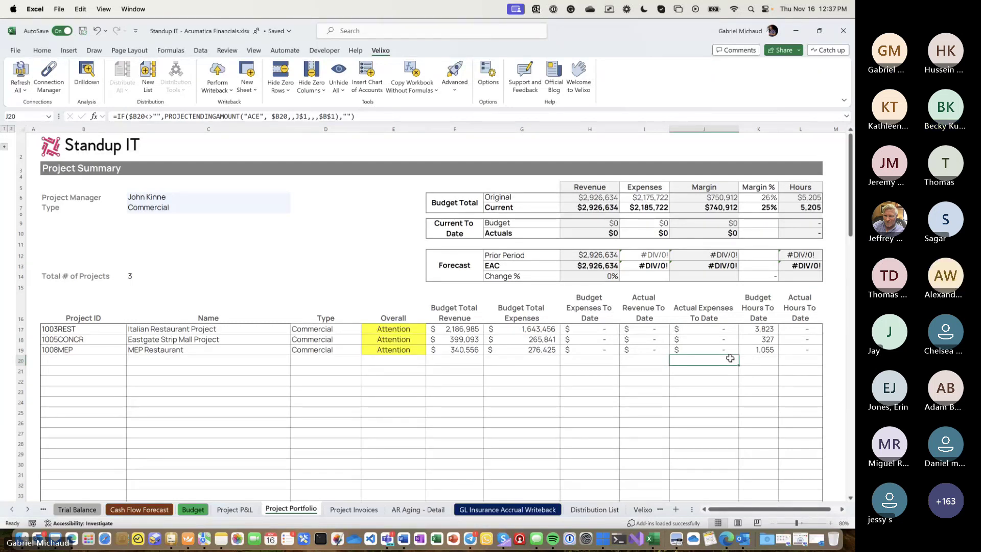
click(239, 207)
key(BackSpace)
key(Return)
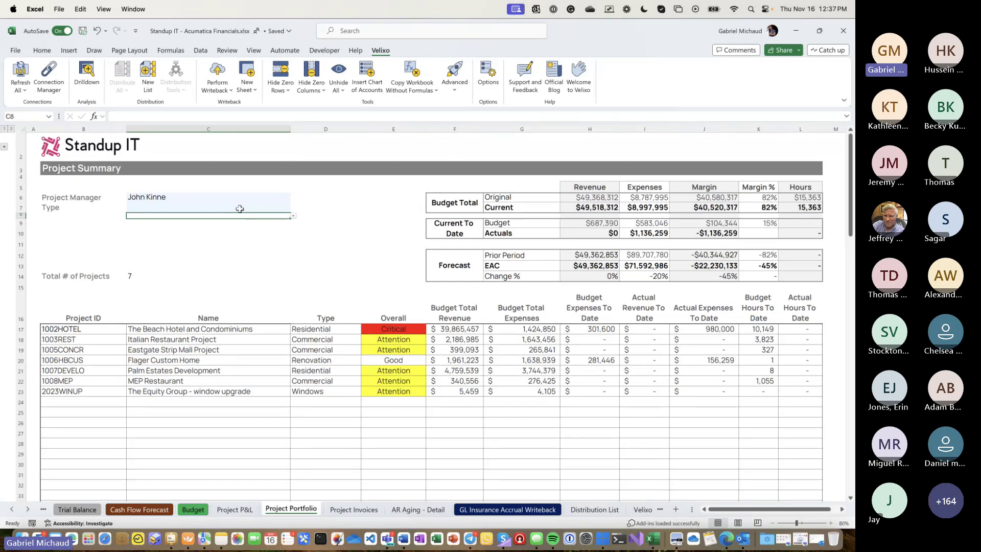
- Enter 1003REST in B1 of Project Invoices to load its invoices, then view AR Aging - Detail
click(355, 510)
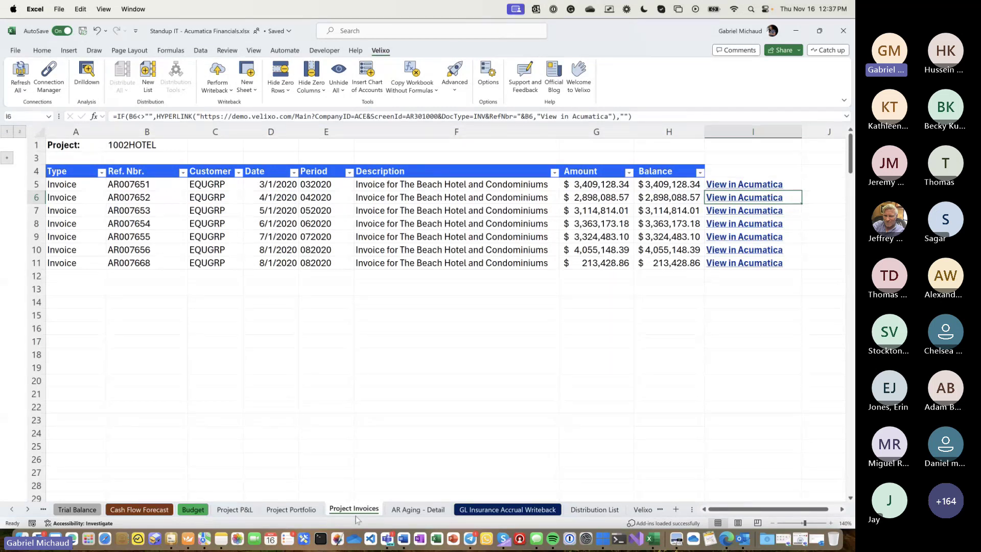
click(119, 146)
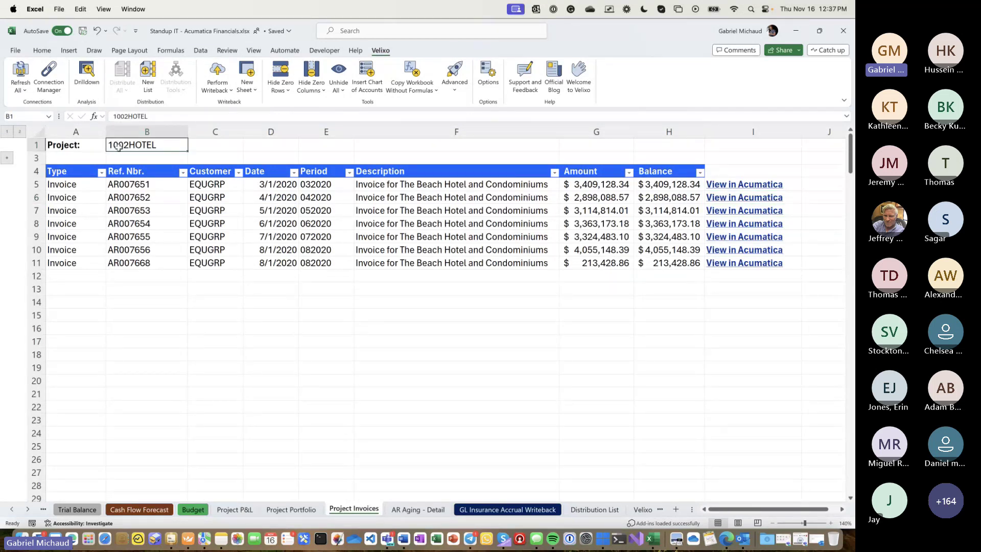
text(1003REST)
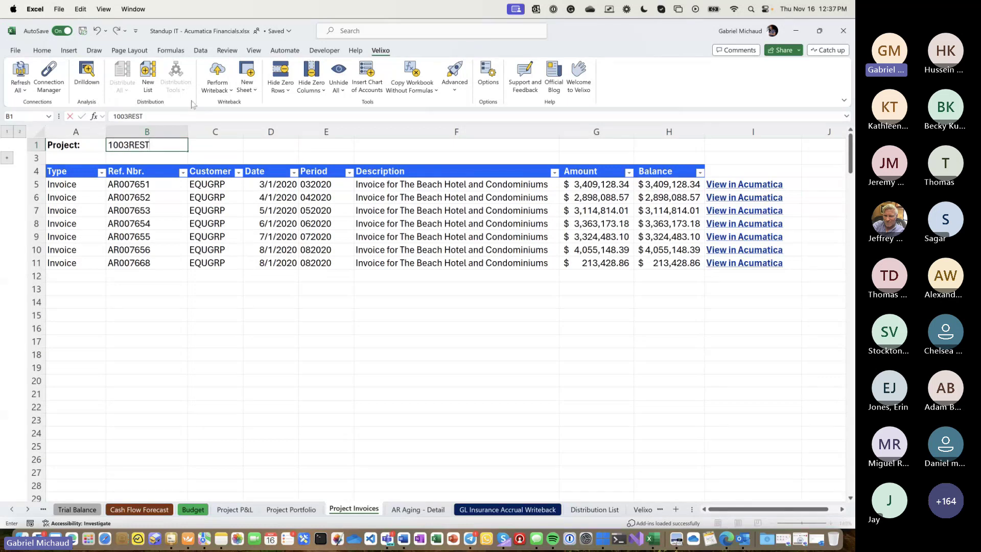
key(Return)
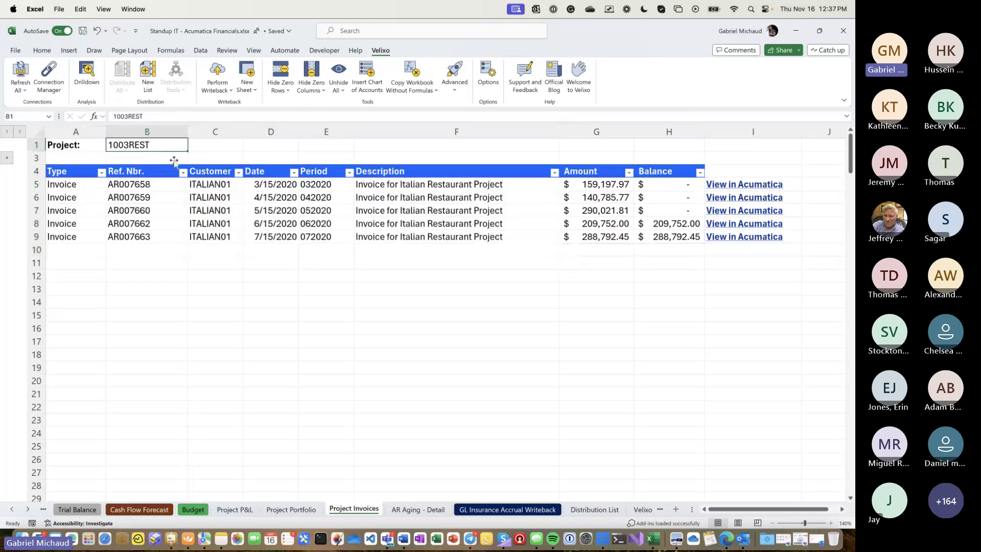
click(433, 510)
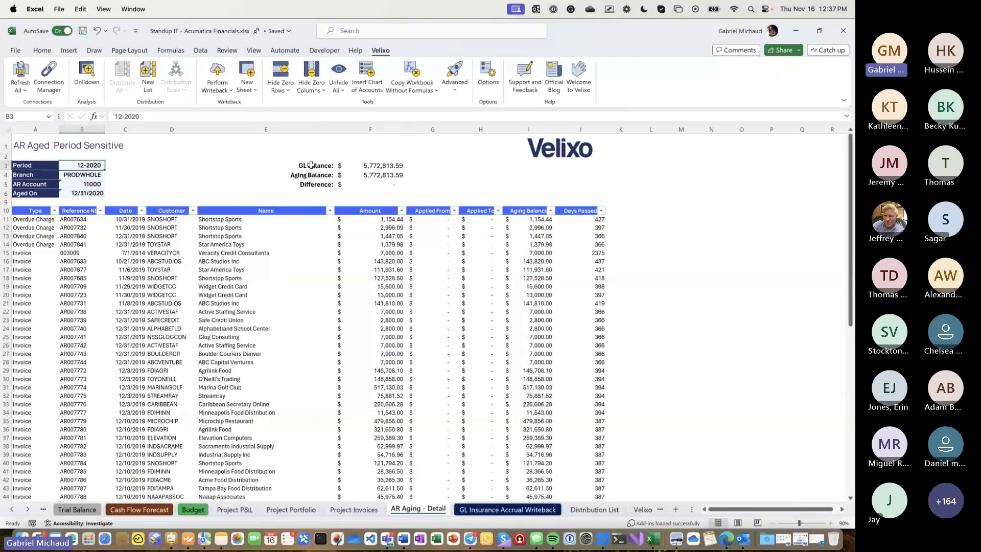
- Review A11's GI formula and its Velixo-AR-Aging inquiry name without changing it
click(36, 218)
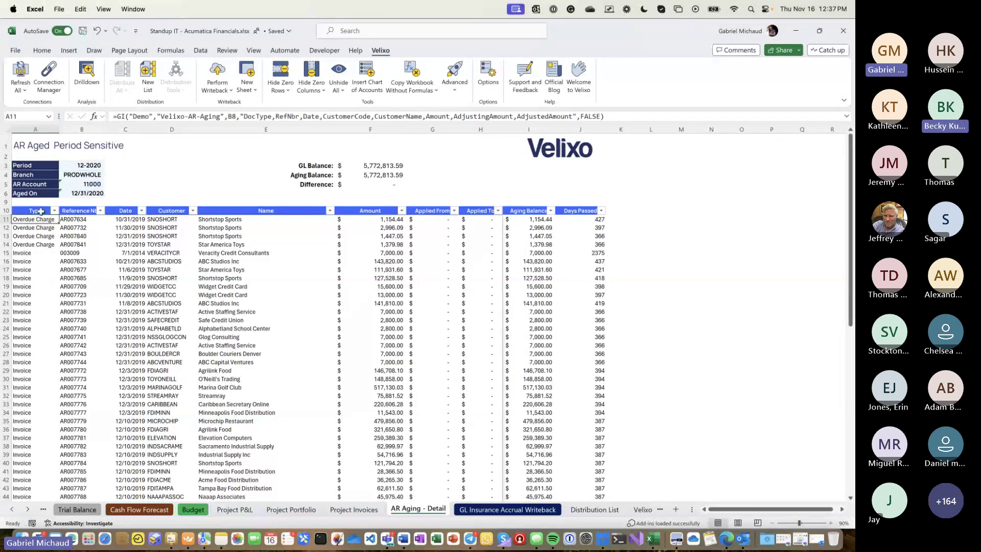
drag(113, 116, 127, 117)
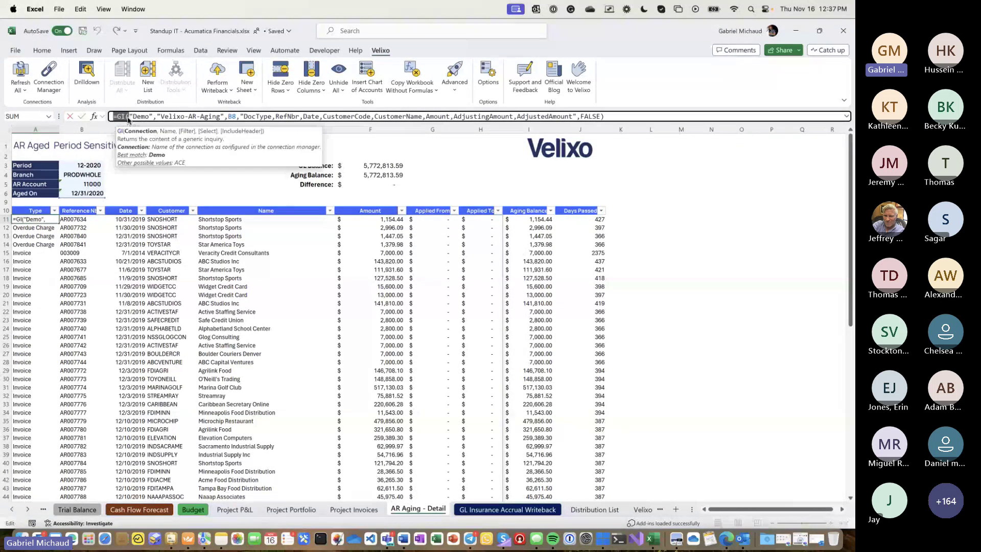
click(159, 117)
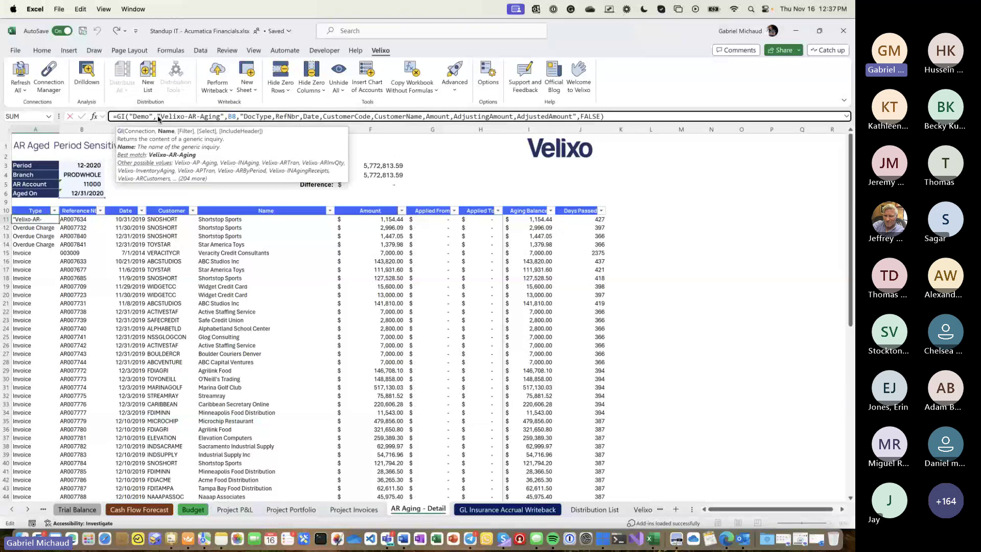
drag(156, 116, 219, 118)
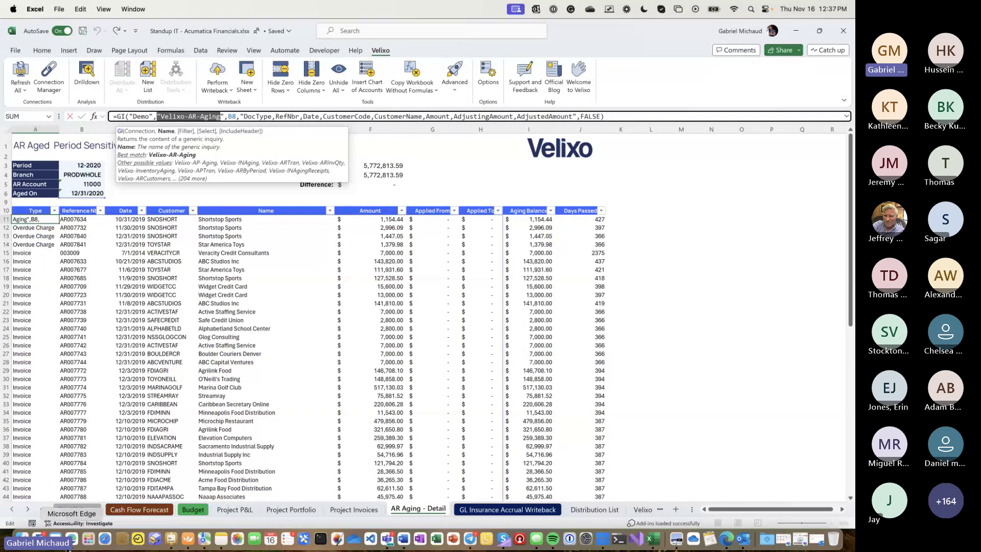
key(Escape)
click(72, 539)
- Go to Payables > Bills and Adjustments and open its Edit Generic Inquiry definition
click(726, 540)
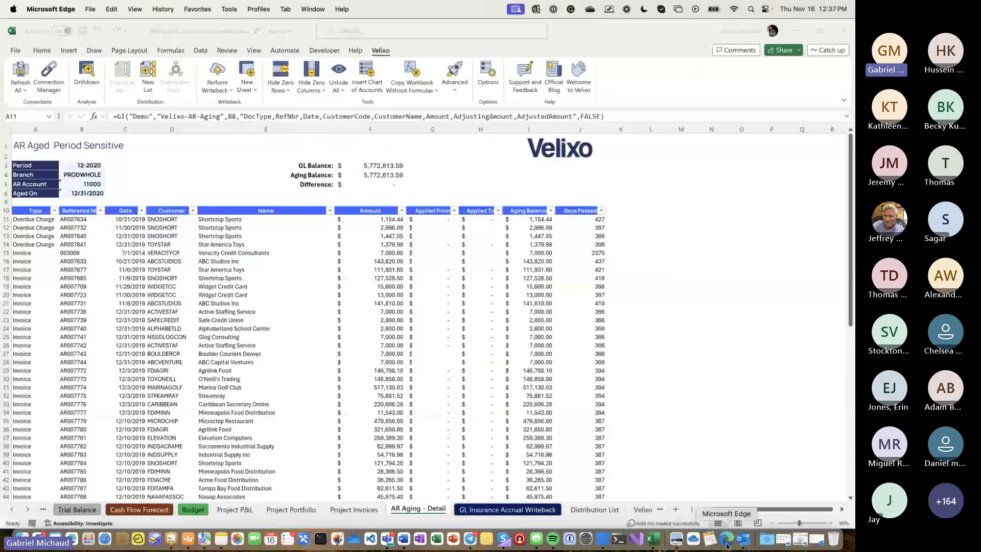
click(28, 391)
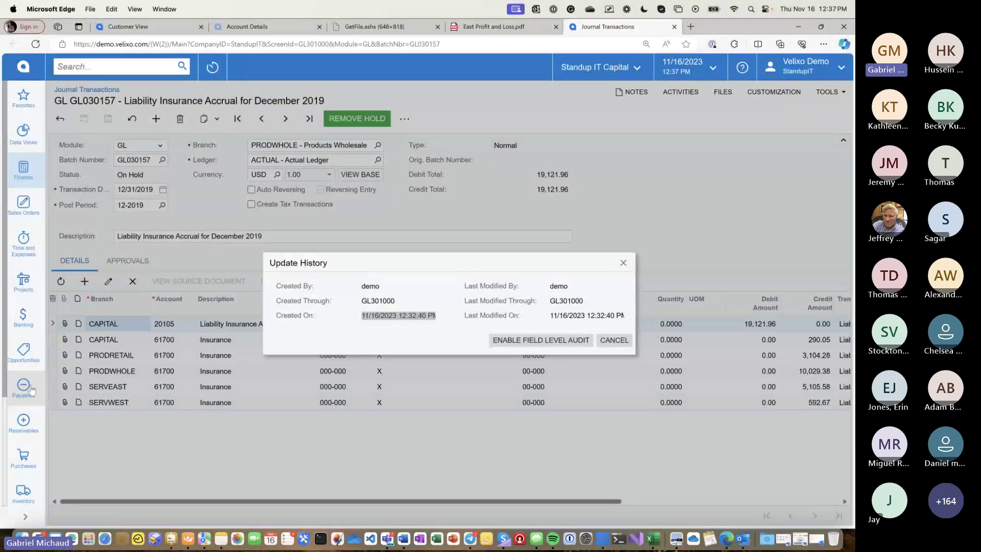
click(134, 200)
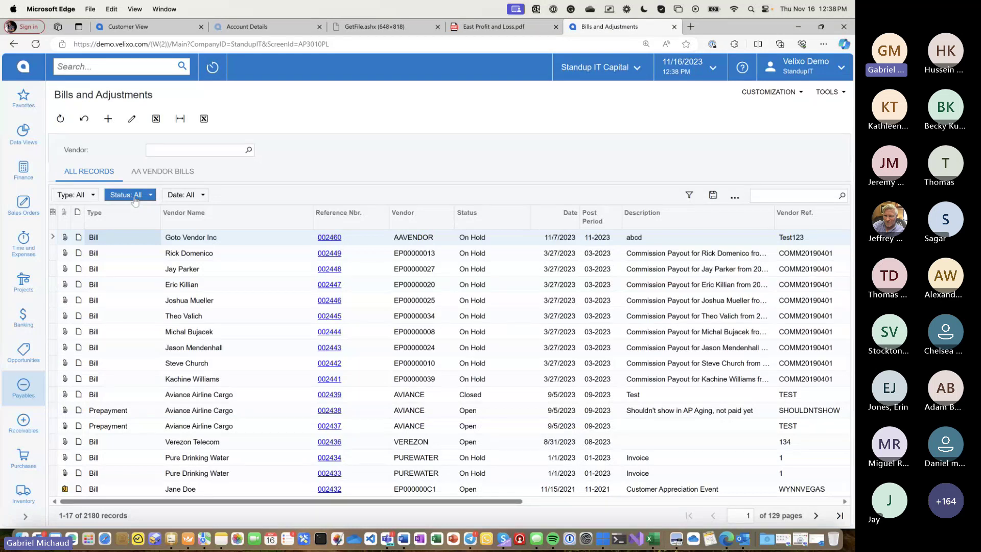
click(771, 95)
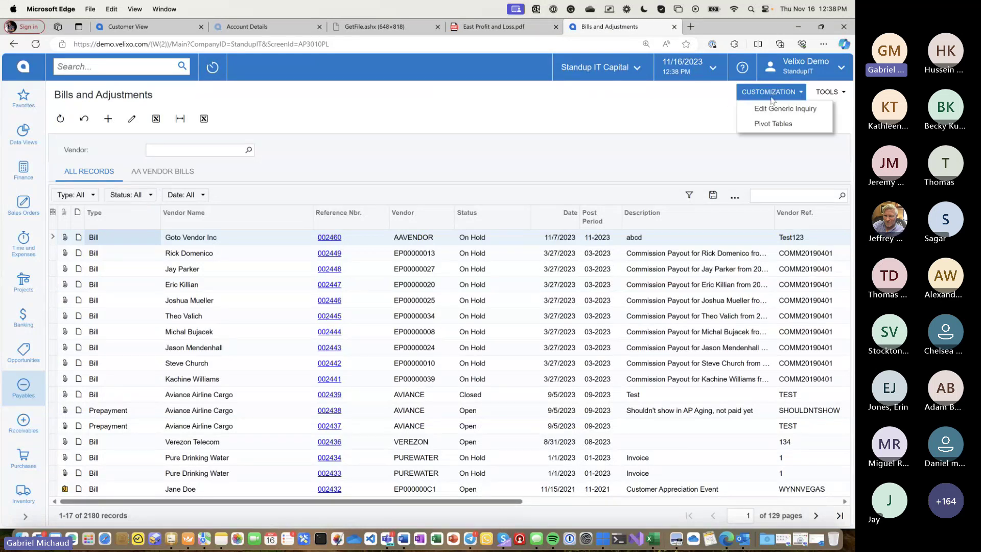
click(773, 109)
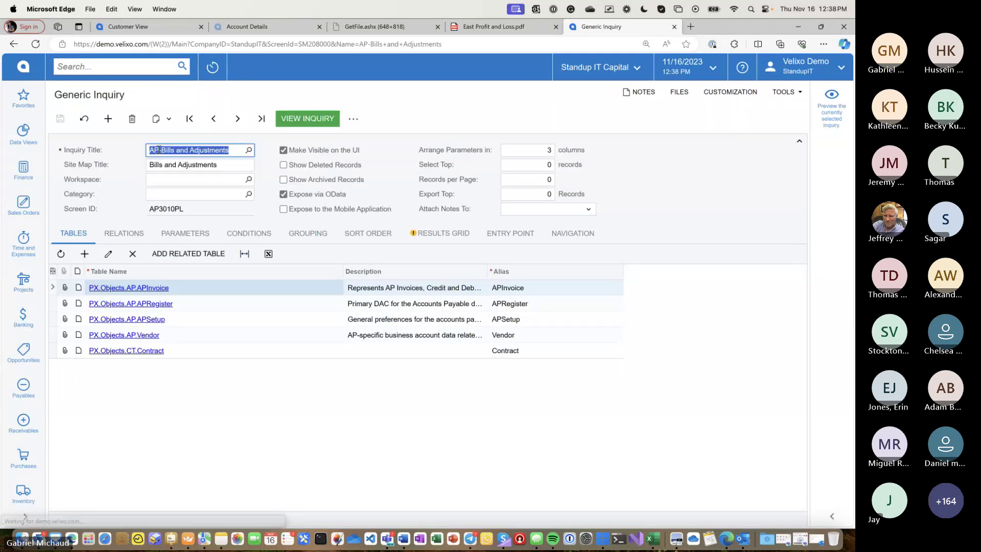
- Insert a new sheet with =GI("Demo", "AP-Bills and Adjustments") in cell A9
key(super+Tab)
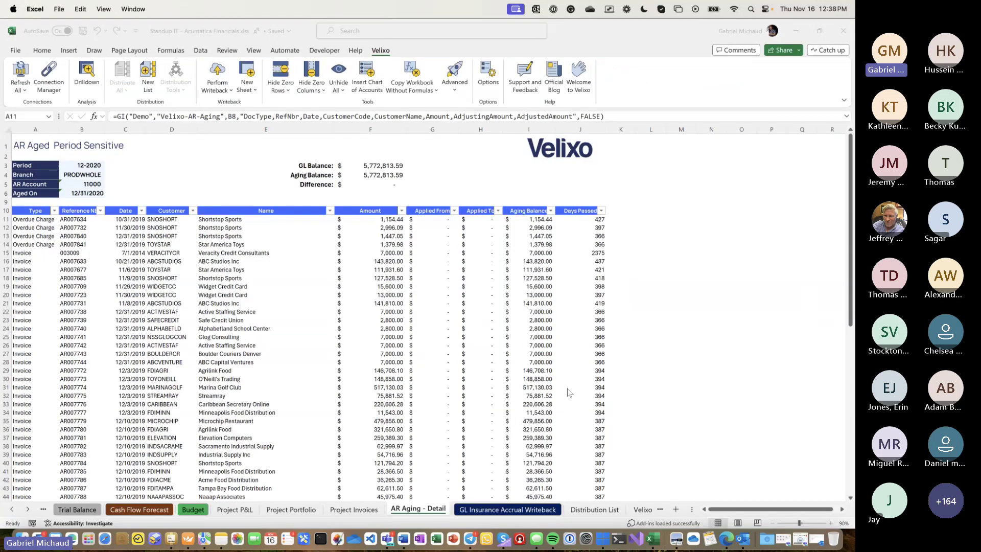
click(675, 508)
click(20, 213)
text(=GI("Demo")
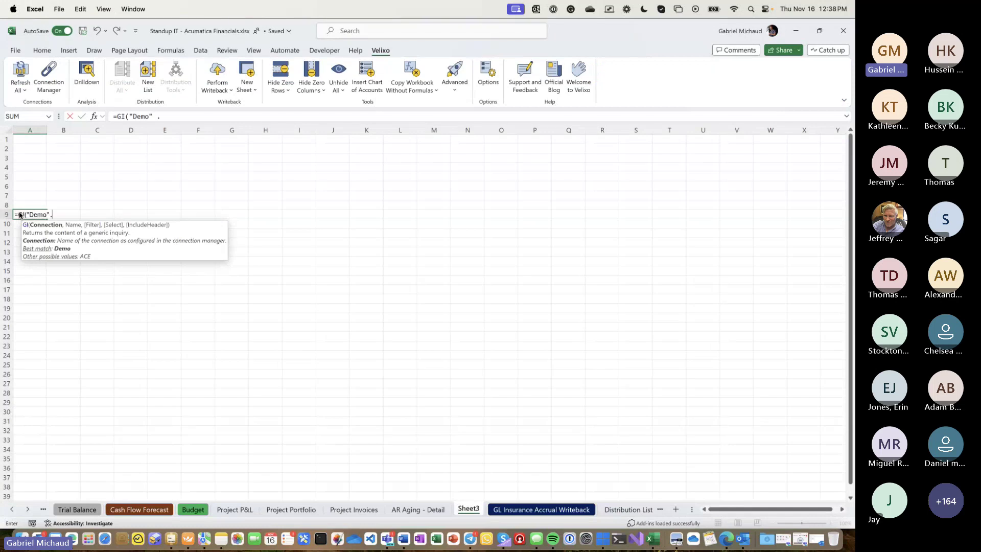
text(, "AP-Bills and Adjustments")
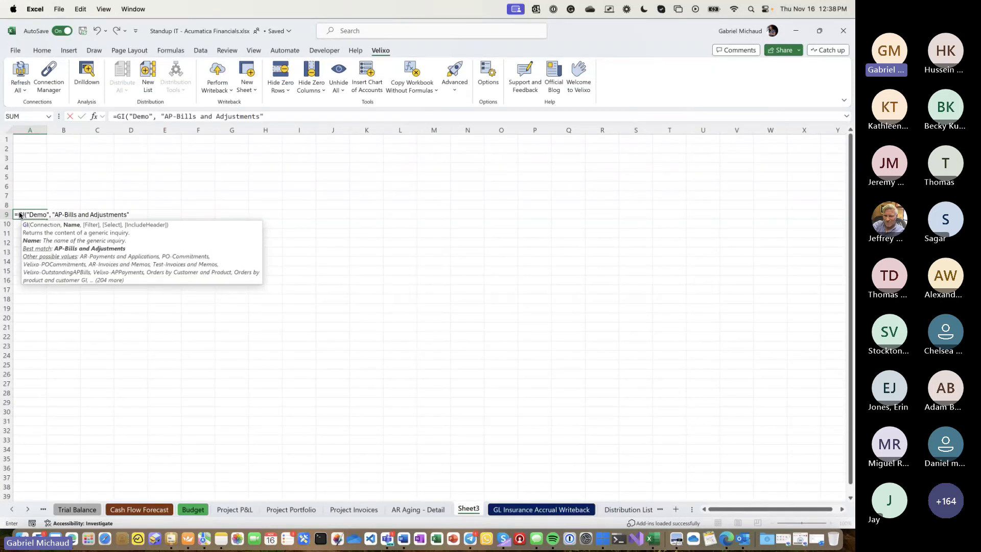
text())
key(Return)
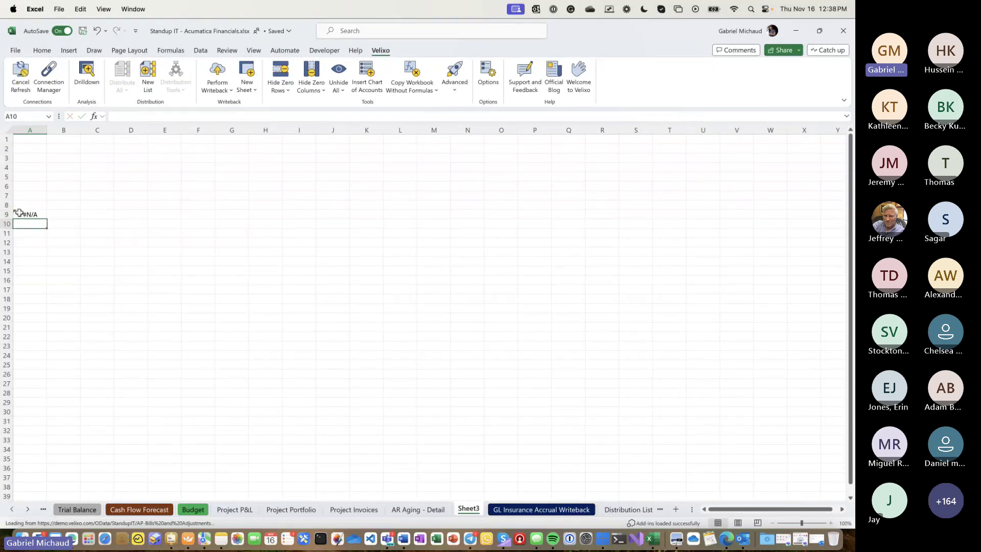
click(19, 212)
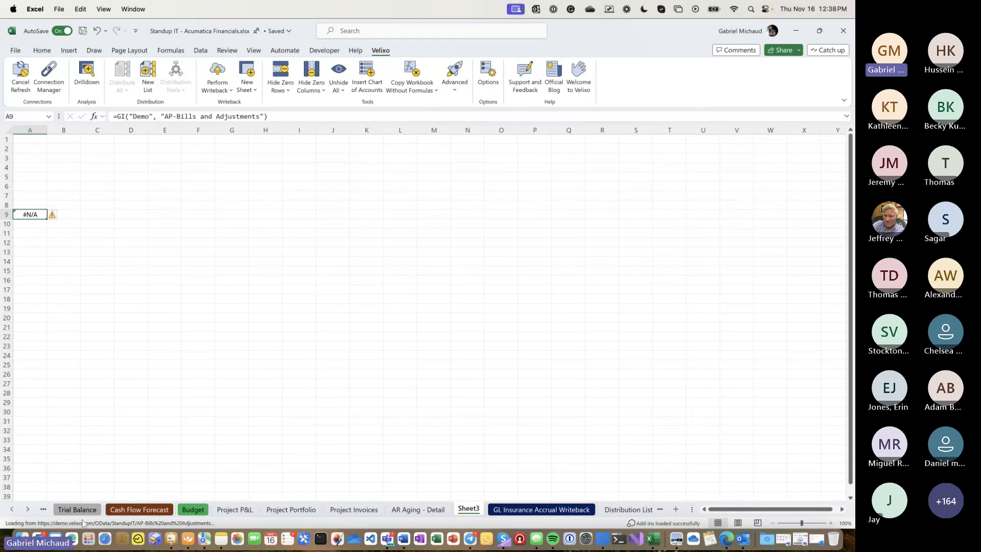
- Zoom the new sheet to 130% and scroll through the returned bills table
click(831, 523)
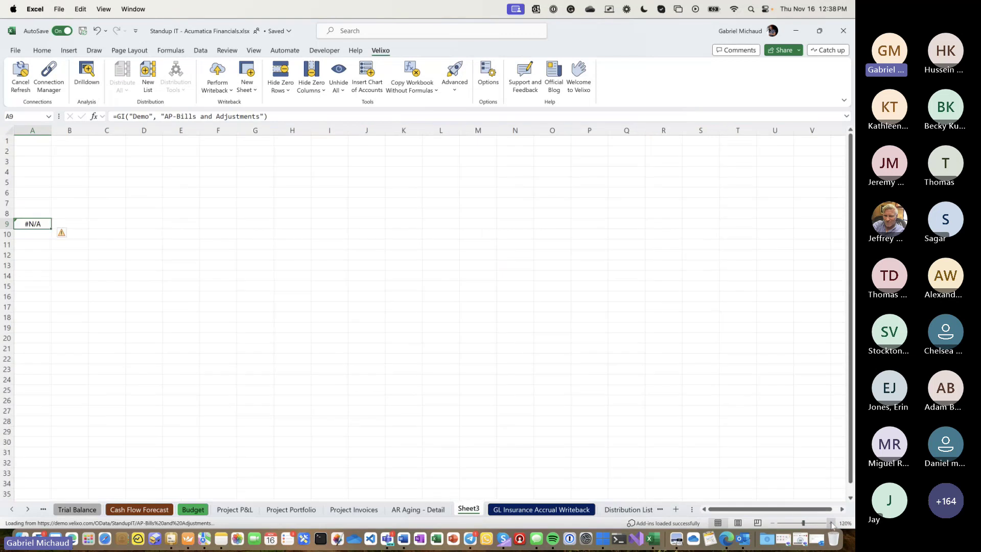
click(832, 523)
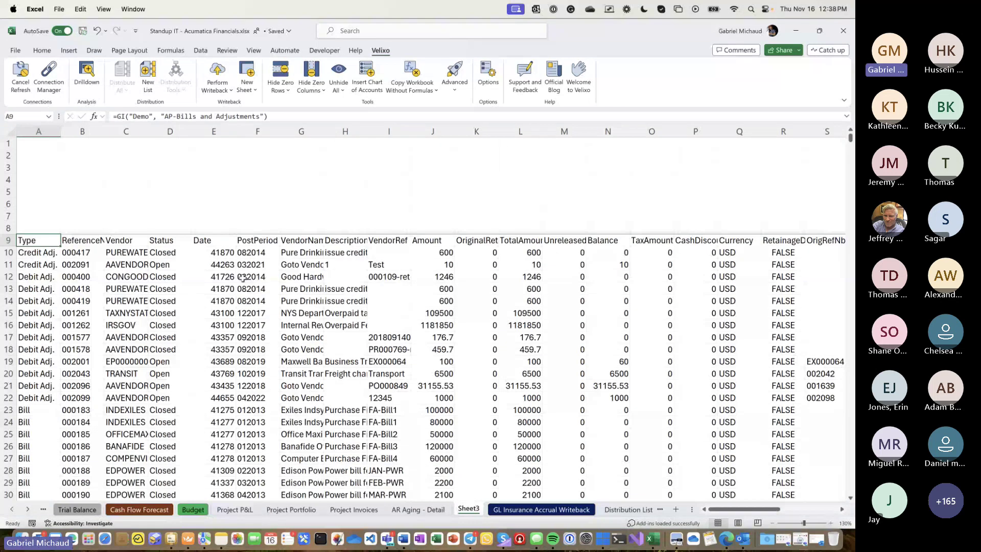
scroll(243, 278, down, 5)
scroll(243, 278, down, 5)
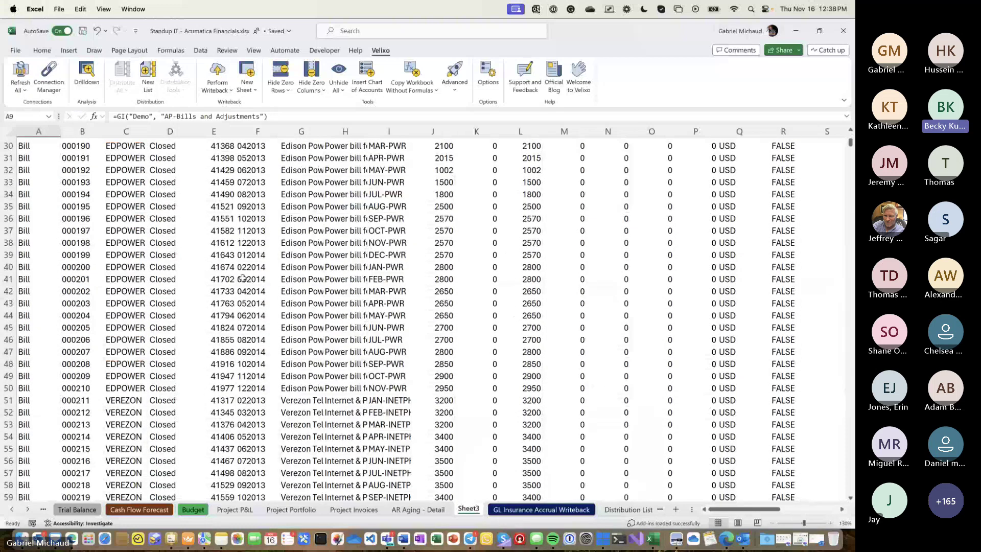
scroll(244, 279, right, 10)
scroll(224, 259, left, 5)
scroll(227, 260, left, 10)
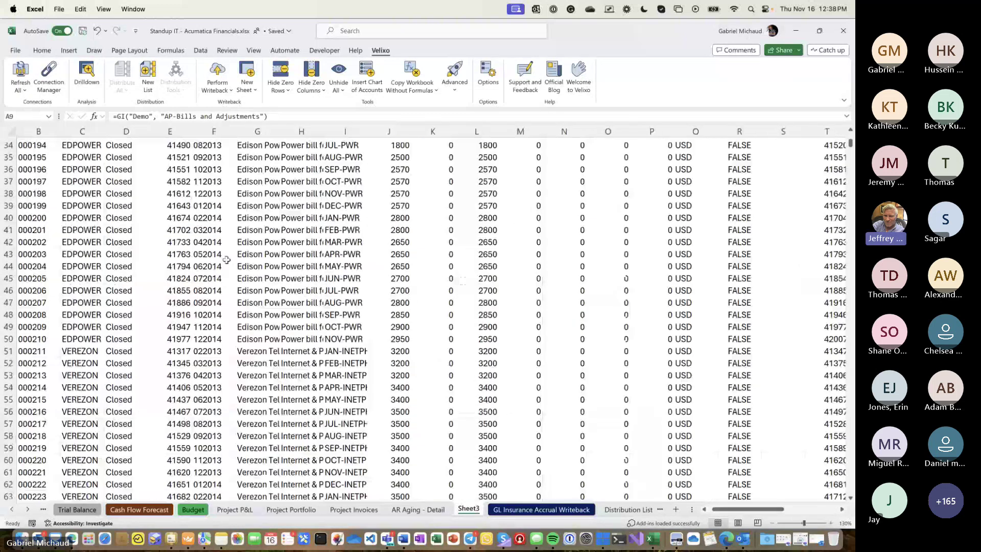
scroll(226, 260, up, 10)
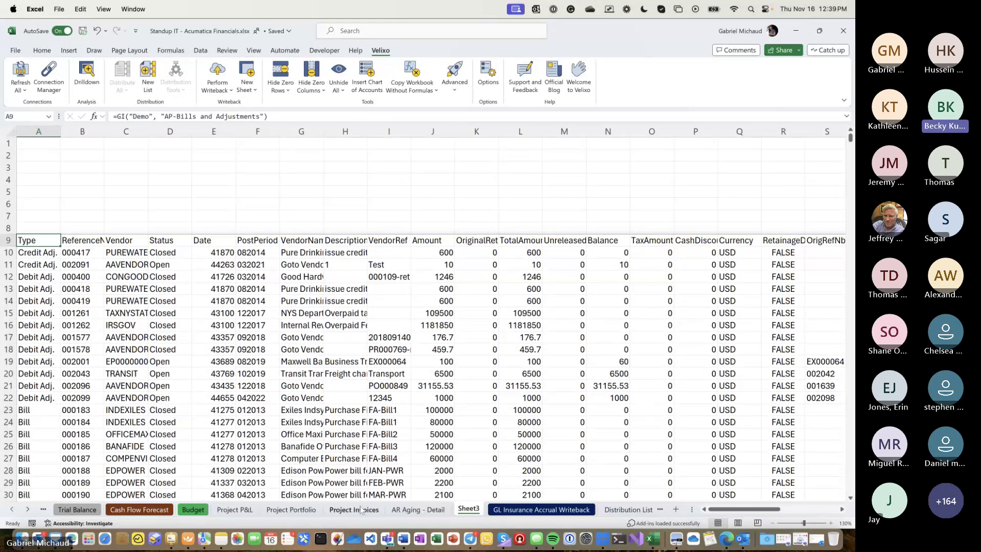
- Review the GI formula in H5 and HYPERLINK URL in I5, then follow the AR007658 link
click(402, 511)
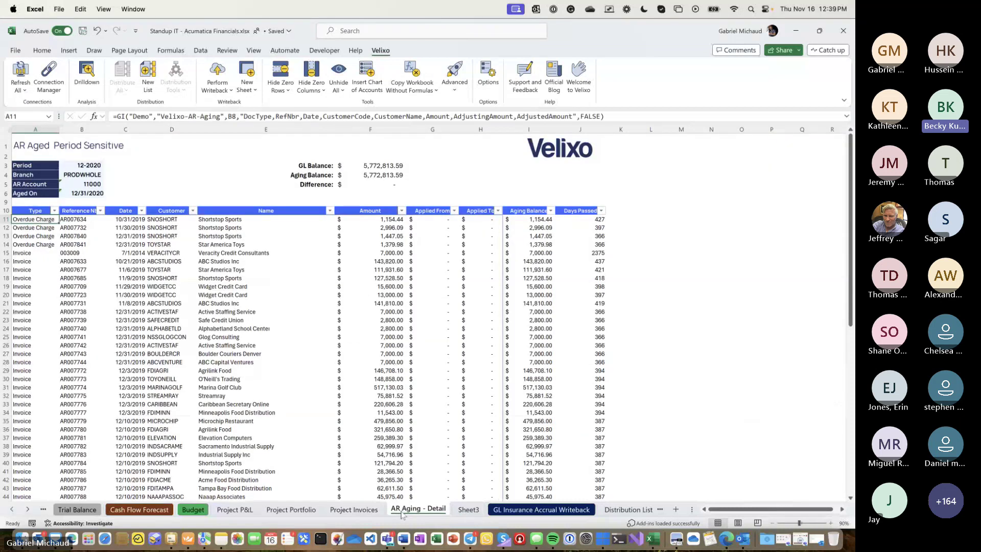
click(364, 509)
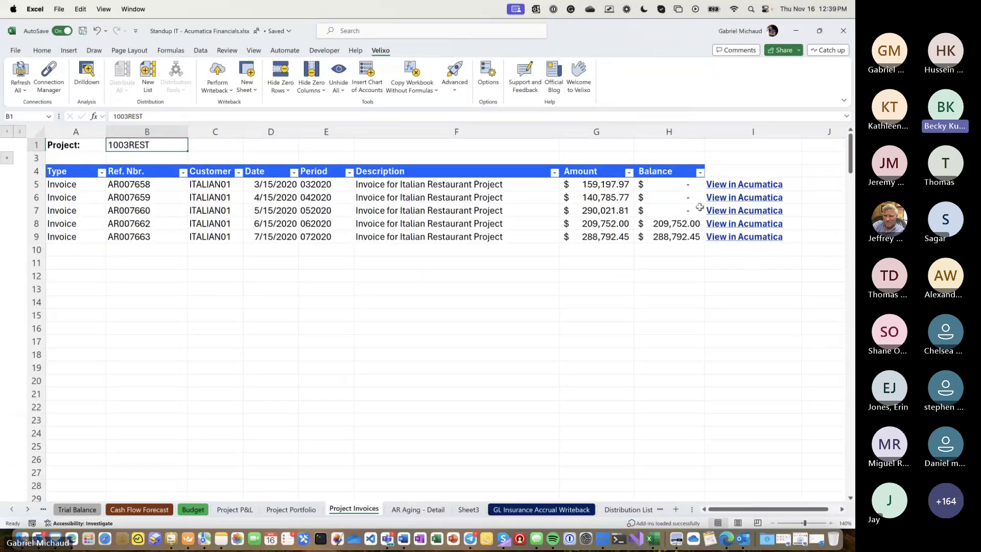
click(666, 188)
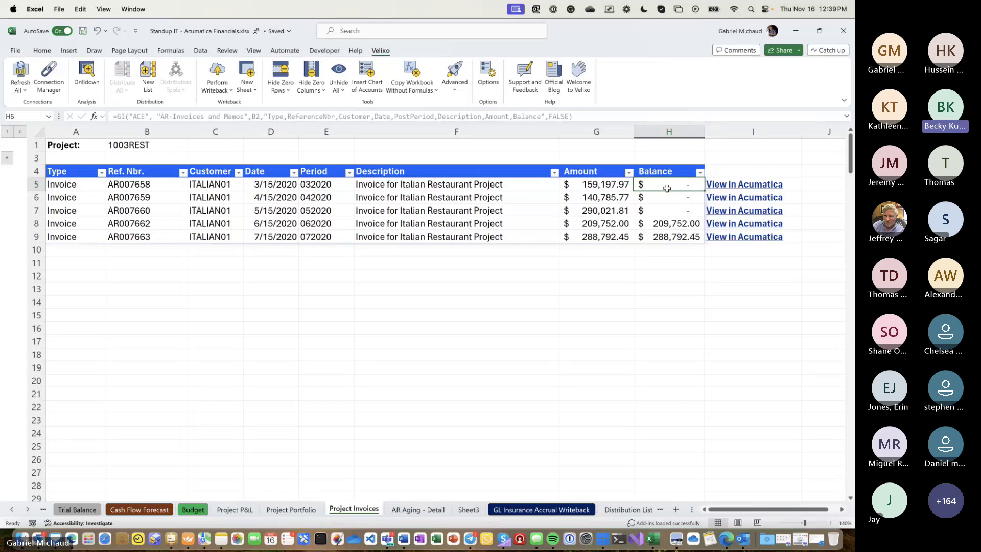
key(Right)
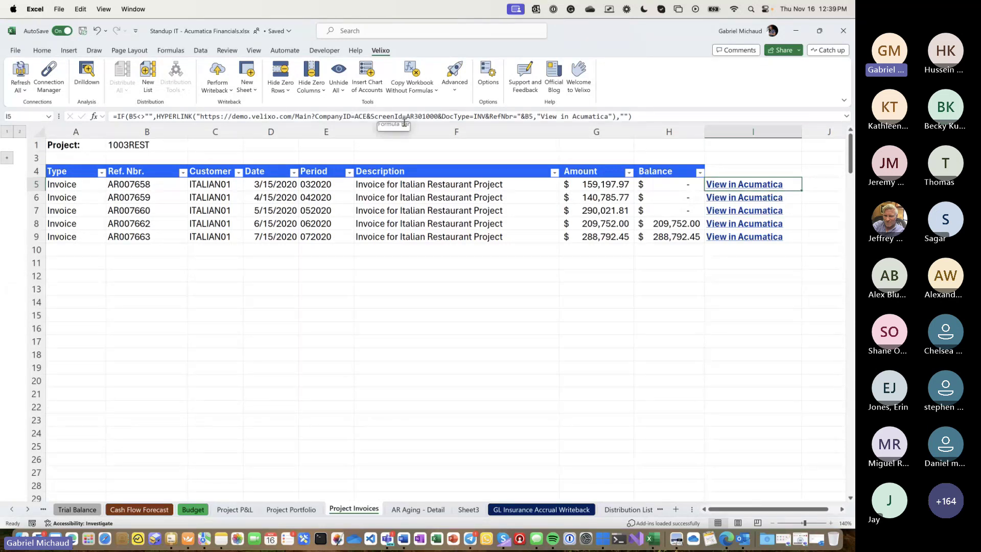
drag(202, 117, 533, 117)
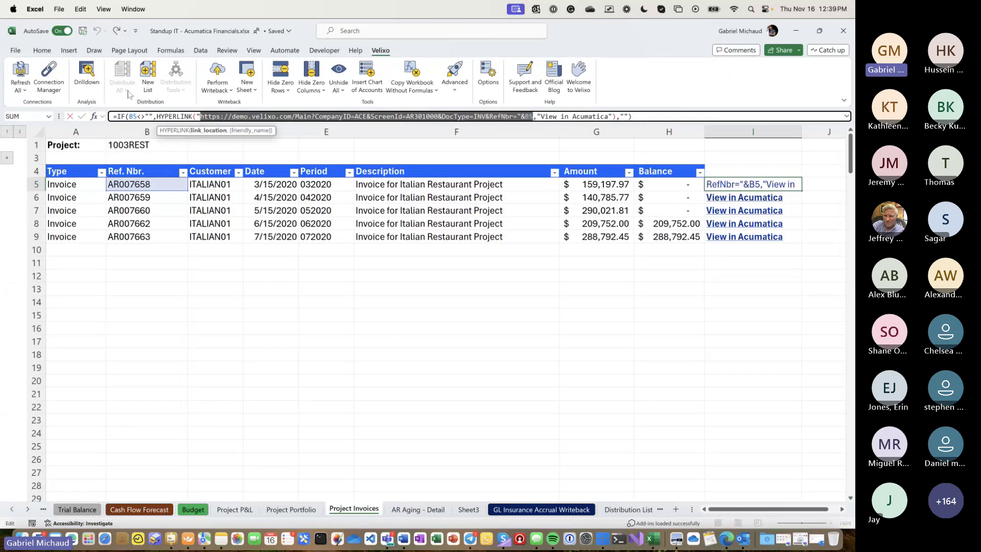
key(Escape)
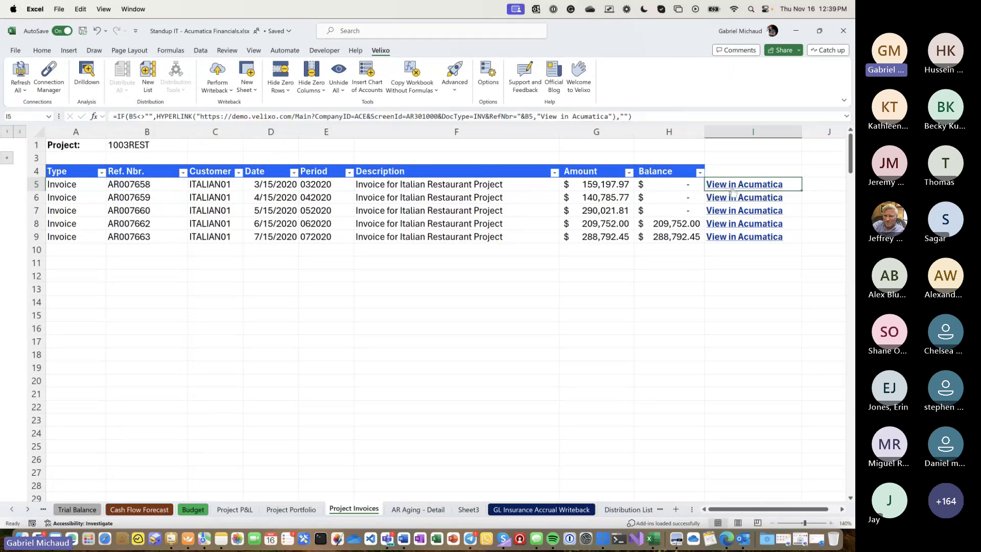
click(732, 187)
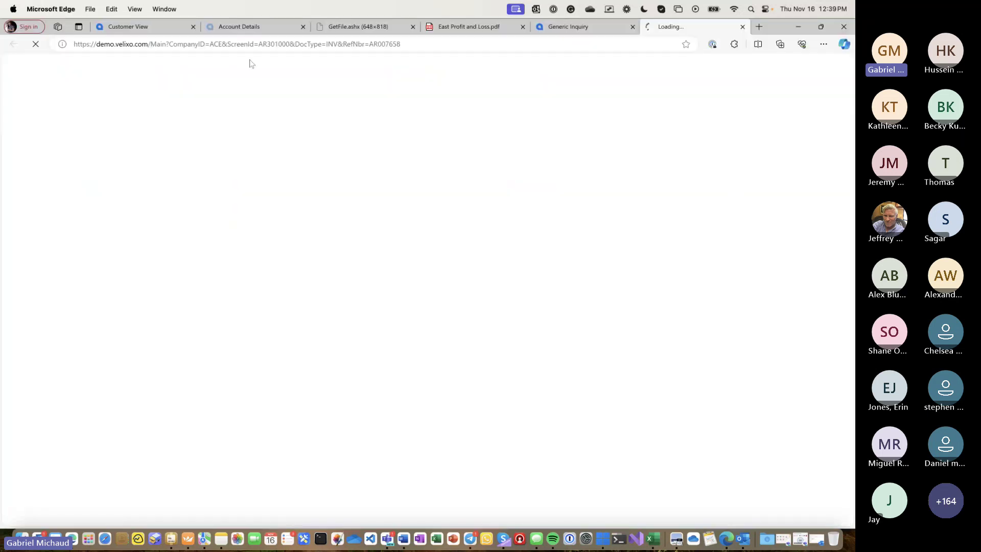
- Examine the invoice page's web address, pointing out AR007658 in the URL
click(130, 45)
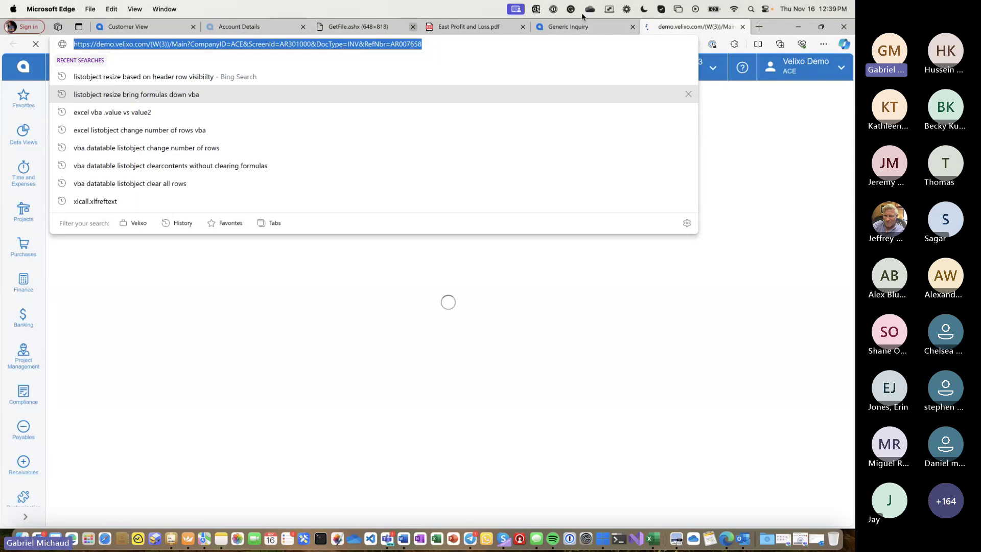
click(782, 97)
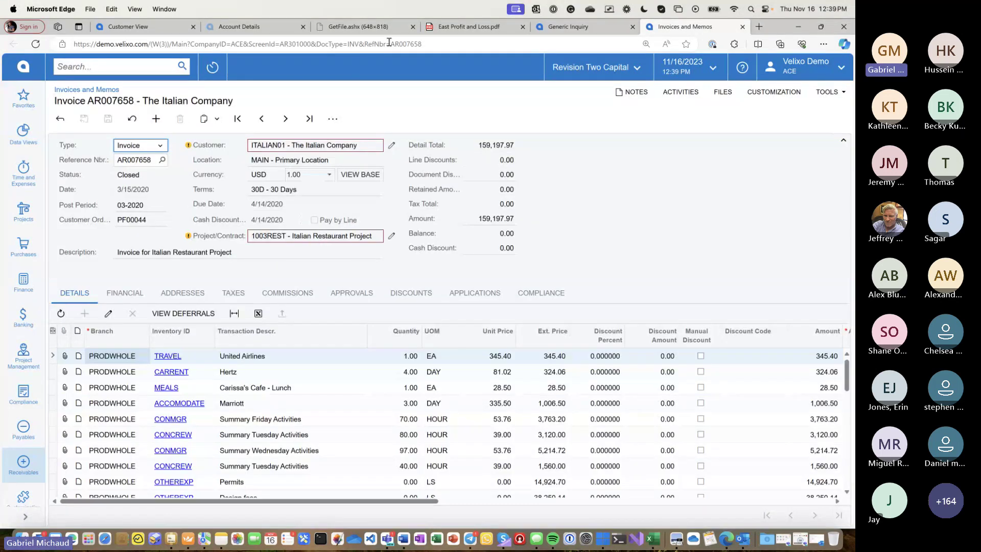
drag(392, 45, 429, 46)
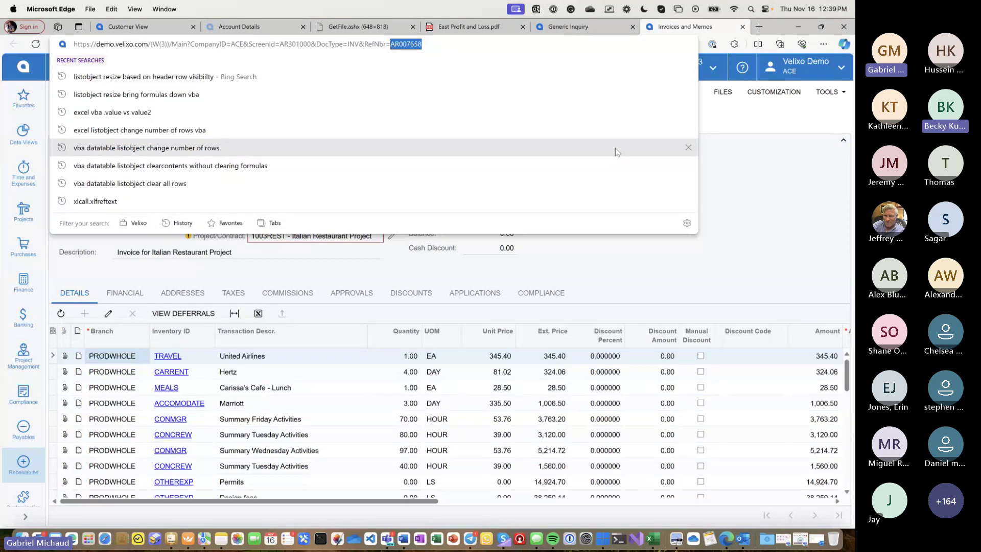
click(771, 200)
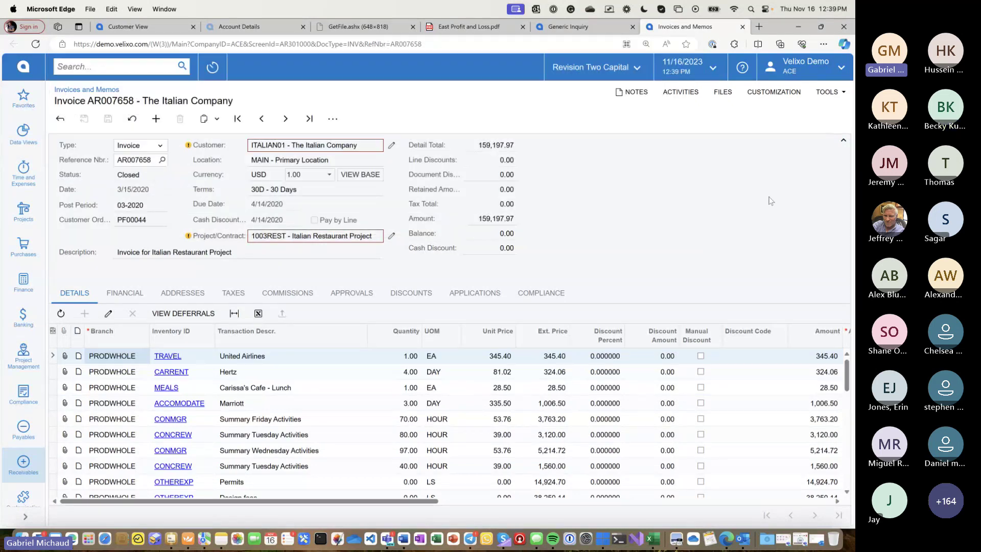
- Go to Projects > Projects in the Acumatica sidebar
click(12, 442)
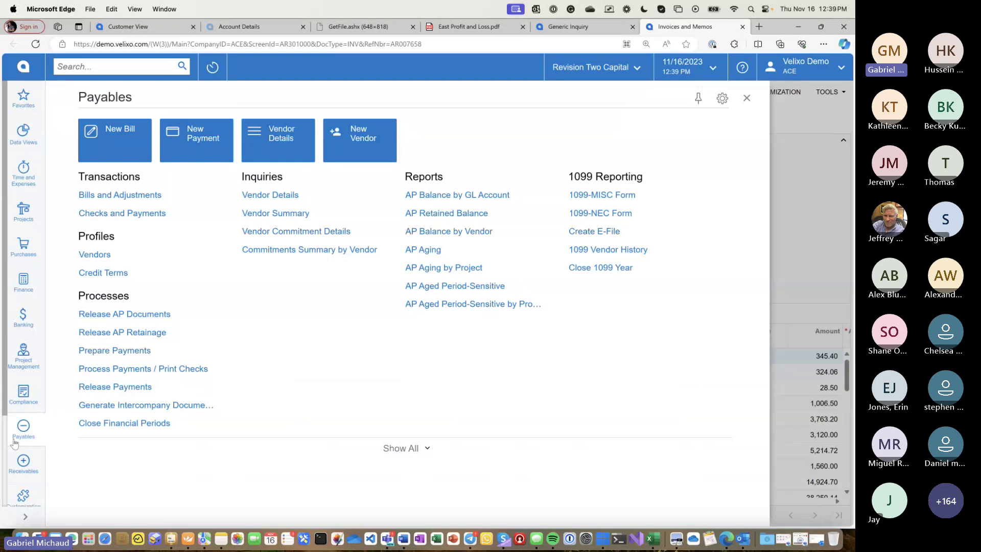
click(32, 220)
click(102, 345)
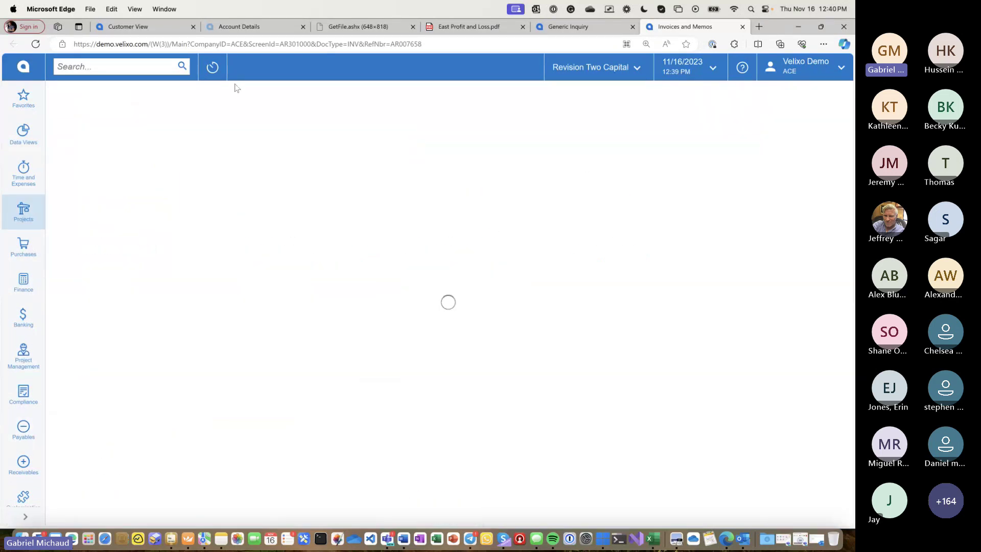
- Browse the Projects grid, jumping to its last page of projects
double_click(176, 45)
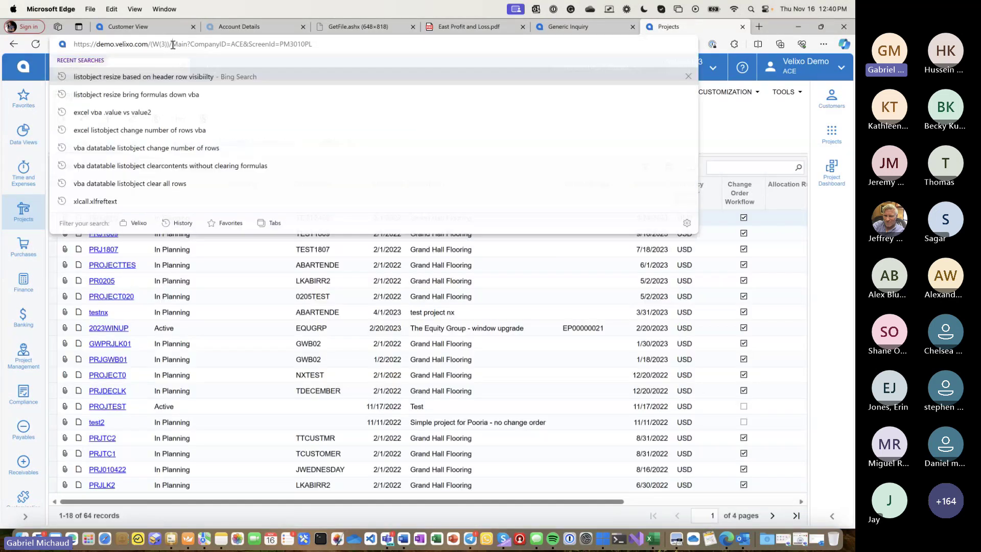
click(102, 257)
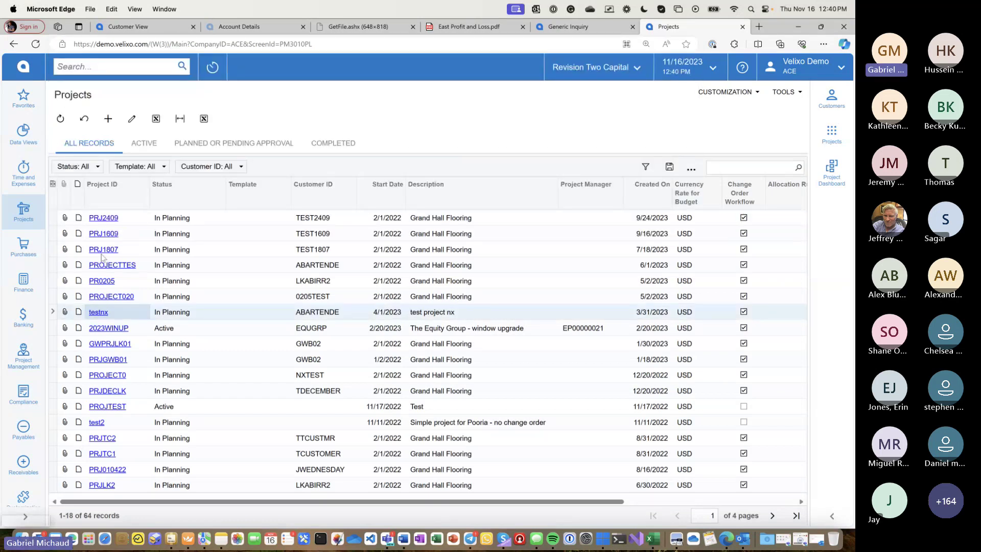
scroll(665, 460, right, 5)
click(796, 516)
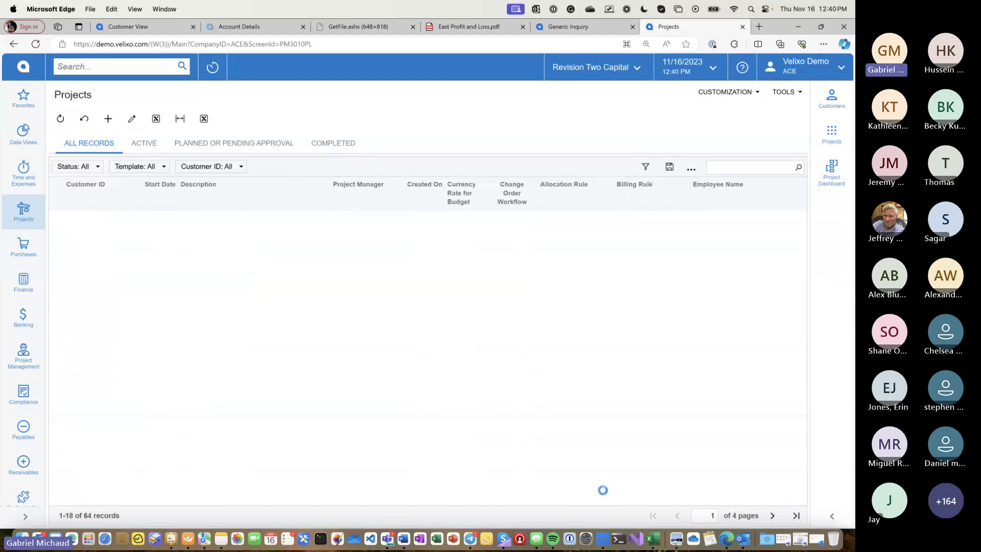
right_click(4, 393)
click(253, 312)
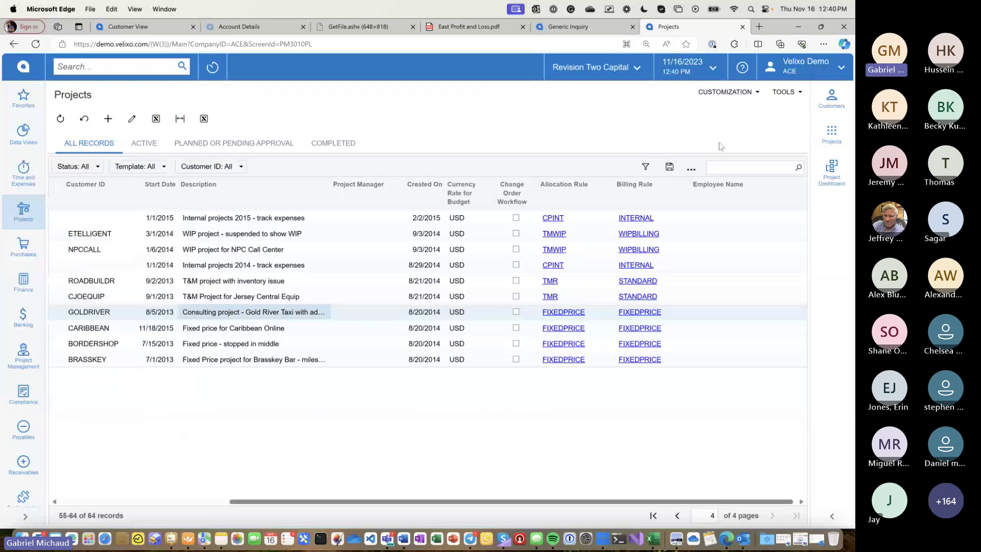
scroll(324, 344, left, 10)
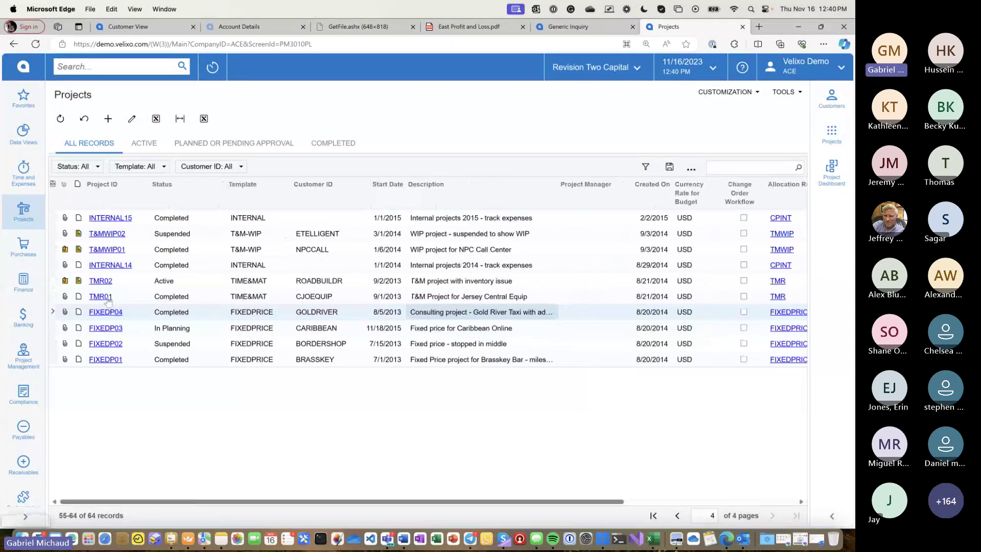
- Open project INTERNAL14, copy its page address, and return to the Excel workbook
click(104, 269)
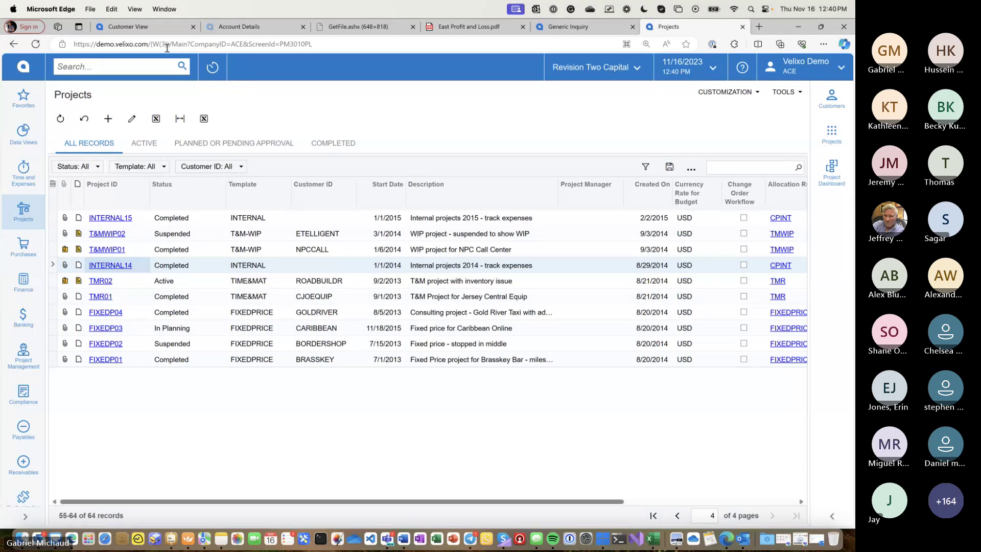
click(111, 265)
click(178, 45)
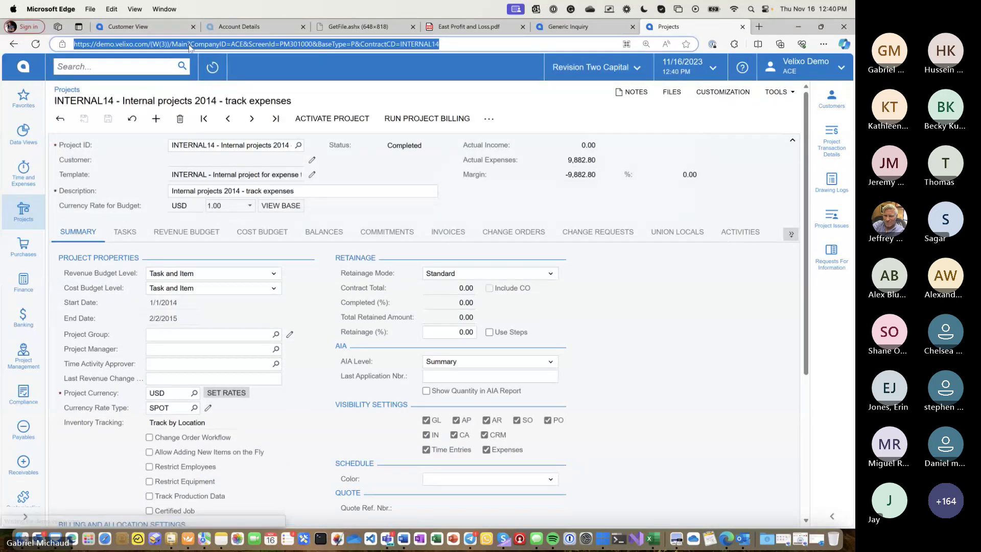
key(super+Tab)
click(235, 509)
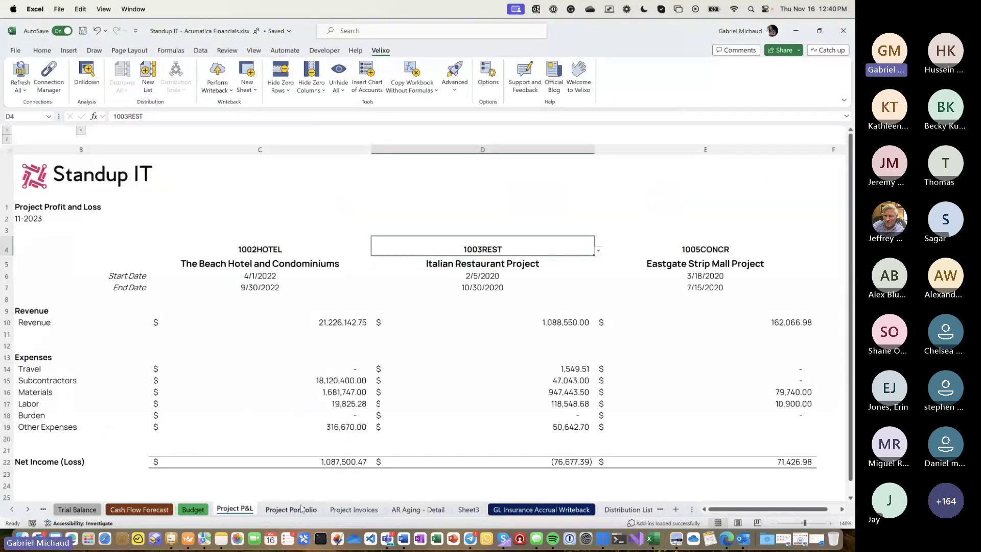
- On Project Portfolio, enter =HYPERLINK with the pasted Acumatica project URL and label 'View in Acumatica' in M17
click(301, 508)
scroll(766, 340, right, 1)
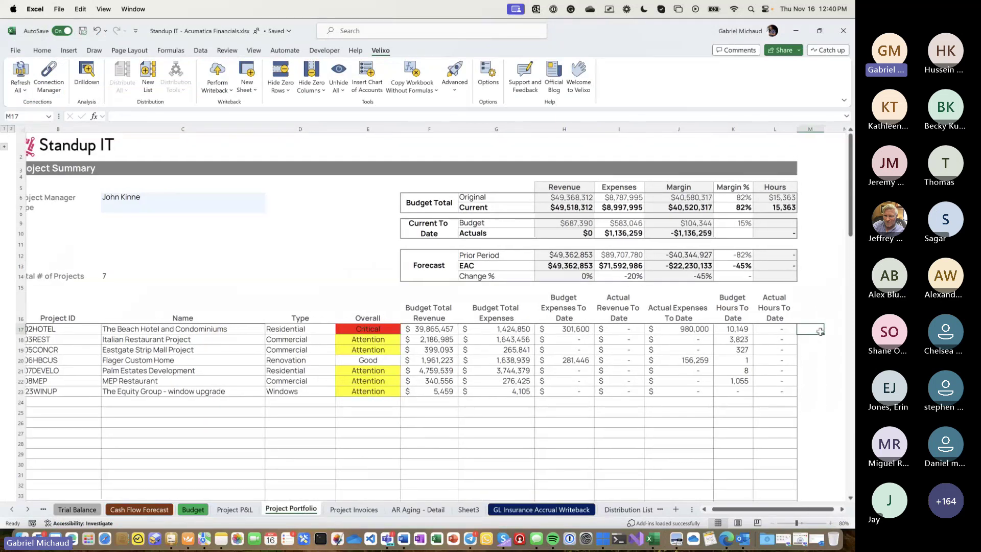
scroll(820, 332, right, 3)
text(=HYPERLINK()
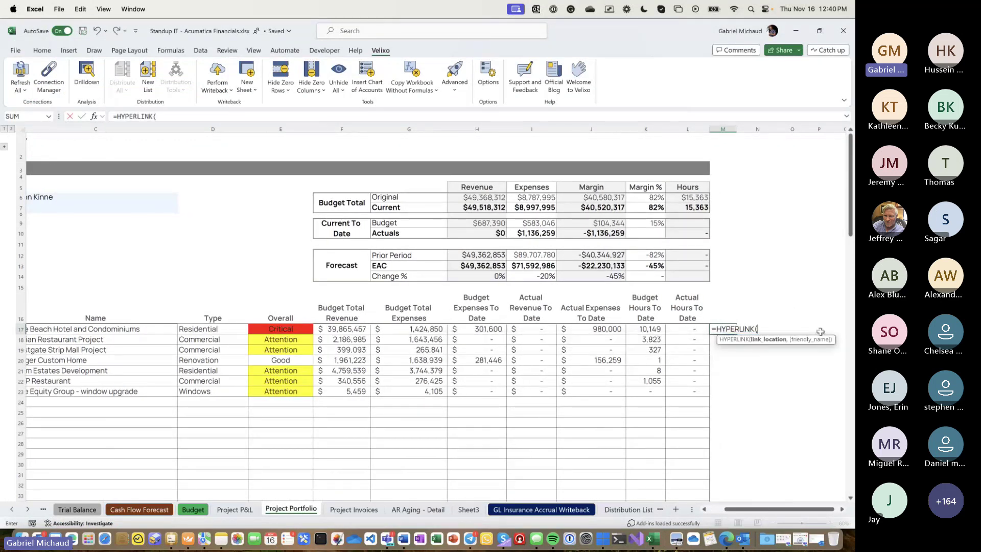
text("","View in A)
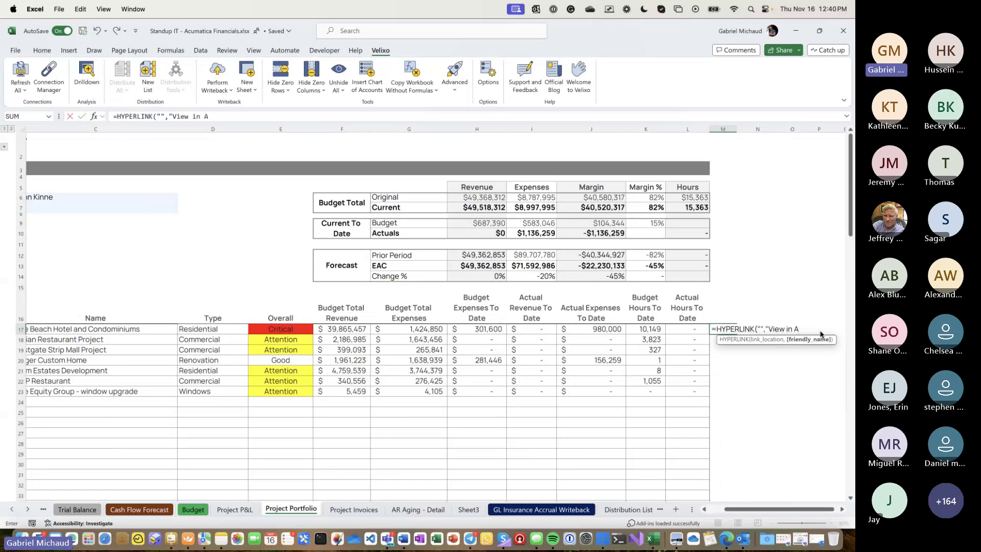
text(cumatica"))
click(760, 329)
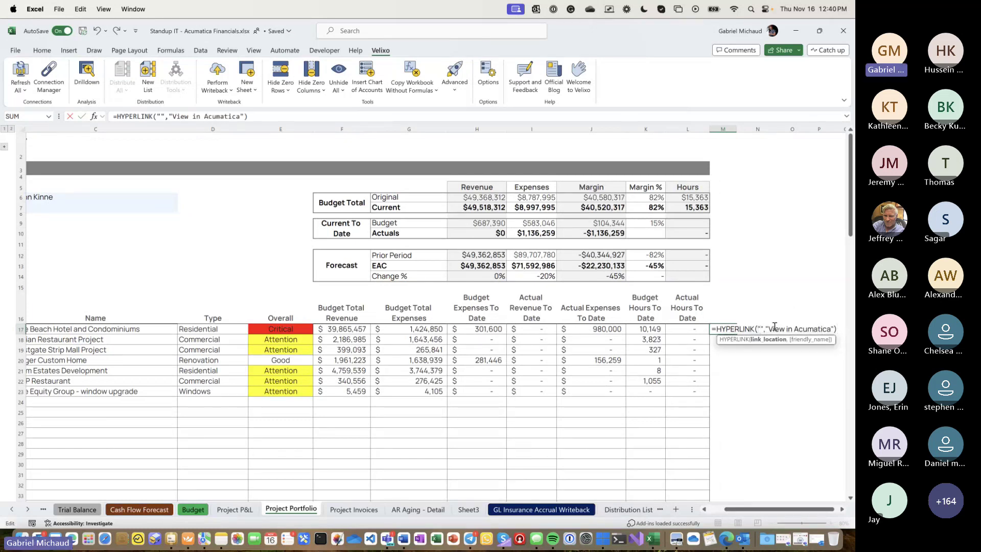
text(https://demo.velixo.com/(W(3))/Main?CompanyID=ACE&ScreenId=PM301000&BaseType=P&ContractCD=INTERNAL14)
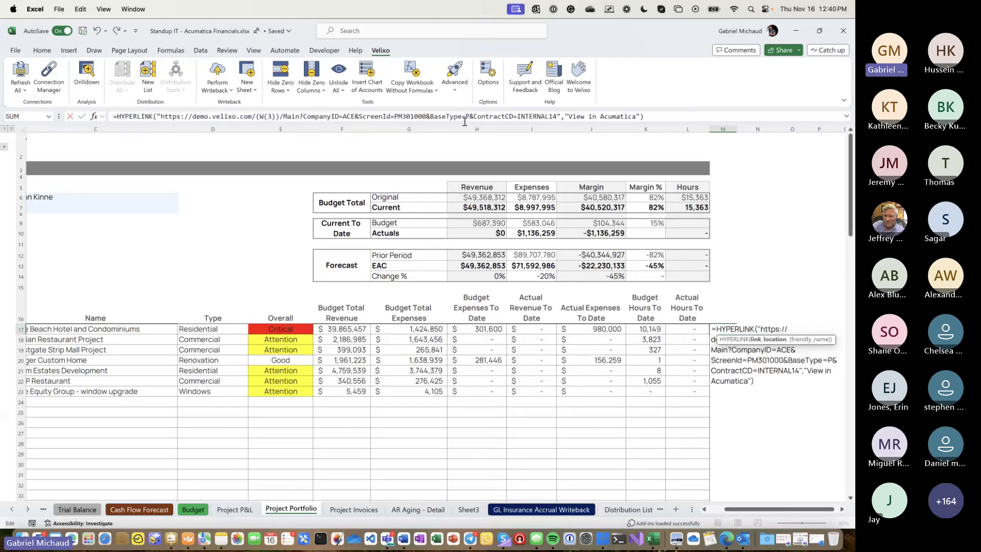
- Replace the hard-coded INTERNAL14 in the URL with "&B17 so the link uses the row's Project ID
double_click(536, 116)
key(BackSpace)
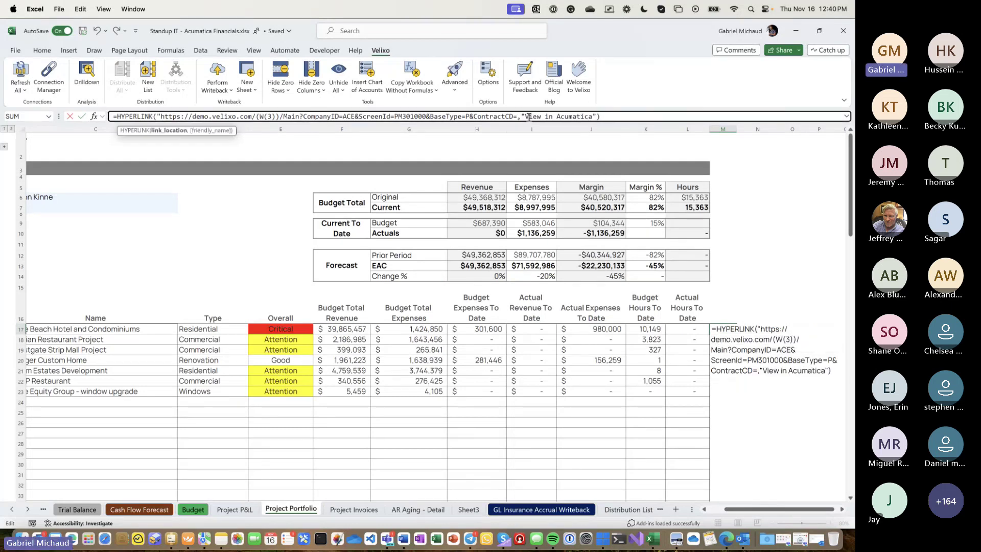
text("&)
scroll(64, 345, left, 5)
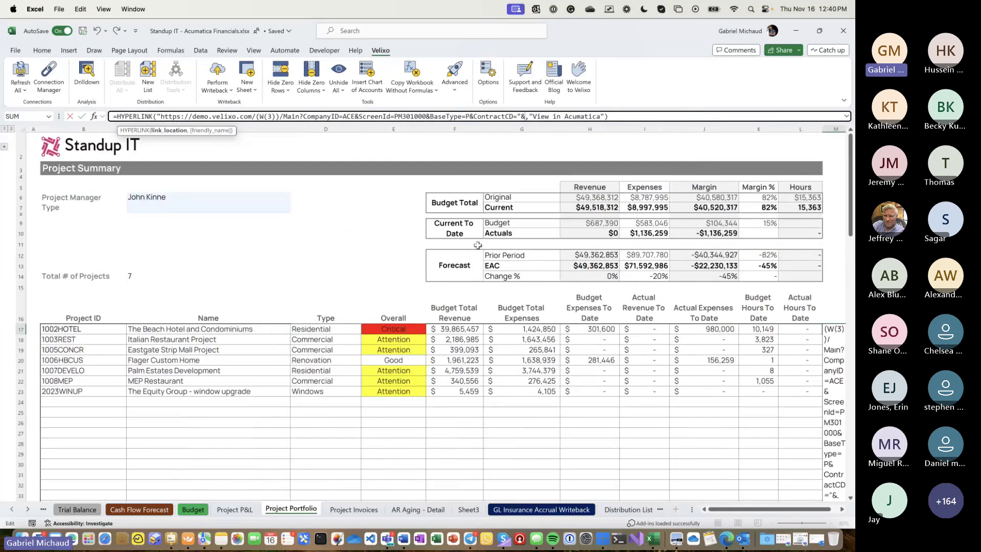
click(66, 329)
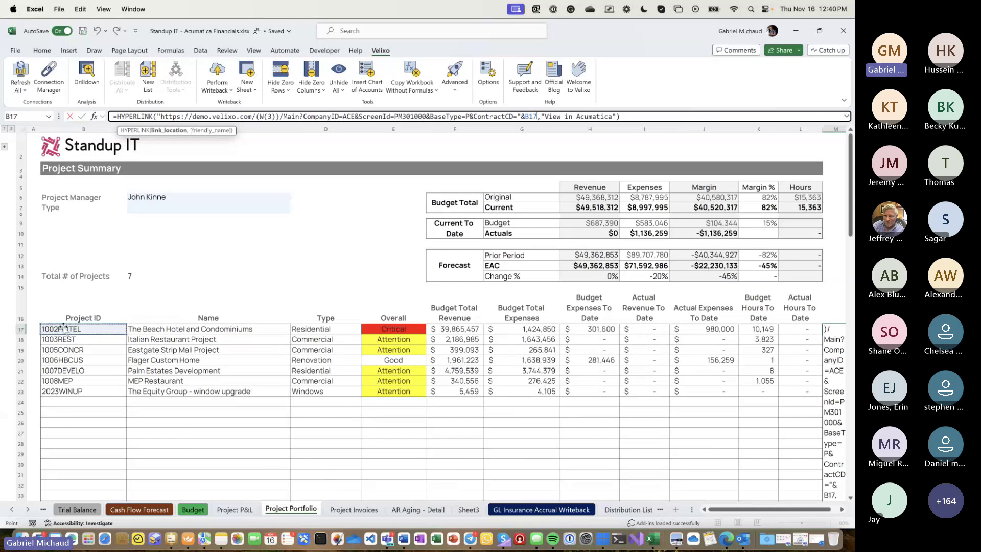
key(Return)
- Fill the hyperlink formula down column M and open the Flager Custom Home link in M20
key(Up)
scroll(357, 358, right, 5)
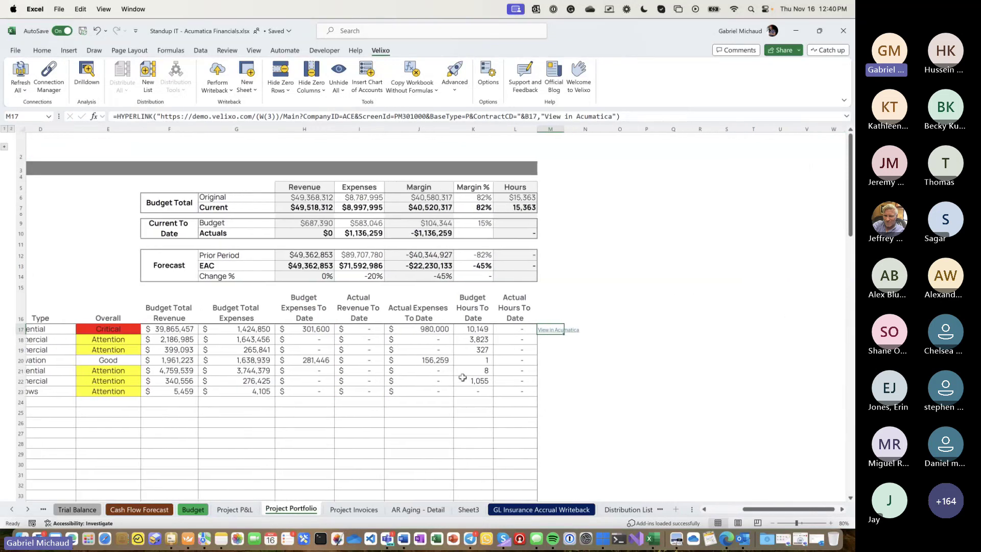
double_click(562, 337)
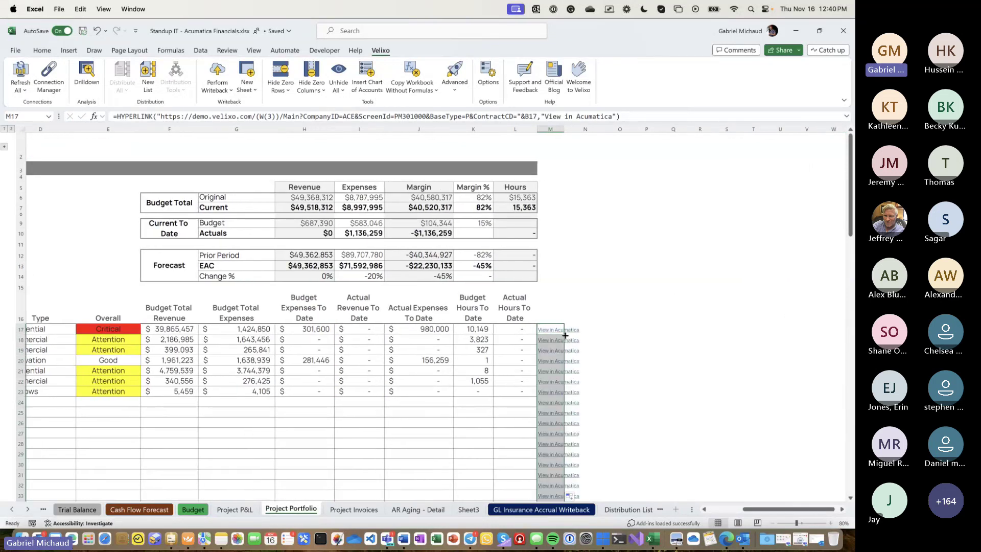
click(548, 361)
click(548, 360)
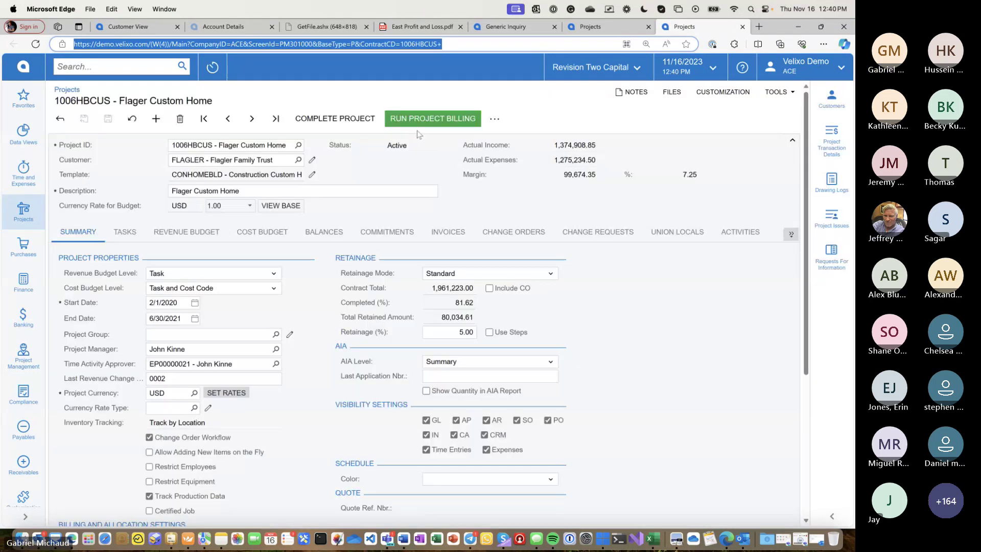
- Verify the Acumatica page shows Project ID 1006HBCUS, then return to the Excel workbook
click(210, 147)
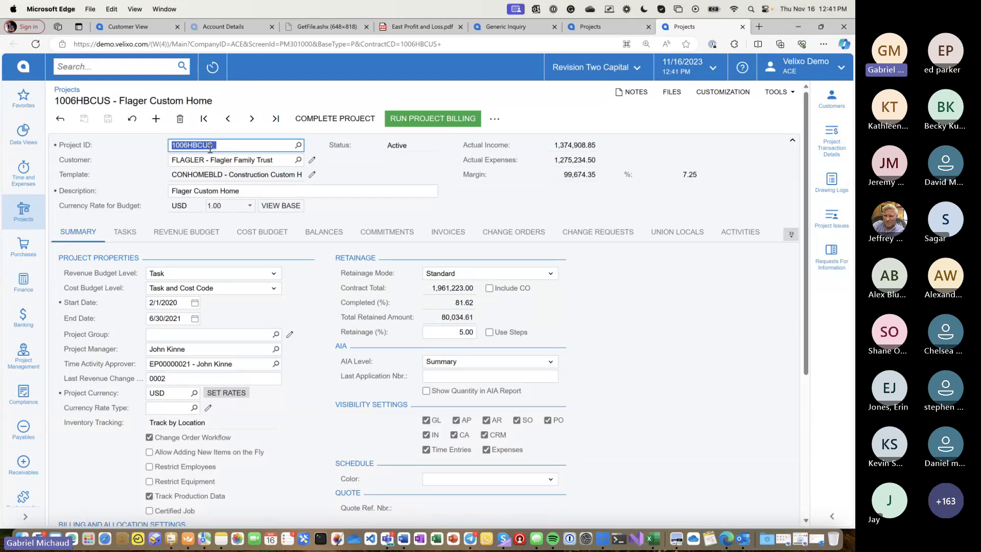
click(651, 541)
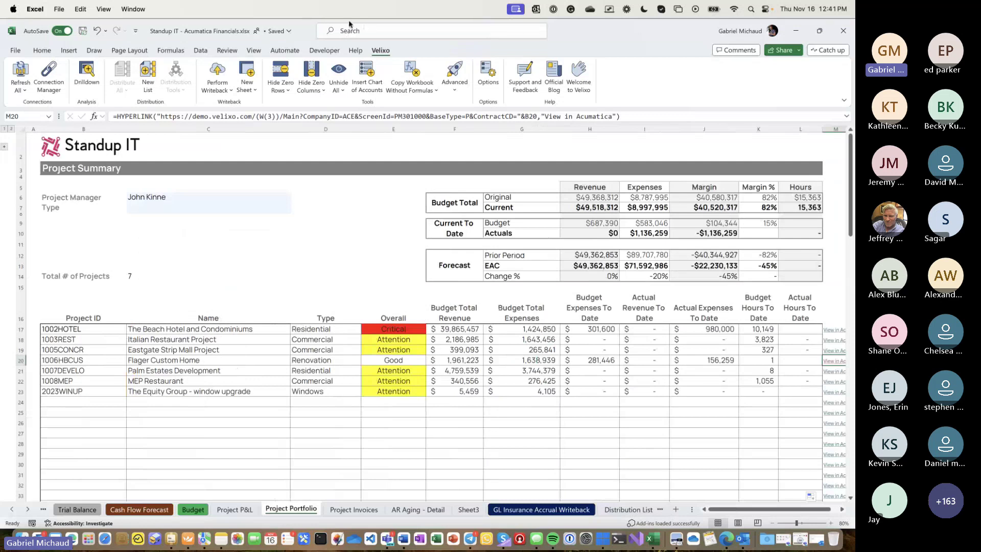
- Open Velixo's Connection Manager, move it down and left, and start a new connection
click(48, 74)
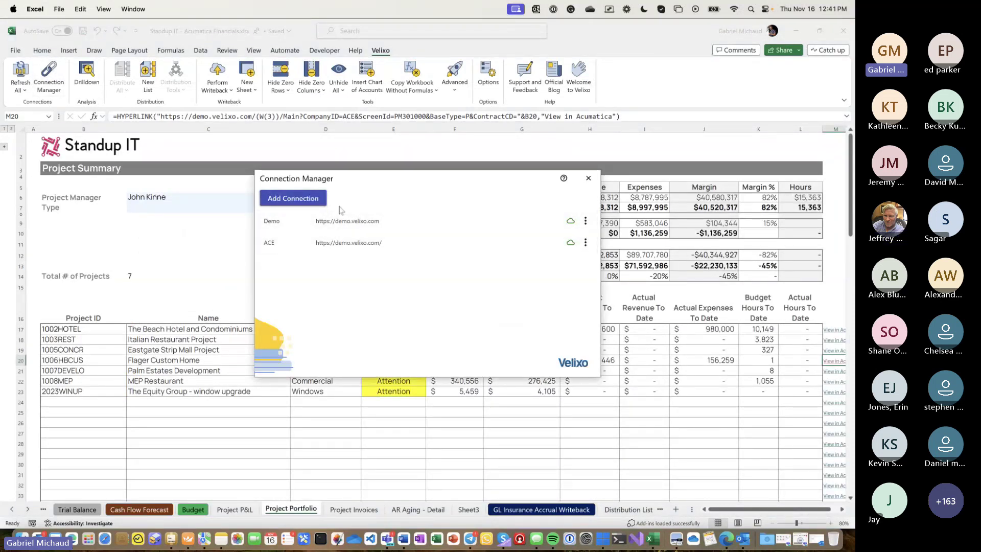
drag(289, 184, 257, 205)
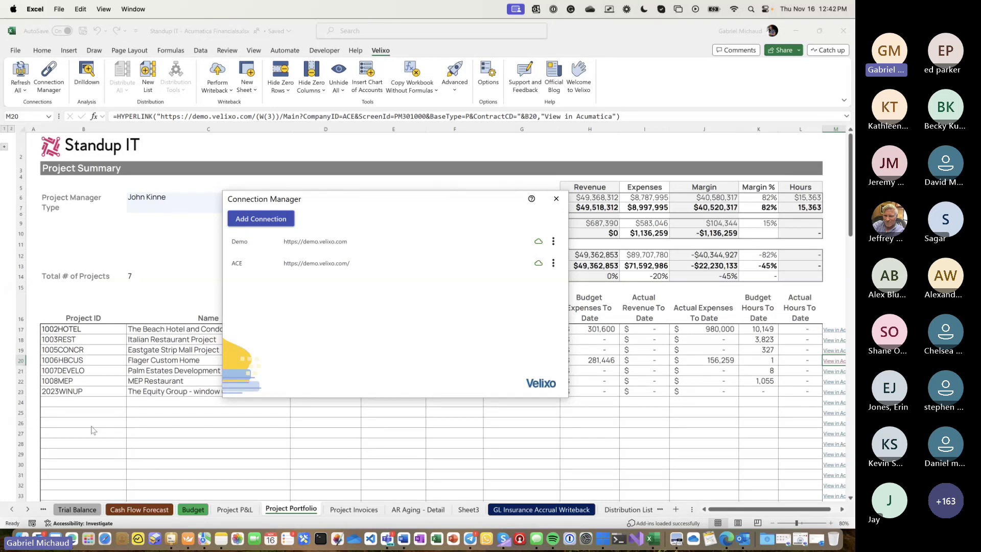
click(274, 219)
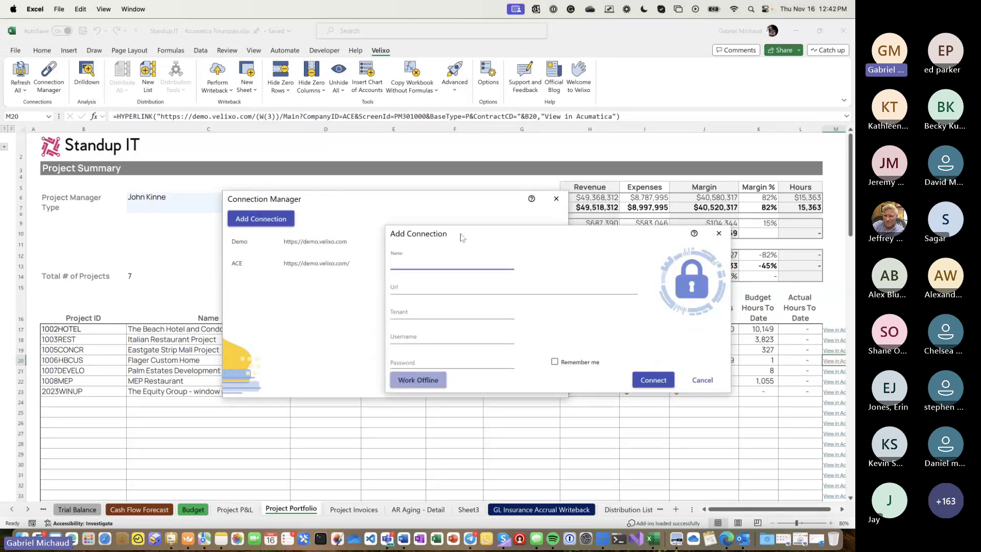
text(Another)
key(Tab)
text(https://)
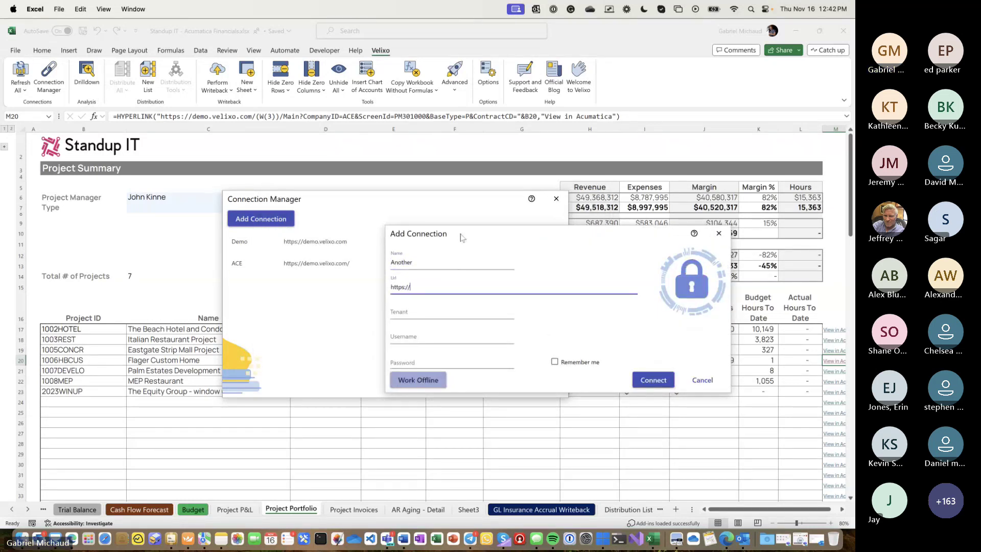
text(demo.velixo.com)
key(Tab)
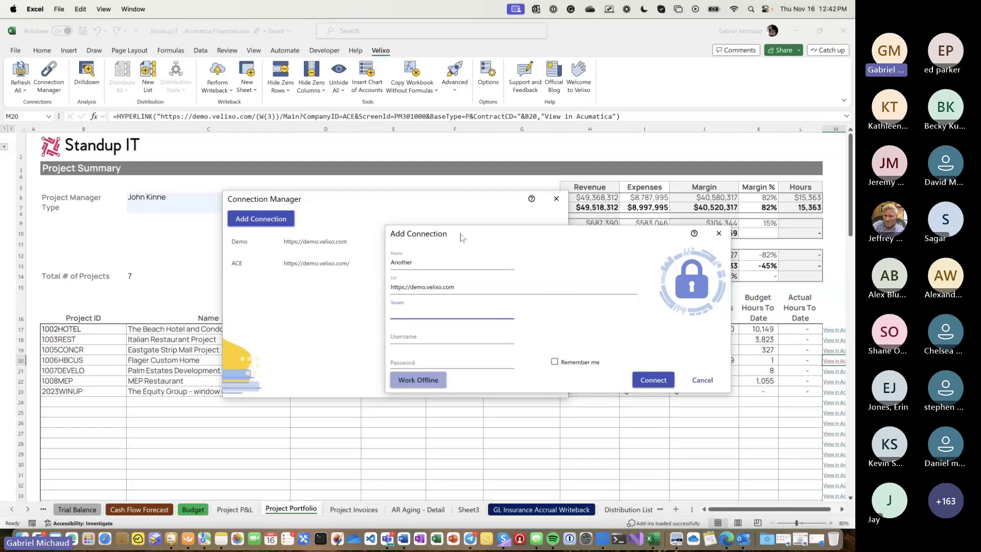
text(Company)
key(Tab)
text(demo)
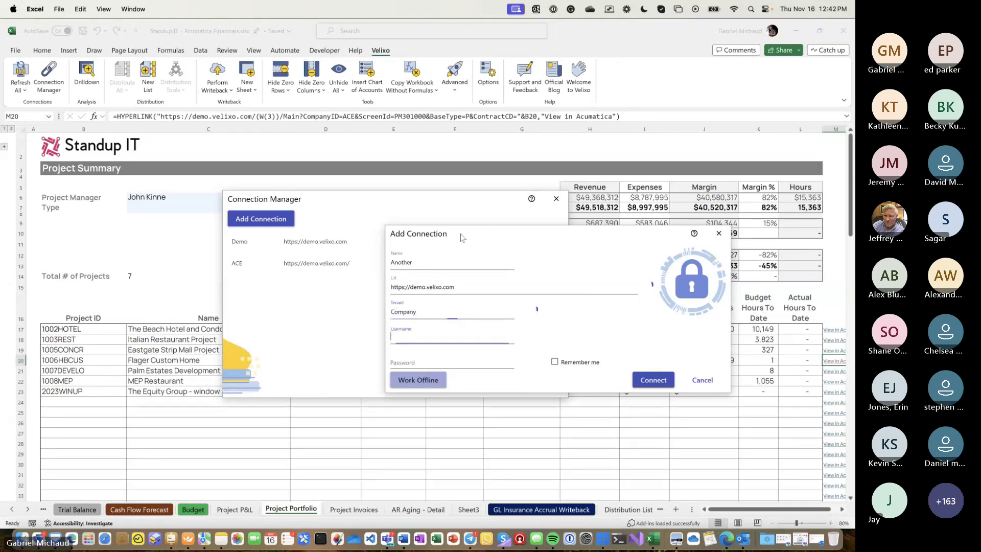
key(Tab)
text(demo)
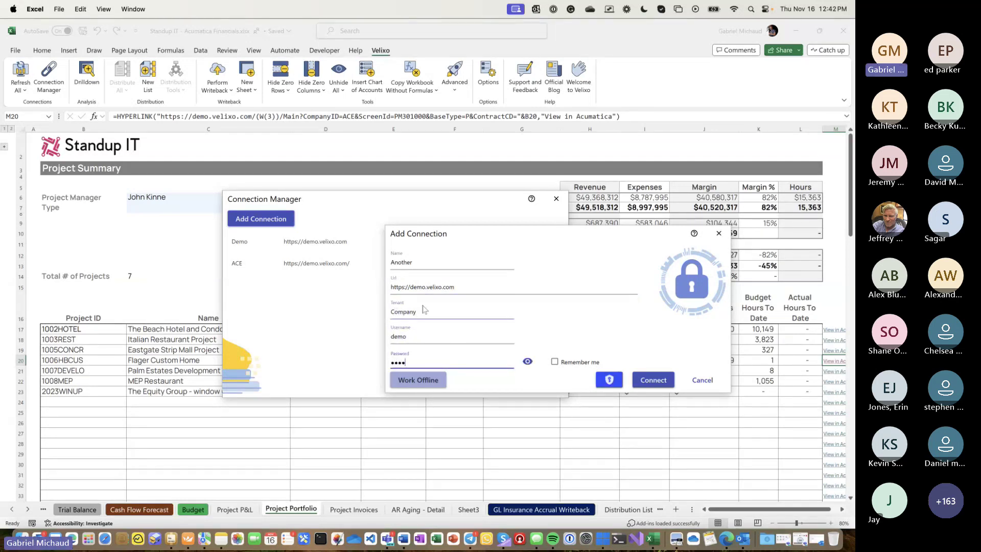
key(Return)
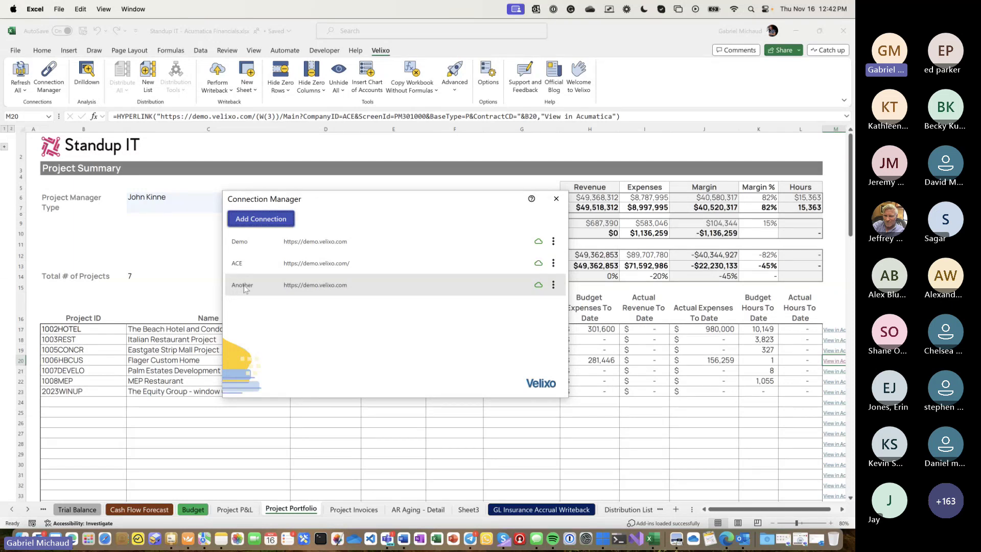
- Remove the 'Another' connection and close the Connection Manager
click(554, 285)
click(526, 333)
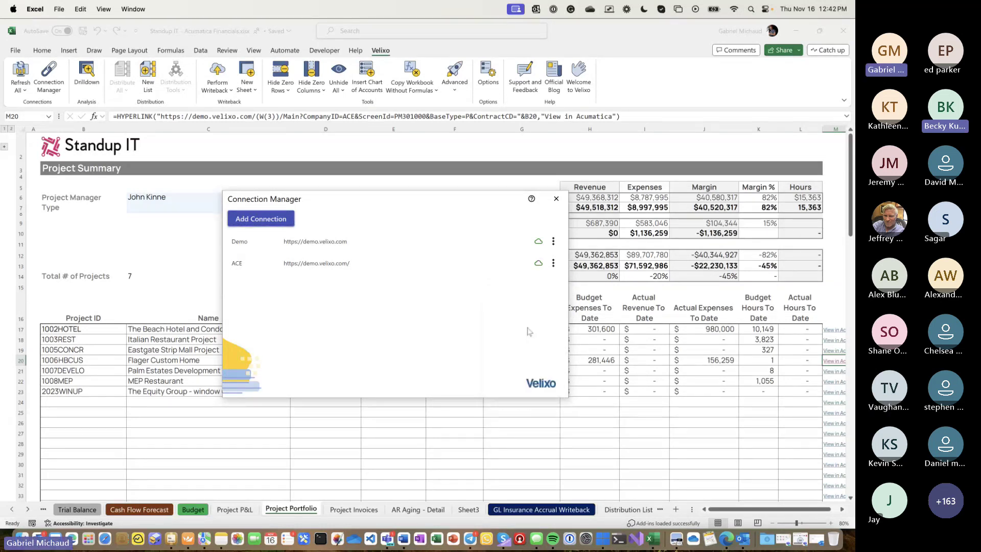
click(556, 201)
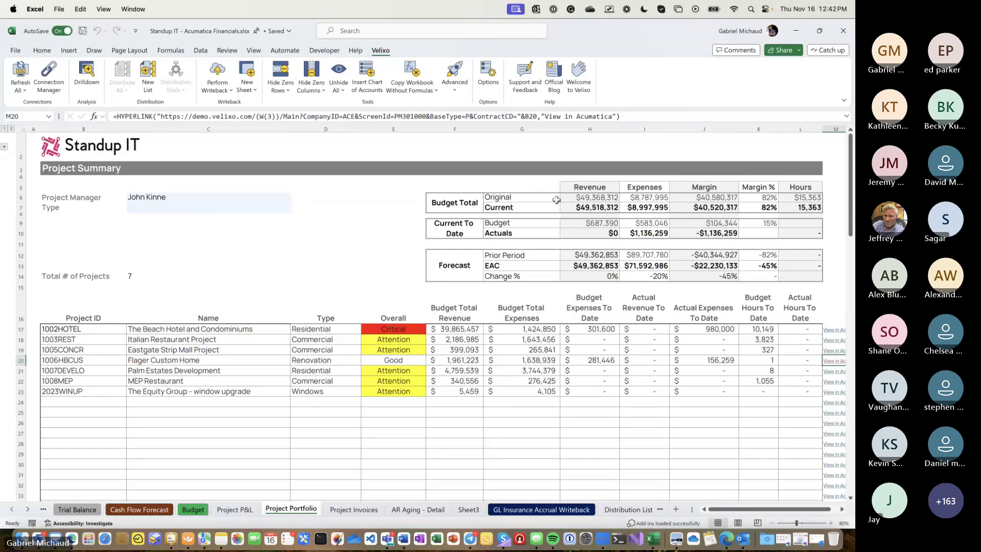